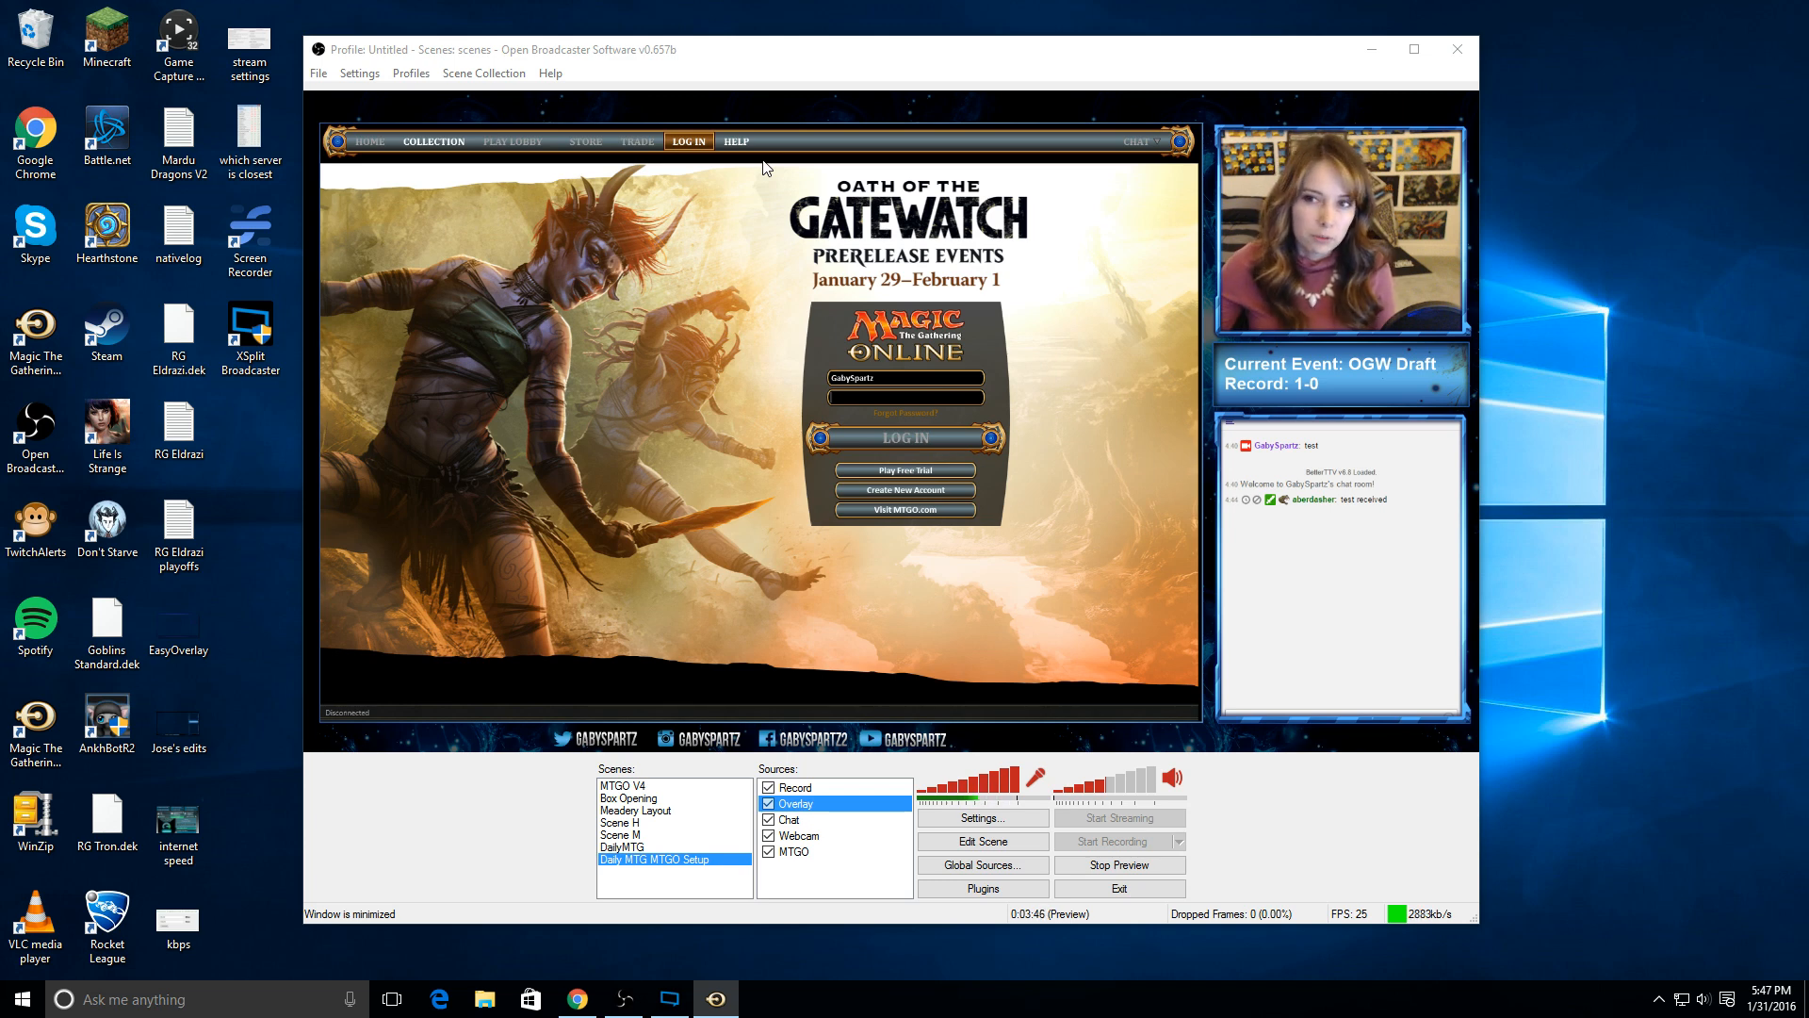
Step: Open the application settings and examine the max bitrate among the video encoding options
{"action": "left_click", "coordinate": [318, 73]}
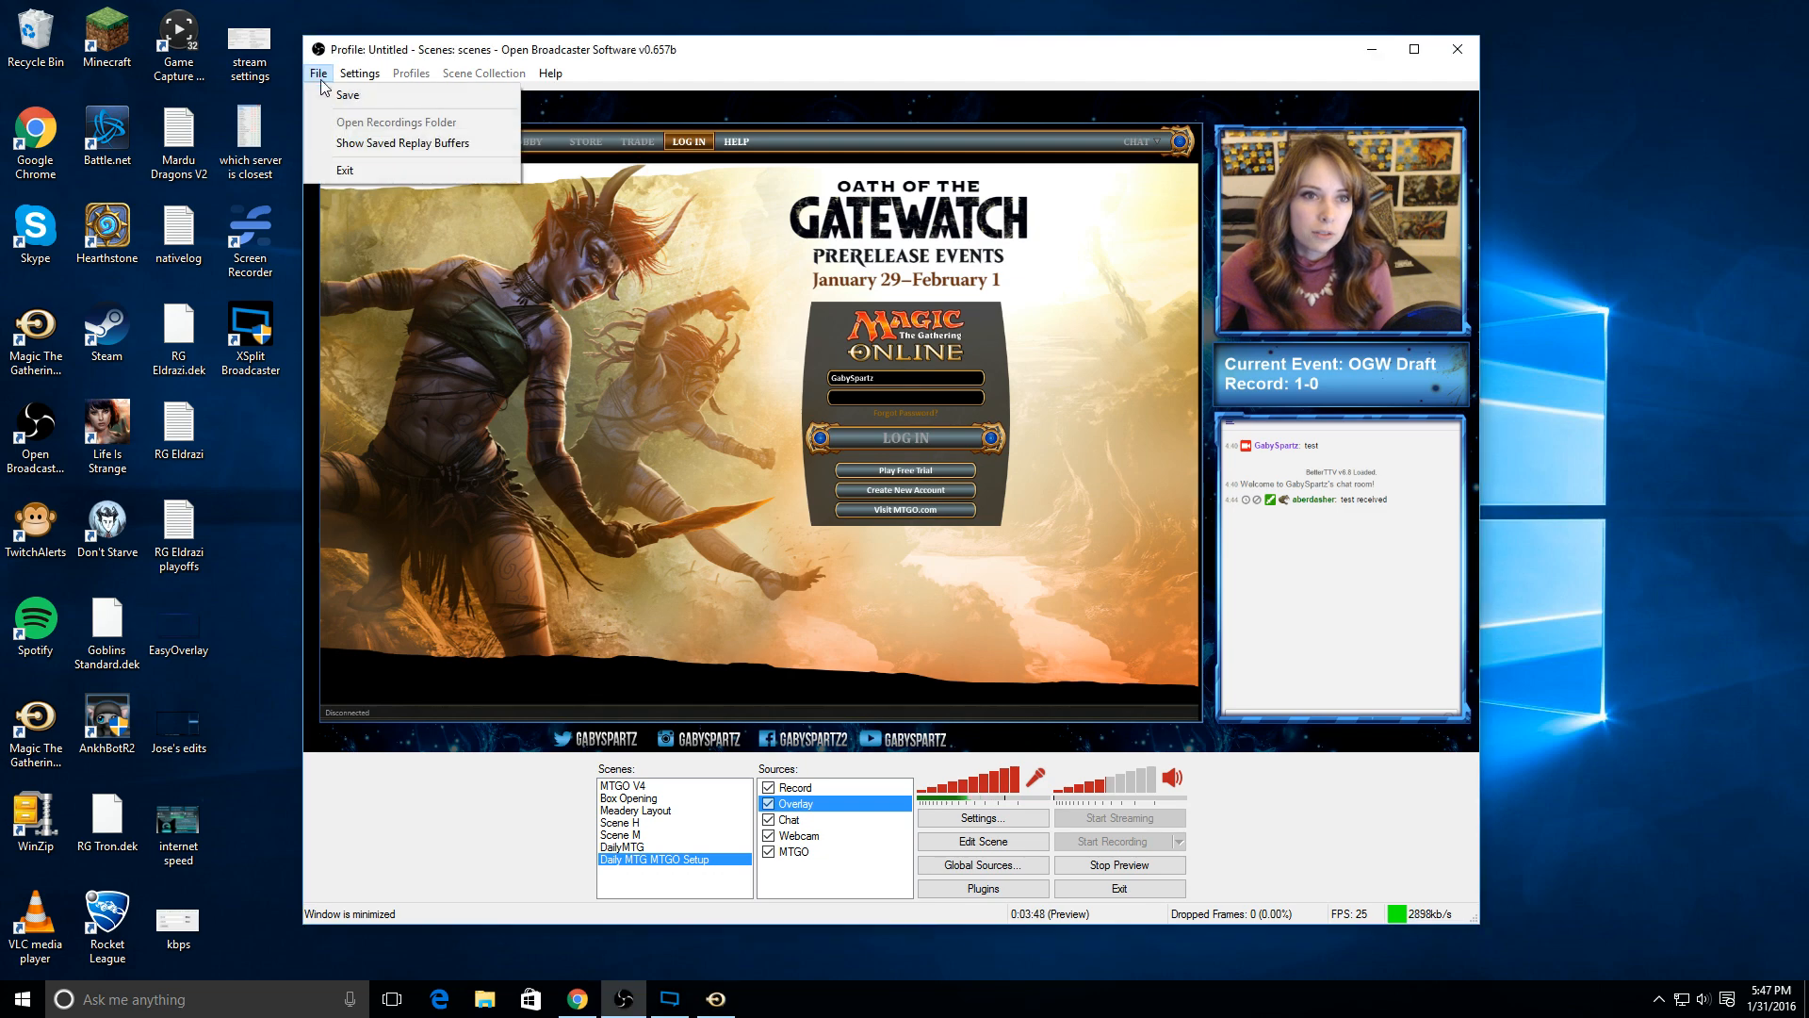
{"action": "left_click", "coordinate": [387, 95]}
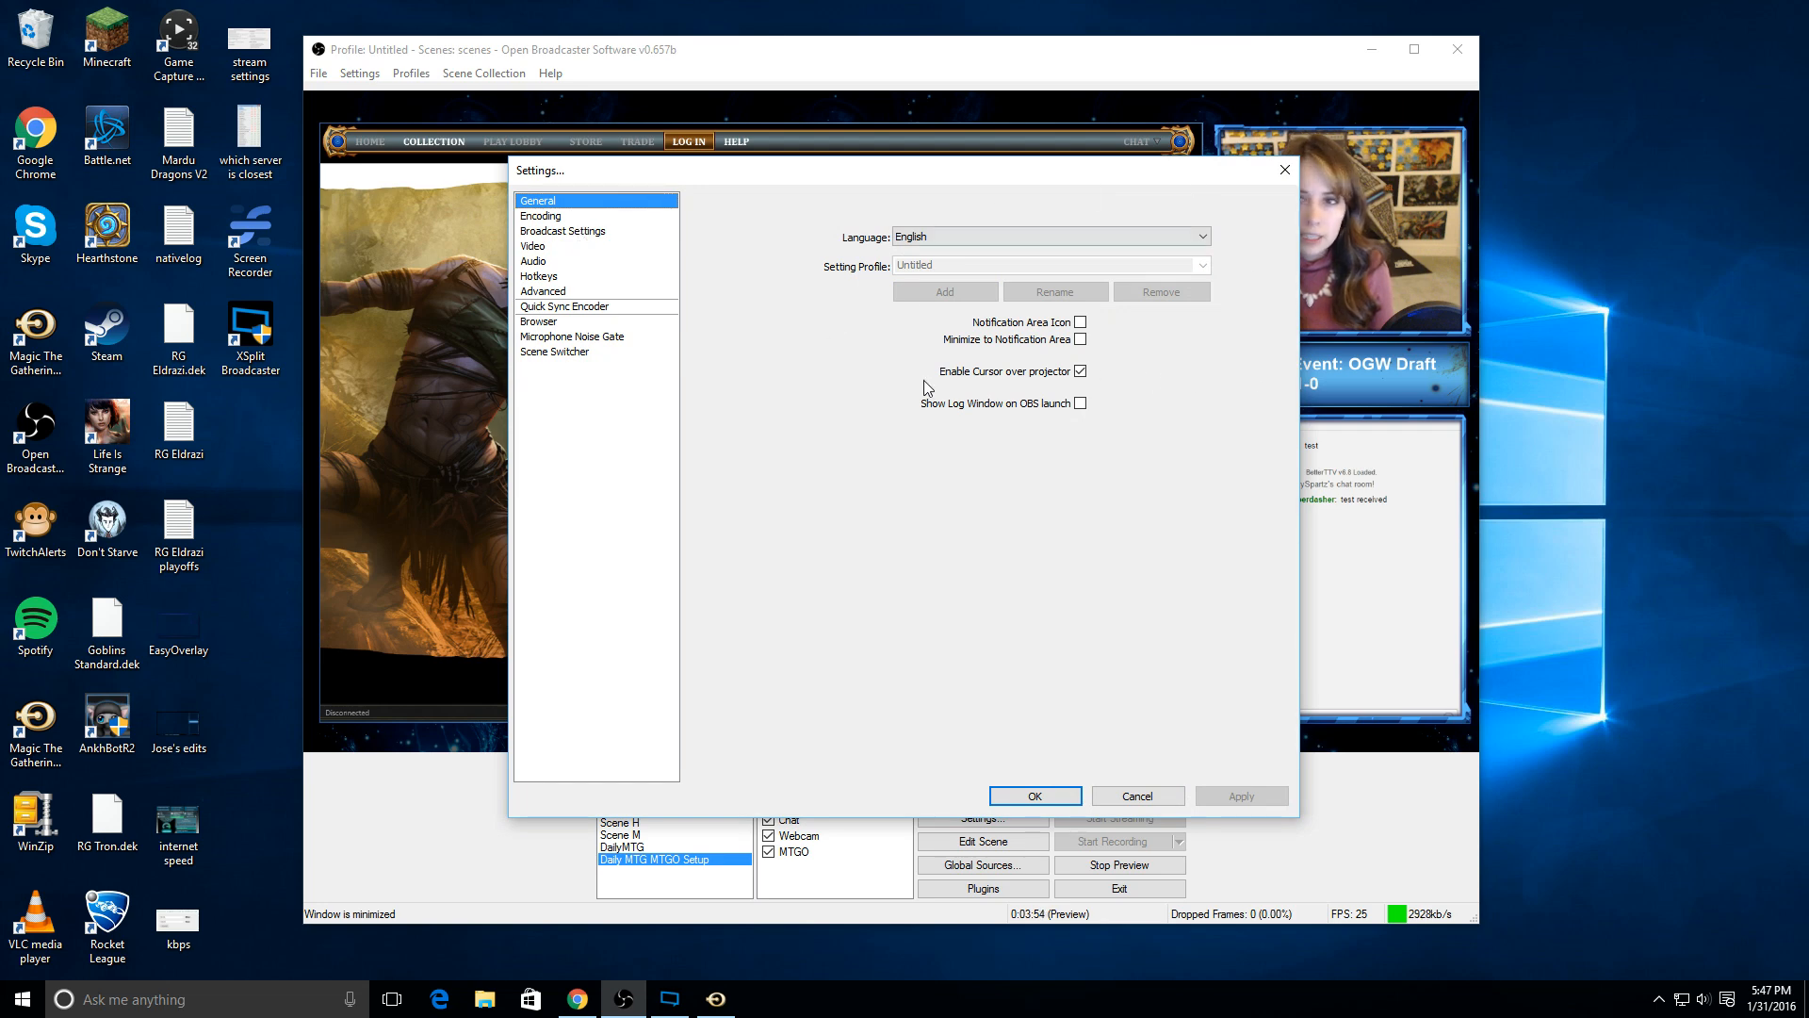
{"action": "left_click", "coordinate": [550, 217]}
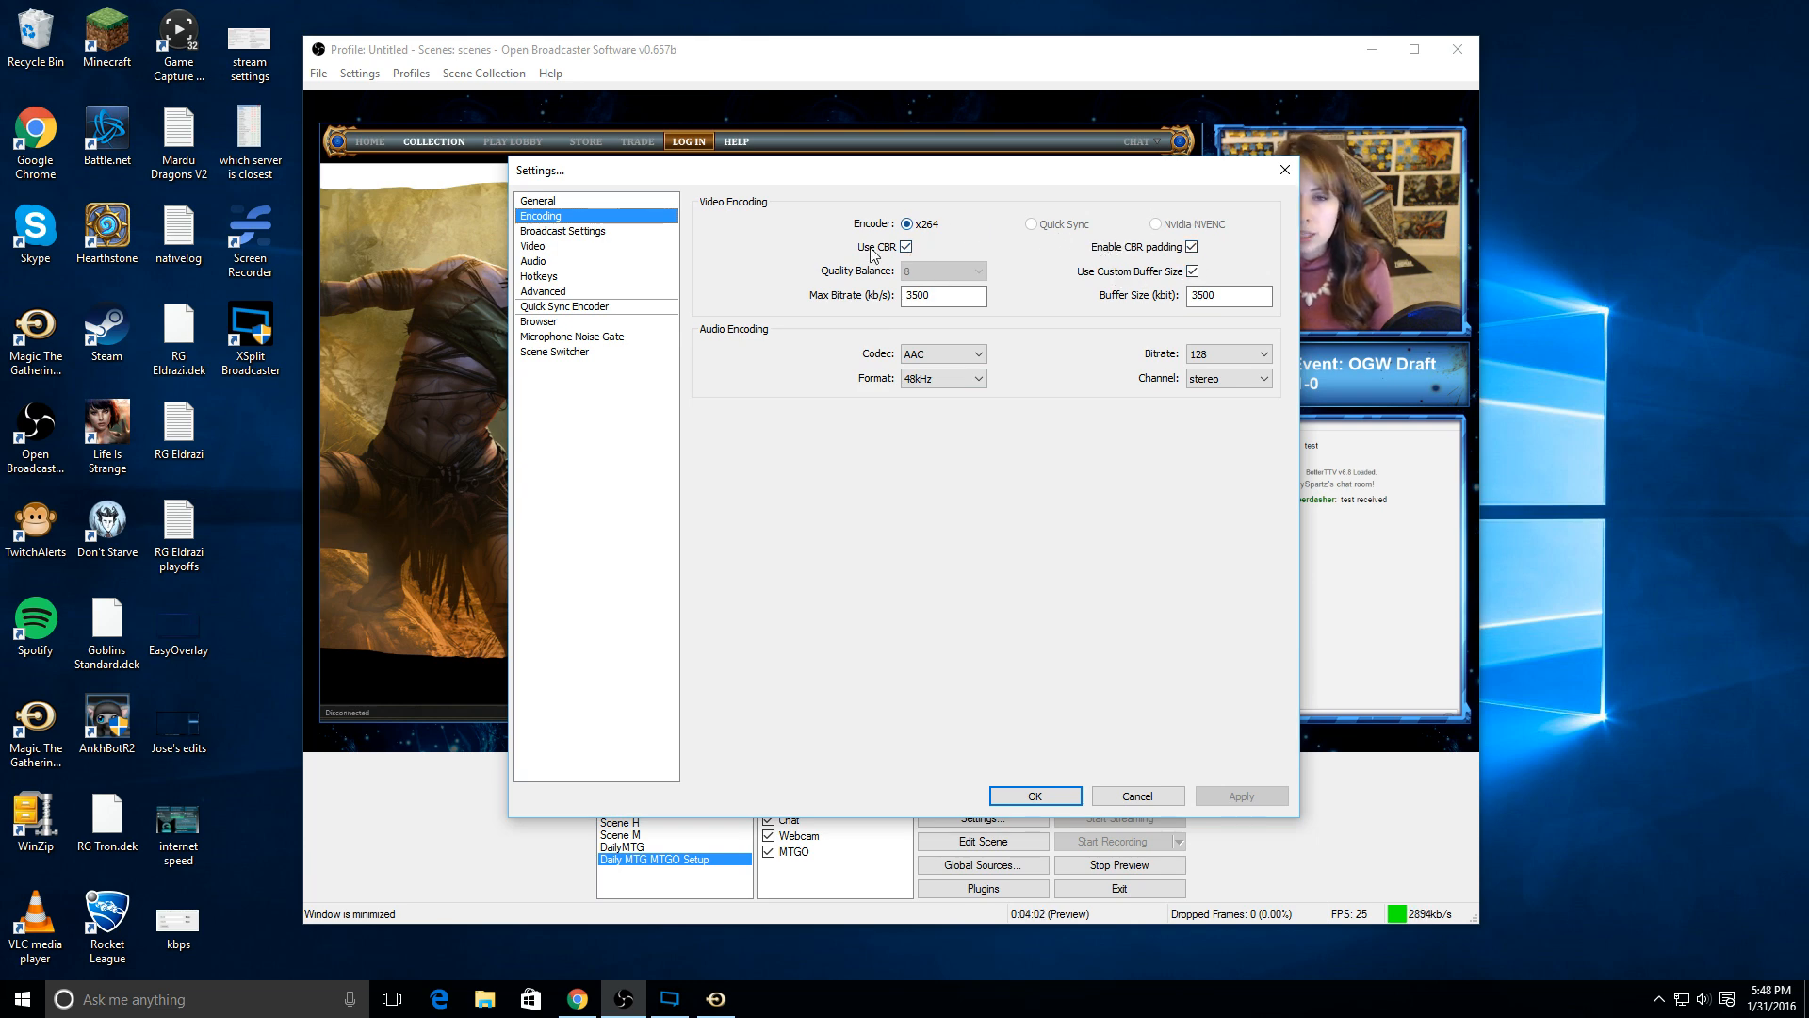
{"action": "left_click", "coordinate": [966, 296]}
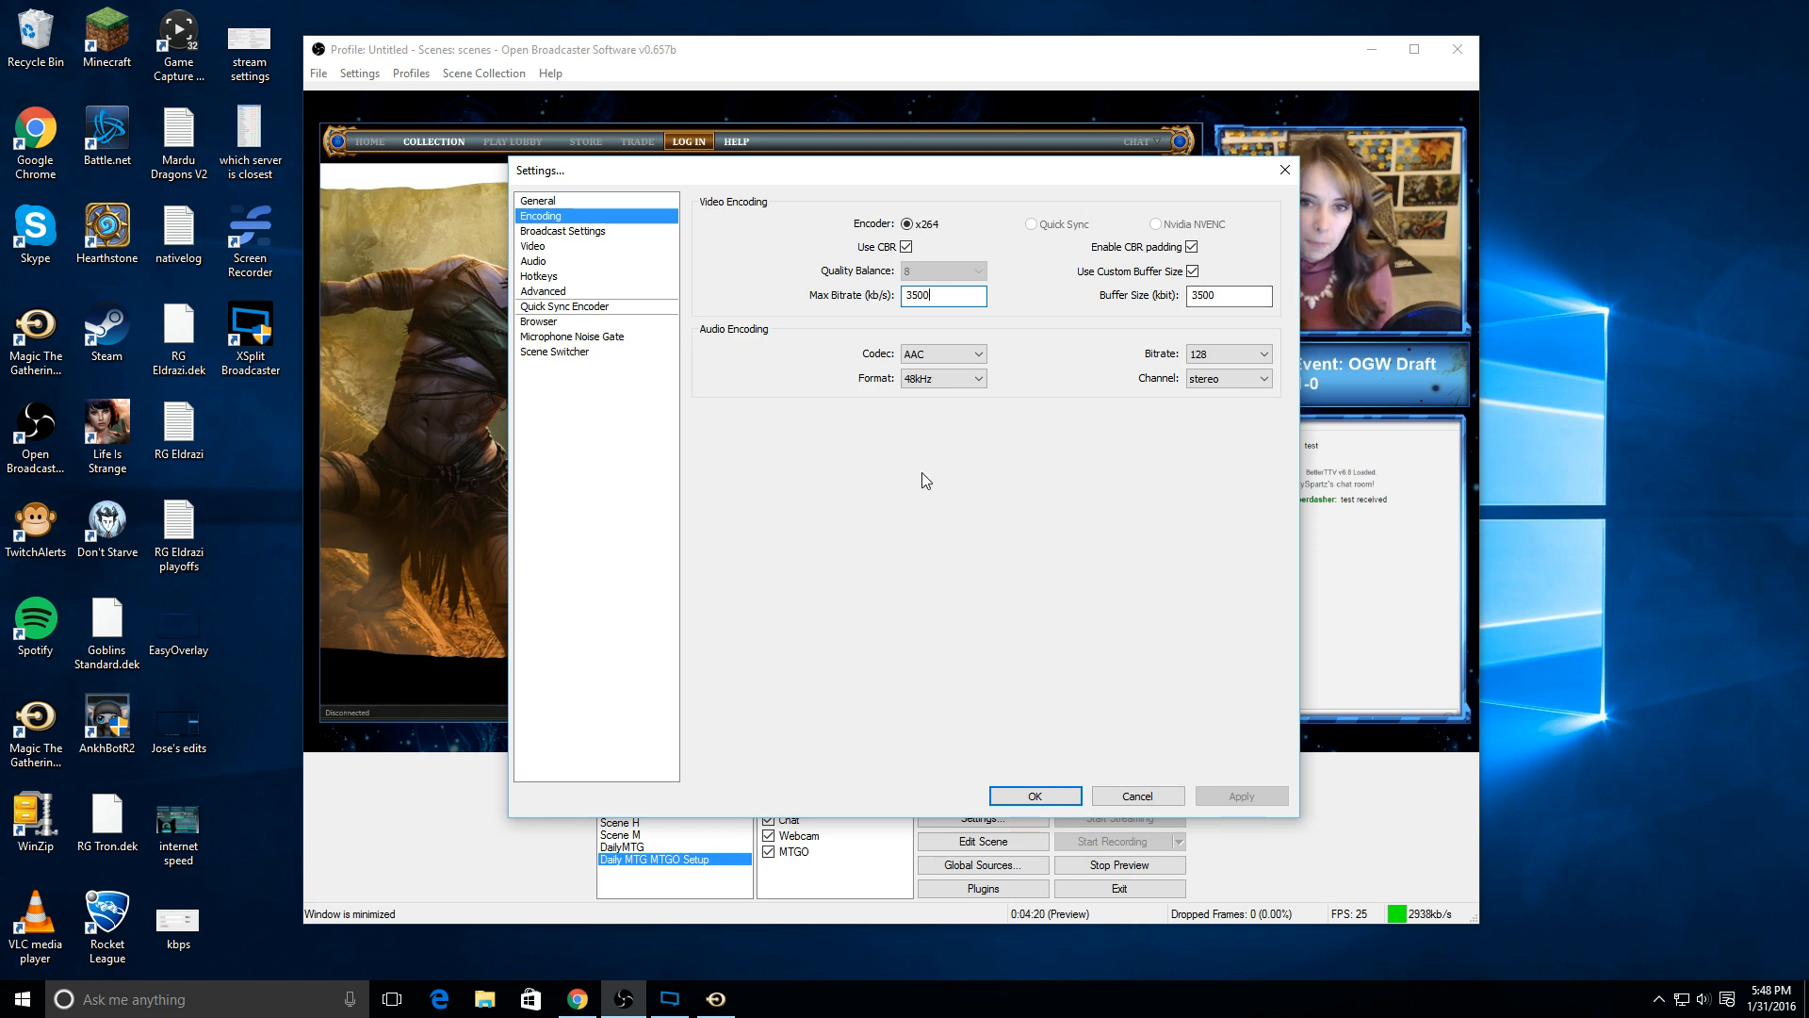
Step: Open a new Chrome browser window and search Google for "open broadcaster software"
{"action": "left_click", "coordinate": [584, 1011]}
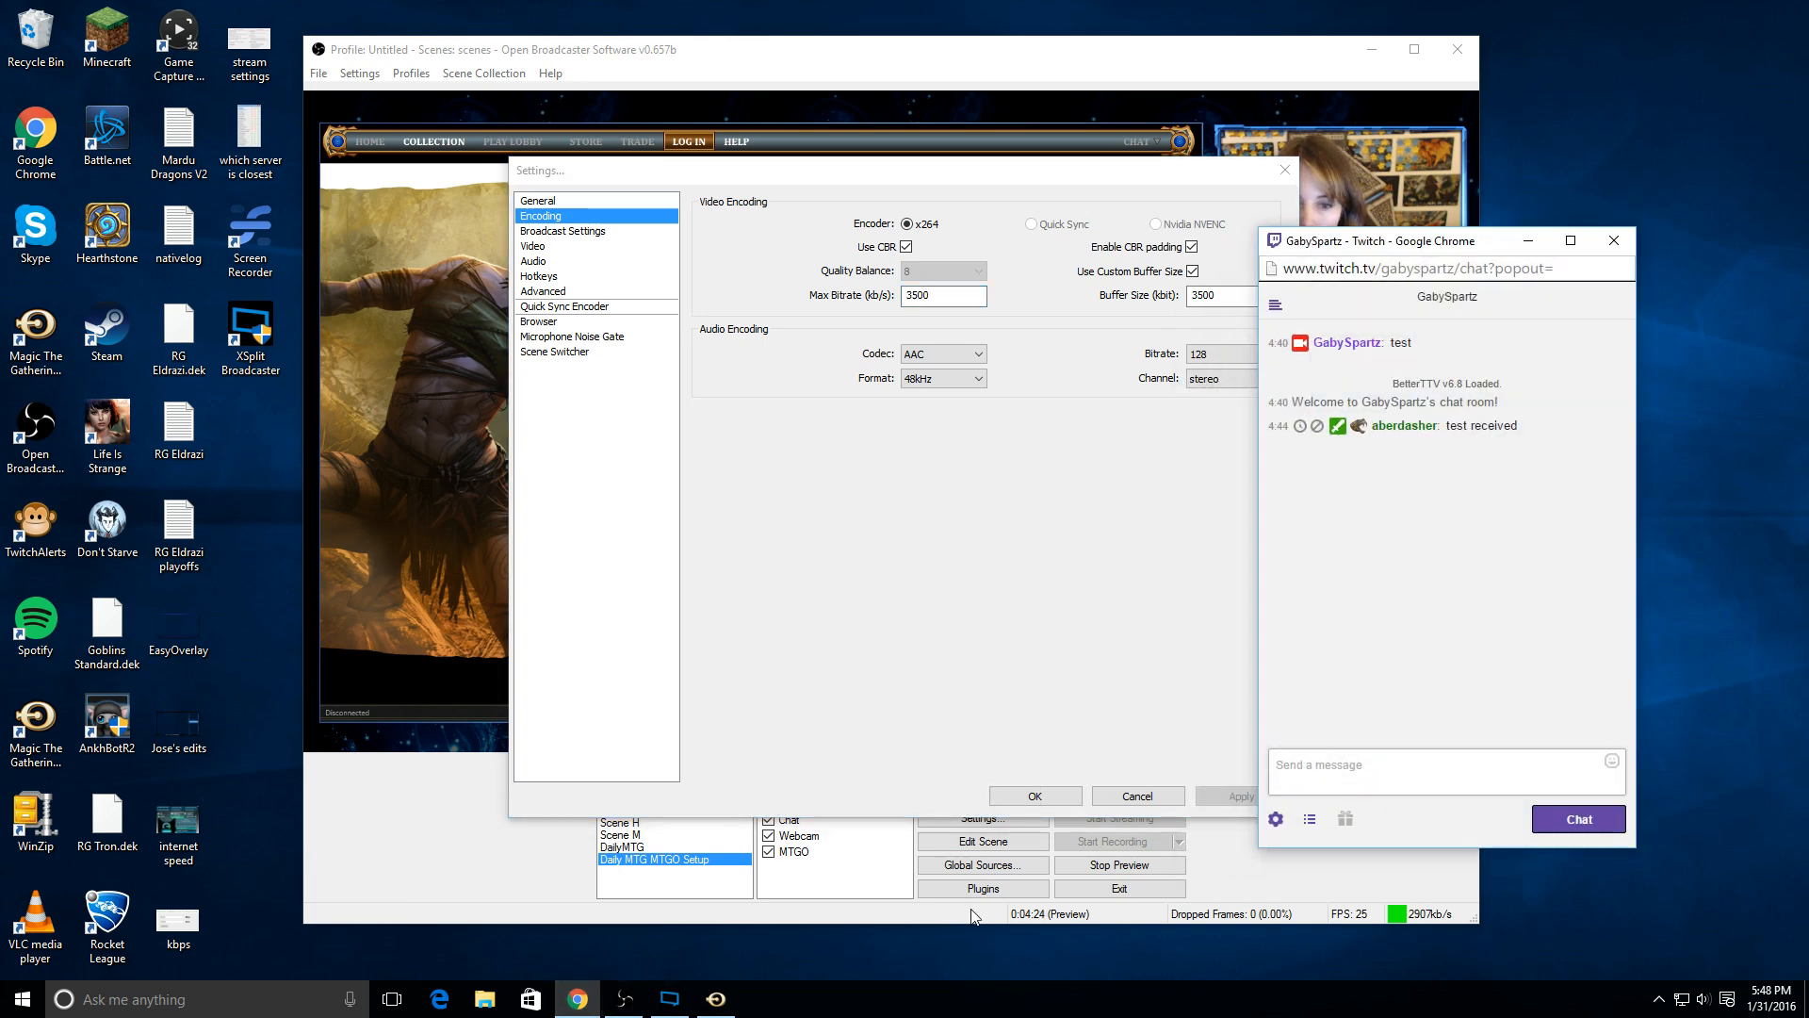
{"action": "left_click", "coordinate": [1527, 240]}
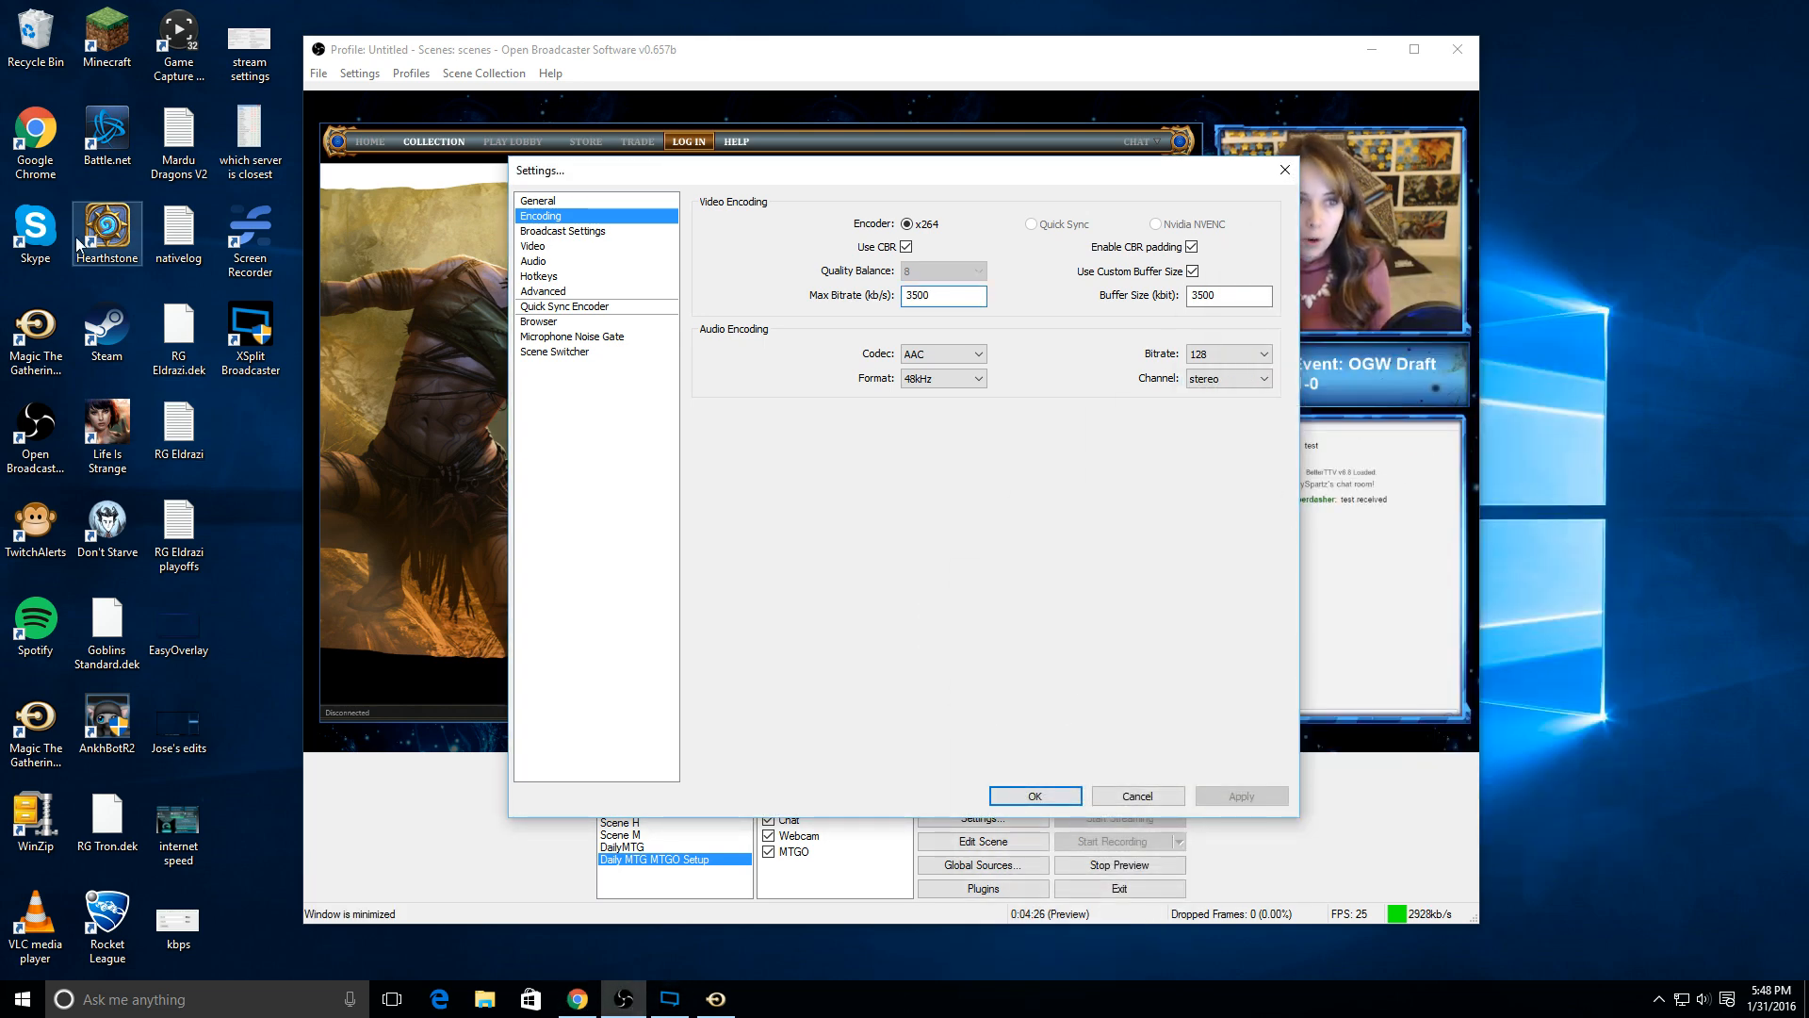
{"action": "double_click", "coordinate": [34, 158]}
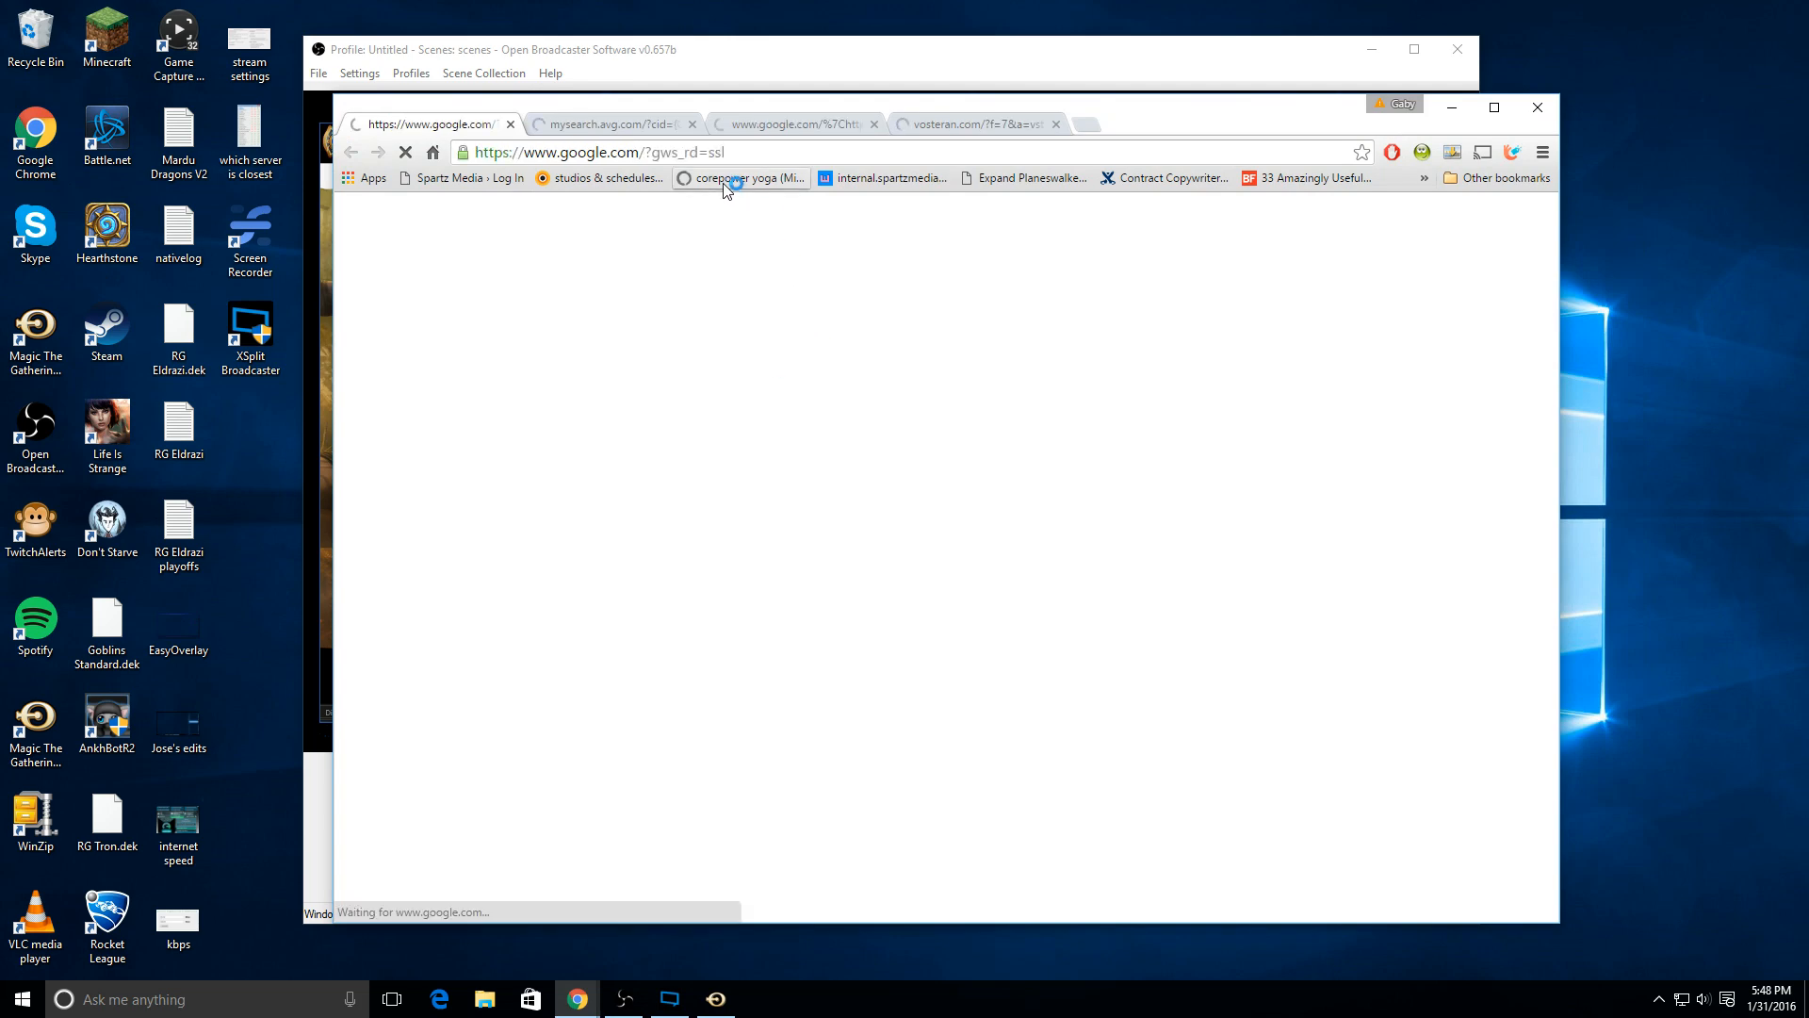
{"action": "left_click", "coordinate": [702, 153]}
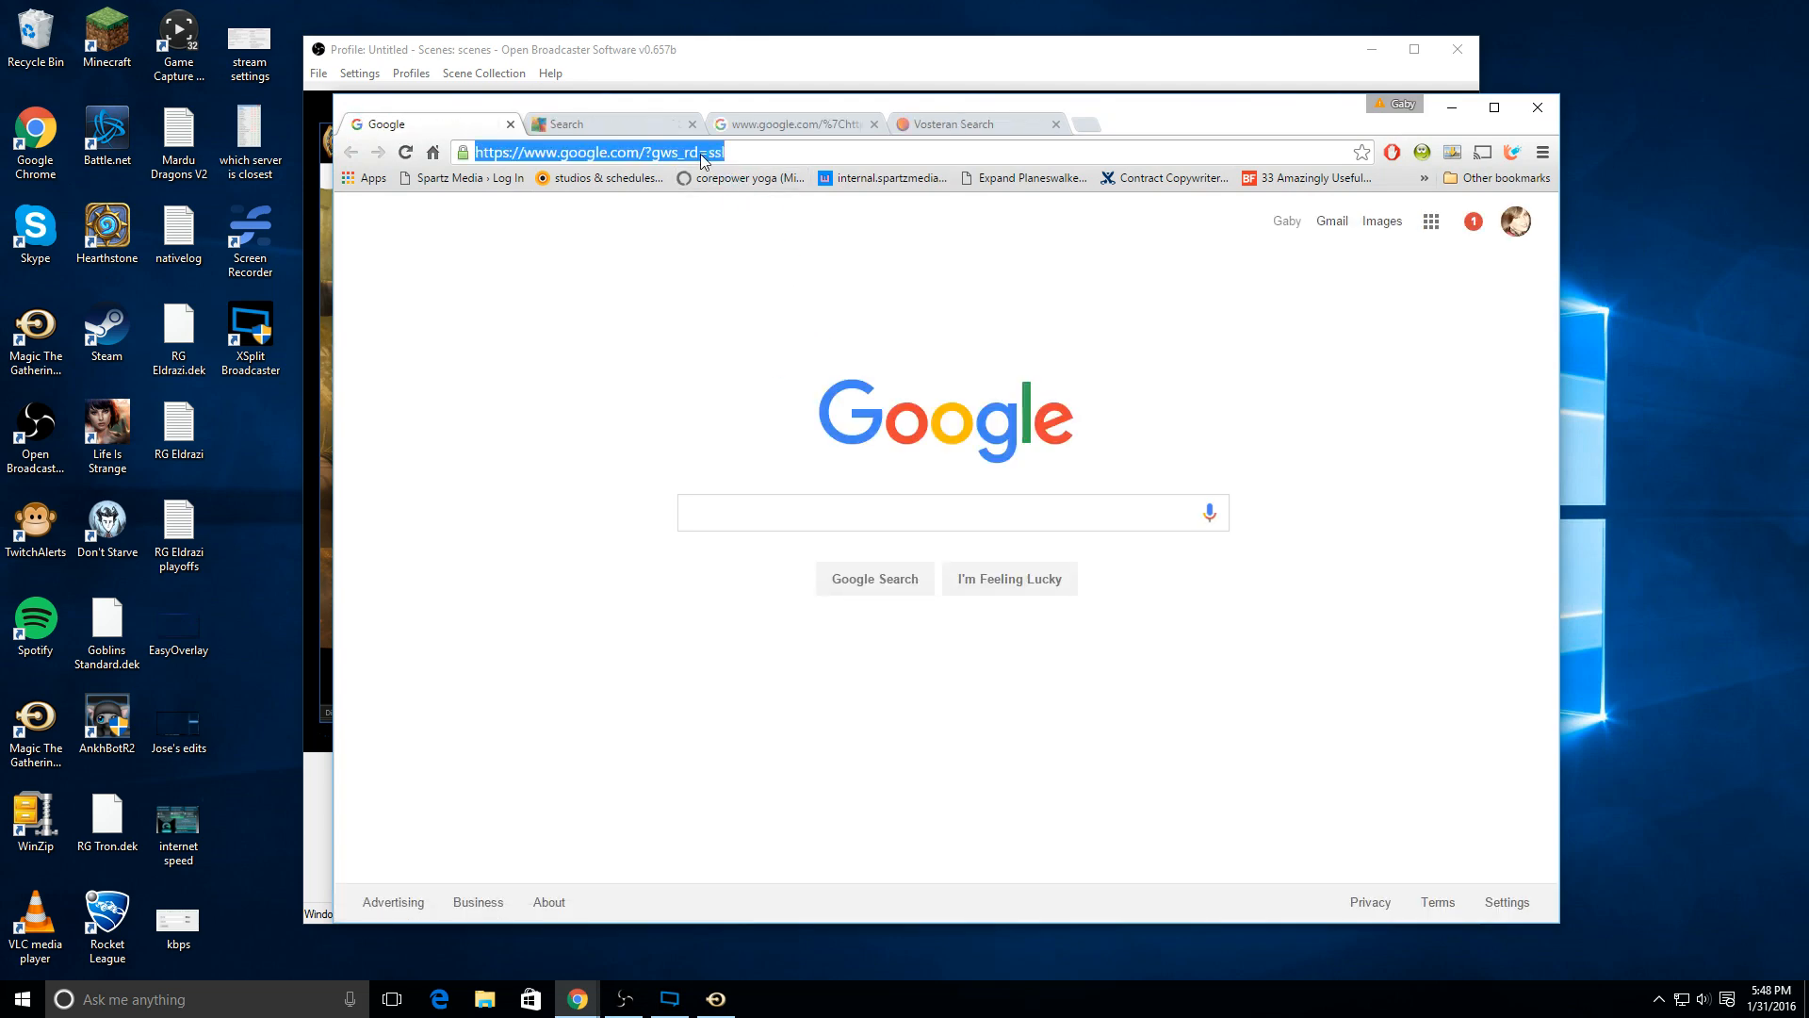
{"action": "type", "text": "open broad"}
{"action": "key", "text": "Return"}
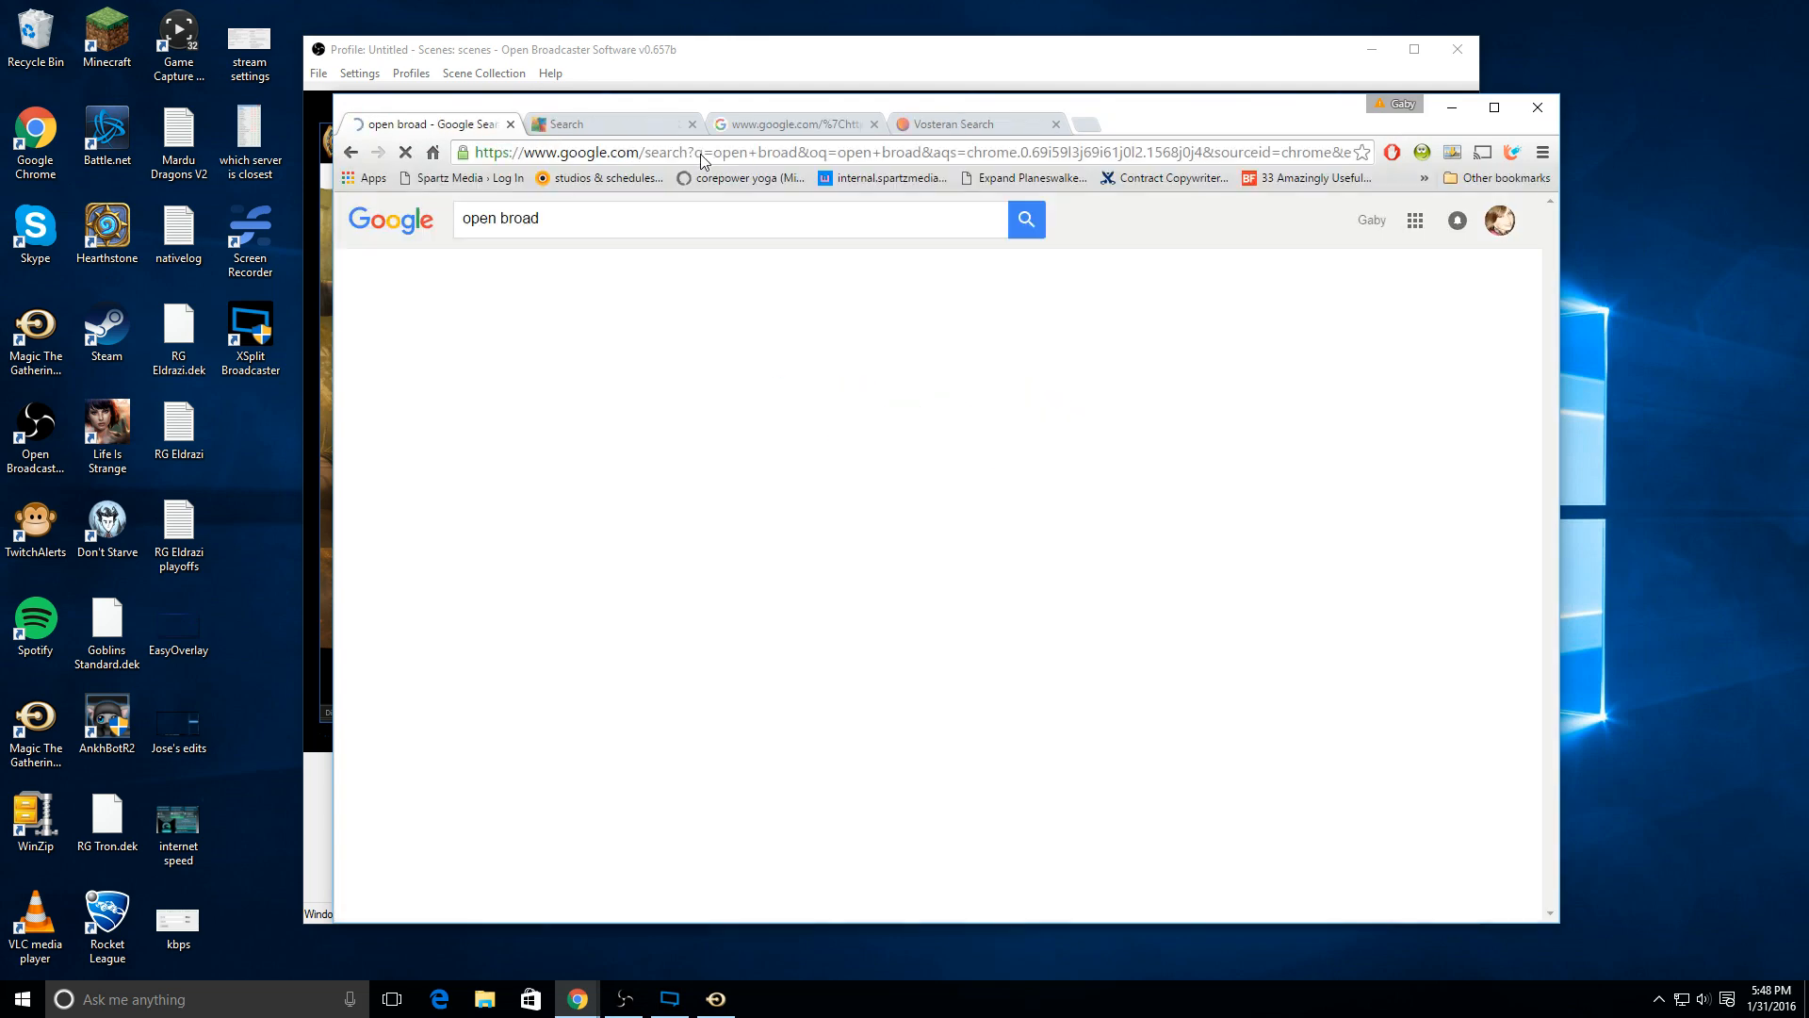
{"action": "left_click", "coordinate": [693, 209]}
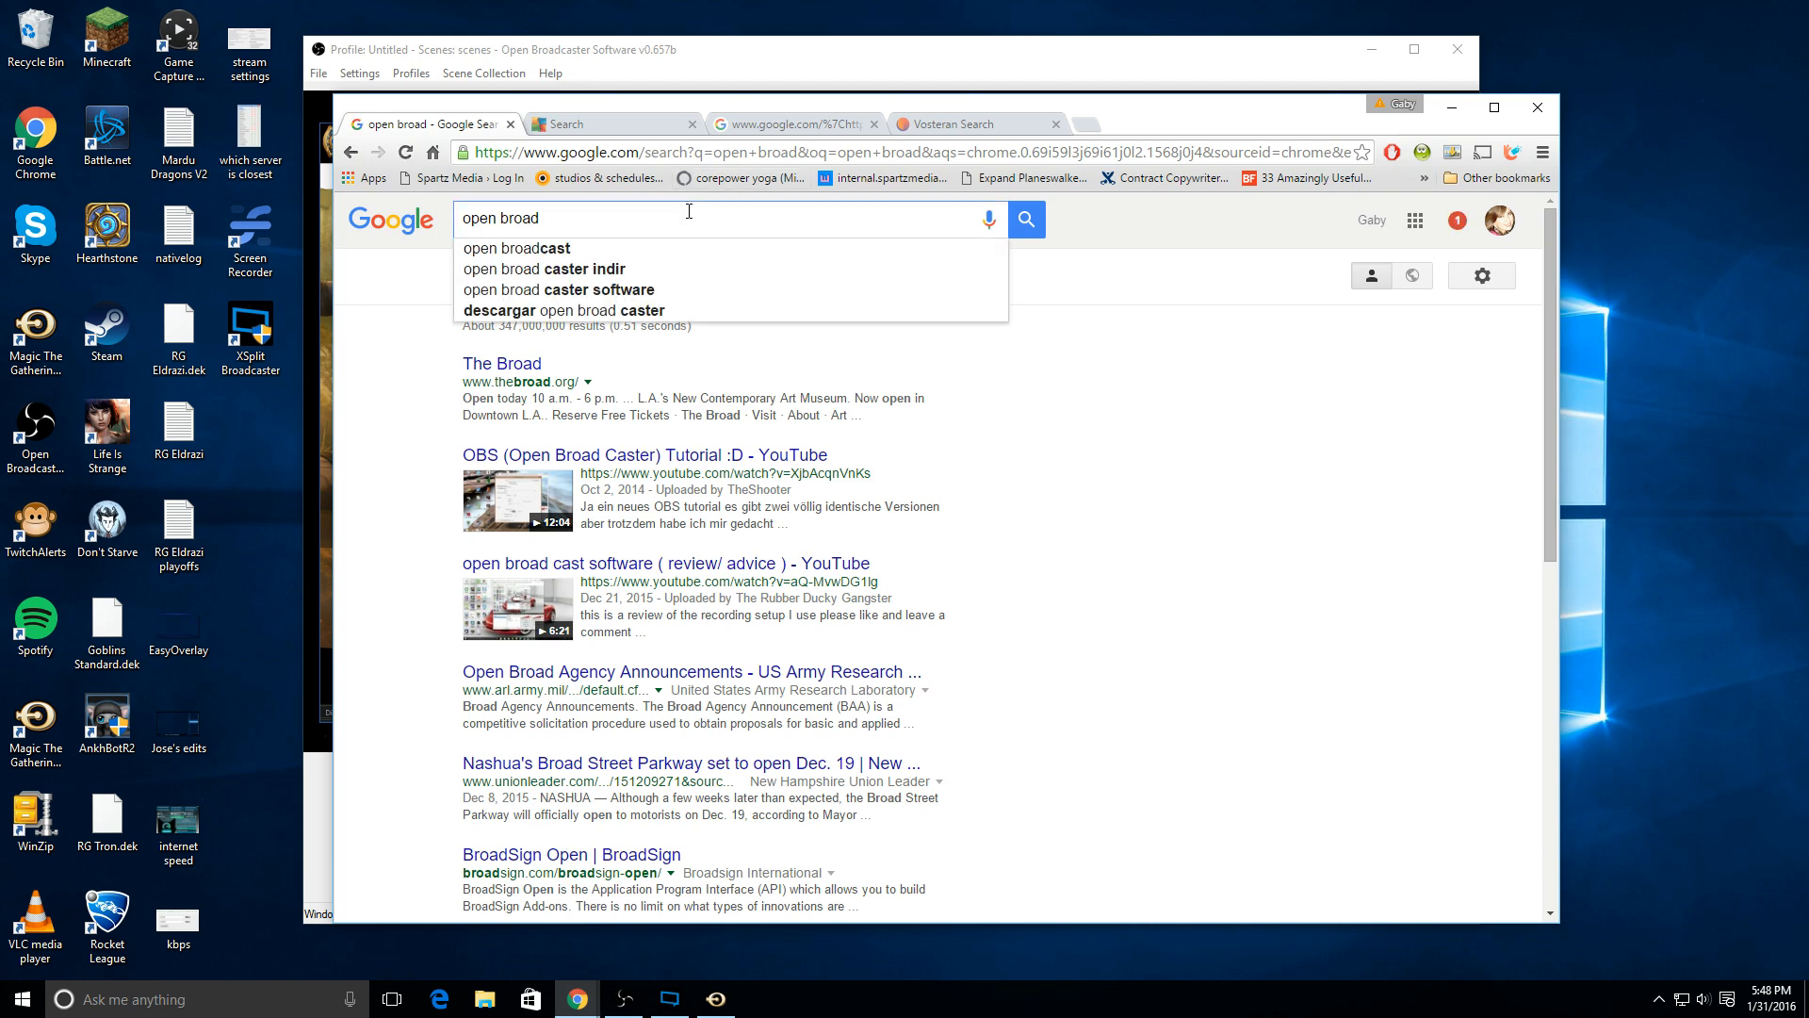
{"action": "type", "text": "caster s"}
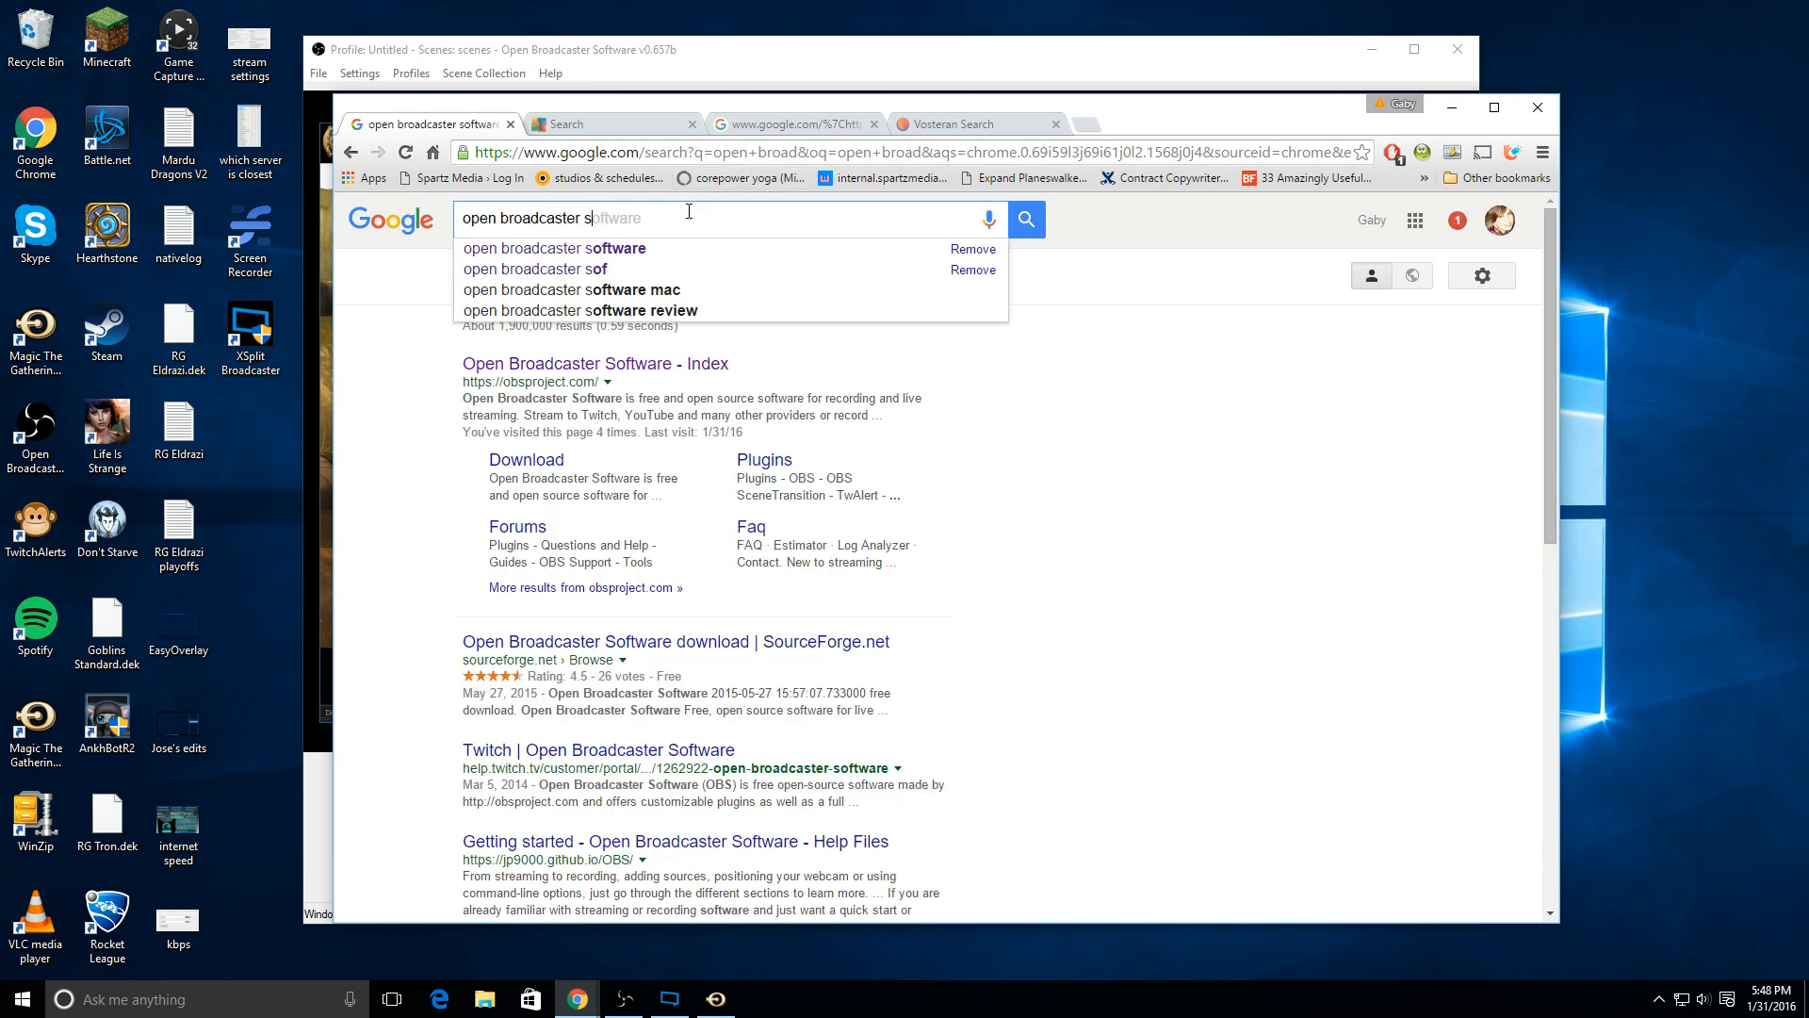
{"action": "left_click", "coordinate": [738, 250]}
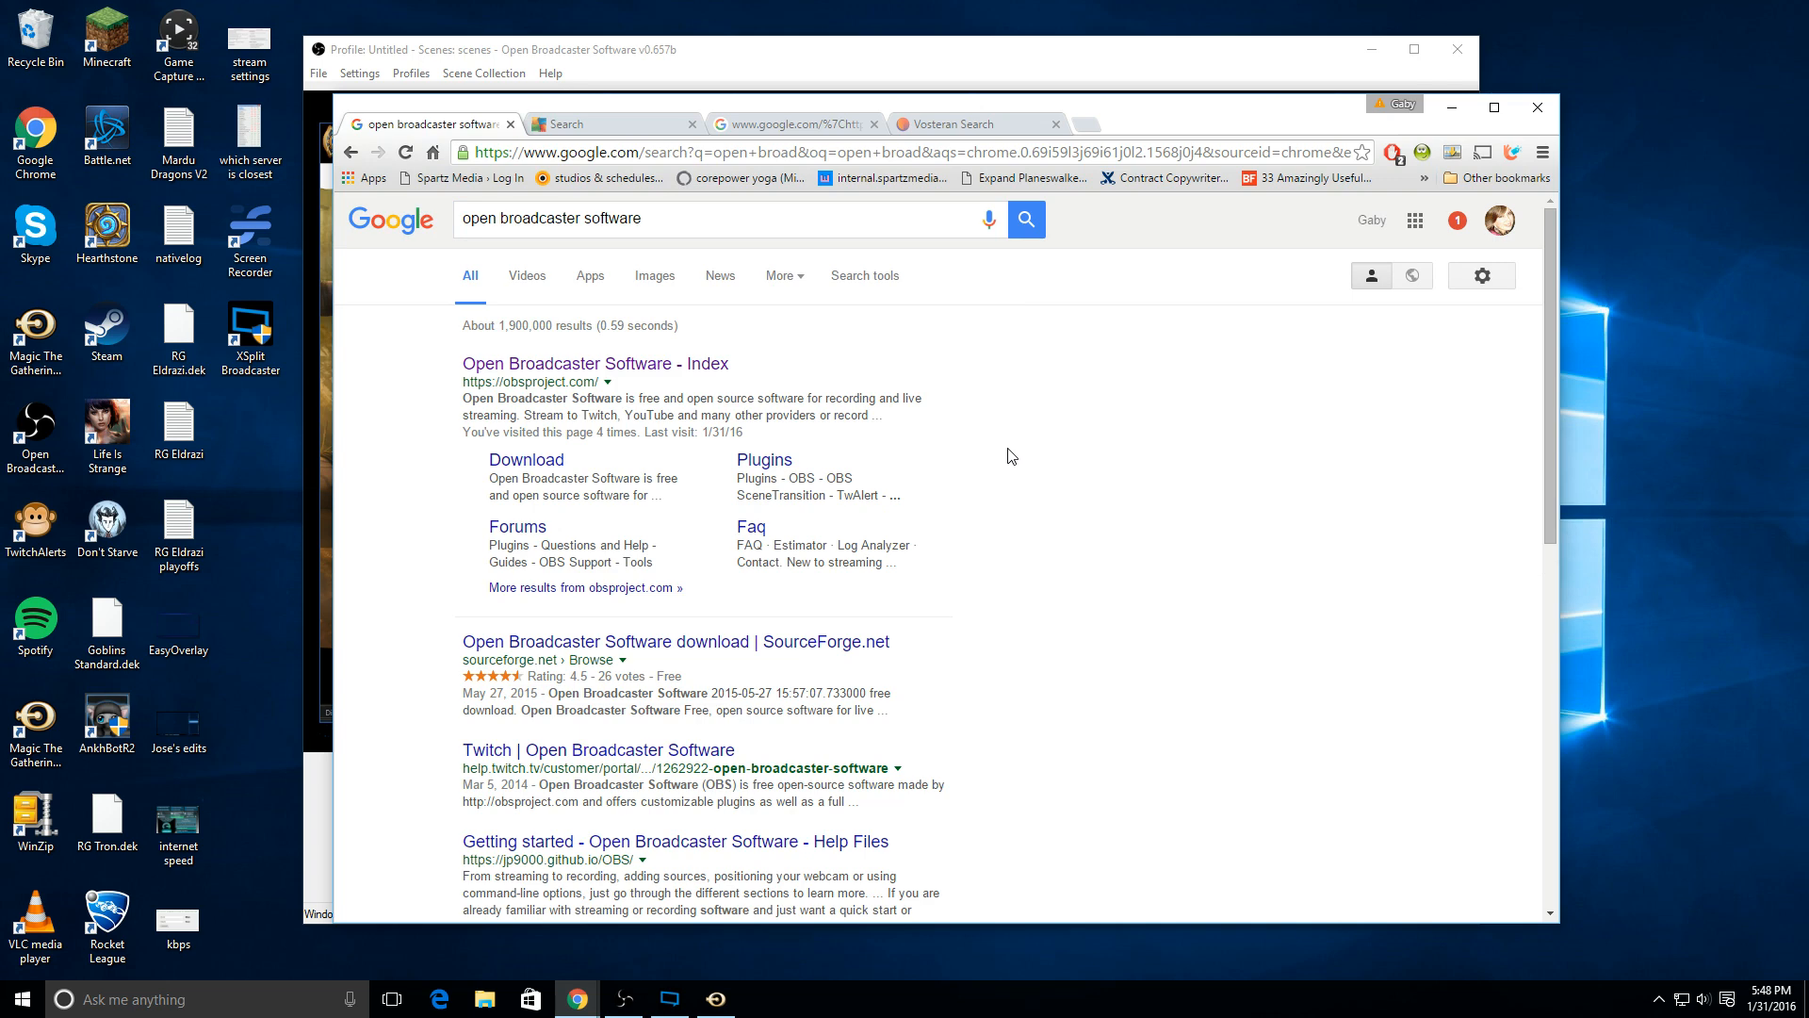
Step: Go to the obsproject.com site from the search results and open its Stream Settings Estimator
{"action": "left_click", "coordinate": [702, 365]}
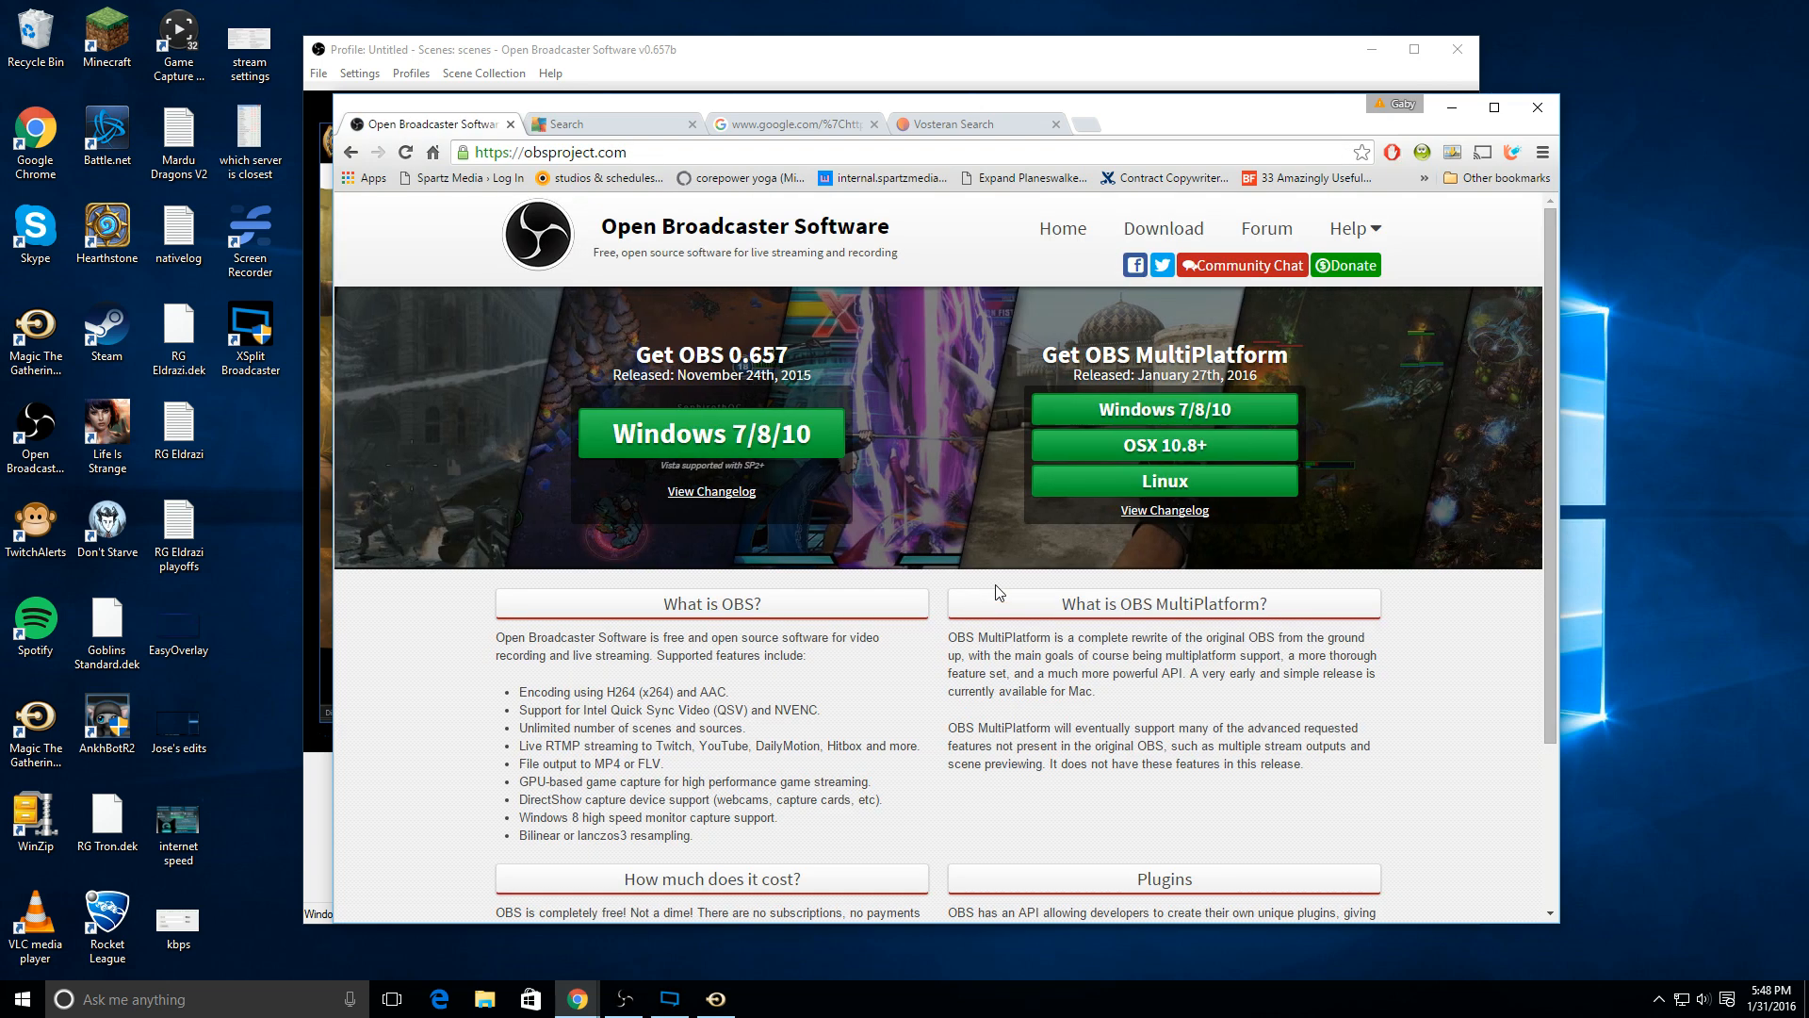
{"action": "left_click", "coordinate": [1355, 228]}
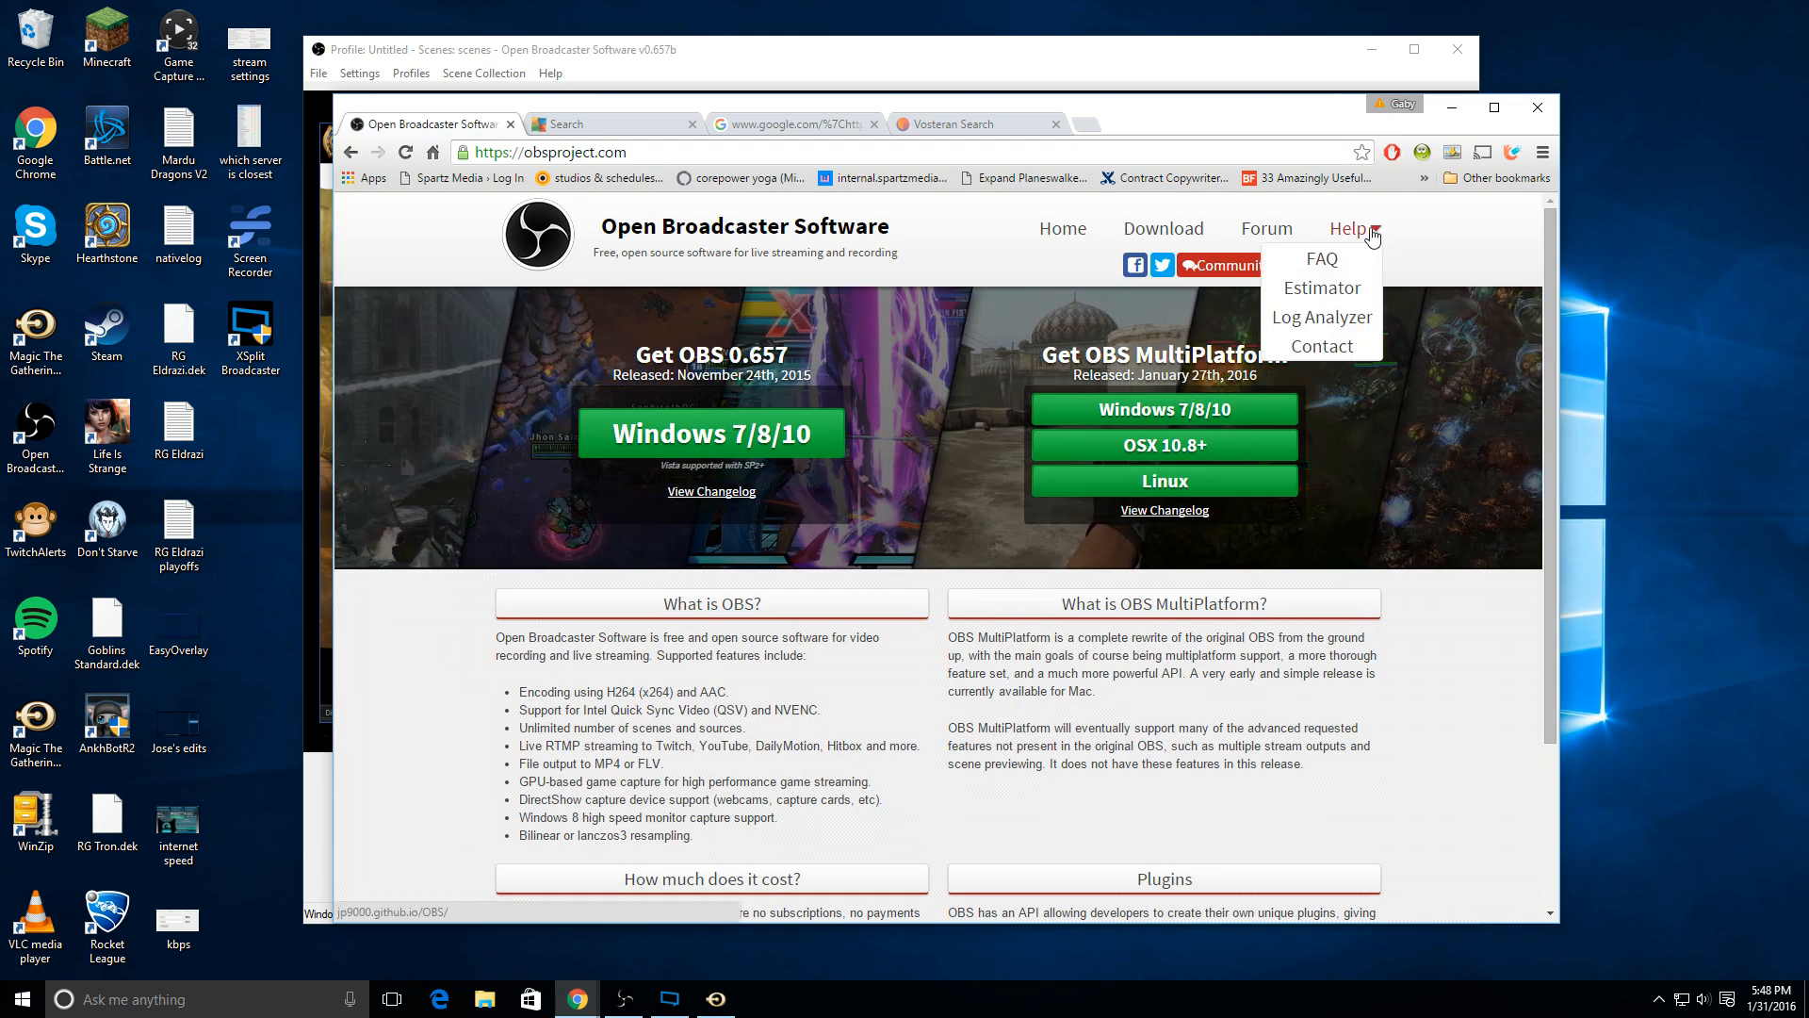
{"action": "left_click", "coordinate": [1352, 286]}
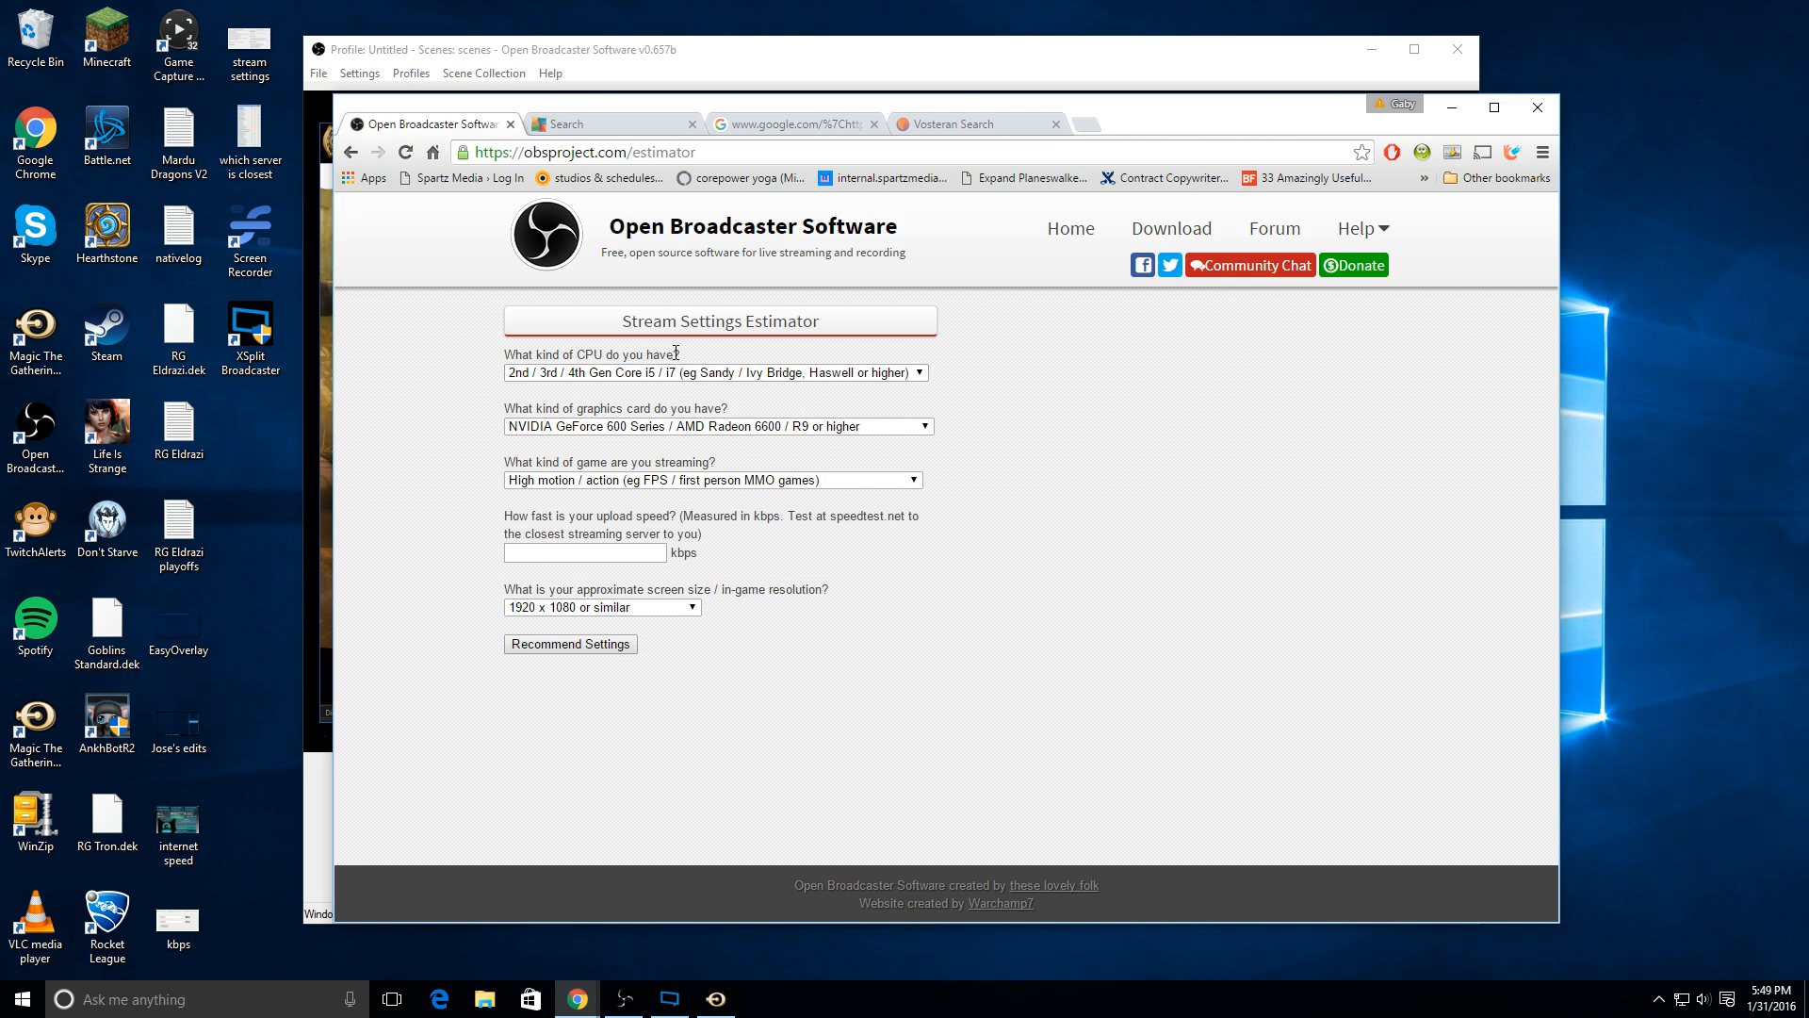
Step: Switch to File Explorer and view the computer's system properties to check the processor type
{"action": "left_click", "coordinate": [485, 999]}
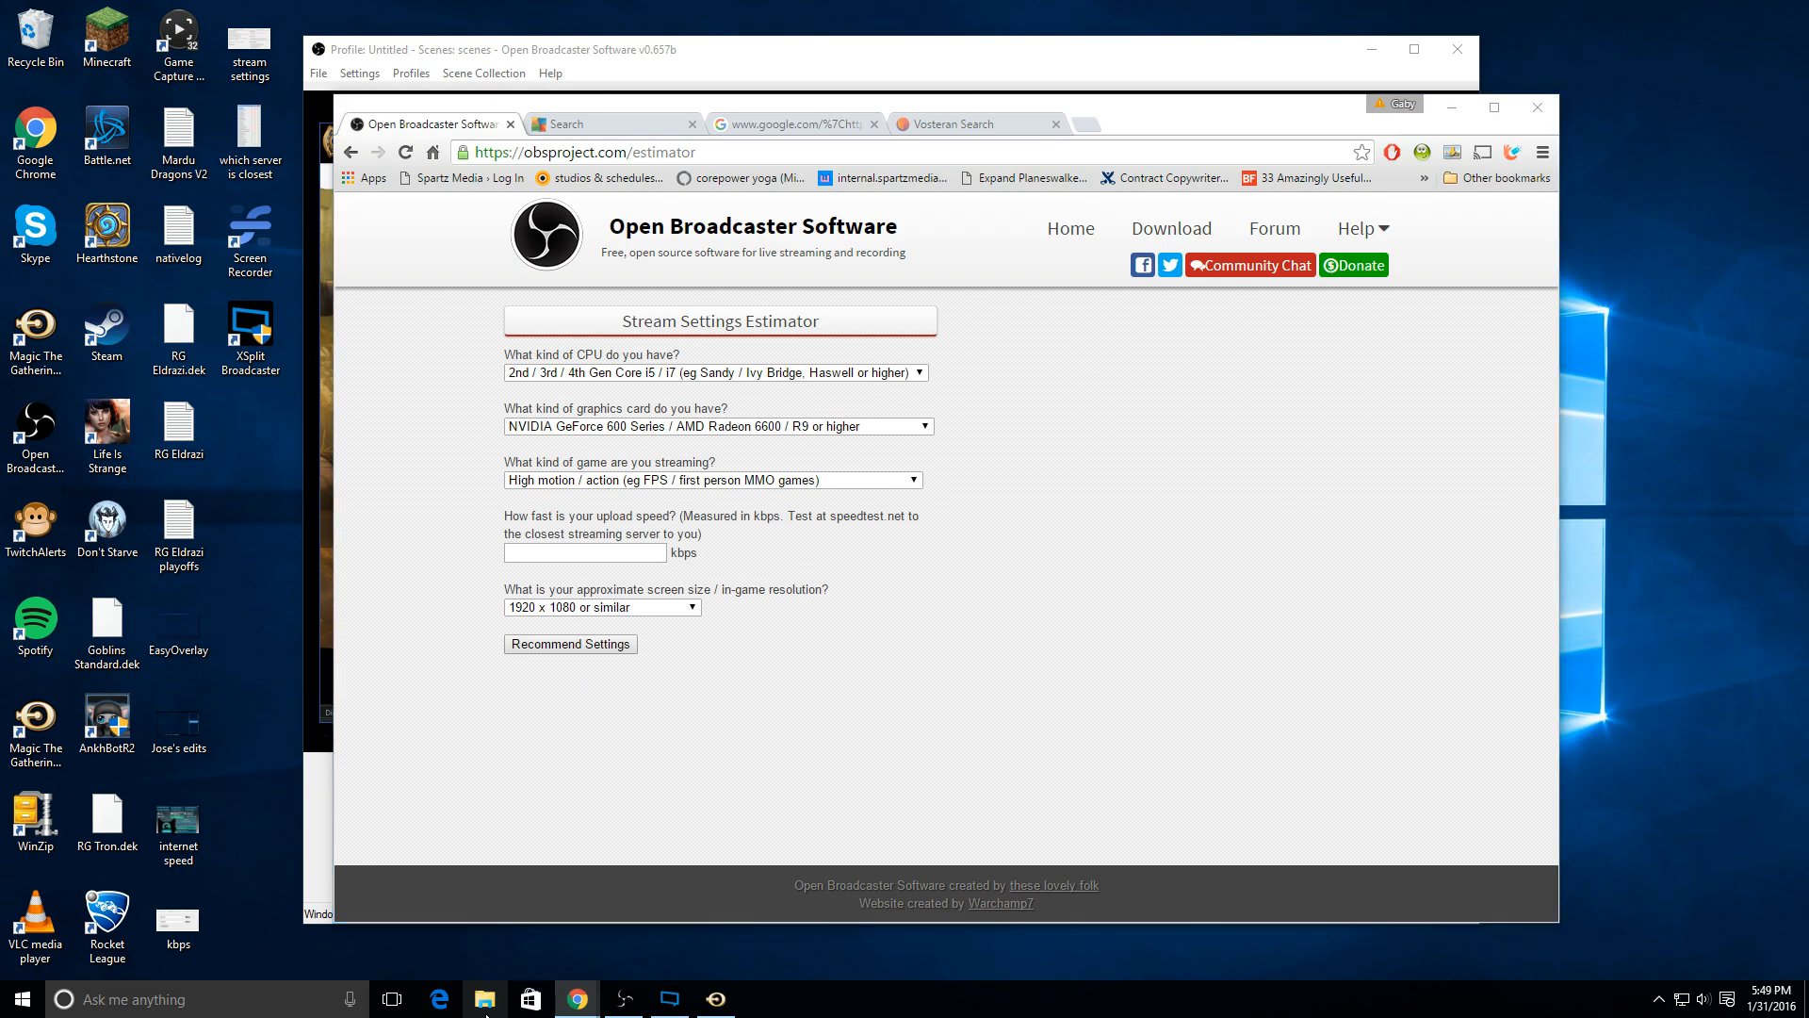
{"action": "left_click", "coordinate": [186, 236]}
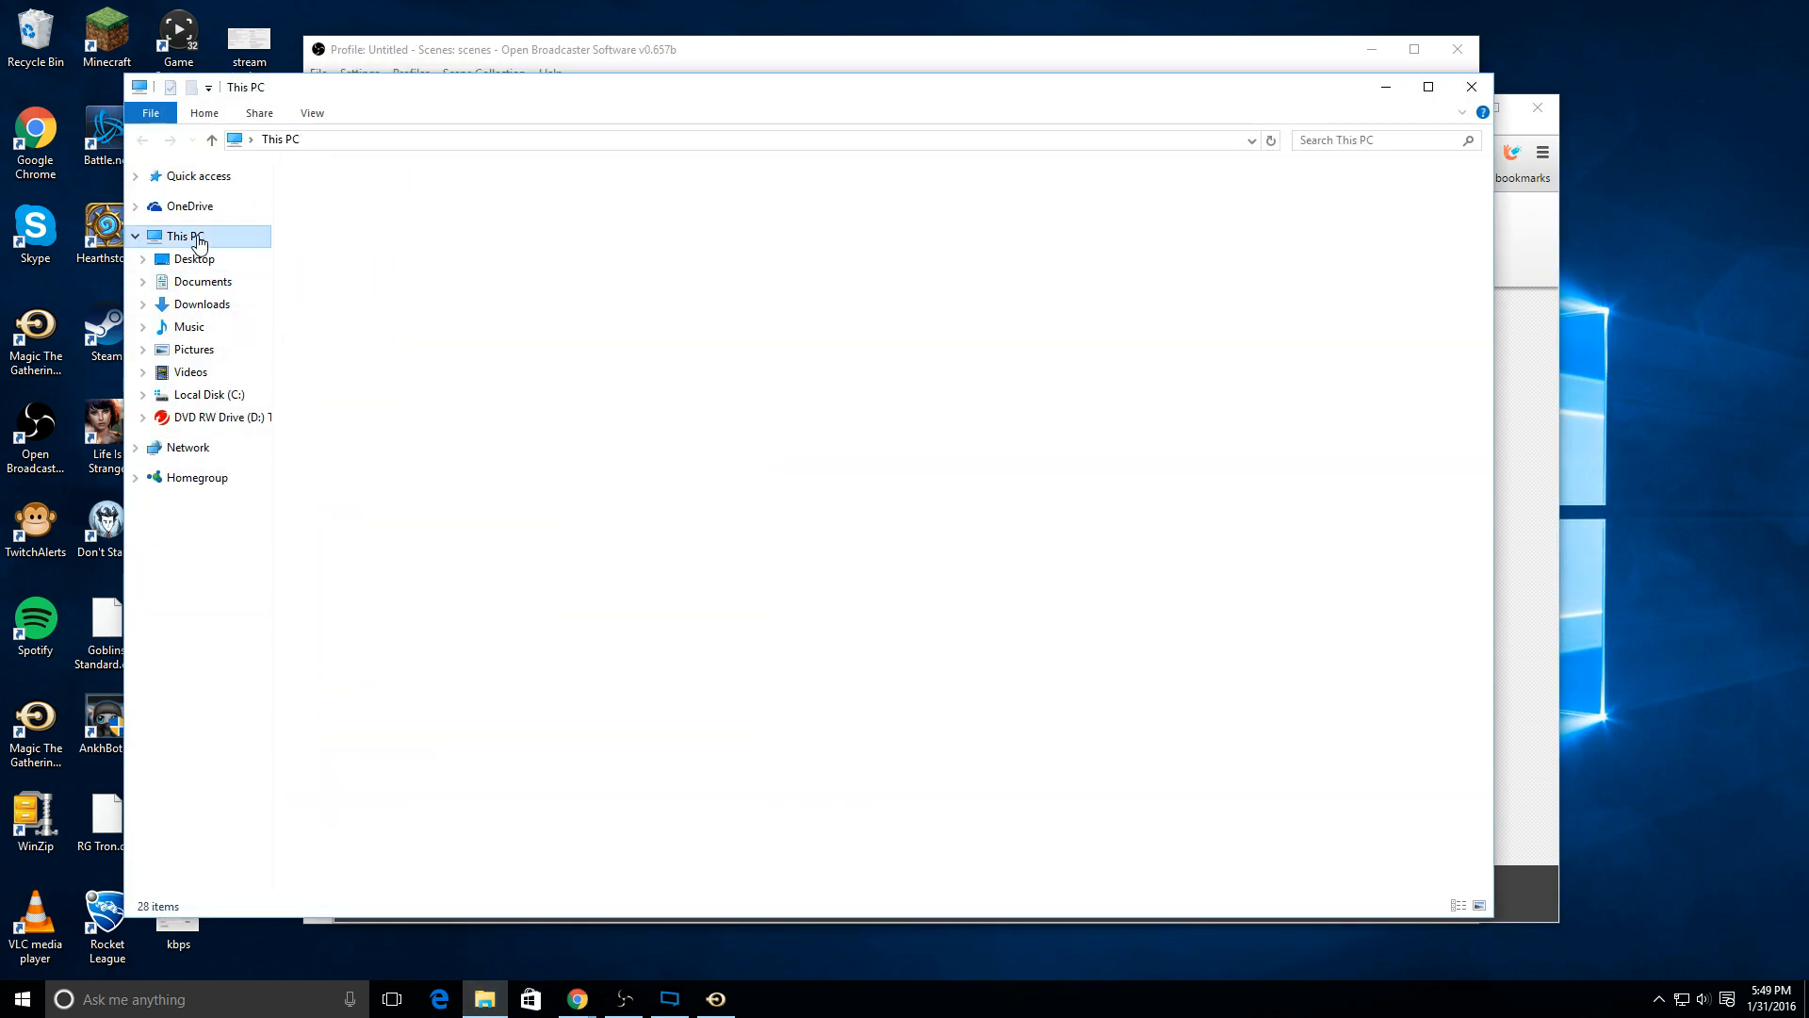
{"action": "right_click", "coordinate": [426, 465]}
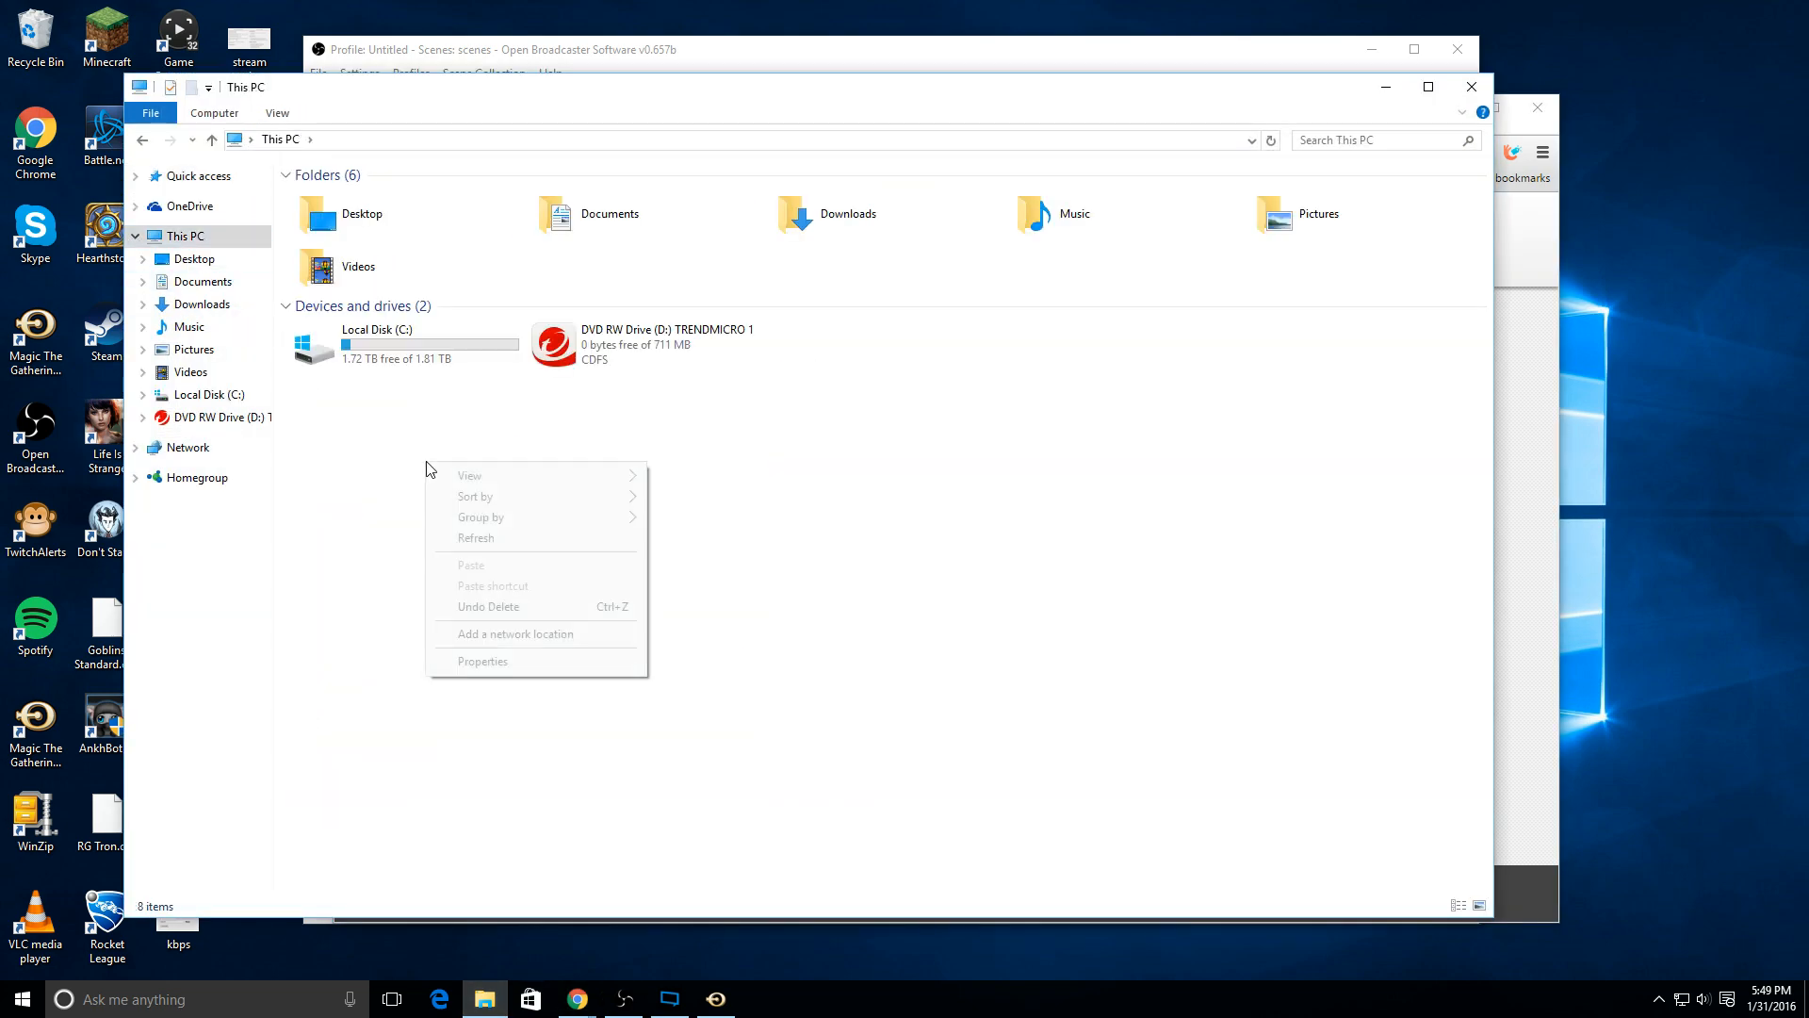
{"action": "left_click", "coordinate": [504, 661]}
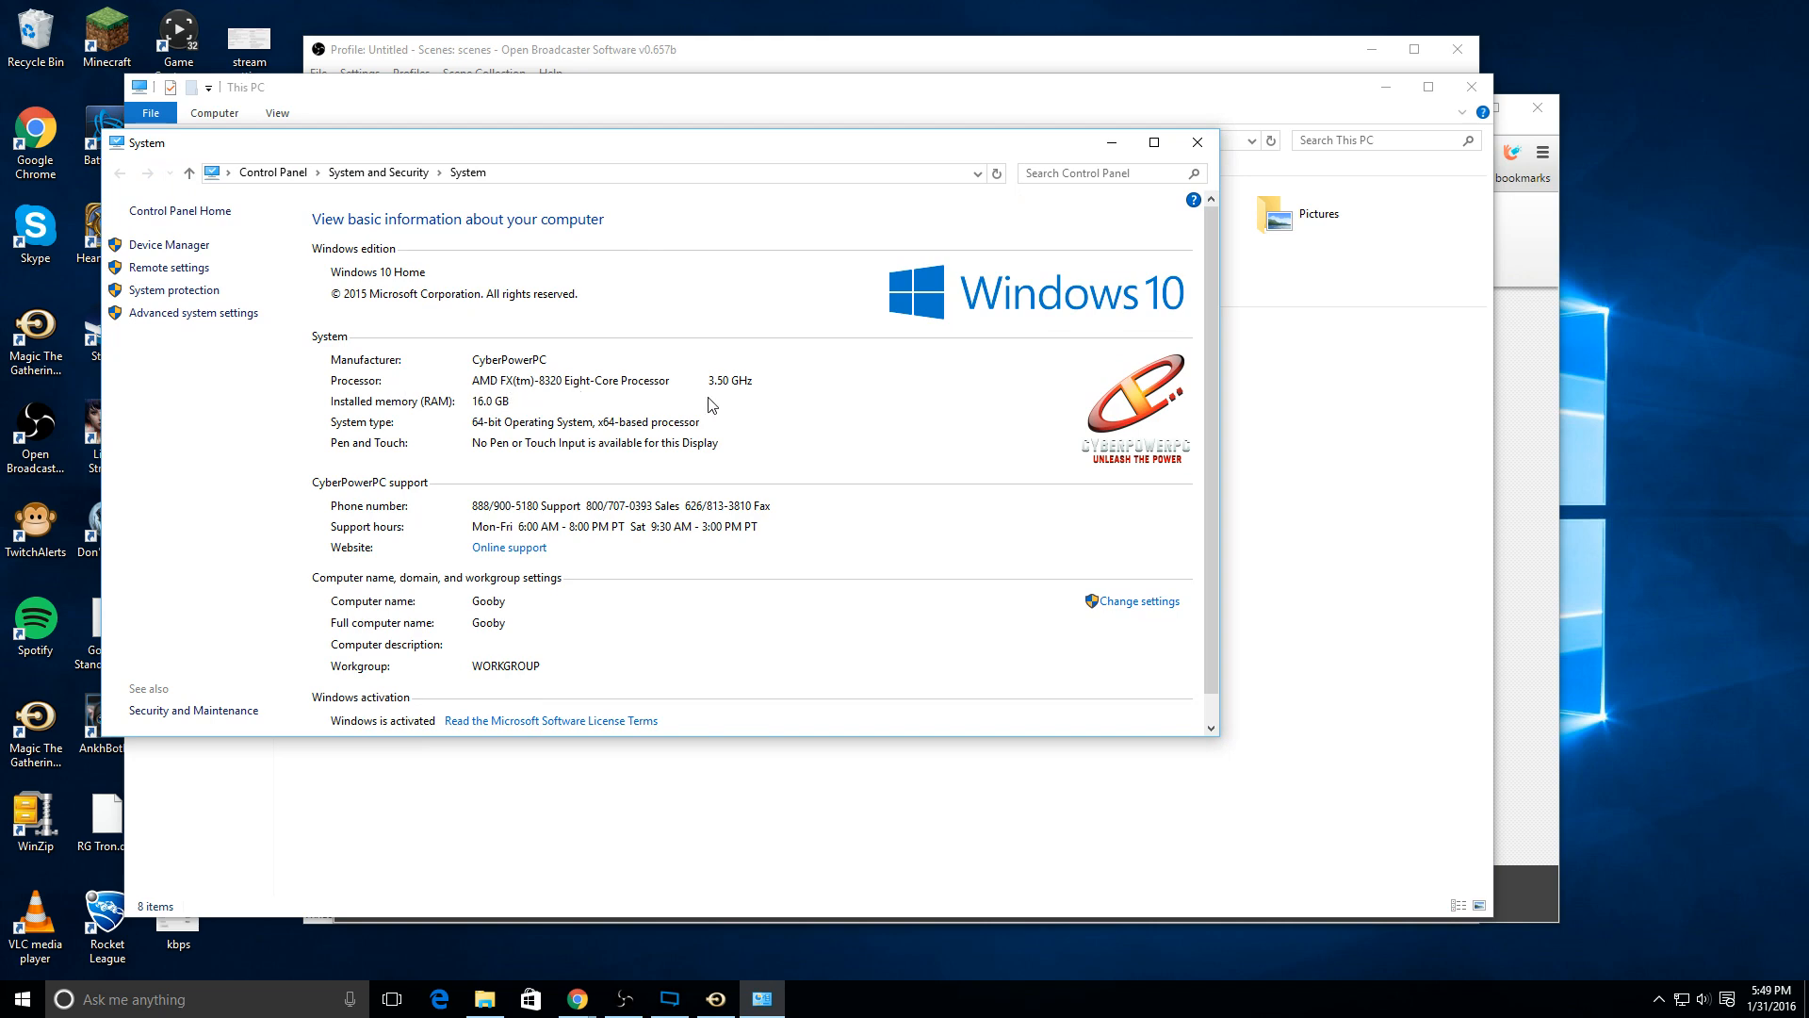
{"action": "key", "text": "alt+F4"}
Step: Return to the Stream Settings Estimator in Chrome and set the CPU to "AMD FX Quad Core or higher"
{"action": "left_click", "coordinate": [1515, 575]}
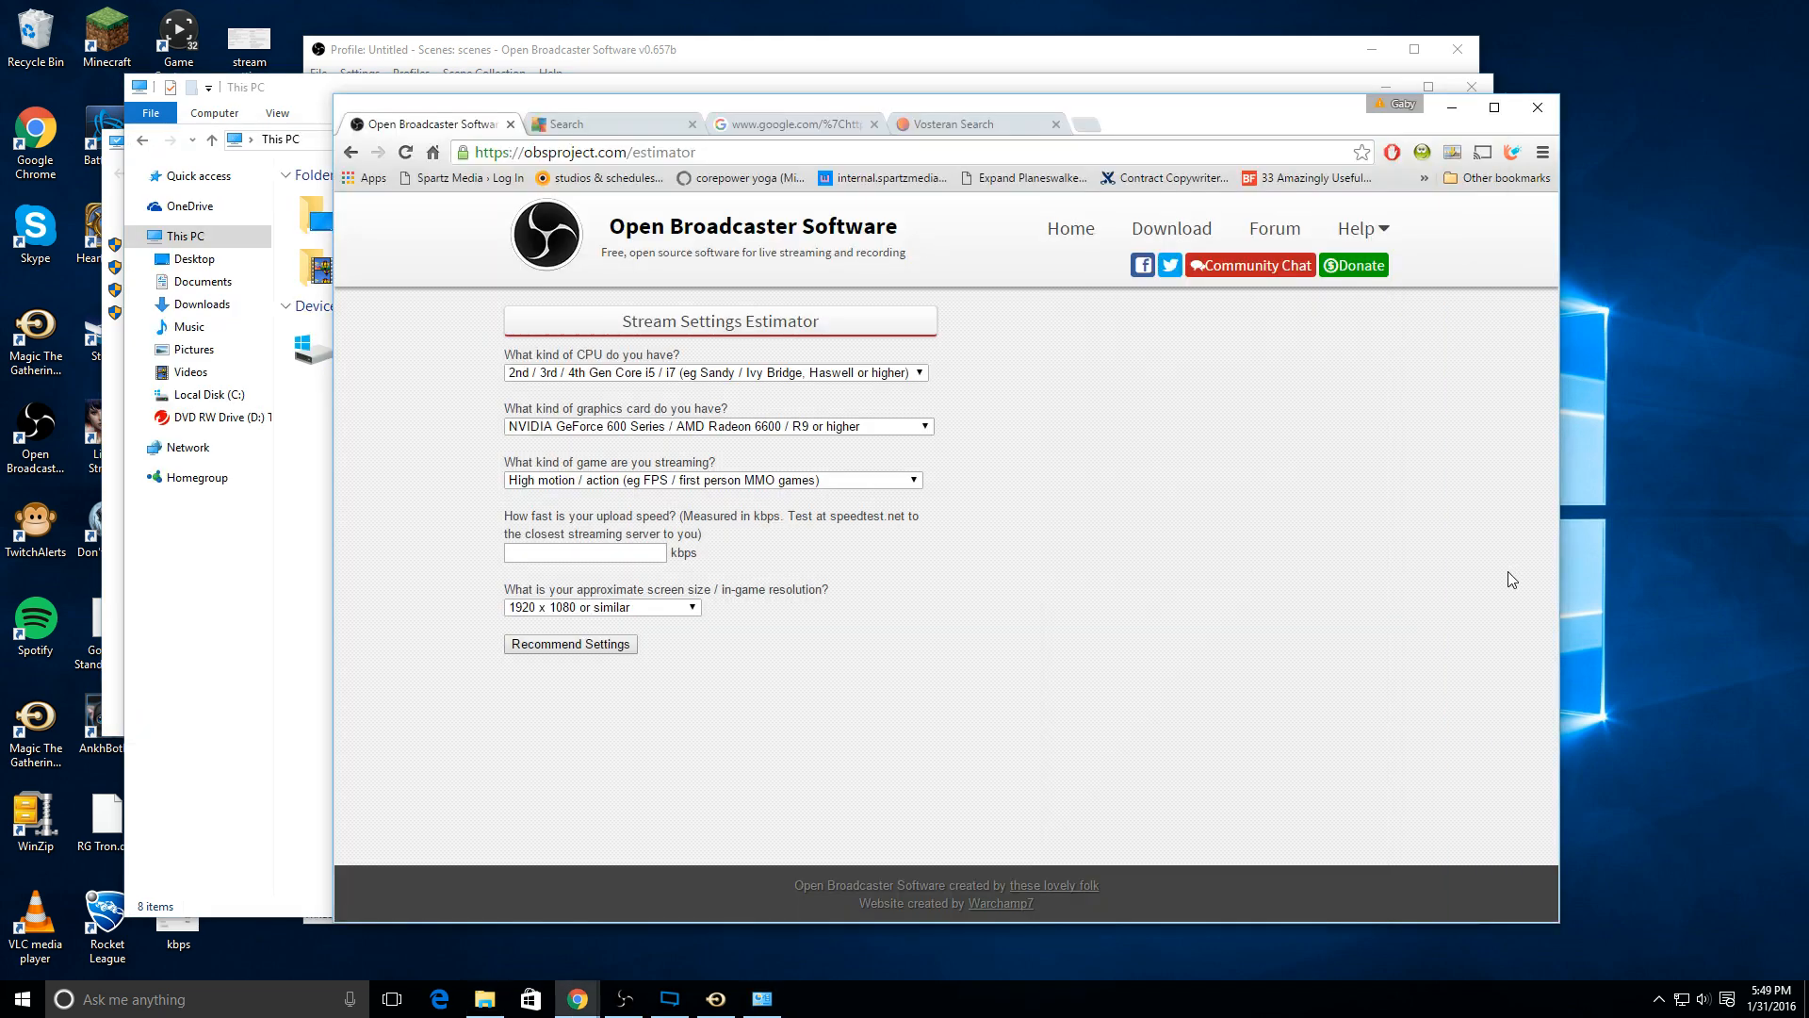
{"action": "left_click", "coordinate": [850, 380]}
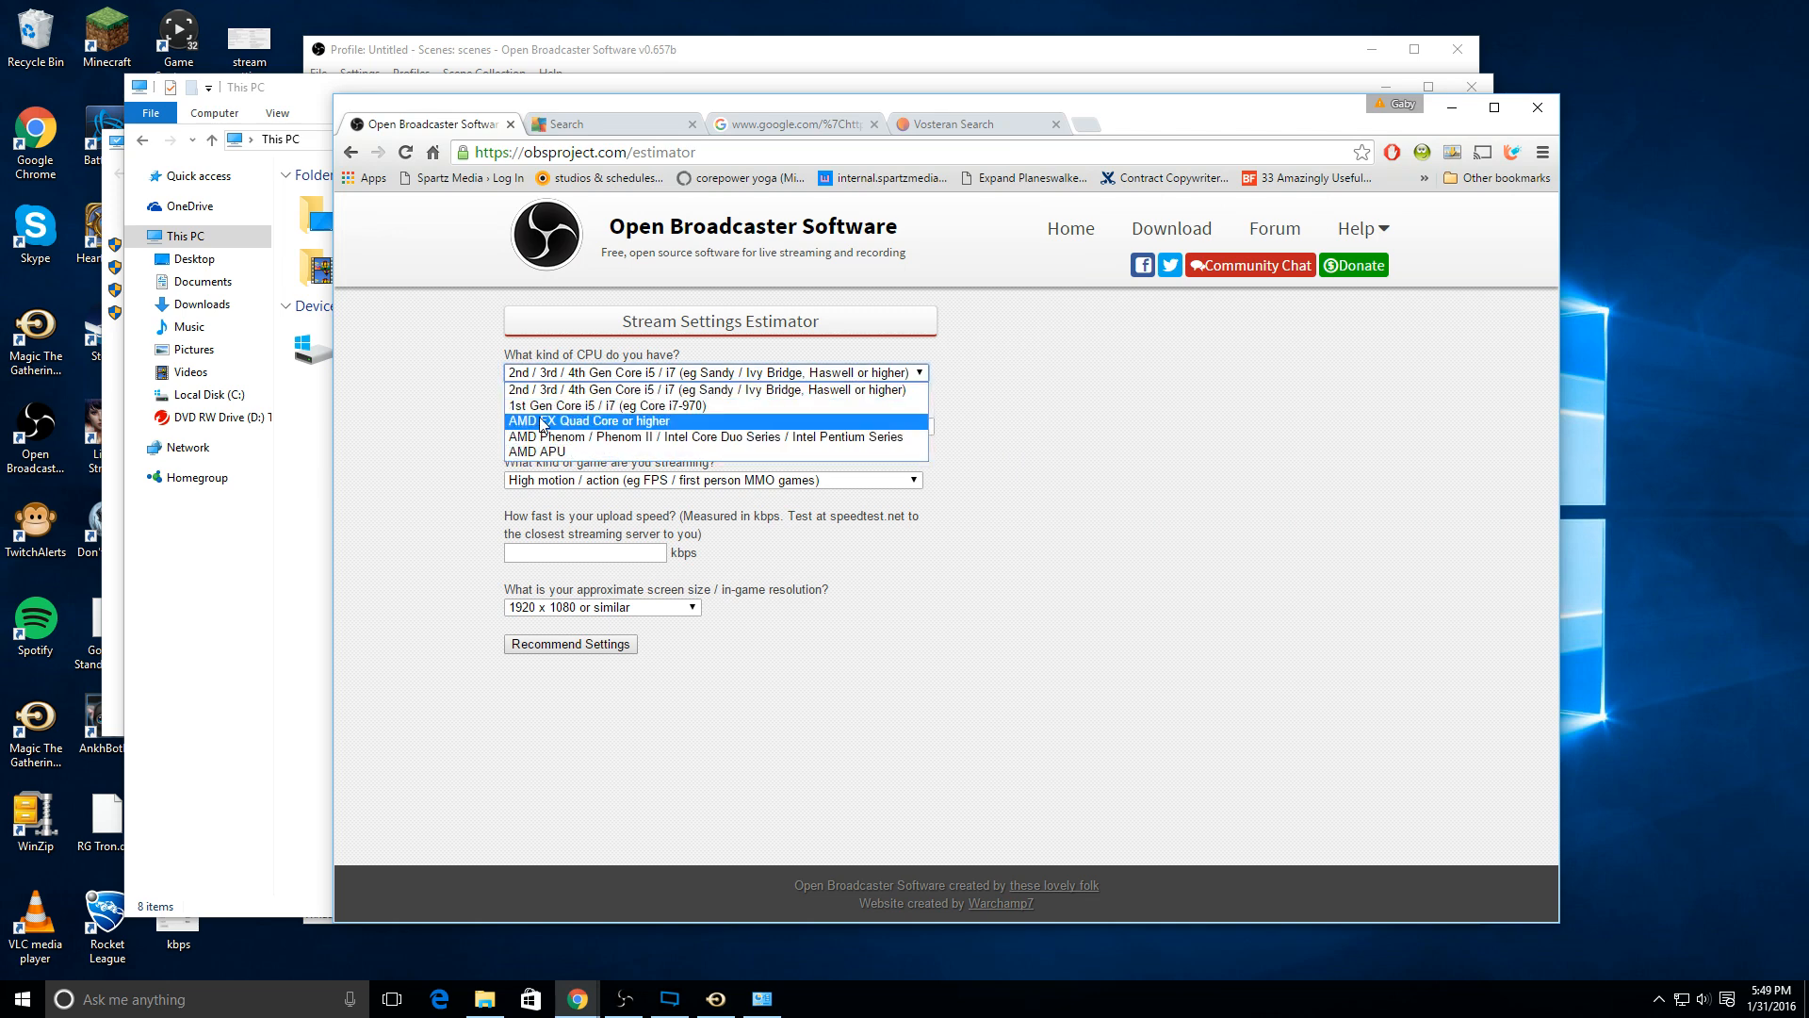
{"action": "left_click", "coordinate": [610, 422]}
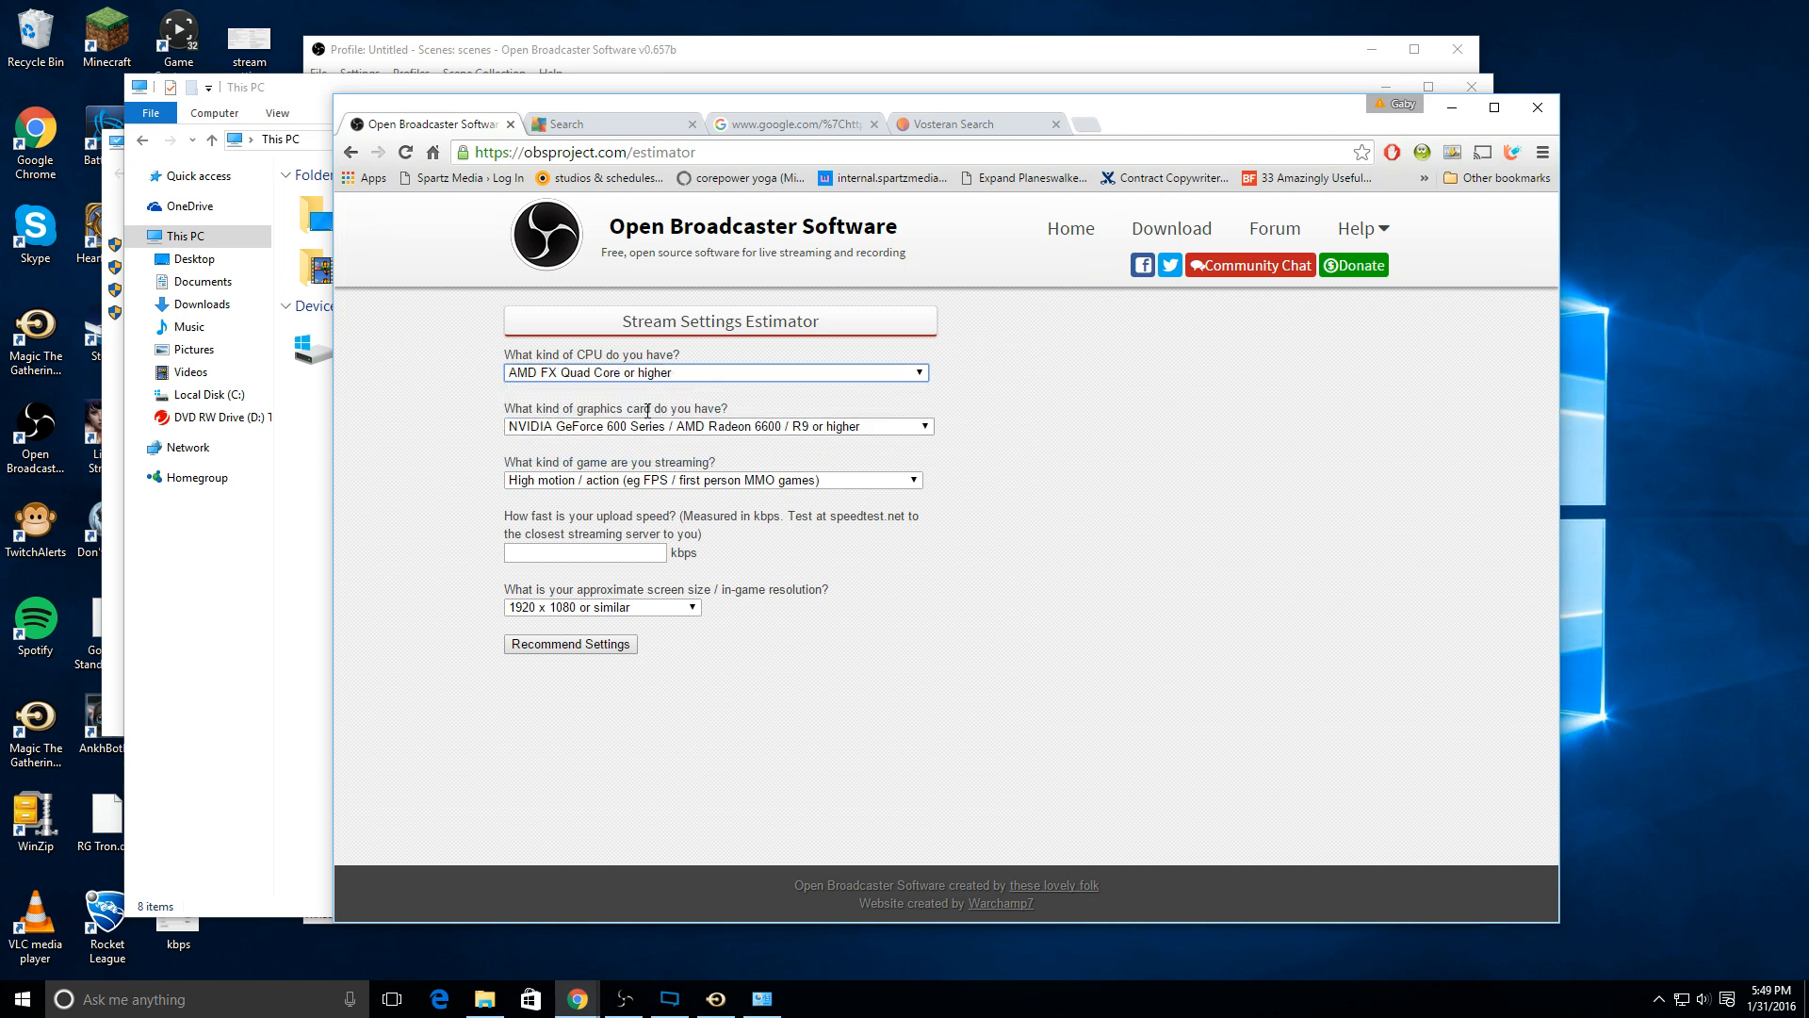
Step: Look up the graphics card under the display adapters in Device Manager, and close the system and File Explorer windows
{"action": "left_click", "coordinate": [287, 743]}
{"action": "right_click", "coordinate": [384, 496]}
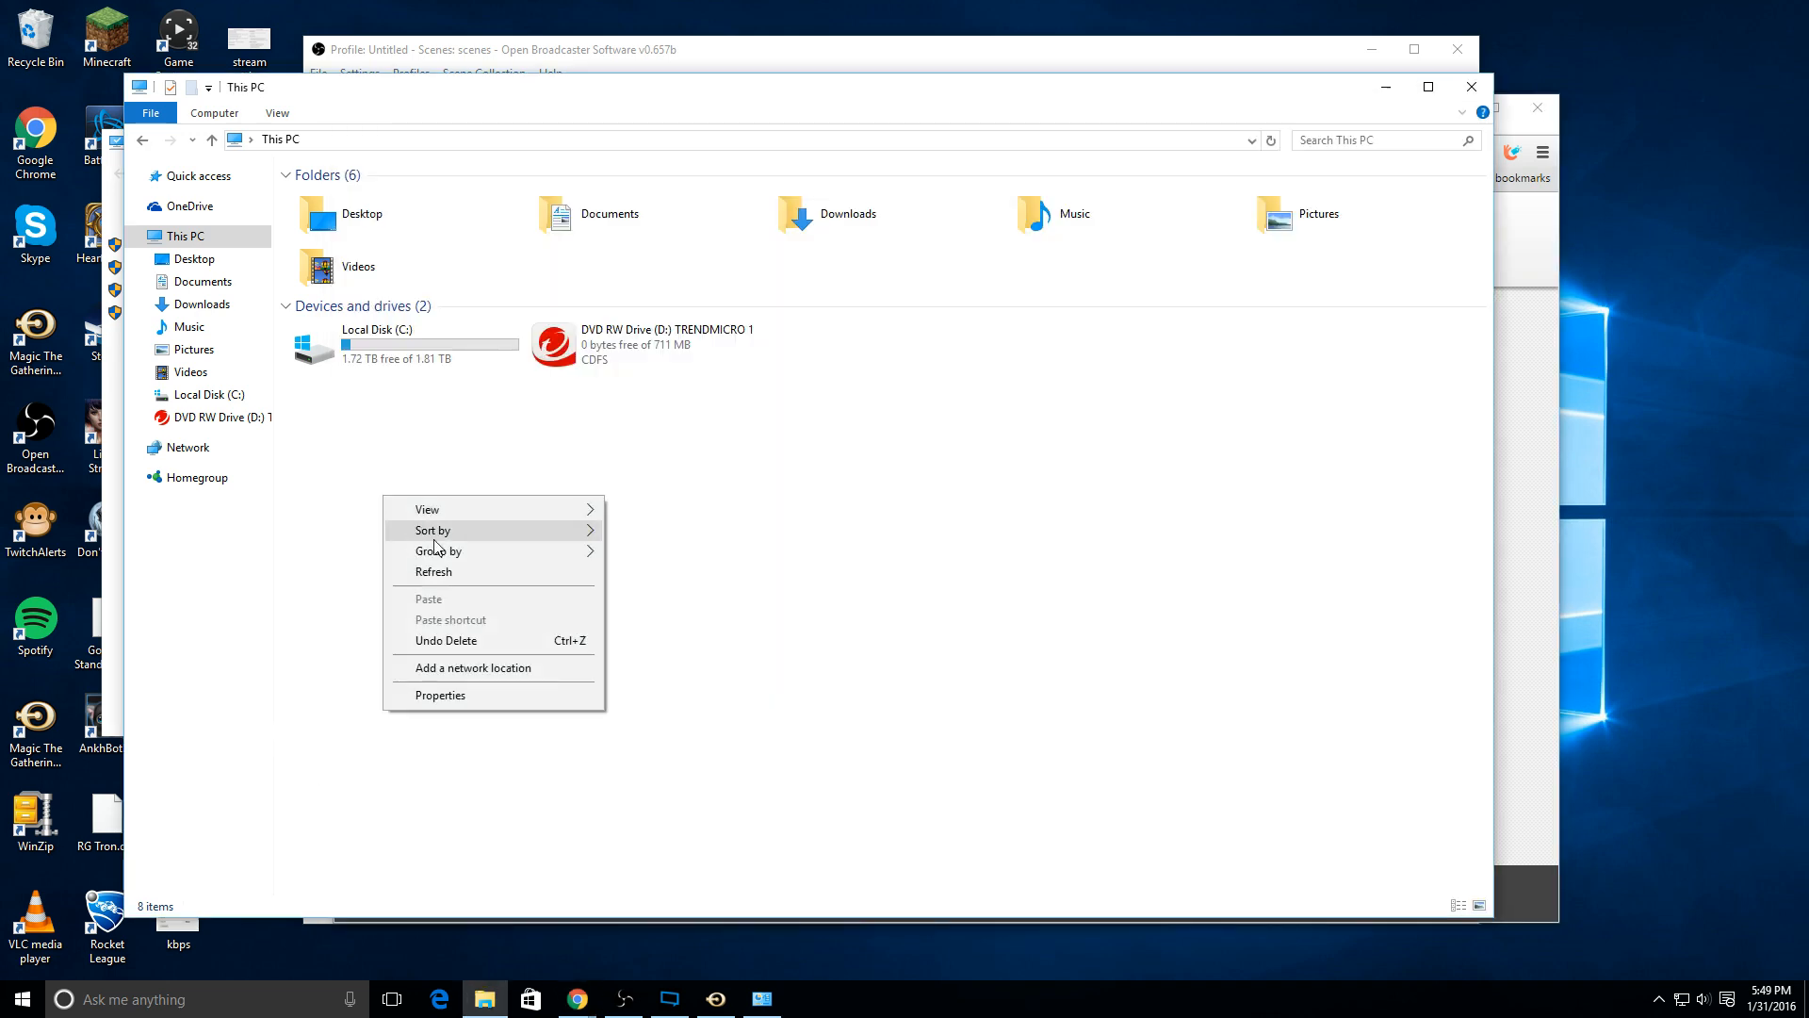
{"action": "left_click", "coordinate": [486, 695]}
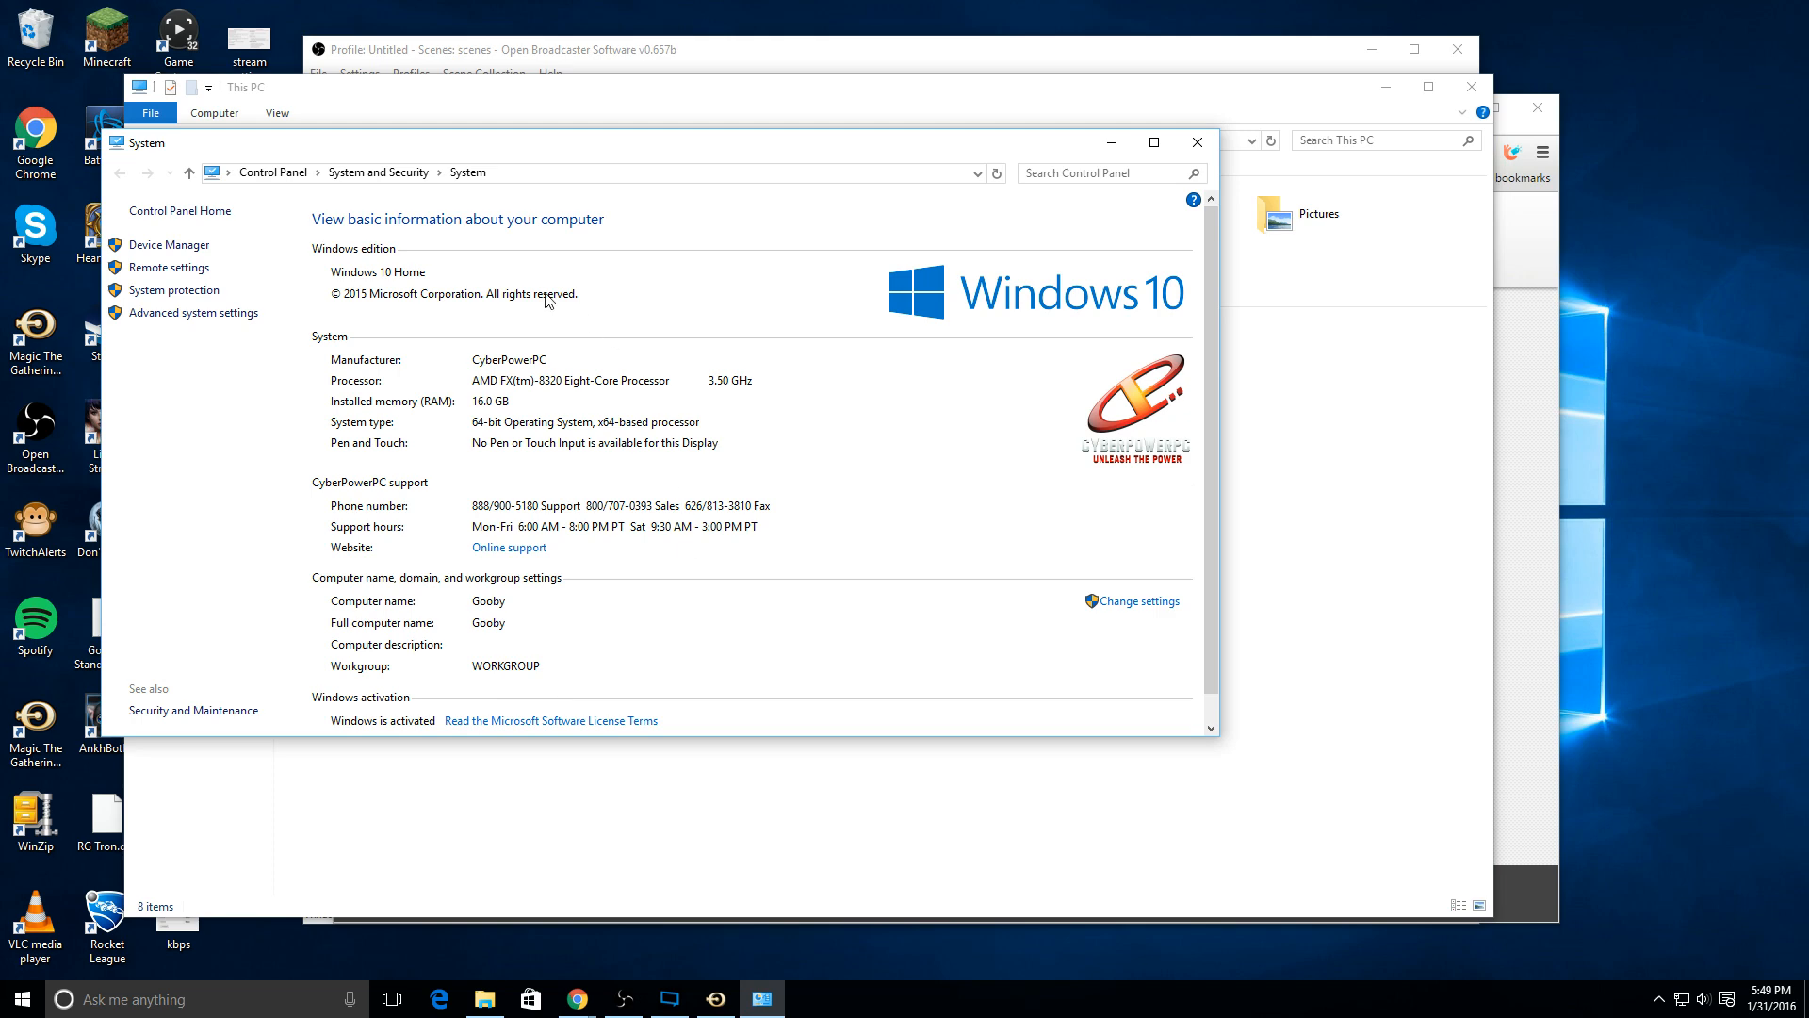
{"action": "left_click", "coordinate": [174, 313]}
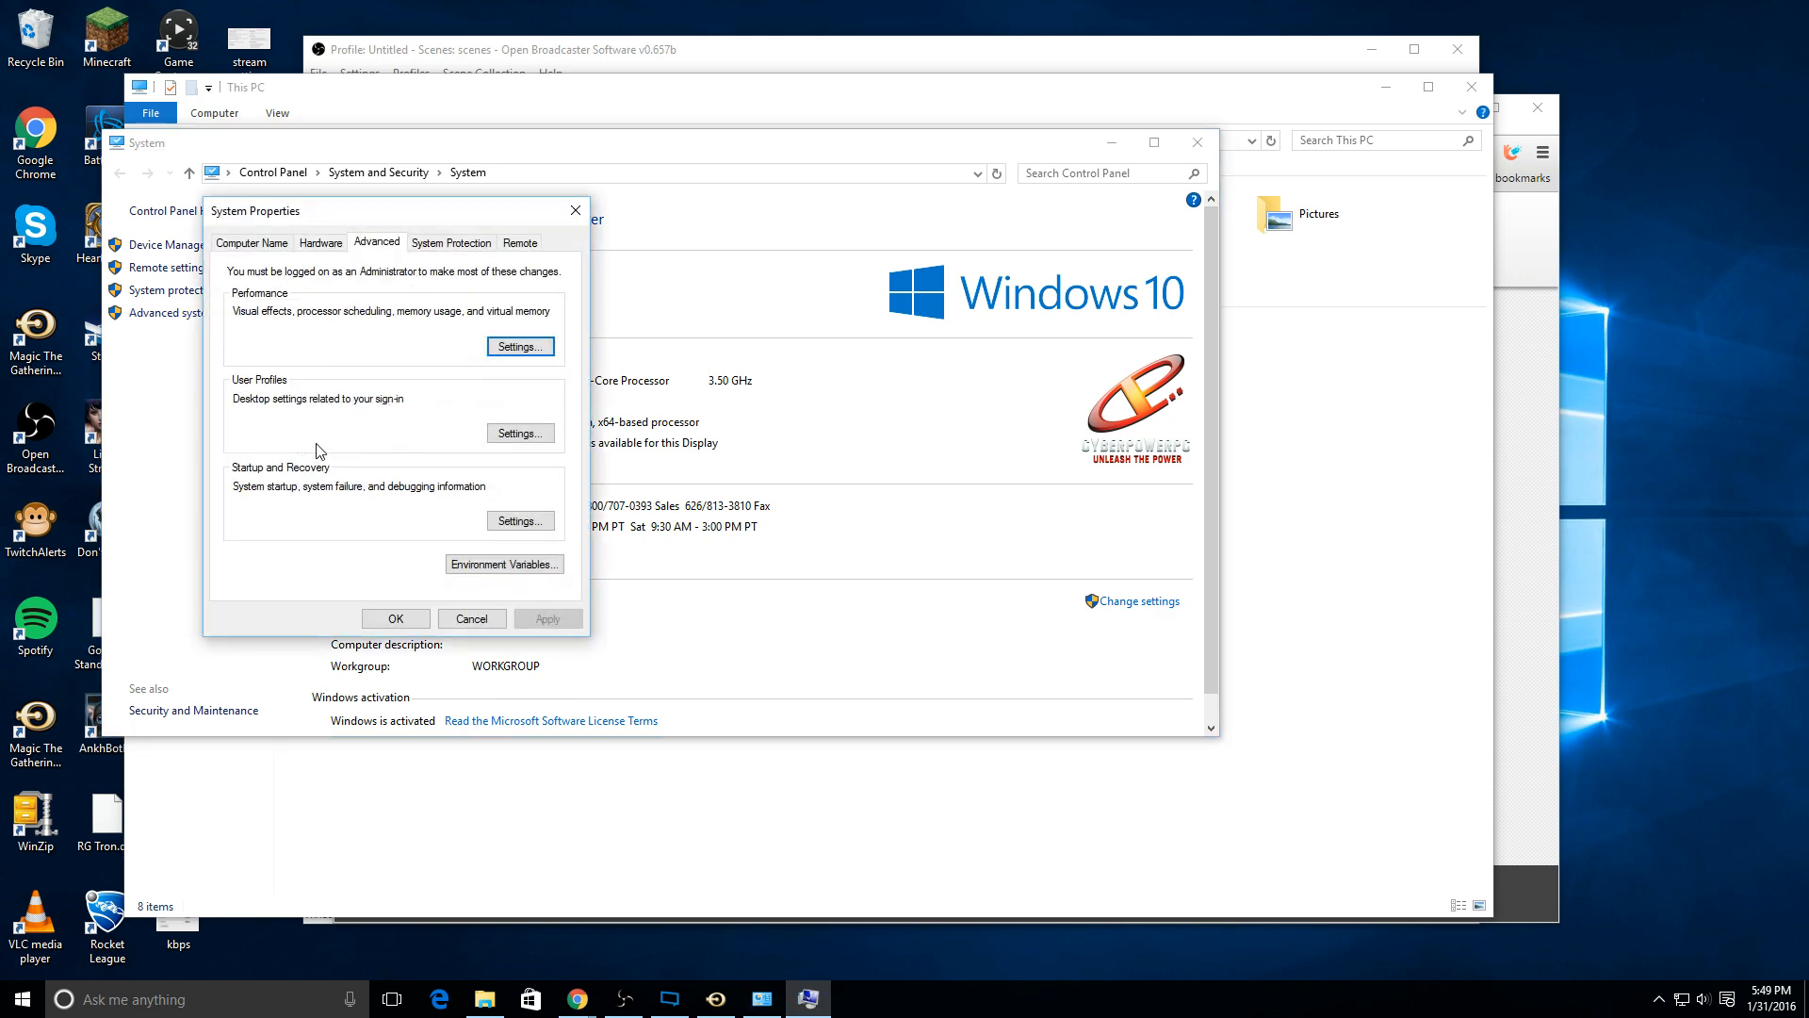
{"action": "left_click", "coordinate": [332, 245]}
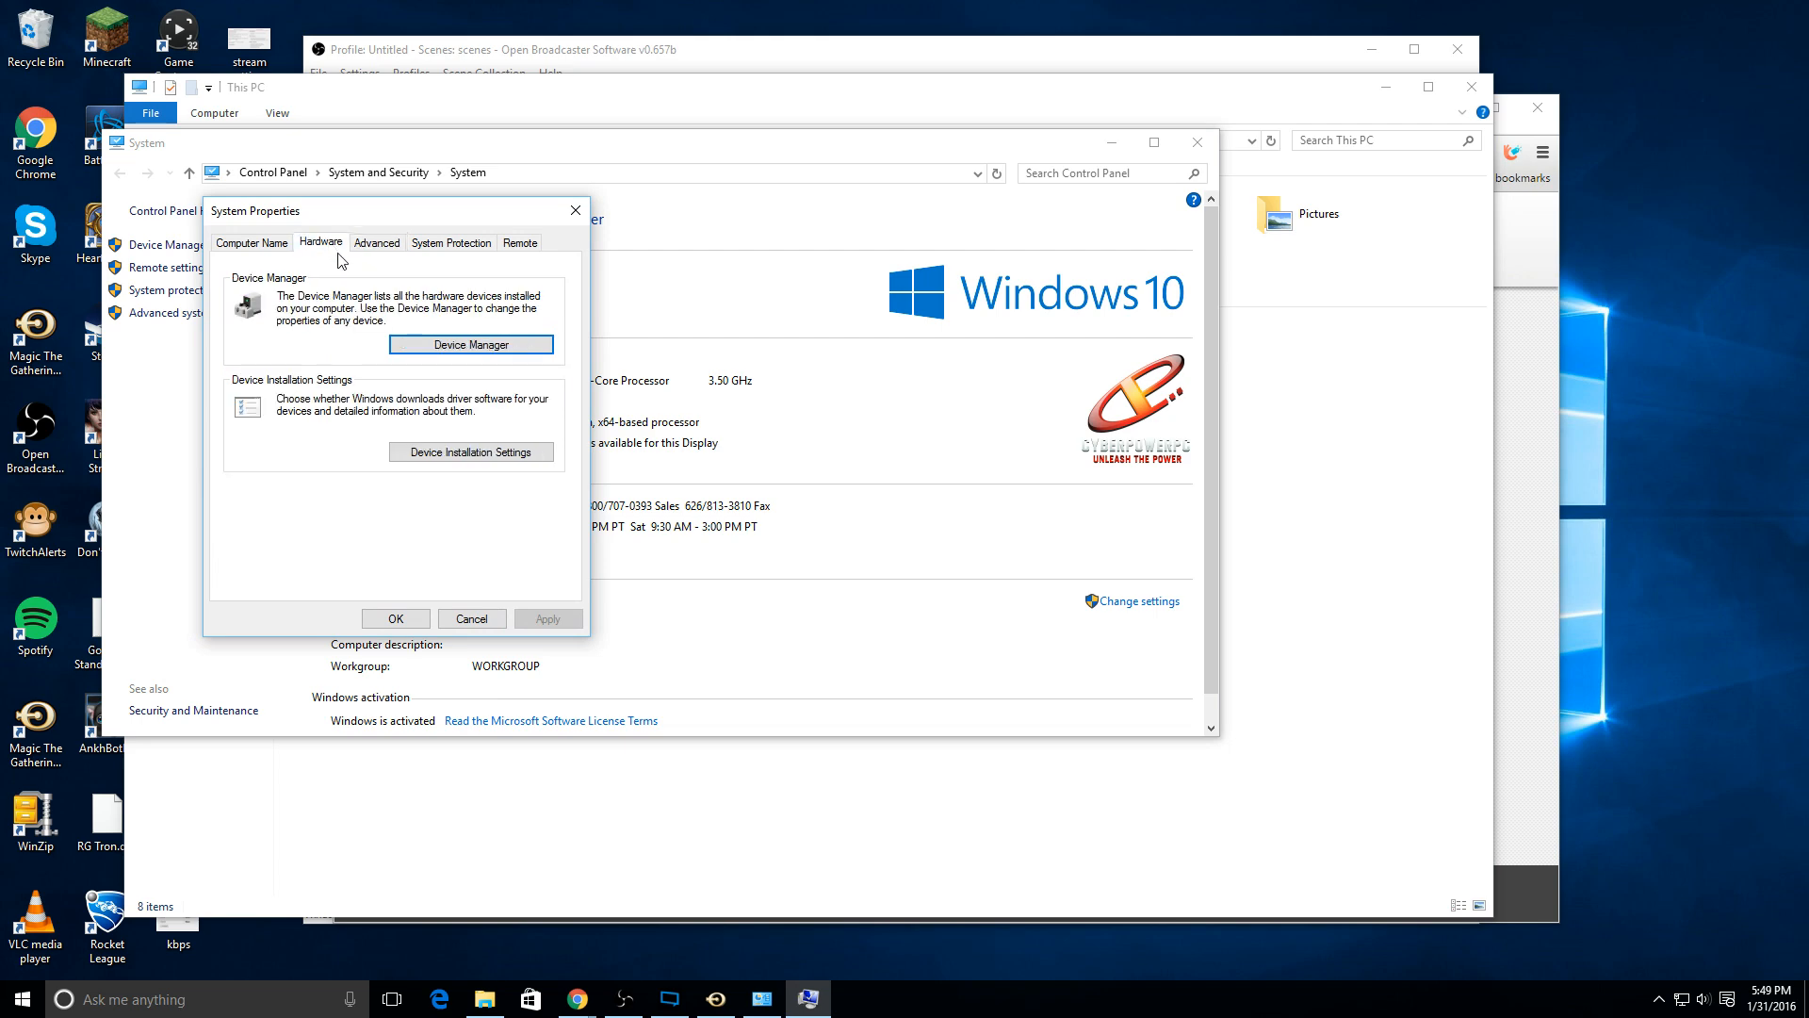
{"action": "left_click", "coordinate": [415, 341]}
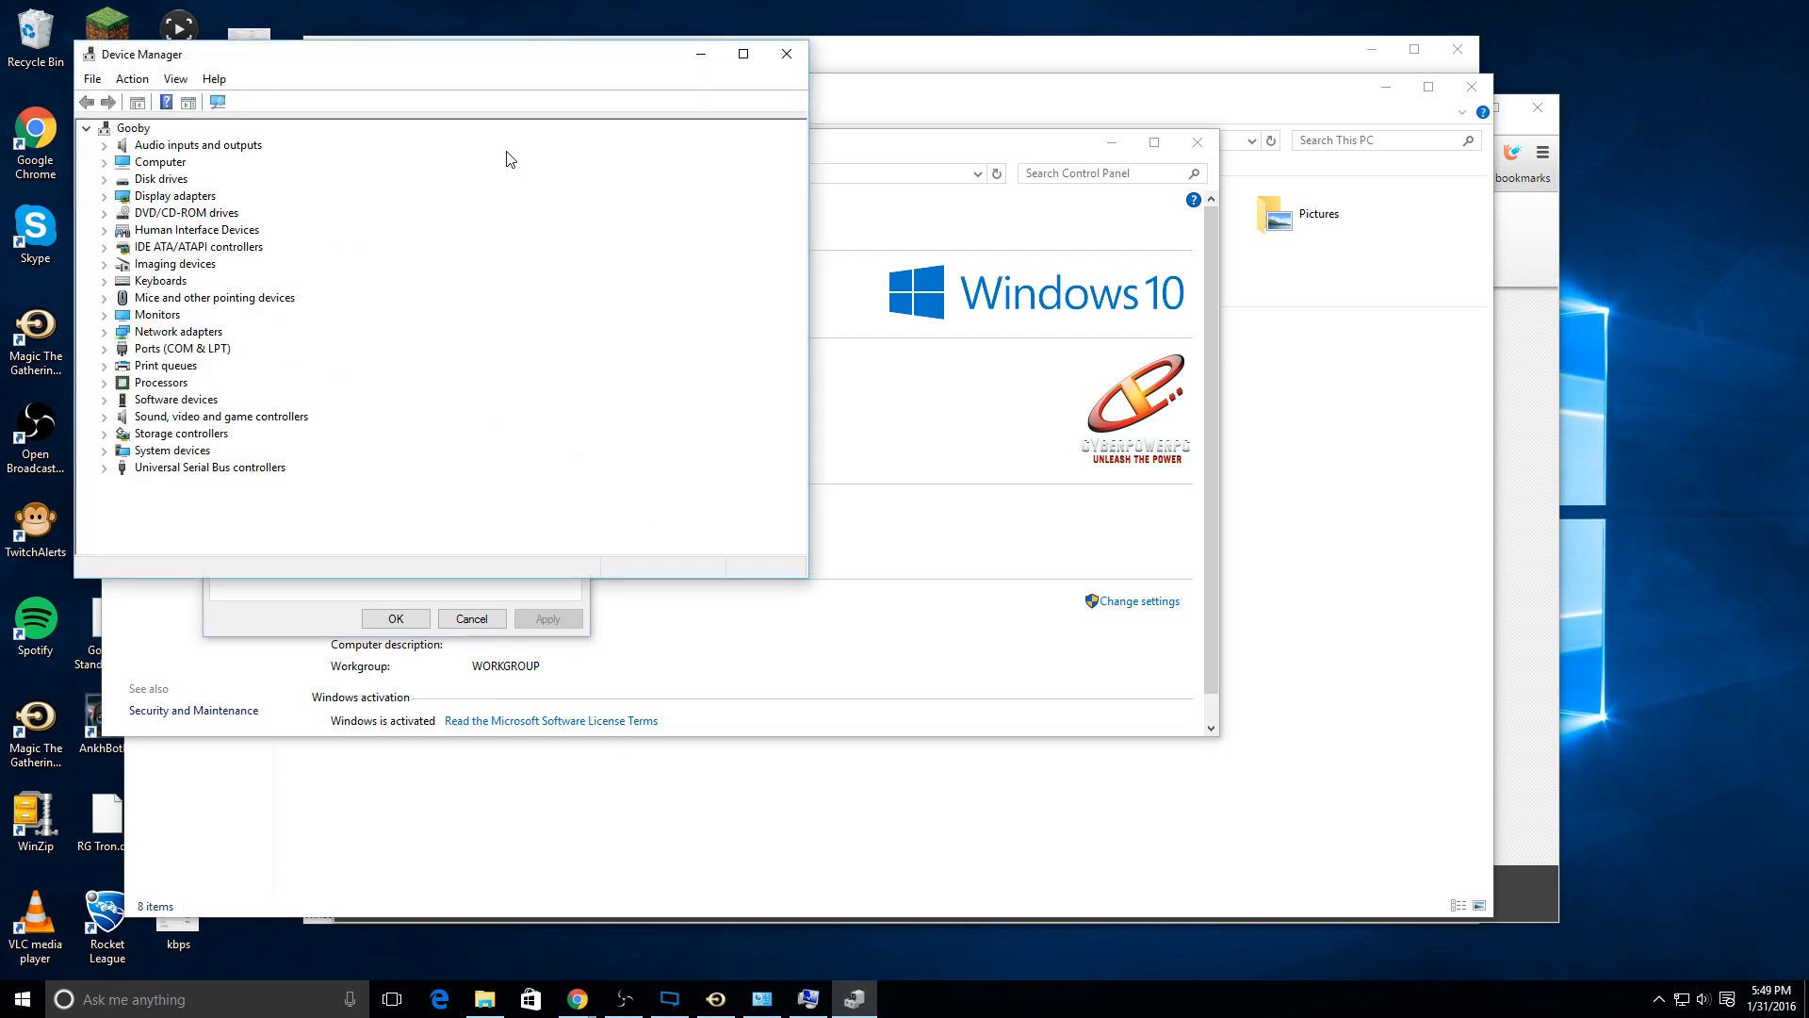
{"action": "left_click_drag", "start_coordinate": [490, 66], "coordinate": [866, 185]}
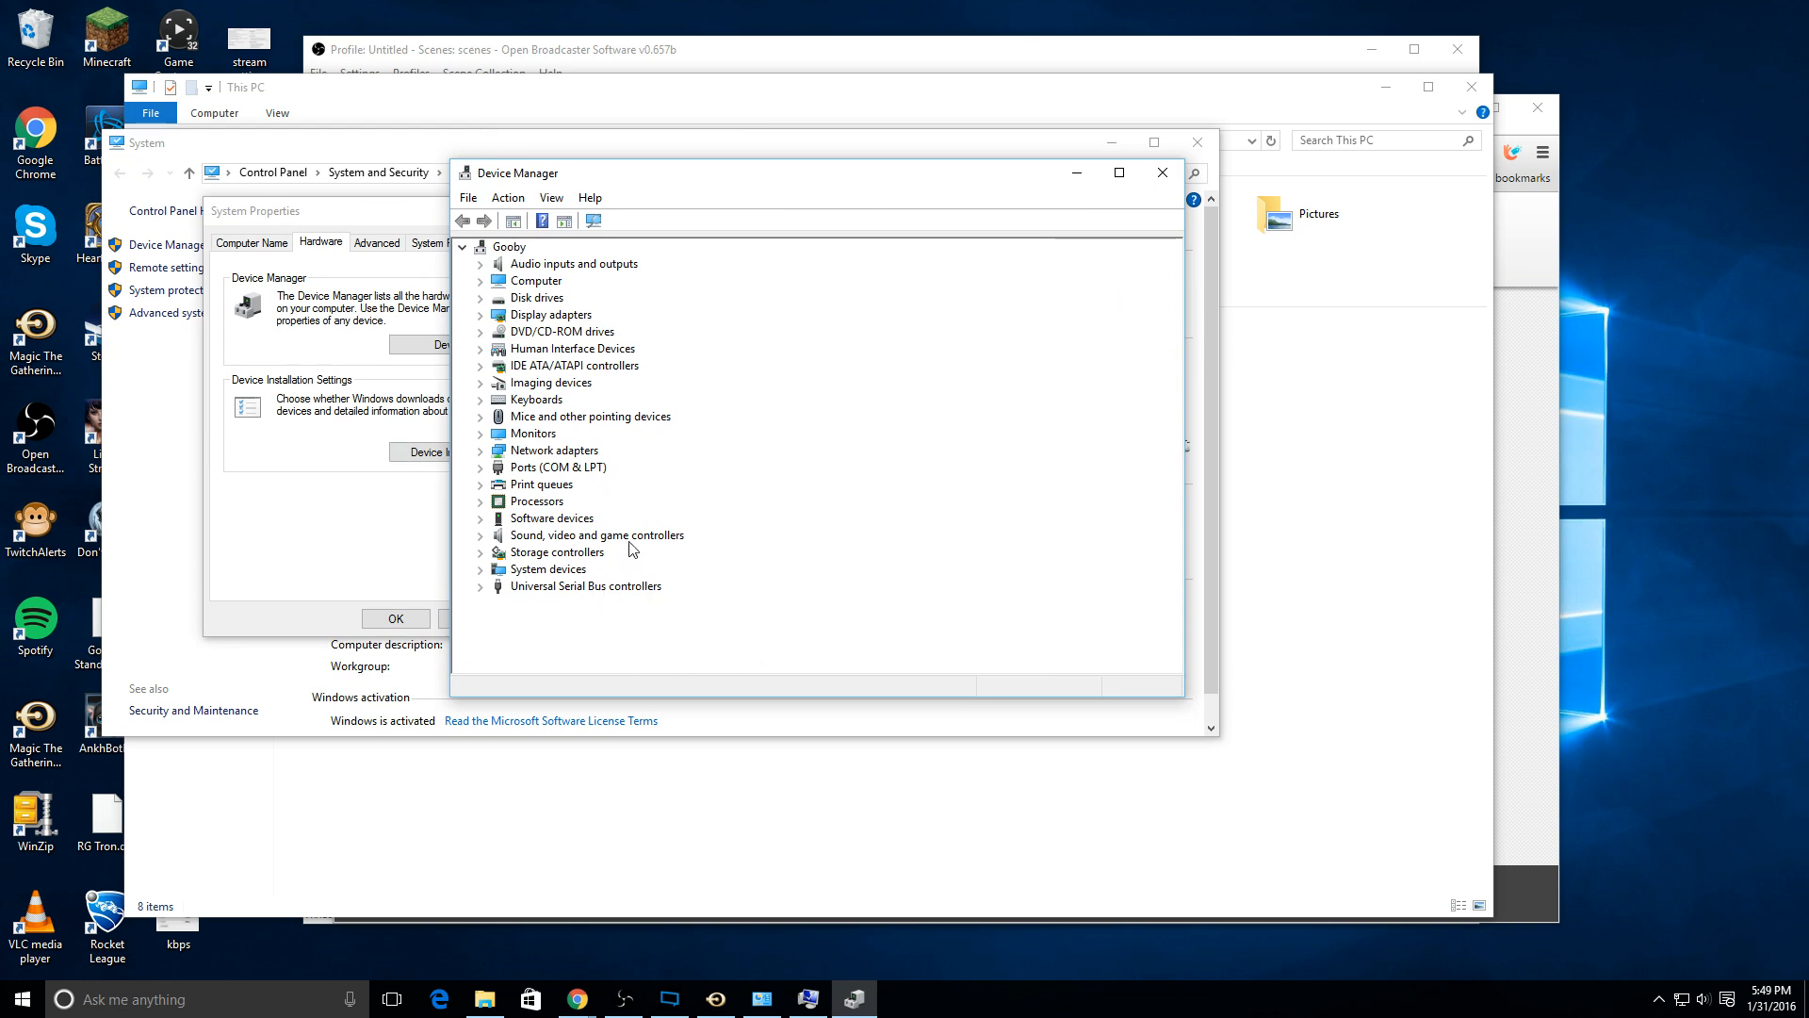
{"action": "left_click", "coordinate": [480, 316]}
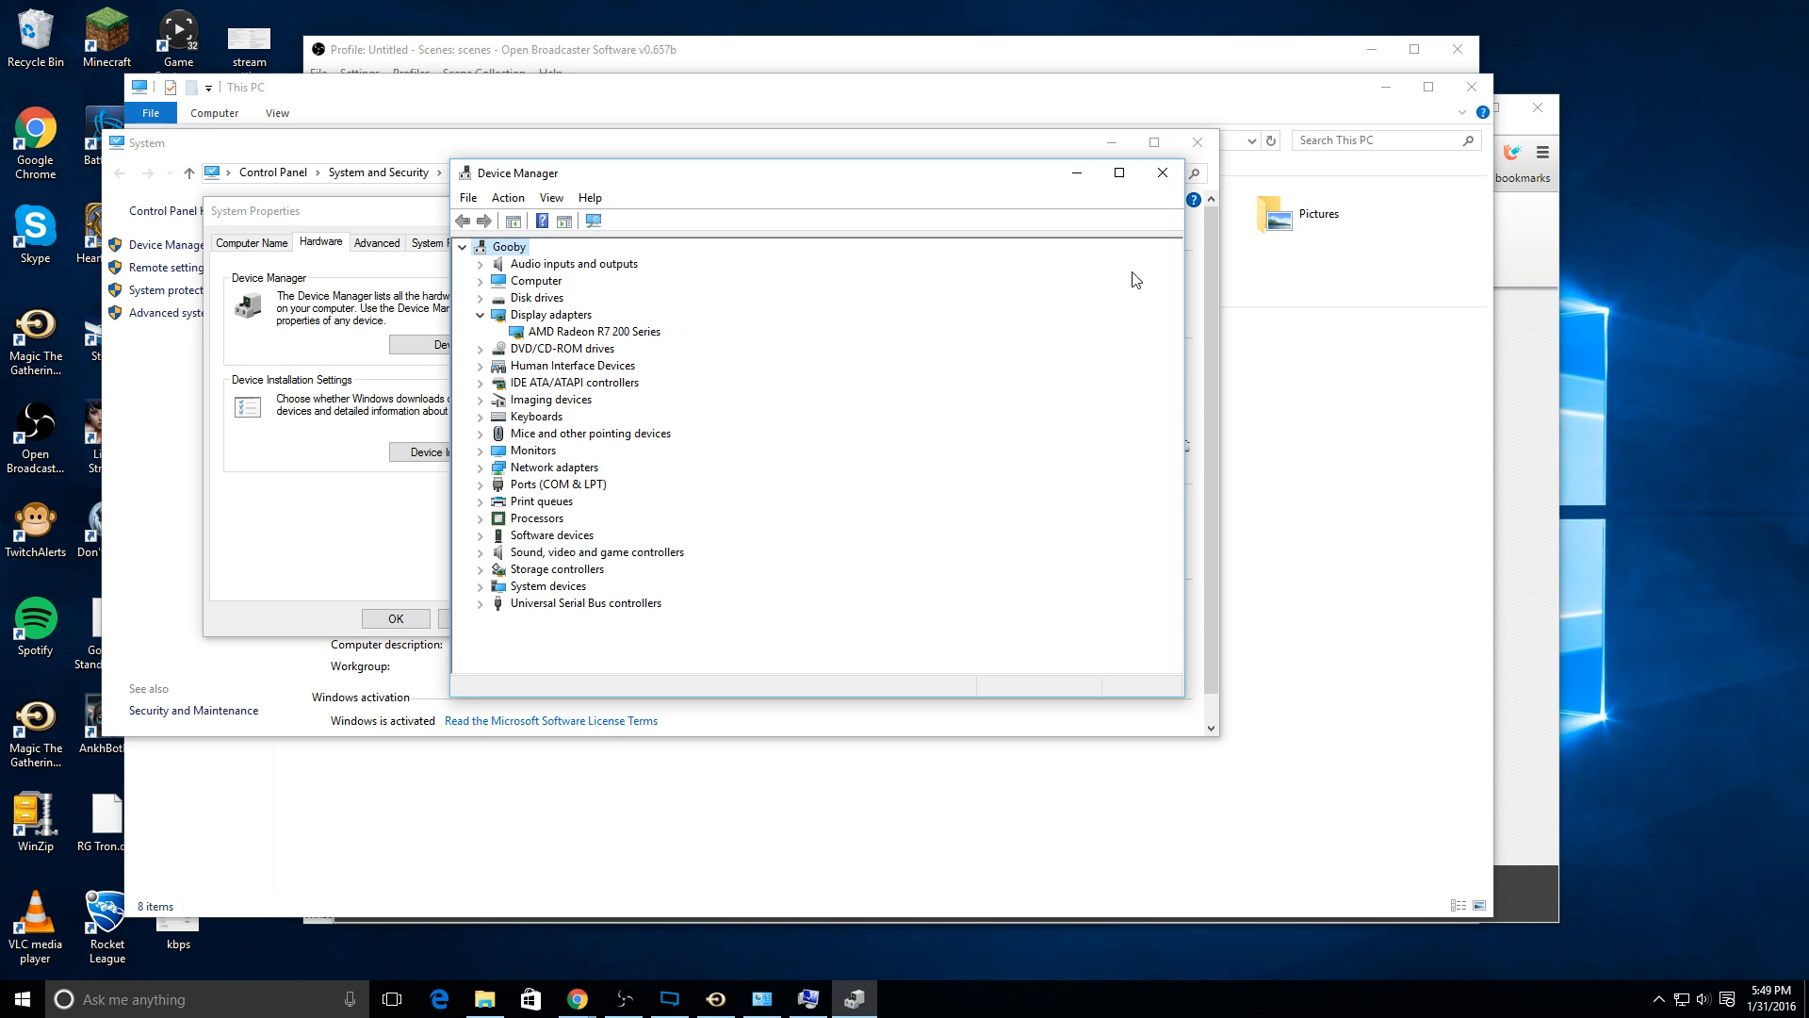
{"action": "left_click", "coordinate": [1162, 172]}
{"action": "left_click", "coordinate": [1197, 142]}
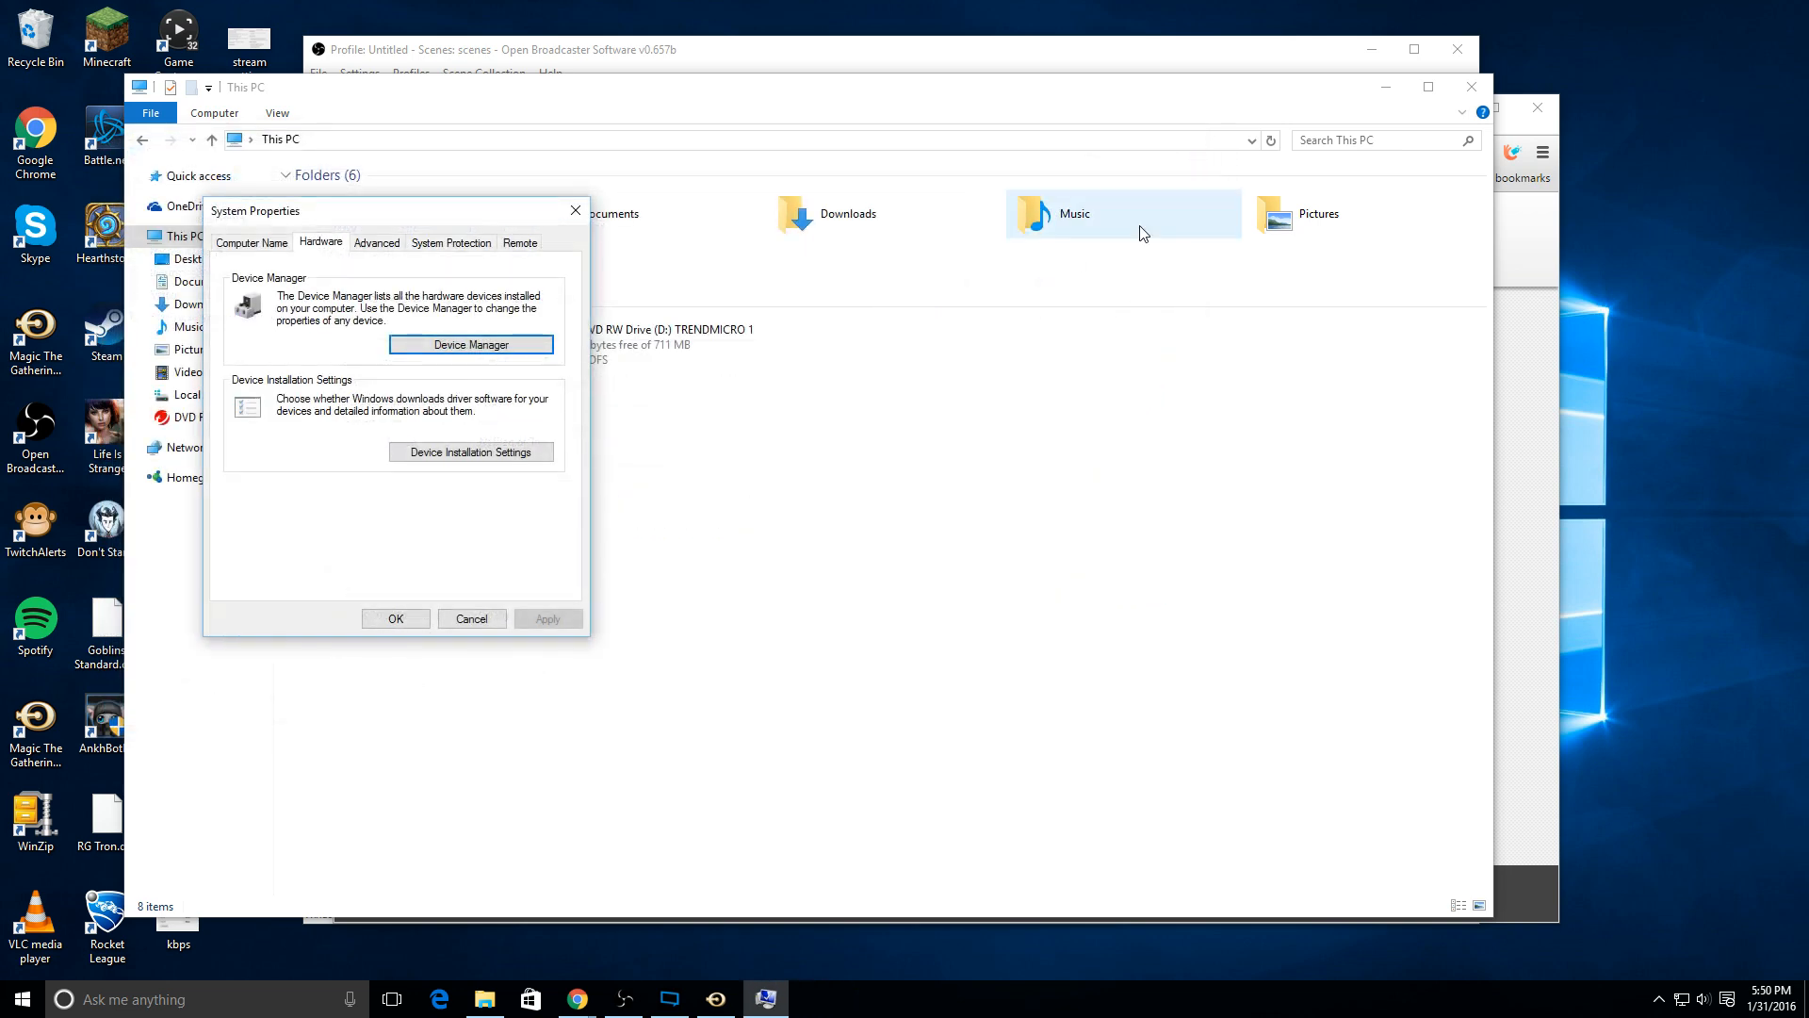
{"action": "left_click", "coordinate": [588, 213]}
{"action": "left_click", "coordinate": [1472, 86]}
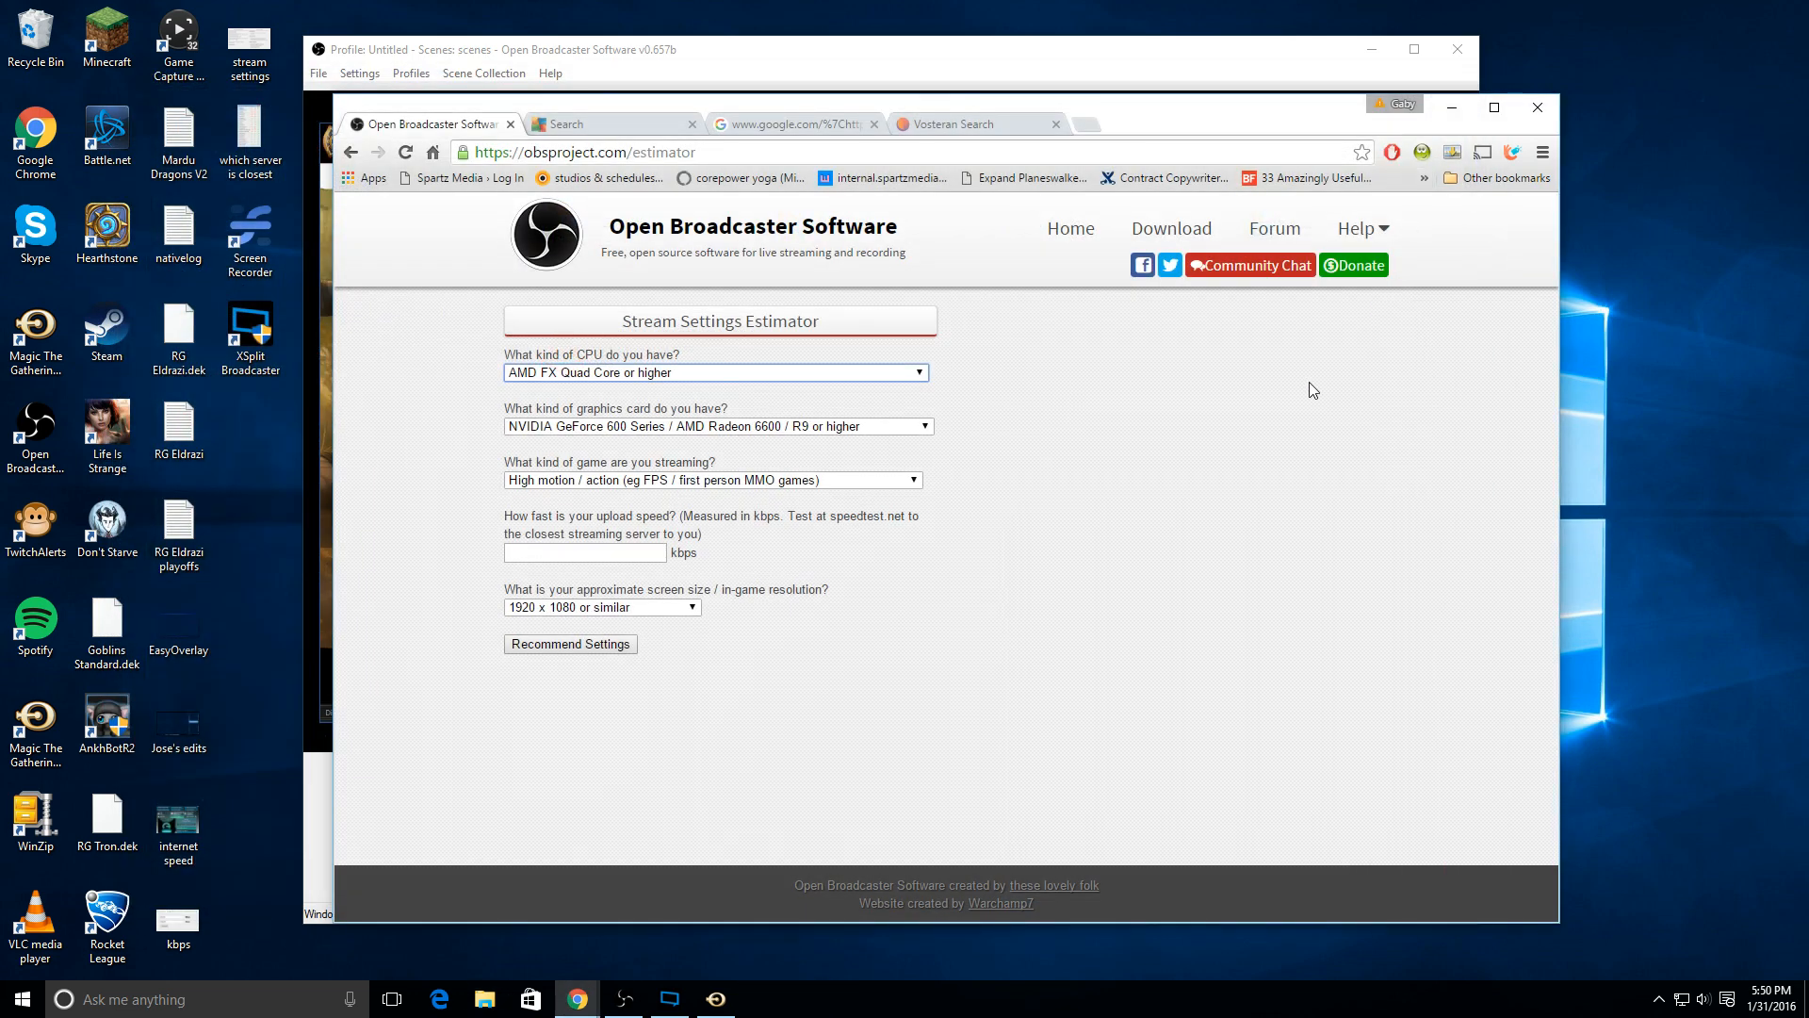
Step: Set the estimator's graphics card to "NVIDIA GeForce / Mobile Geforce / AMD Radeon / Mobile Radeon / APU" and the game kind to "Low motion / static action"
{"action": "left_click", "coordinate": [928, 428]}
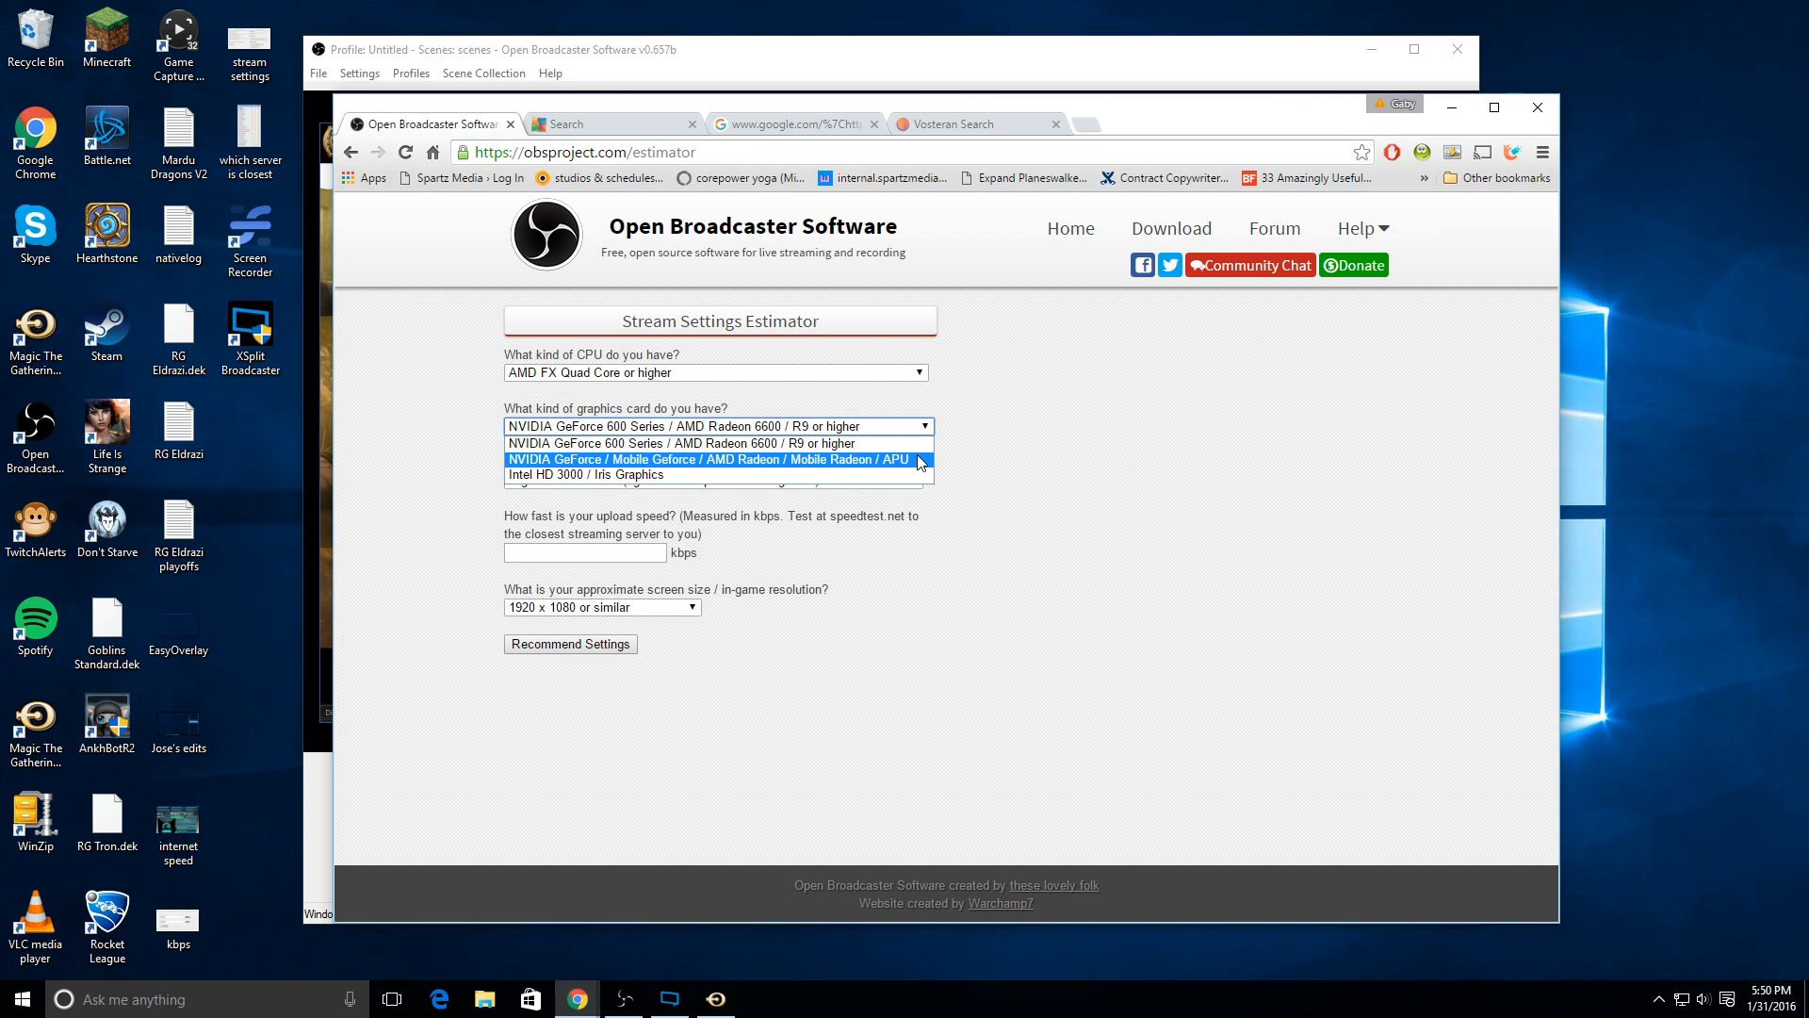
{"action": "left_click", "coordinate": [921, 460]}
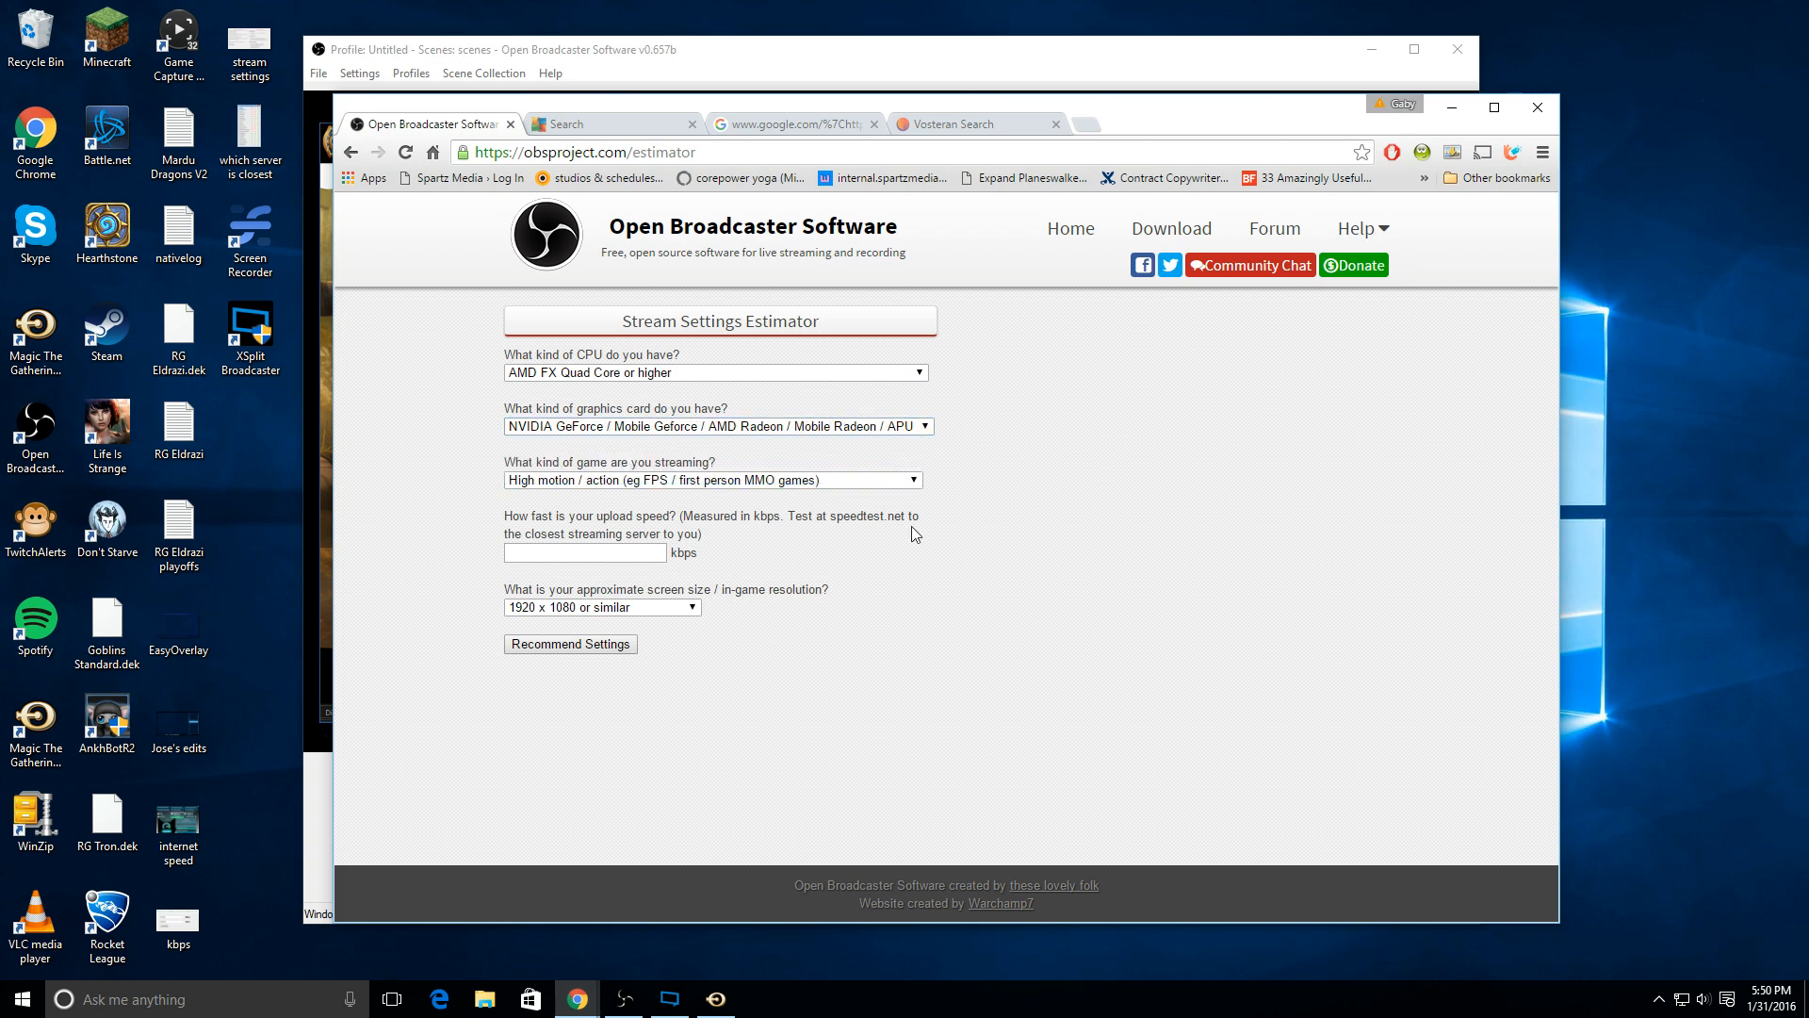
{"action": "left_click", "coordinate": [554, 482]}
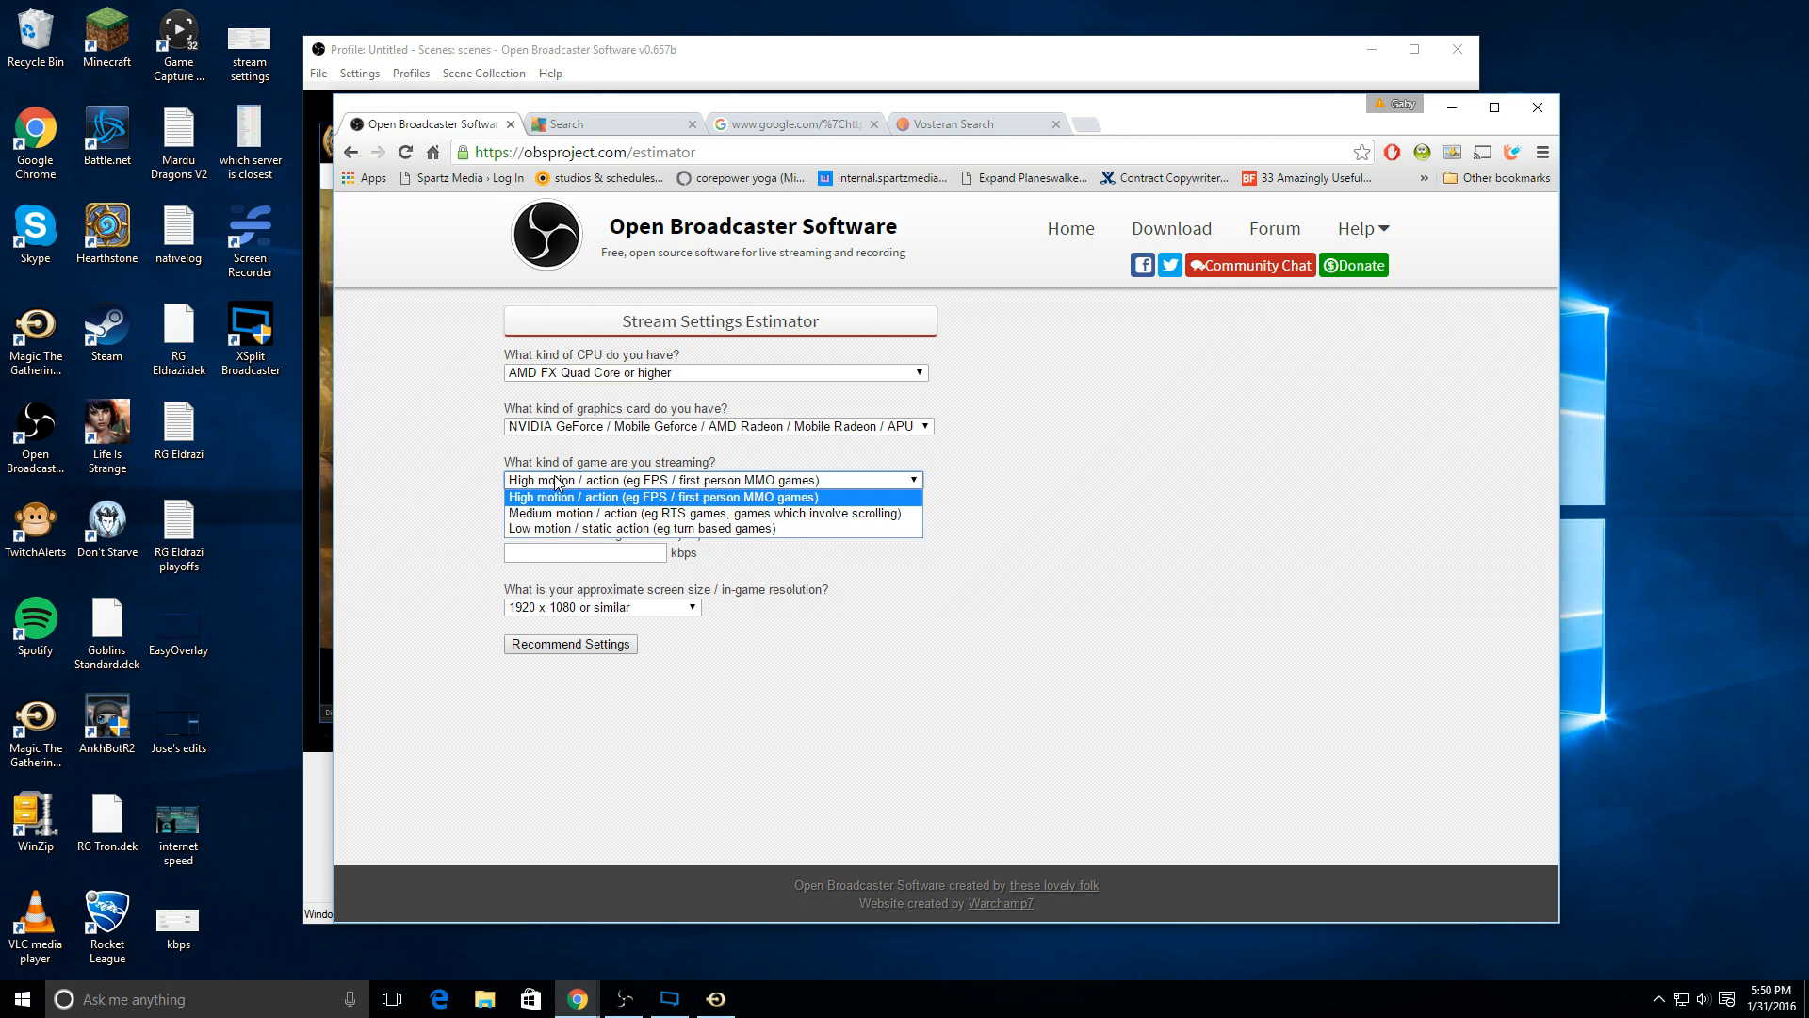
{"action": "left_click", "coordinate": [581, 530]}
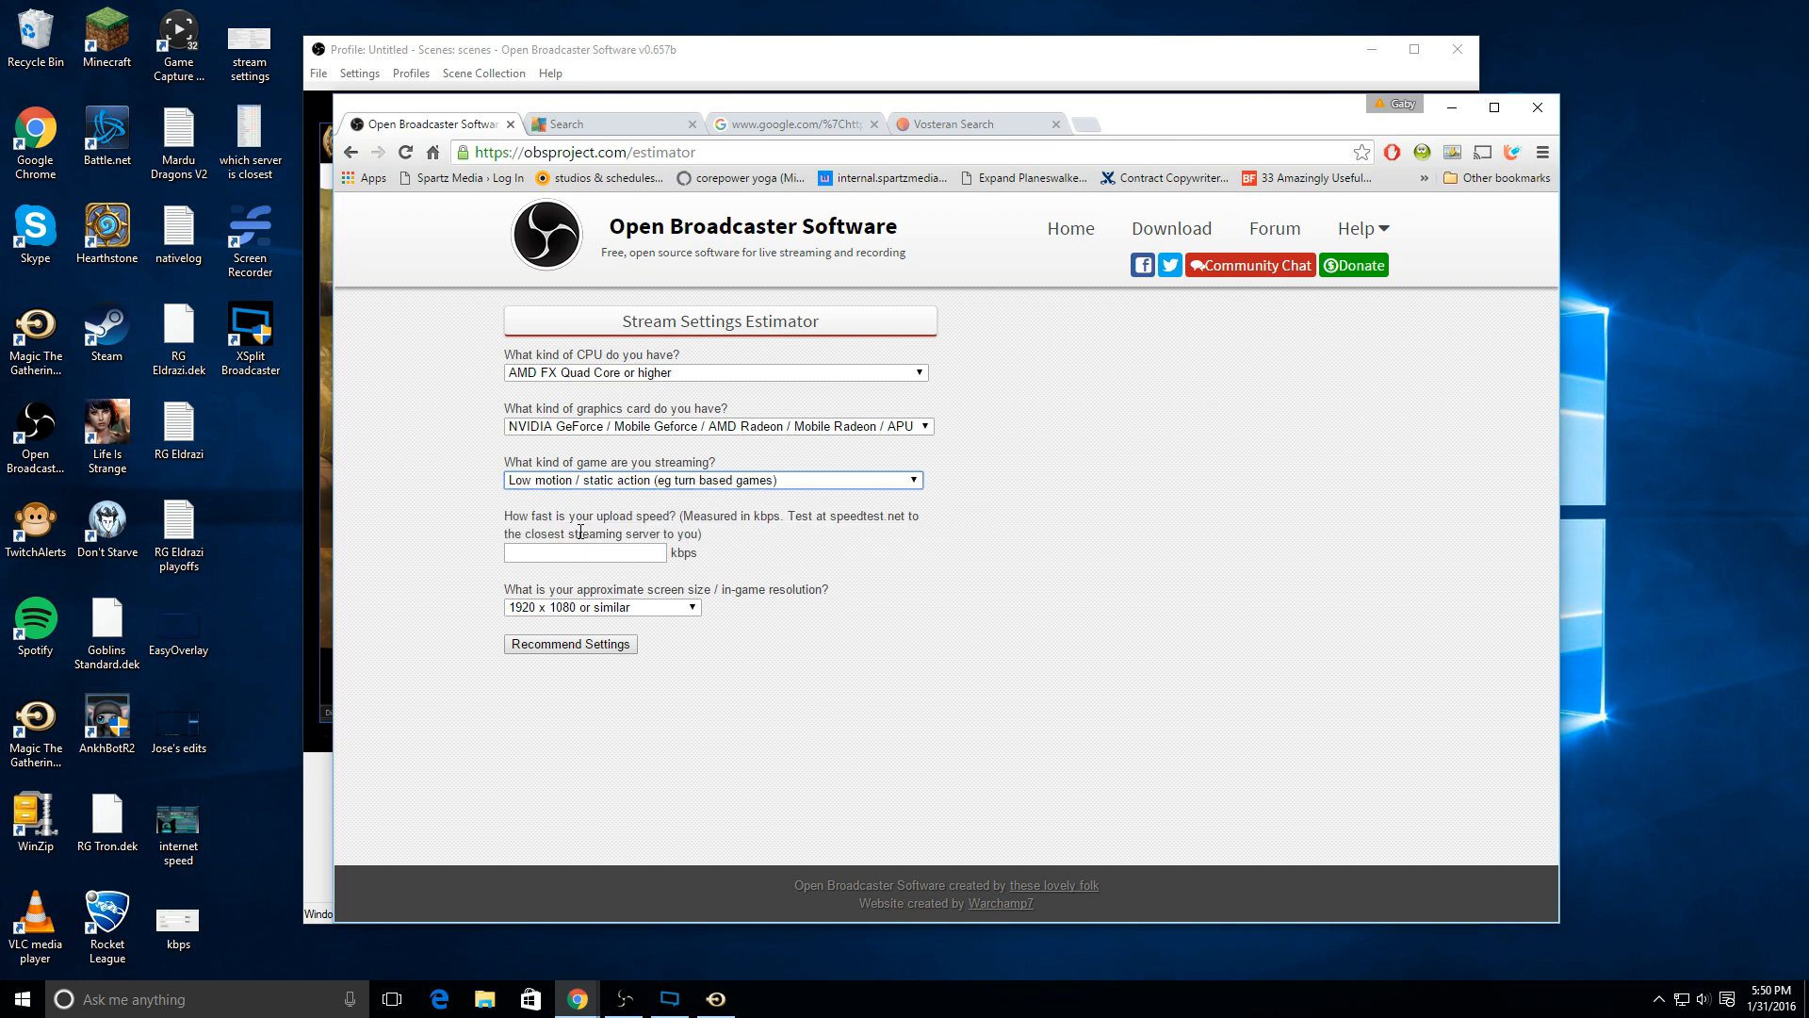
Step: Load speedtest.net in the Vosteran Search browser tab to test the upload speed
{"action": "left_click", "coordinate": [919, 532]}
{"action": "left_click", "coordinate": [616, 550]}
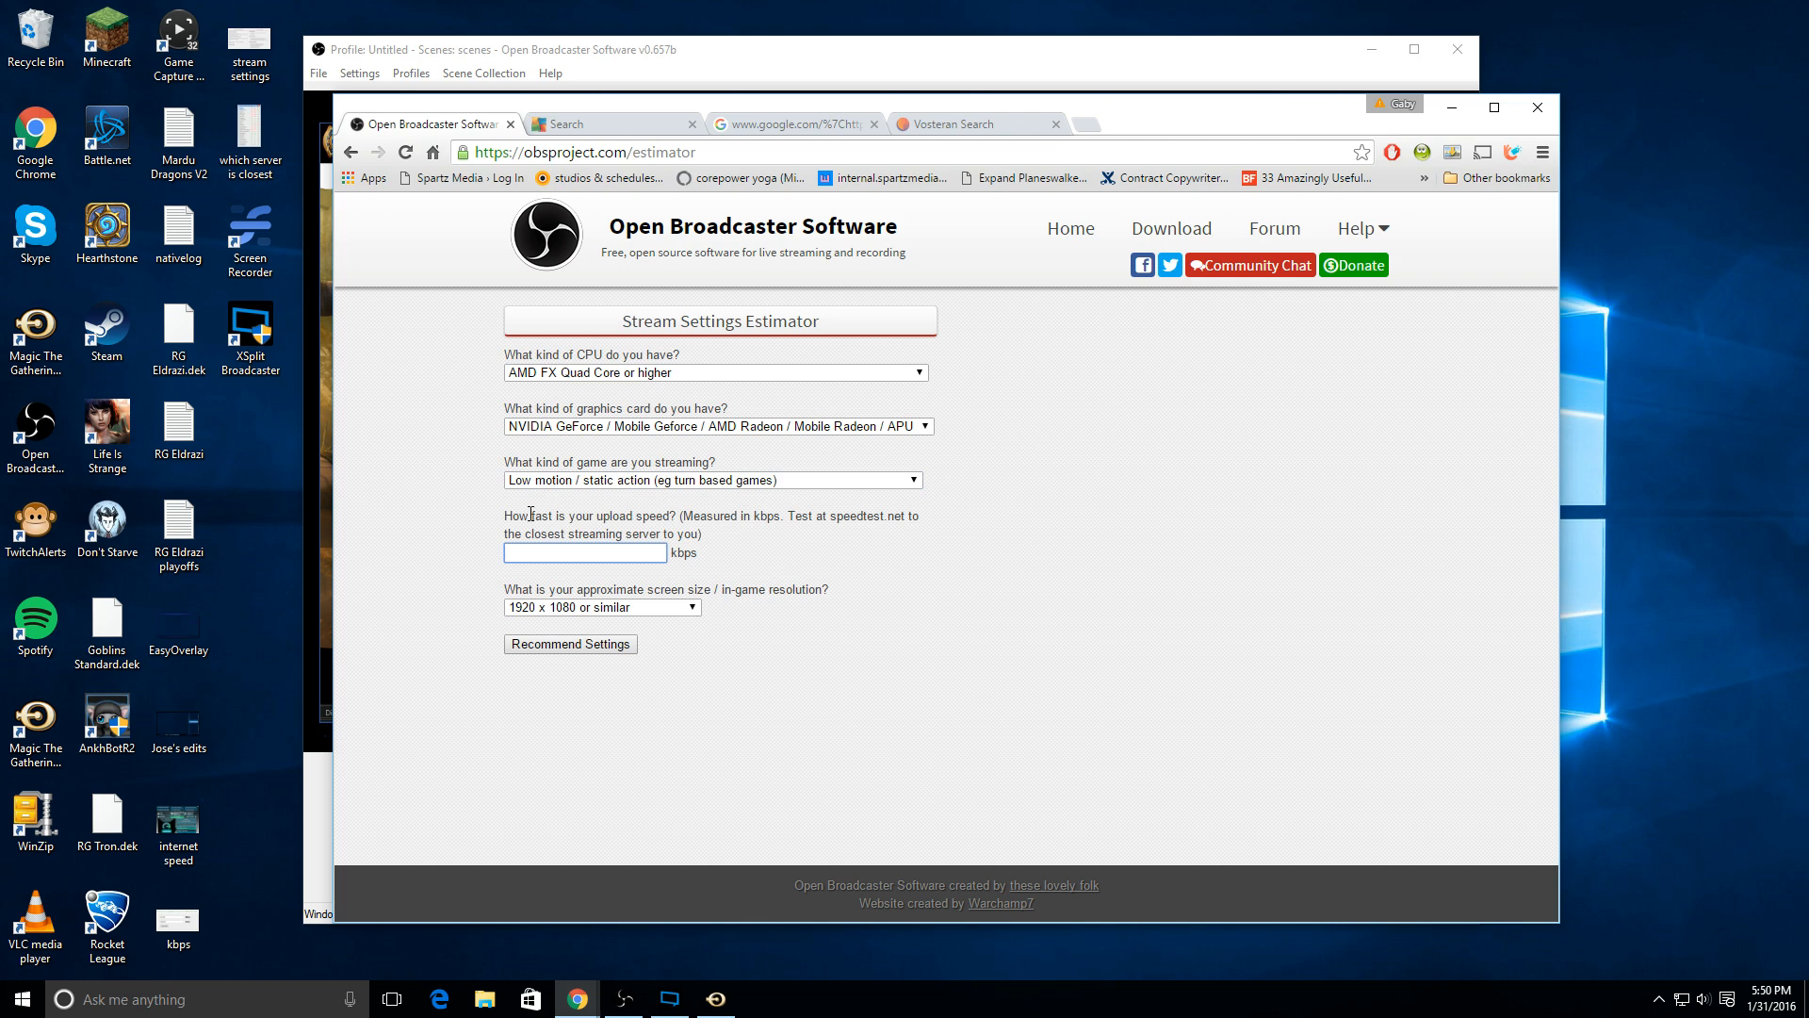
{"action": "left_click", "coordinate": [1006, 131]}
{"action": "left_click", "coordinate": [1007, 152]}
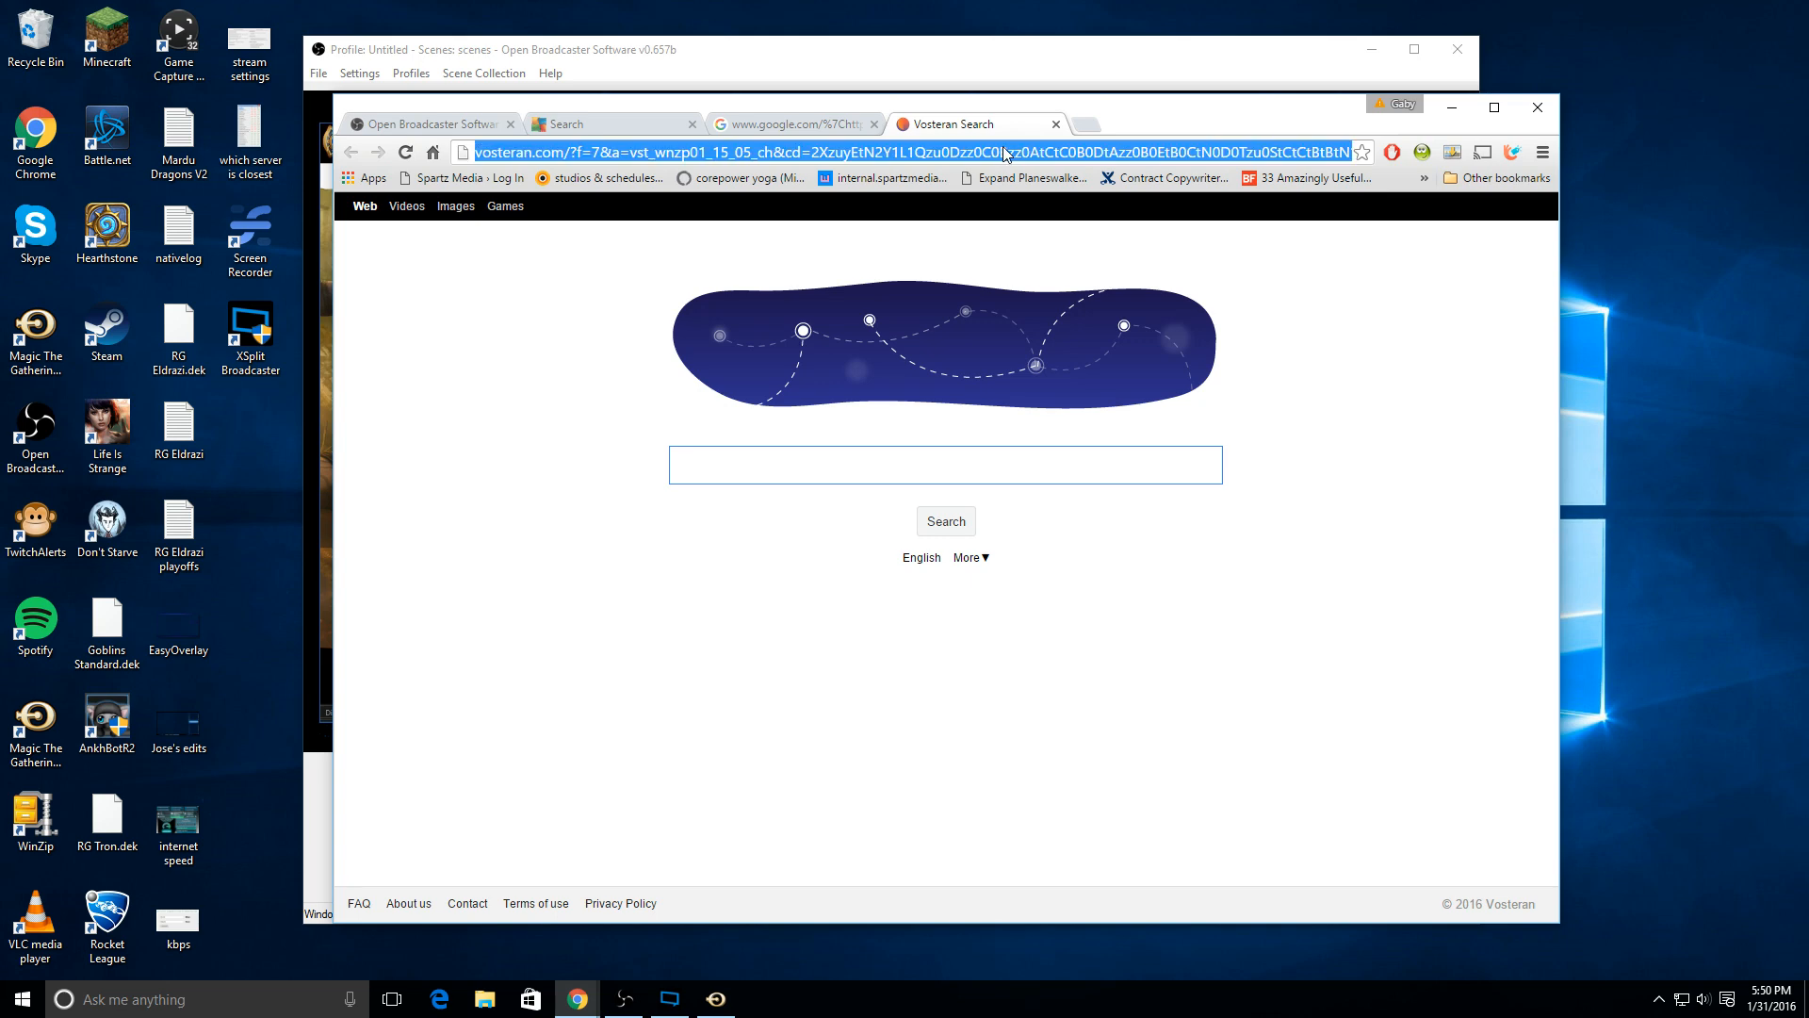
{"action": "type", "text": "speed"}
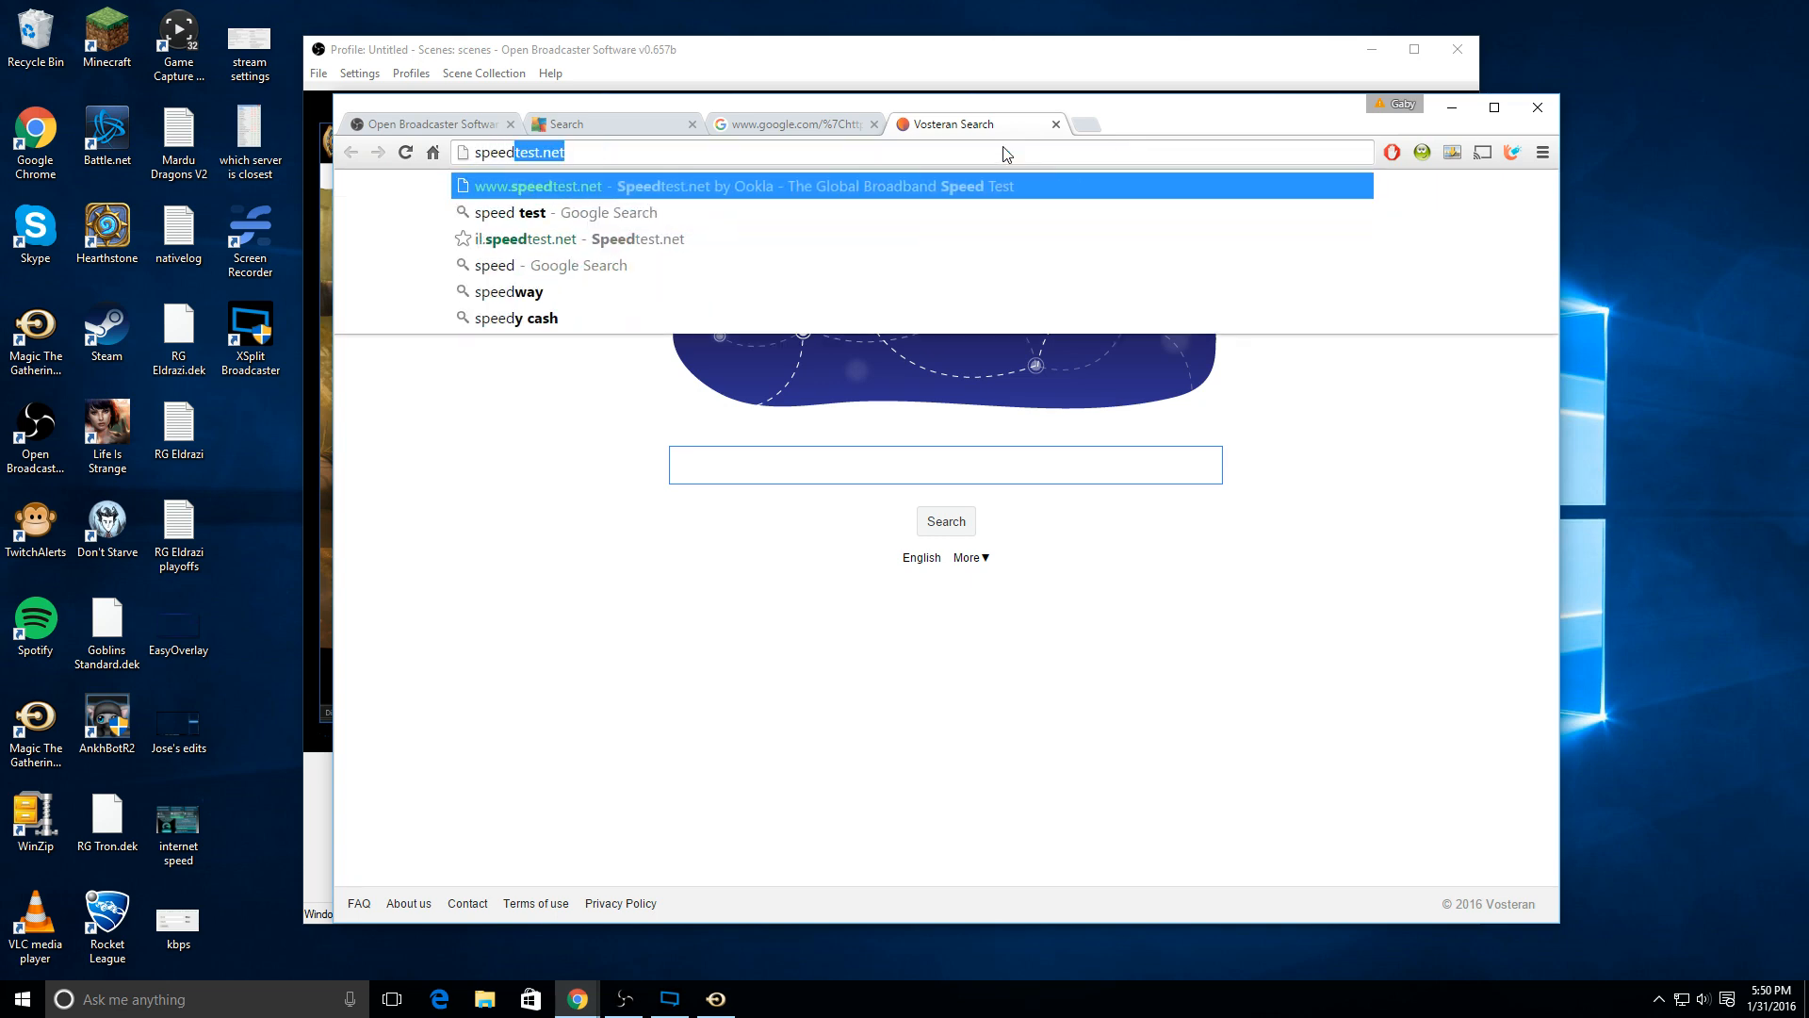
{"action": "key", "text": "Return"}
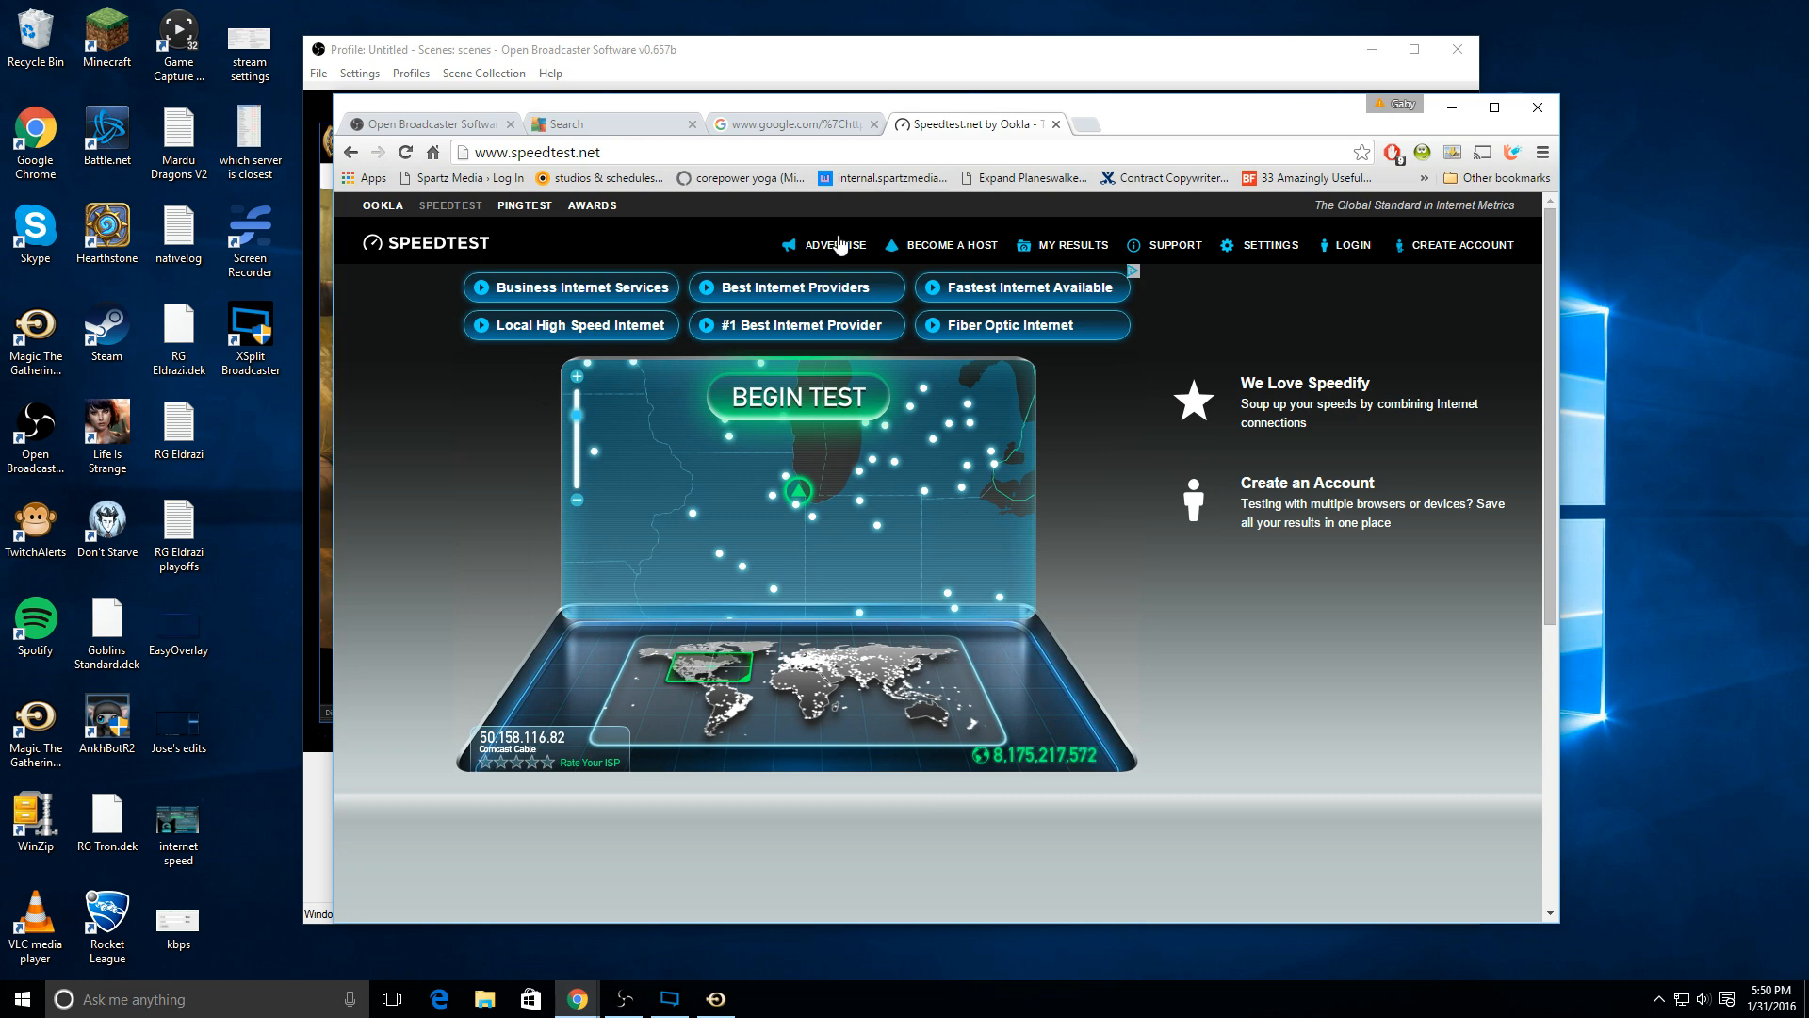
Step: View the saved "internet speed" screenshot from the desktop to read the upload speed, and return to the Stream Settings Estimator in Chrome
{"action": "double_click", "coordinate": [196, 857]}
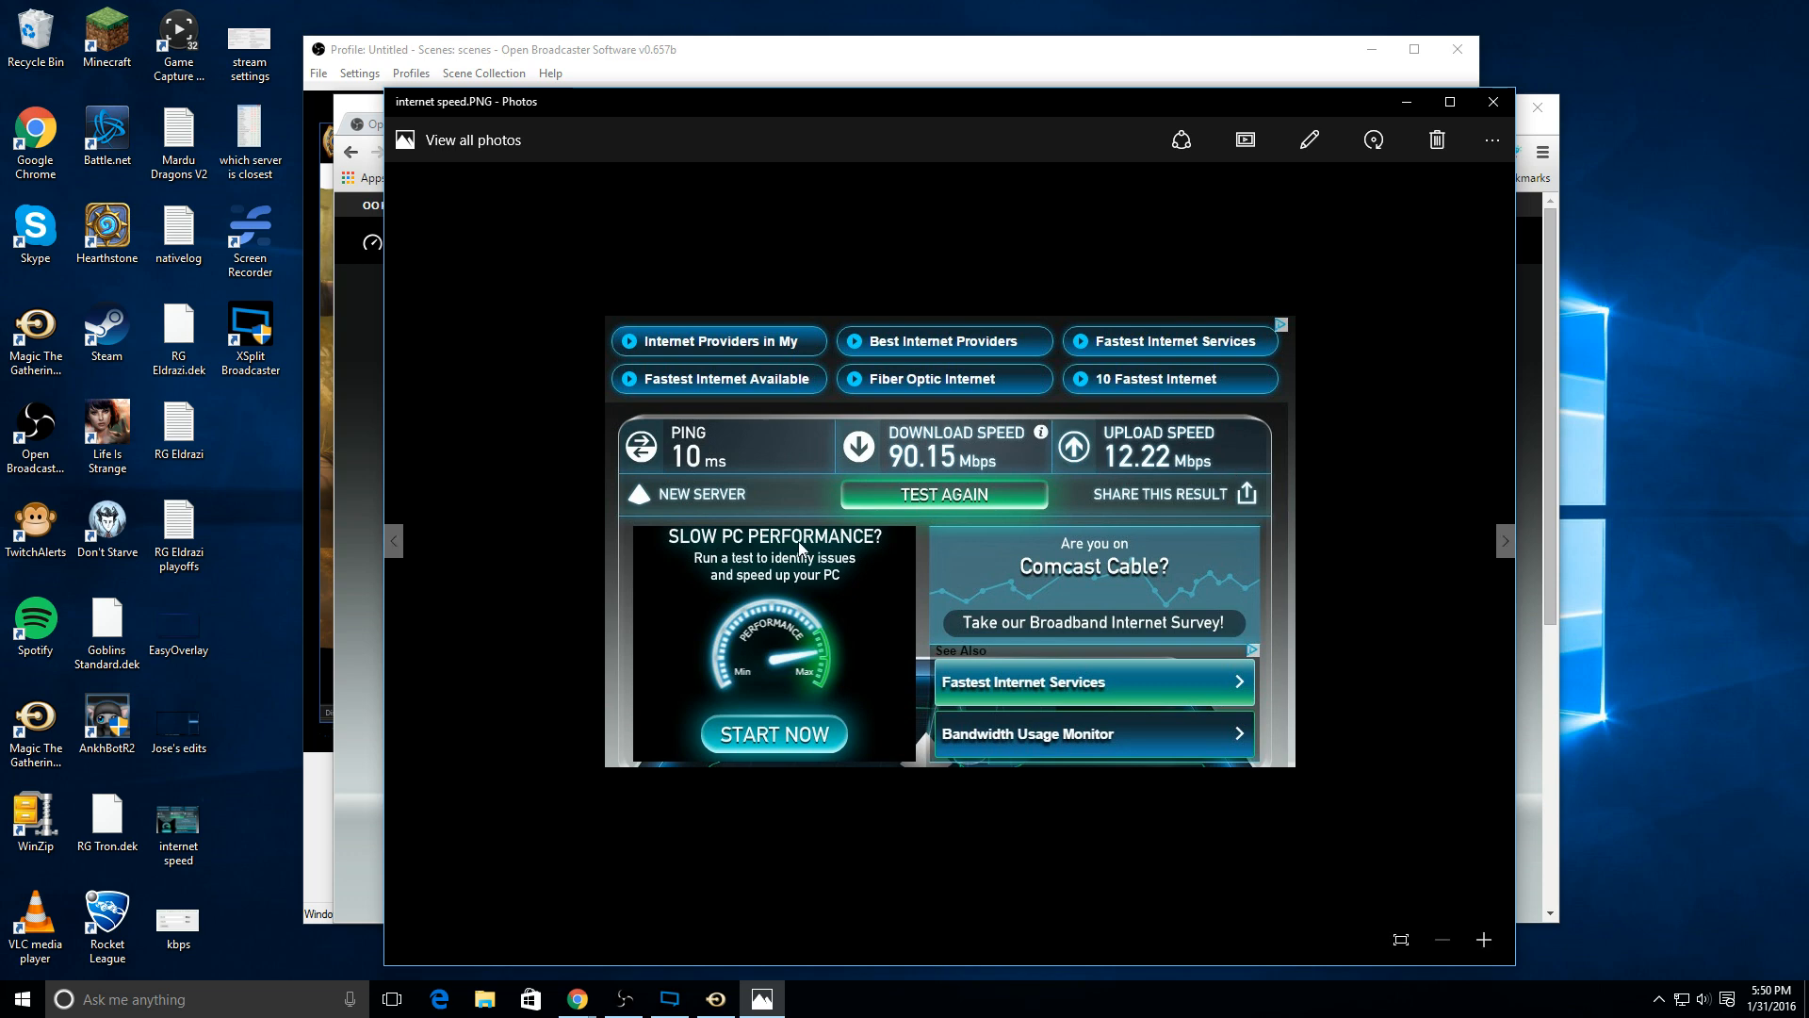
{"action": "key", "text": "alt+Tab"}
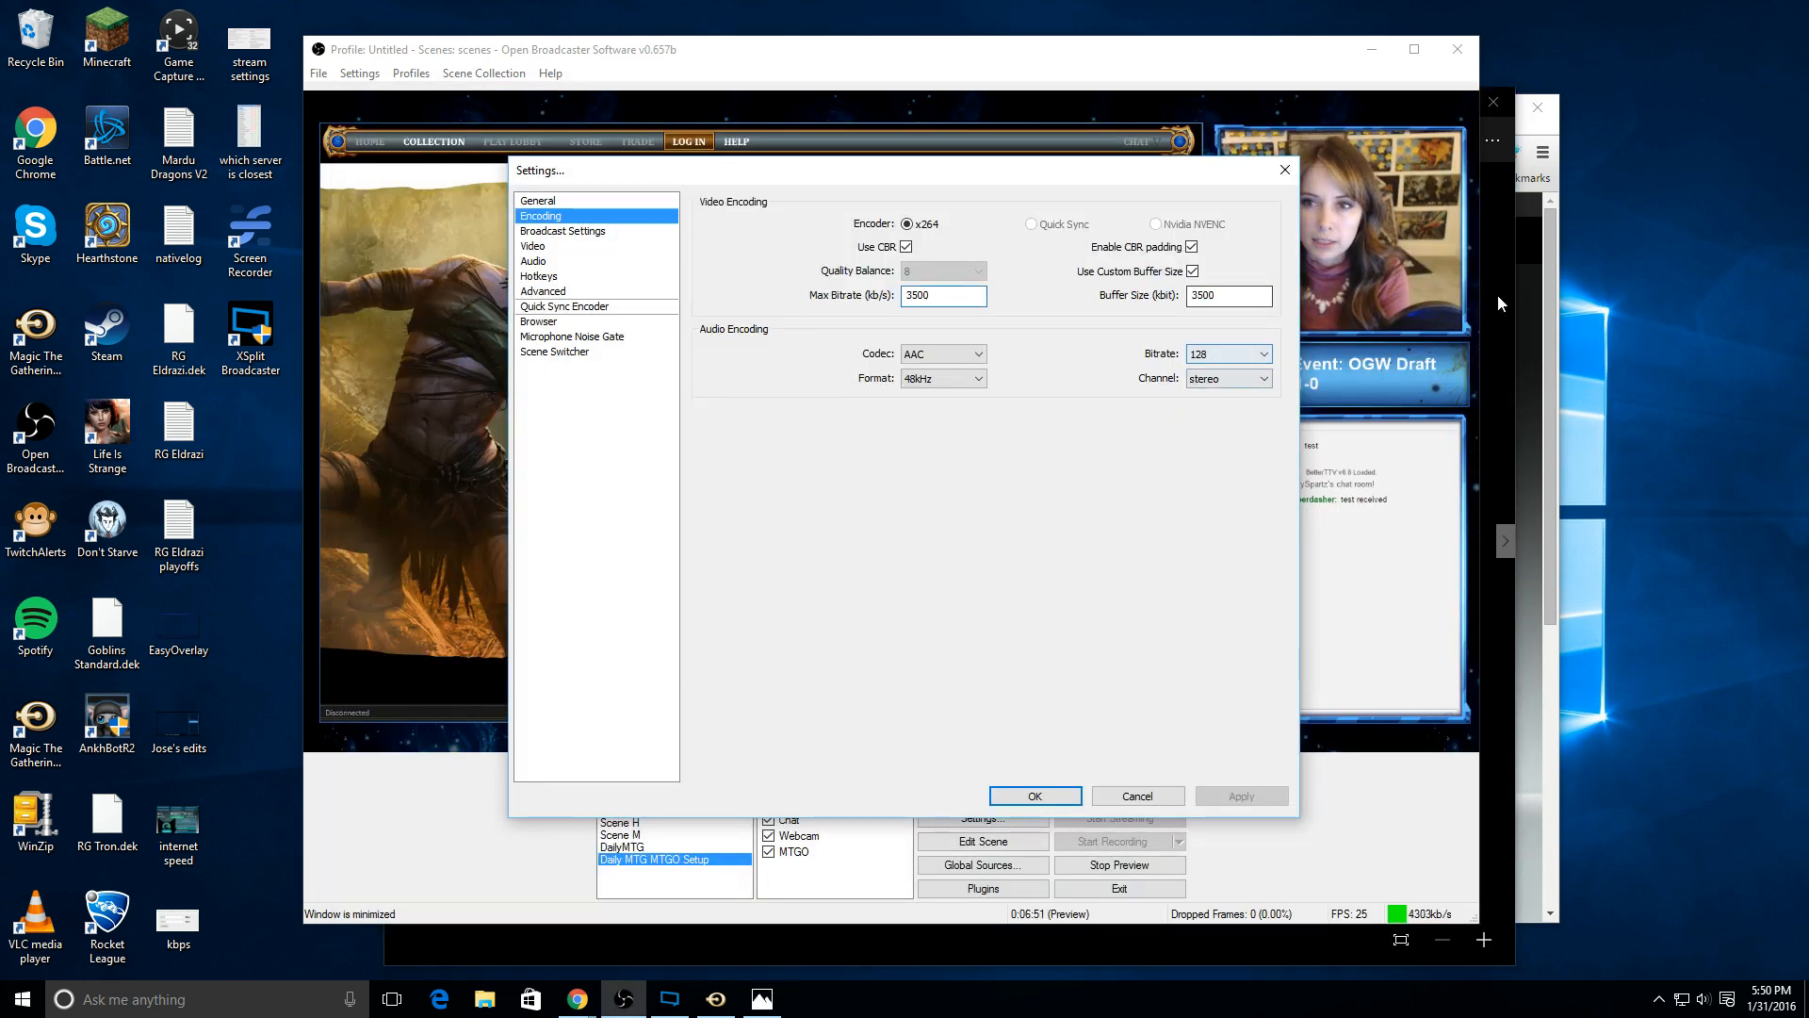
{"action": "left_click", "coordinate": [1539, 131]}
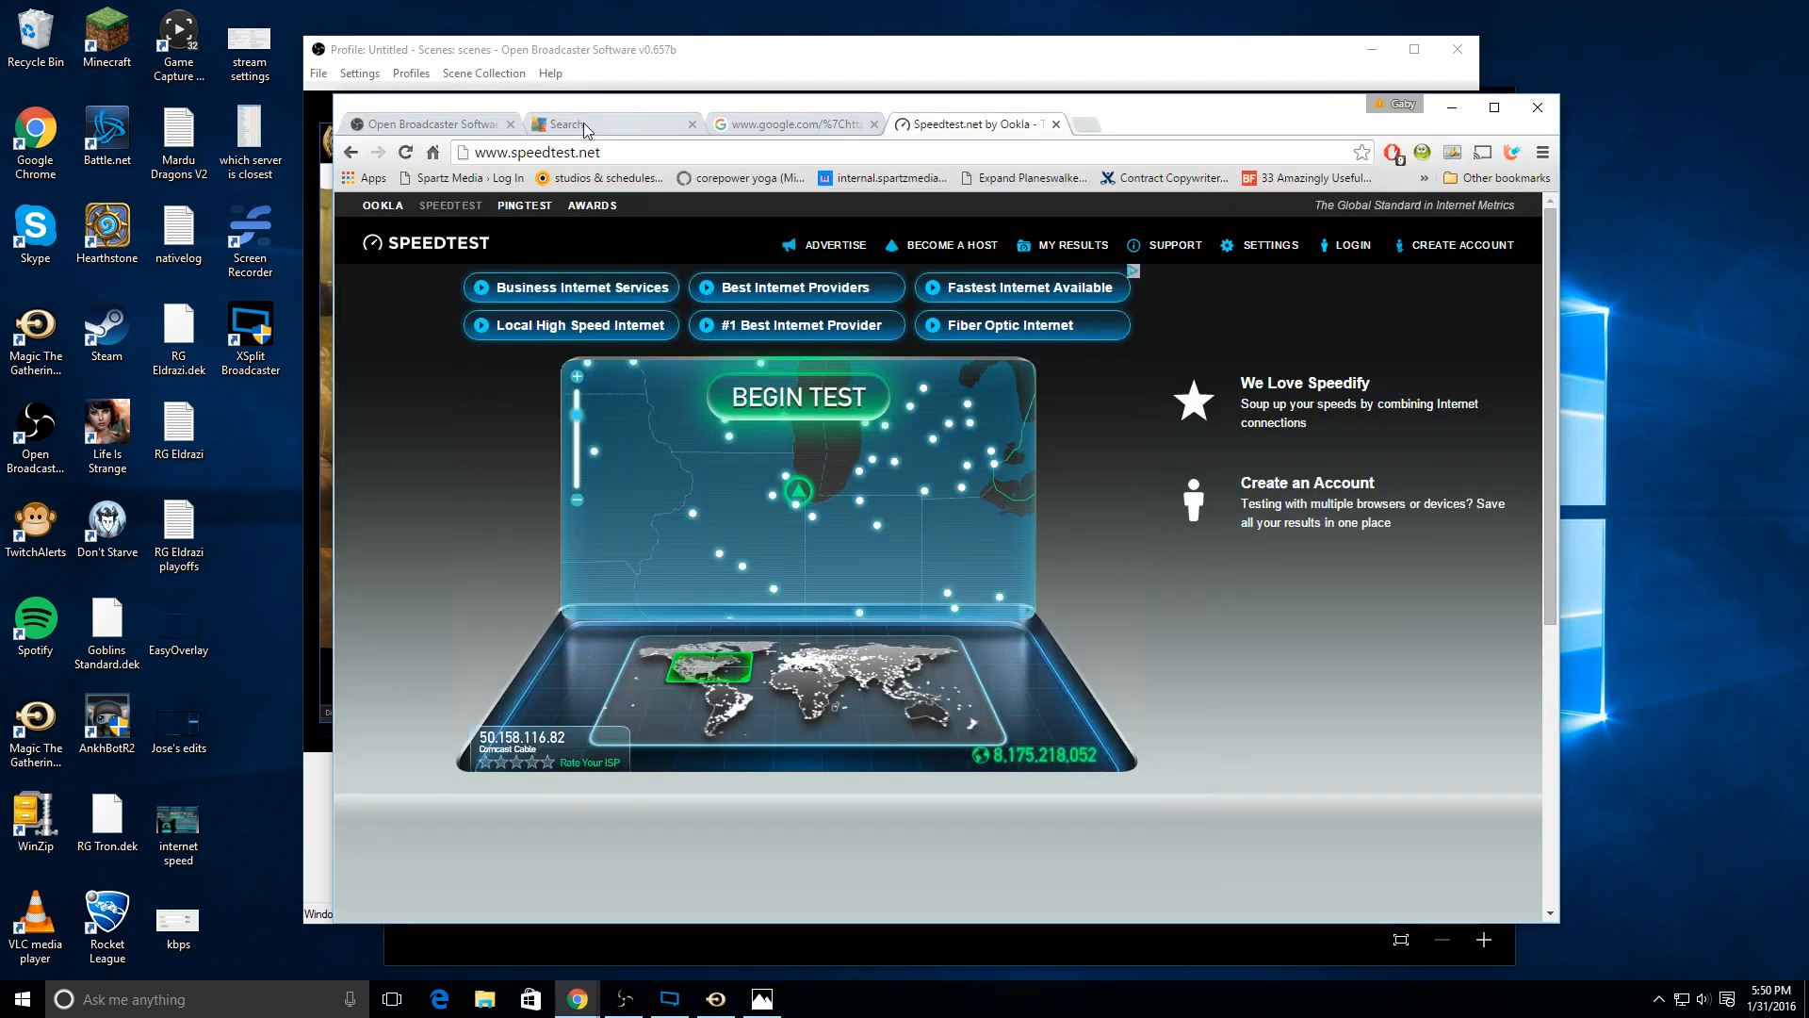
{"action": "left_click", "coordinate": [429, 123]}
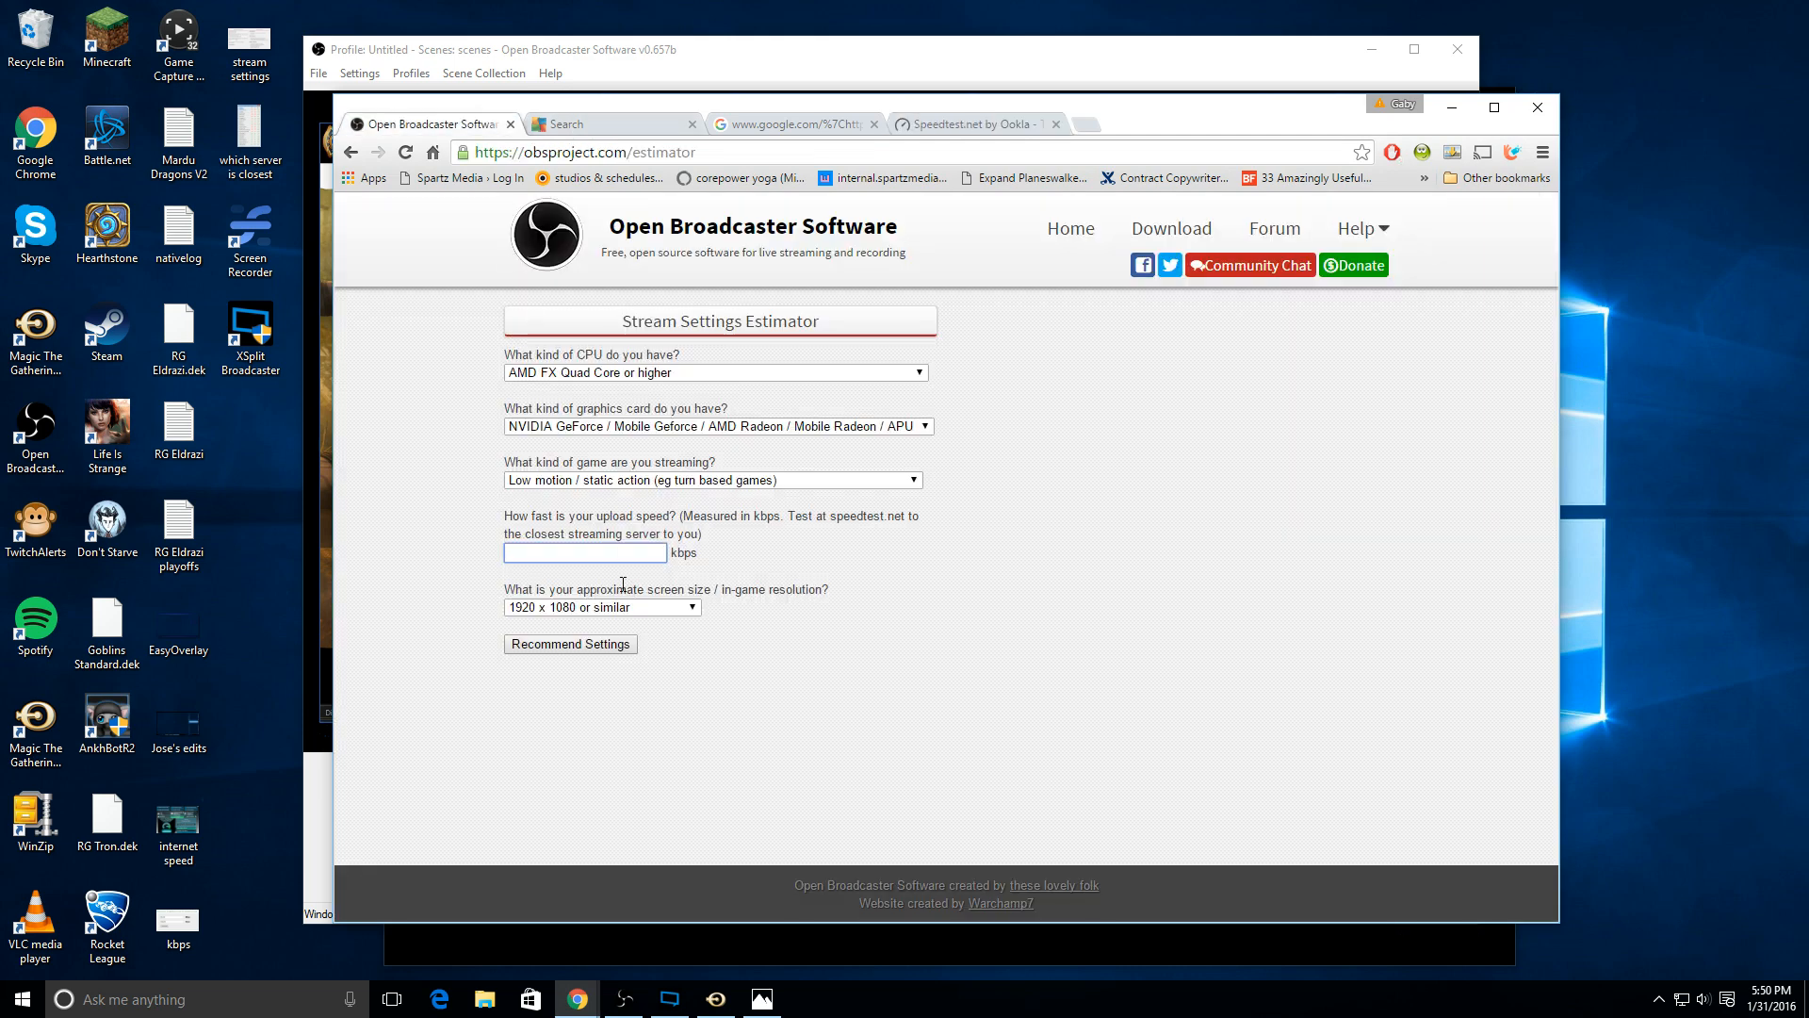
{"action": "double_click", "coordinate": [676, 553]}
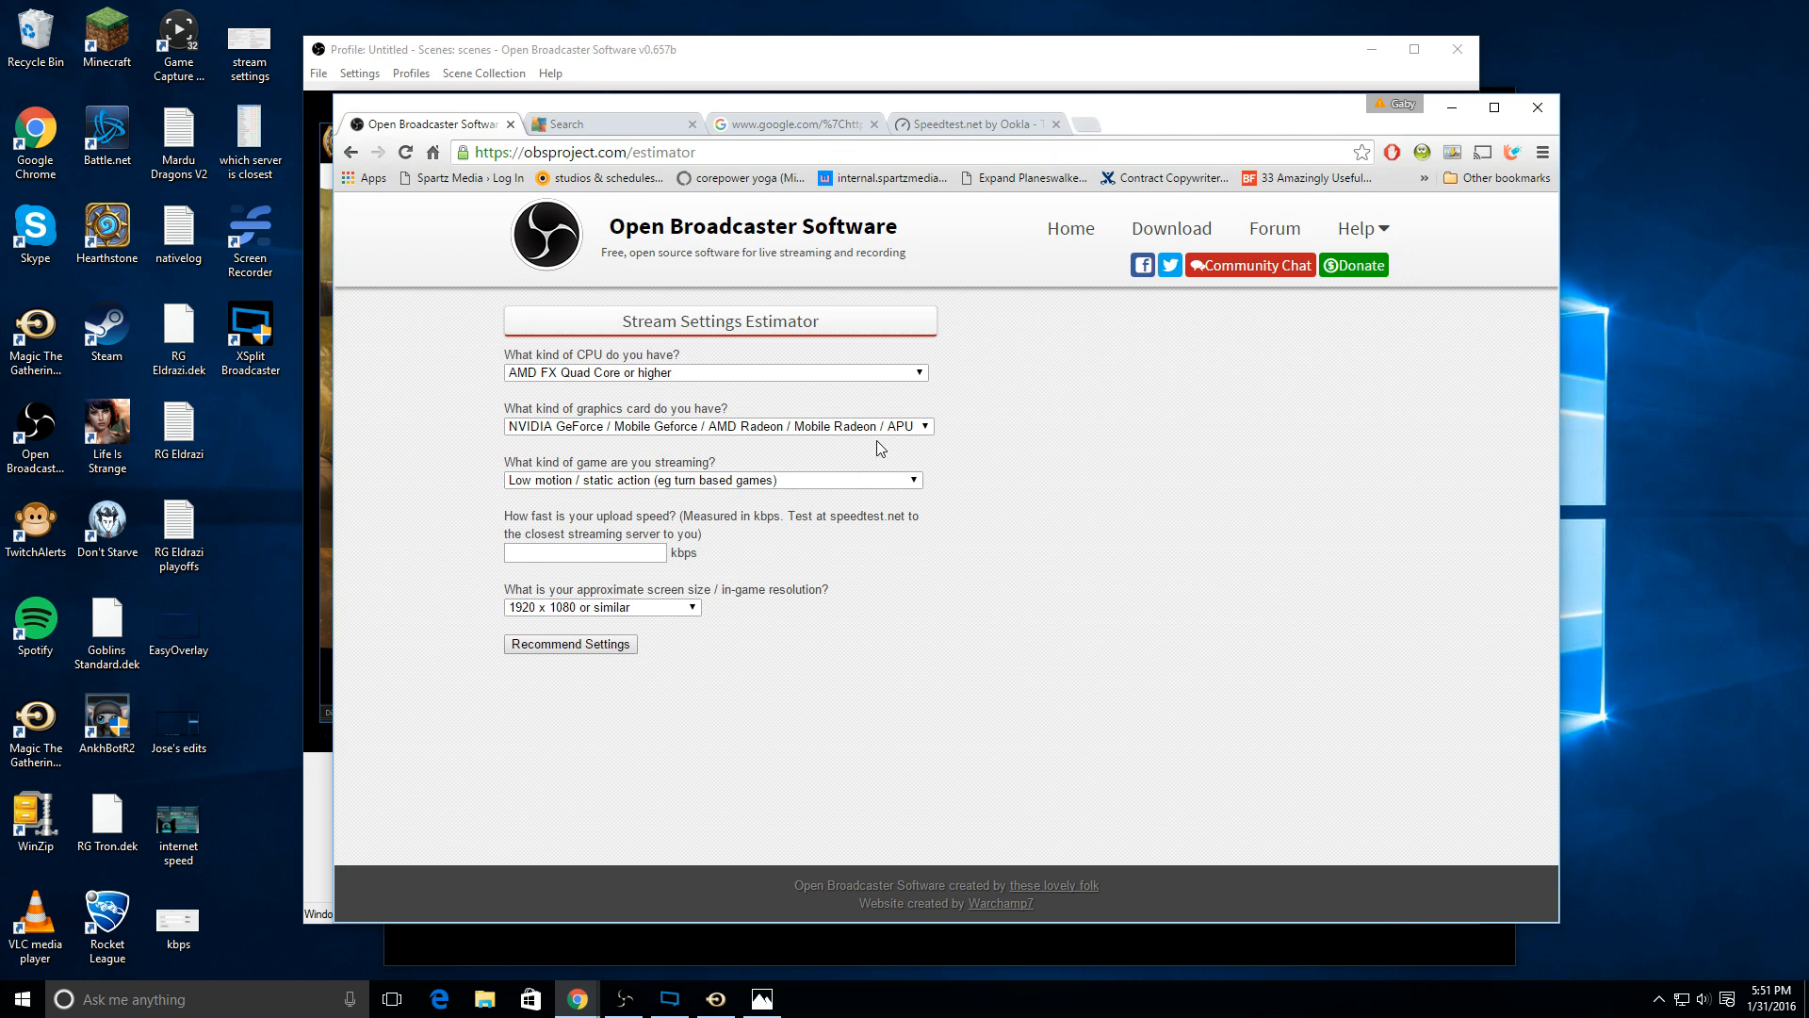
Step: Search Google for "kpbs to mbps calculato" in a new browser tab
{"action": "left_click", "coordinate": [1087, 126]}
{"action": "type", "text": "kpb"}
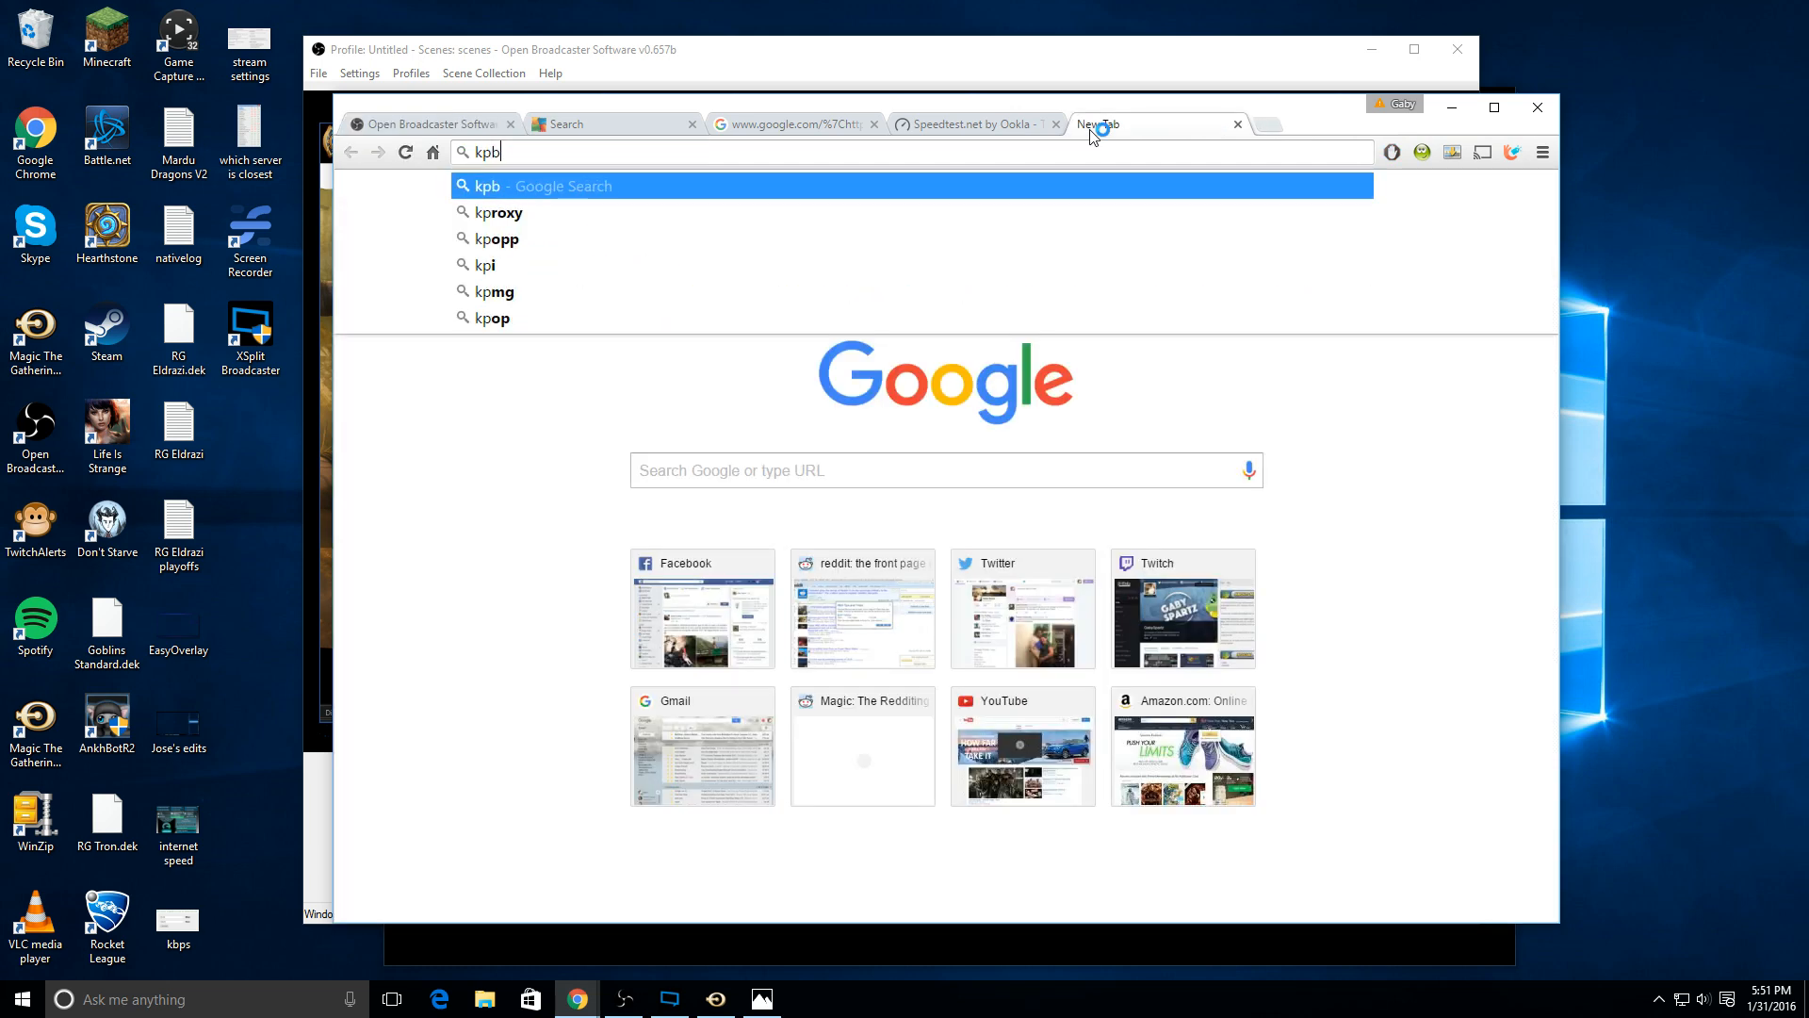
{"action": "type", "text": "s to mbps "}
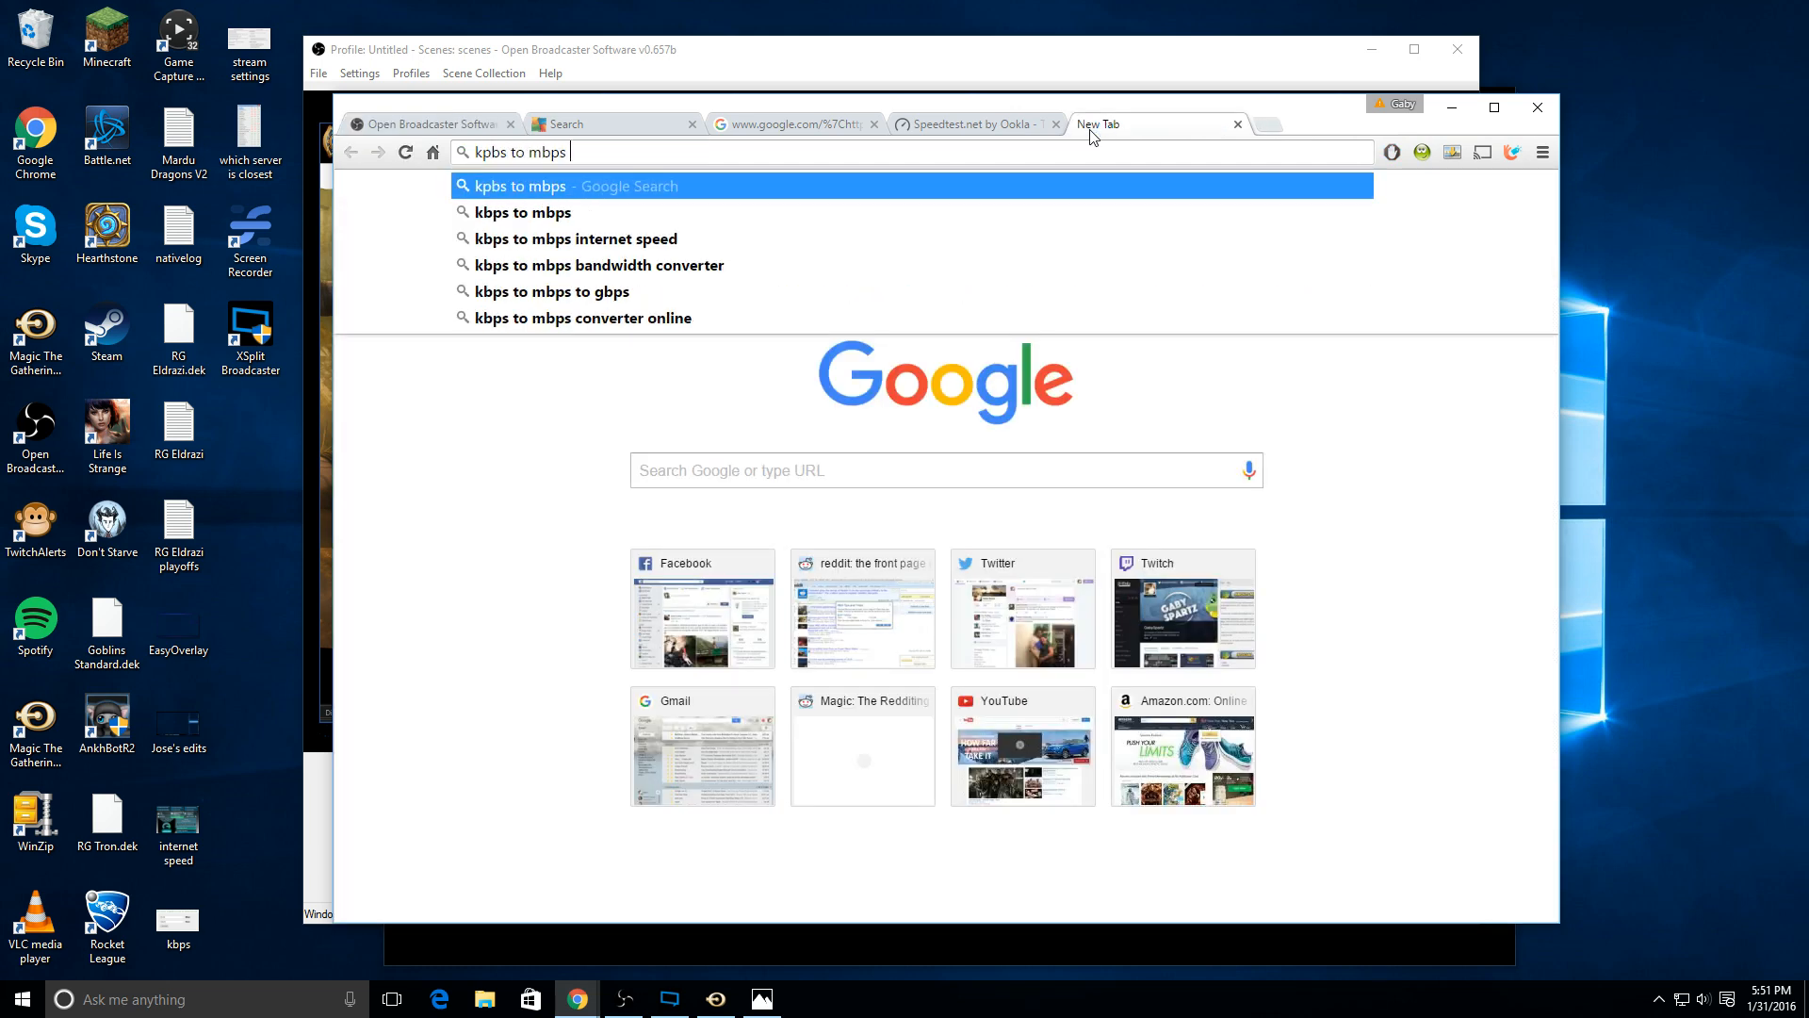
{"action": "type", "text": "calculato"}
{"action": "key", "text": "Return"}
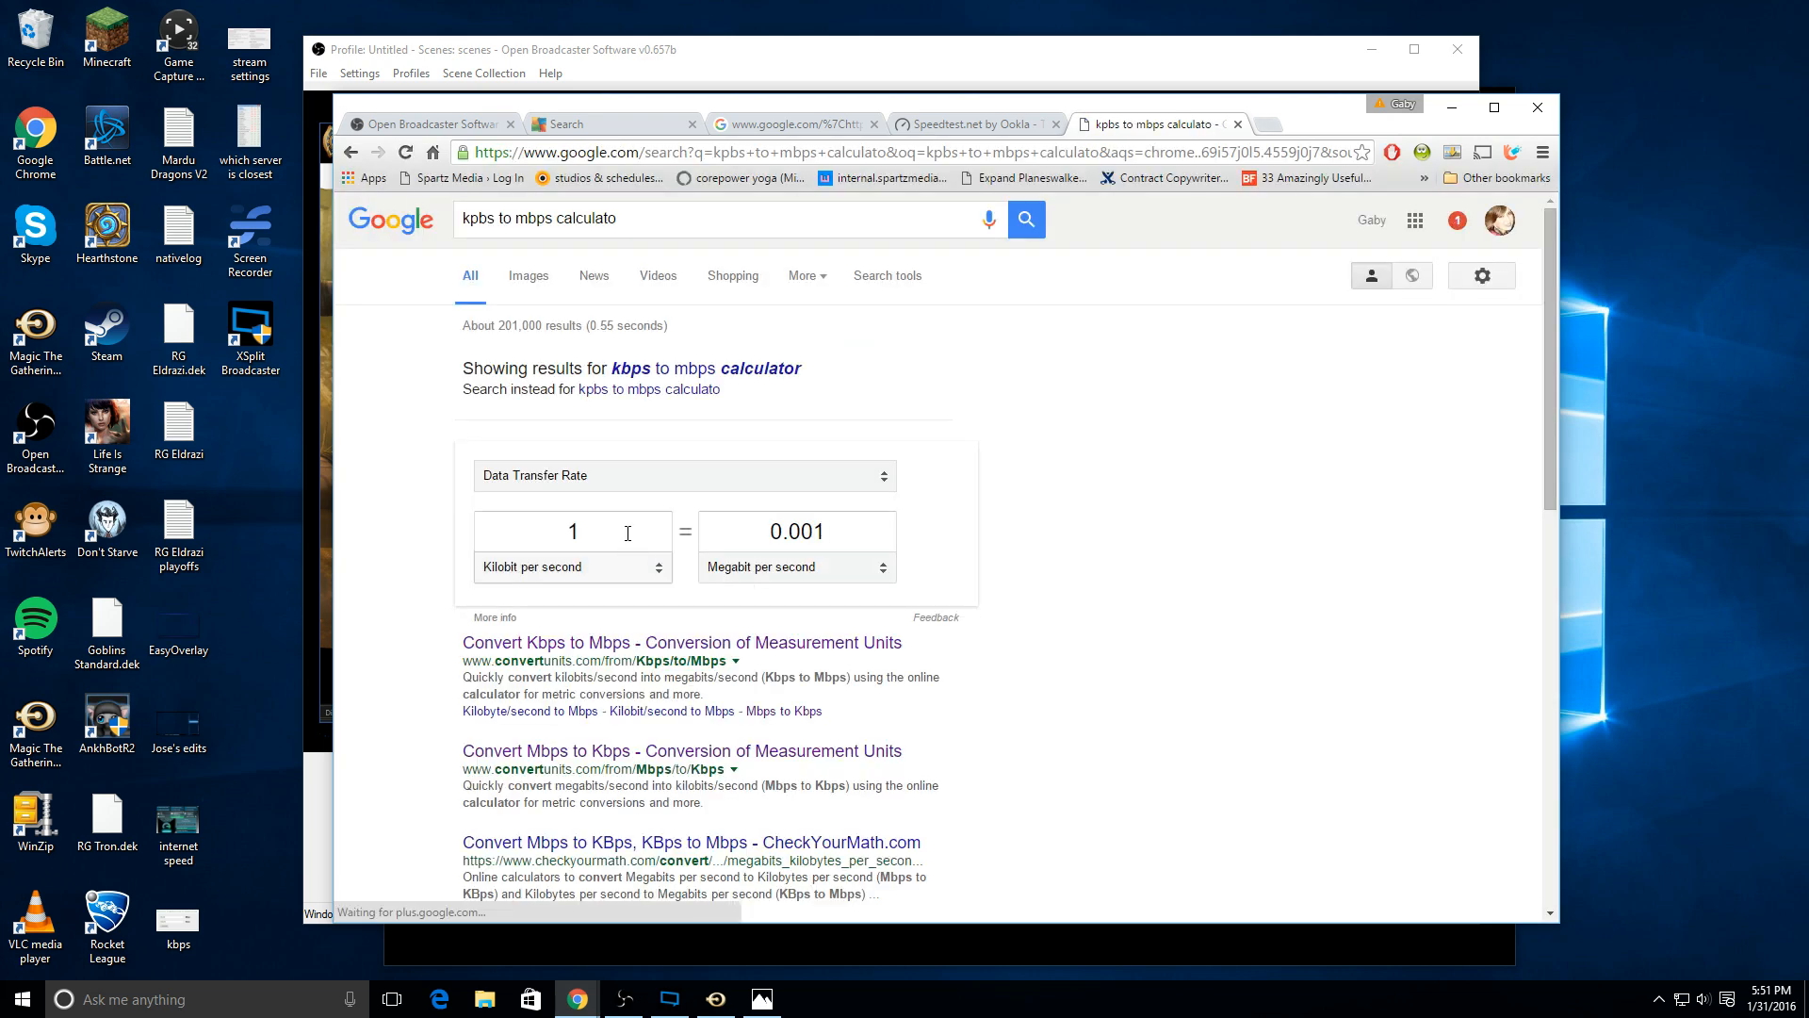
Step: Convert 12.22 megabits per second to kilobits per second in the unit converter and copy the result
{"action": "left_click", "coordinate": [805, 543]}
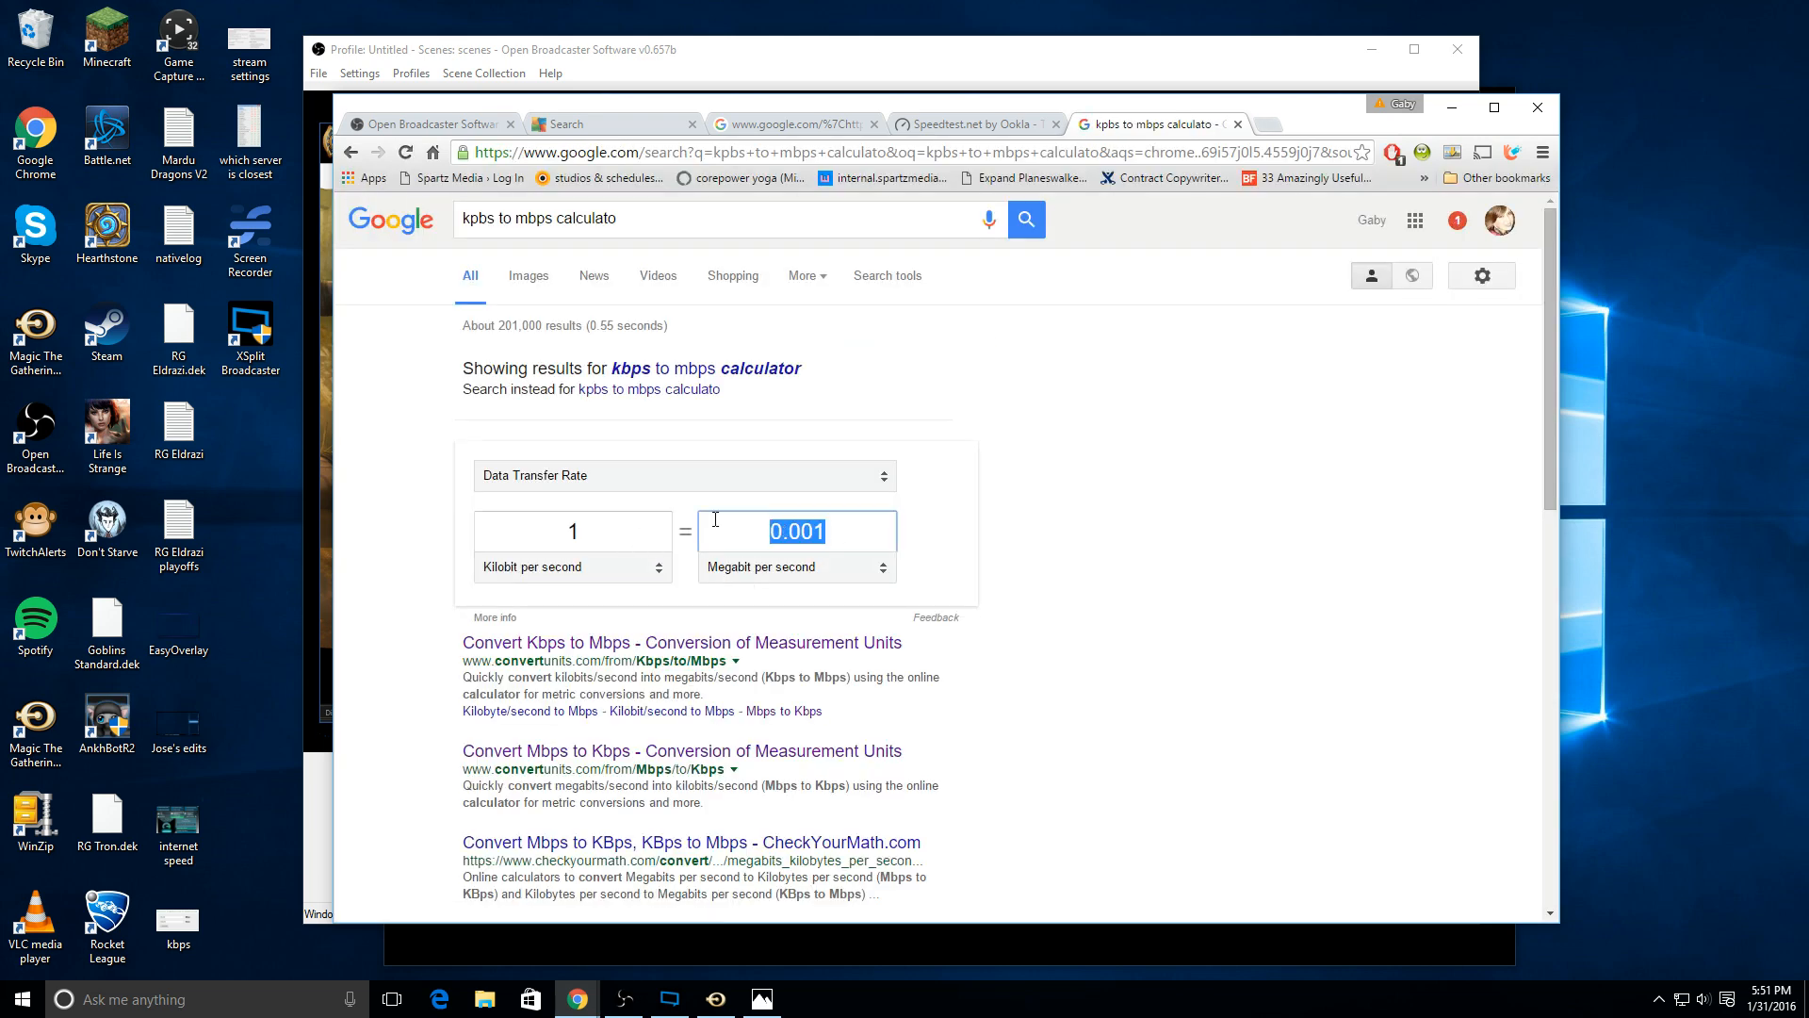
{"action": "type", "text": "12.22"}
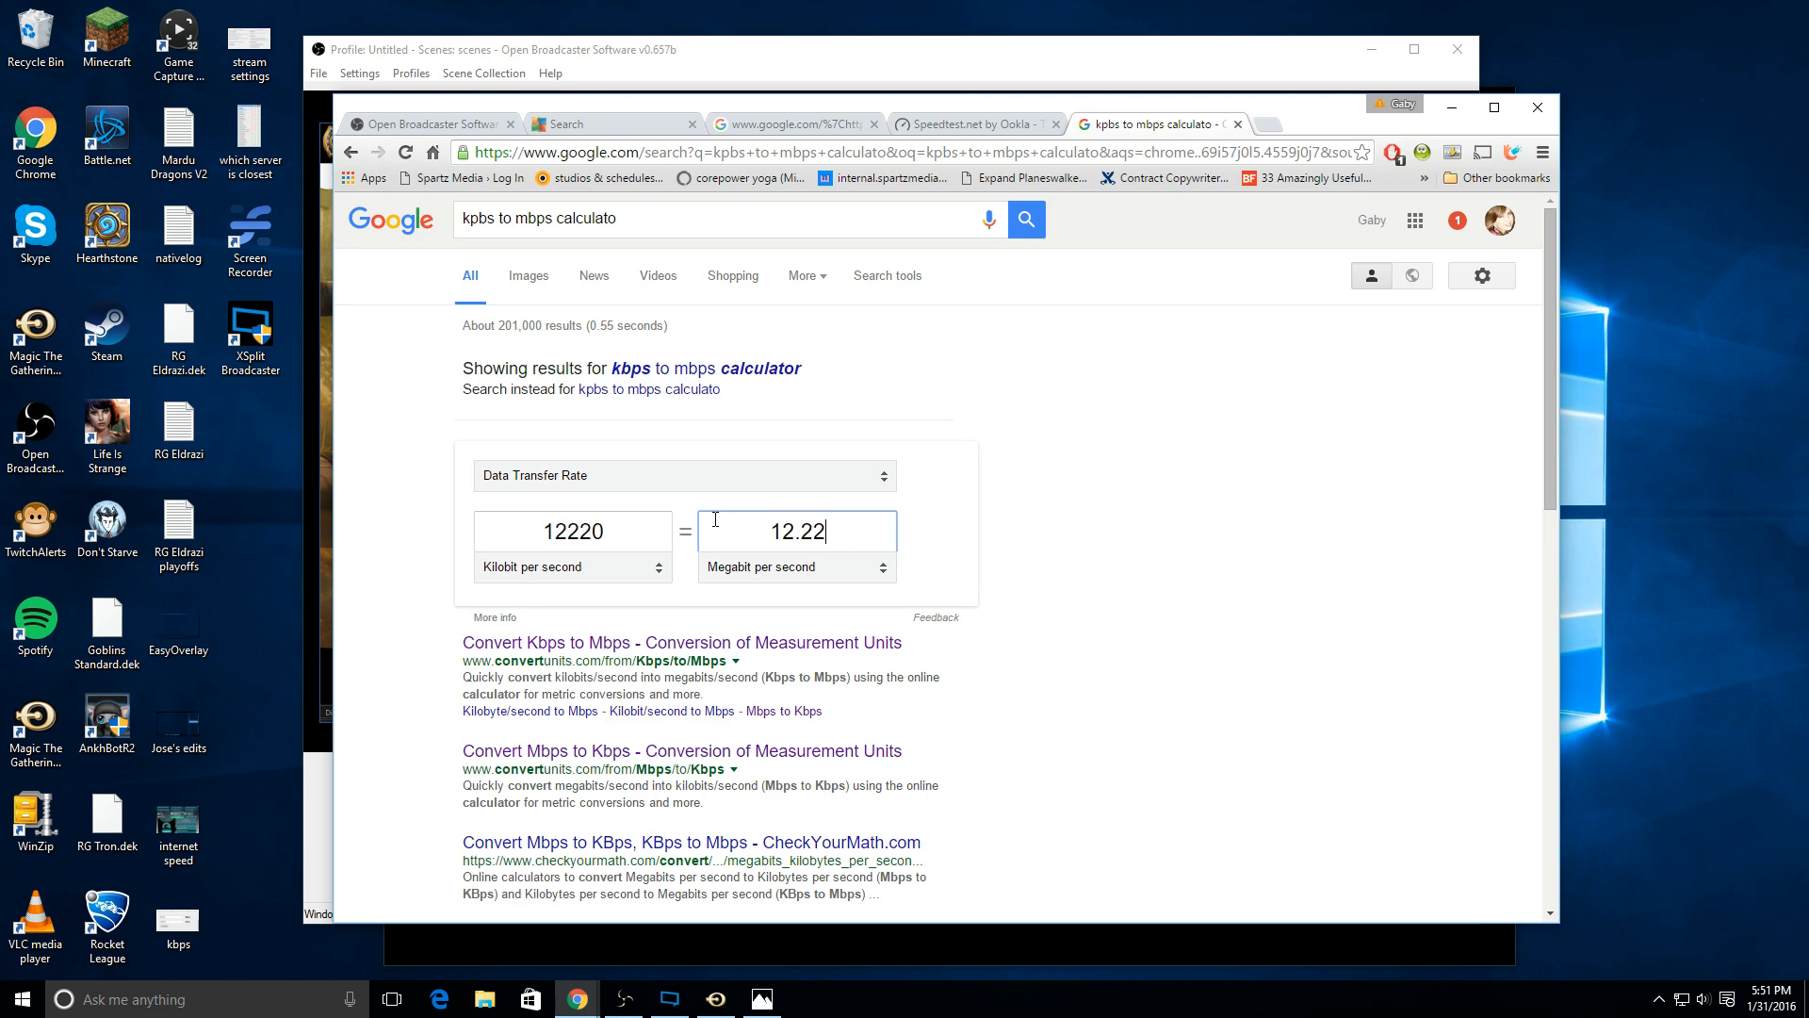
{"action": "left_click", "coordinate": [603, 532]}
{"action": "key", "text": "ctrl+c"}
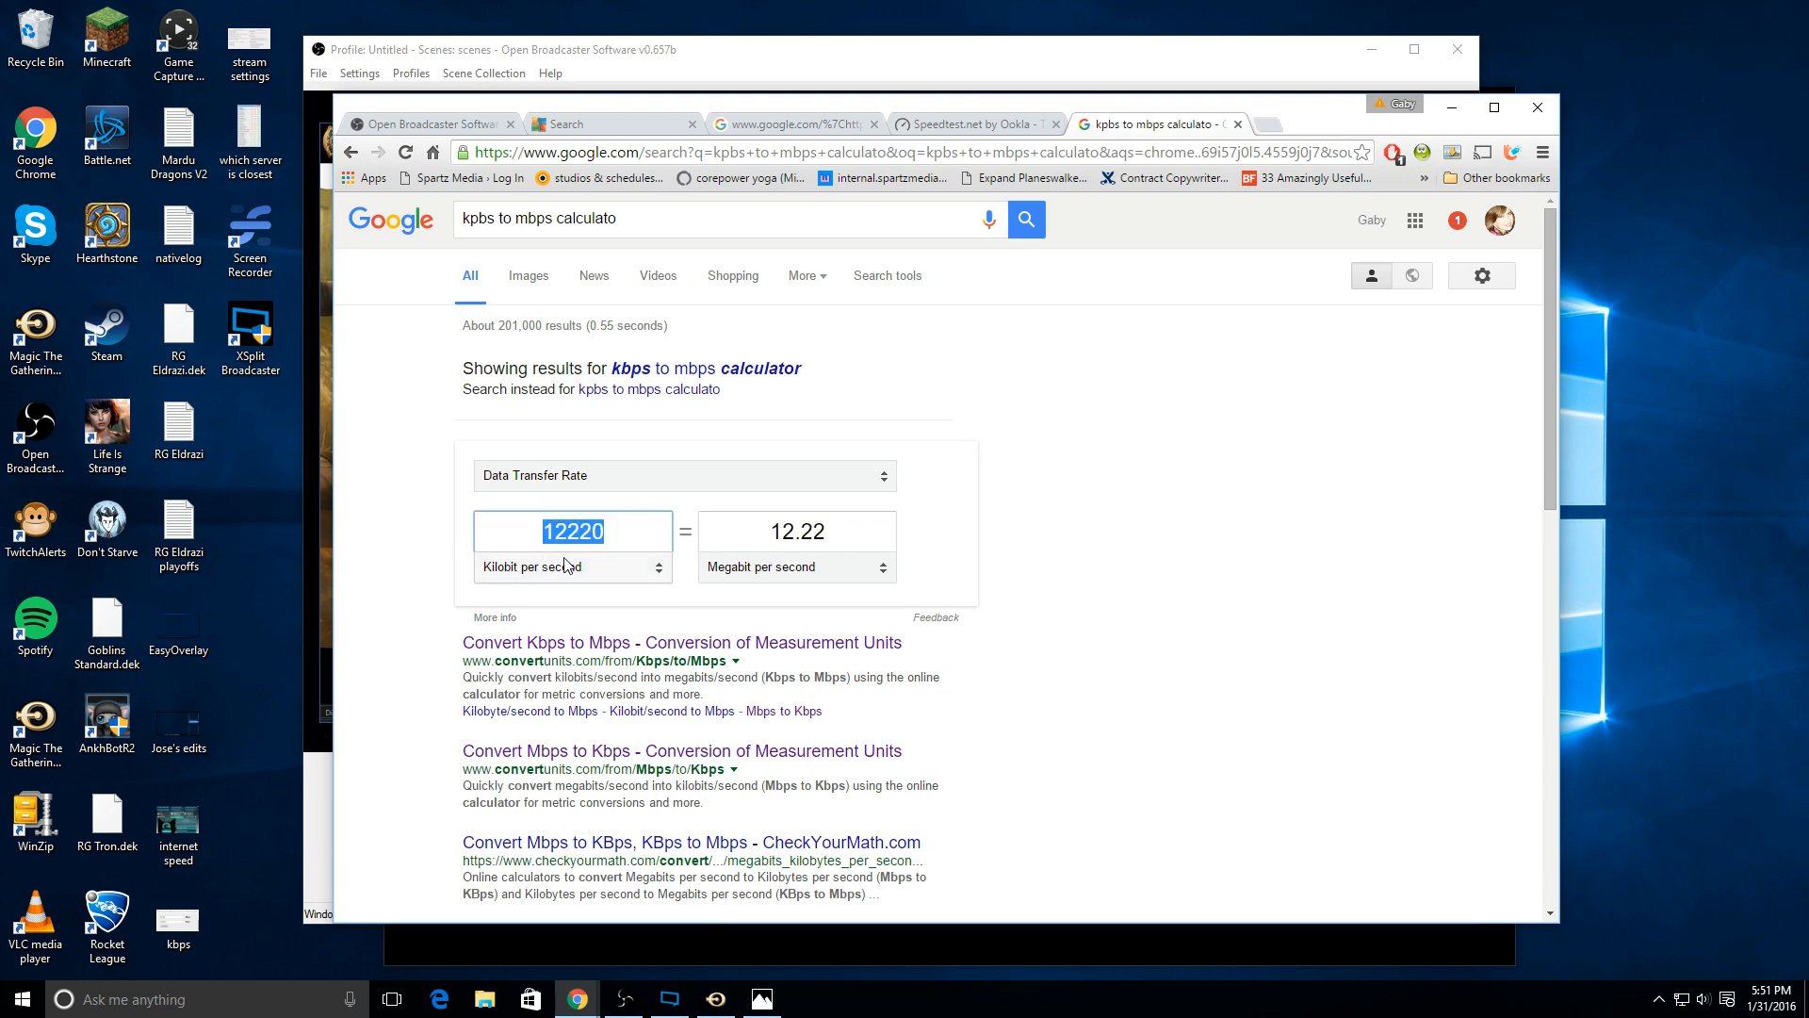
{"action": "right_click", "coordinate": [564, 529]}
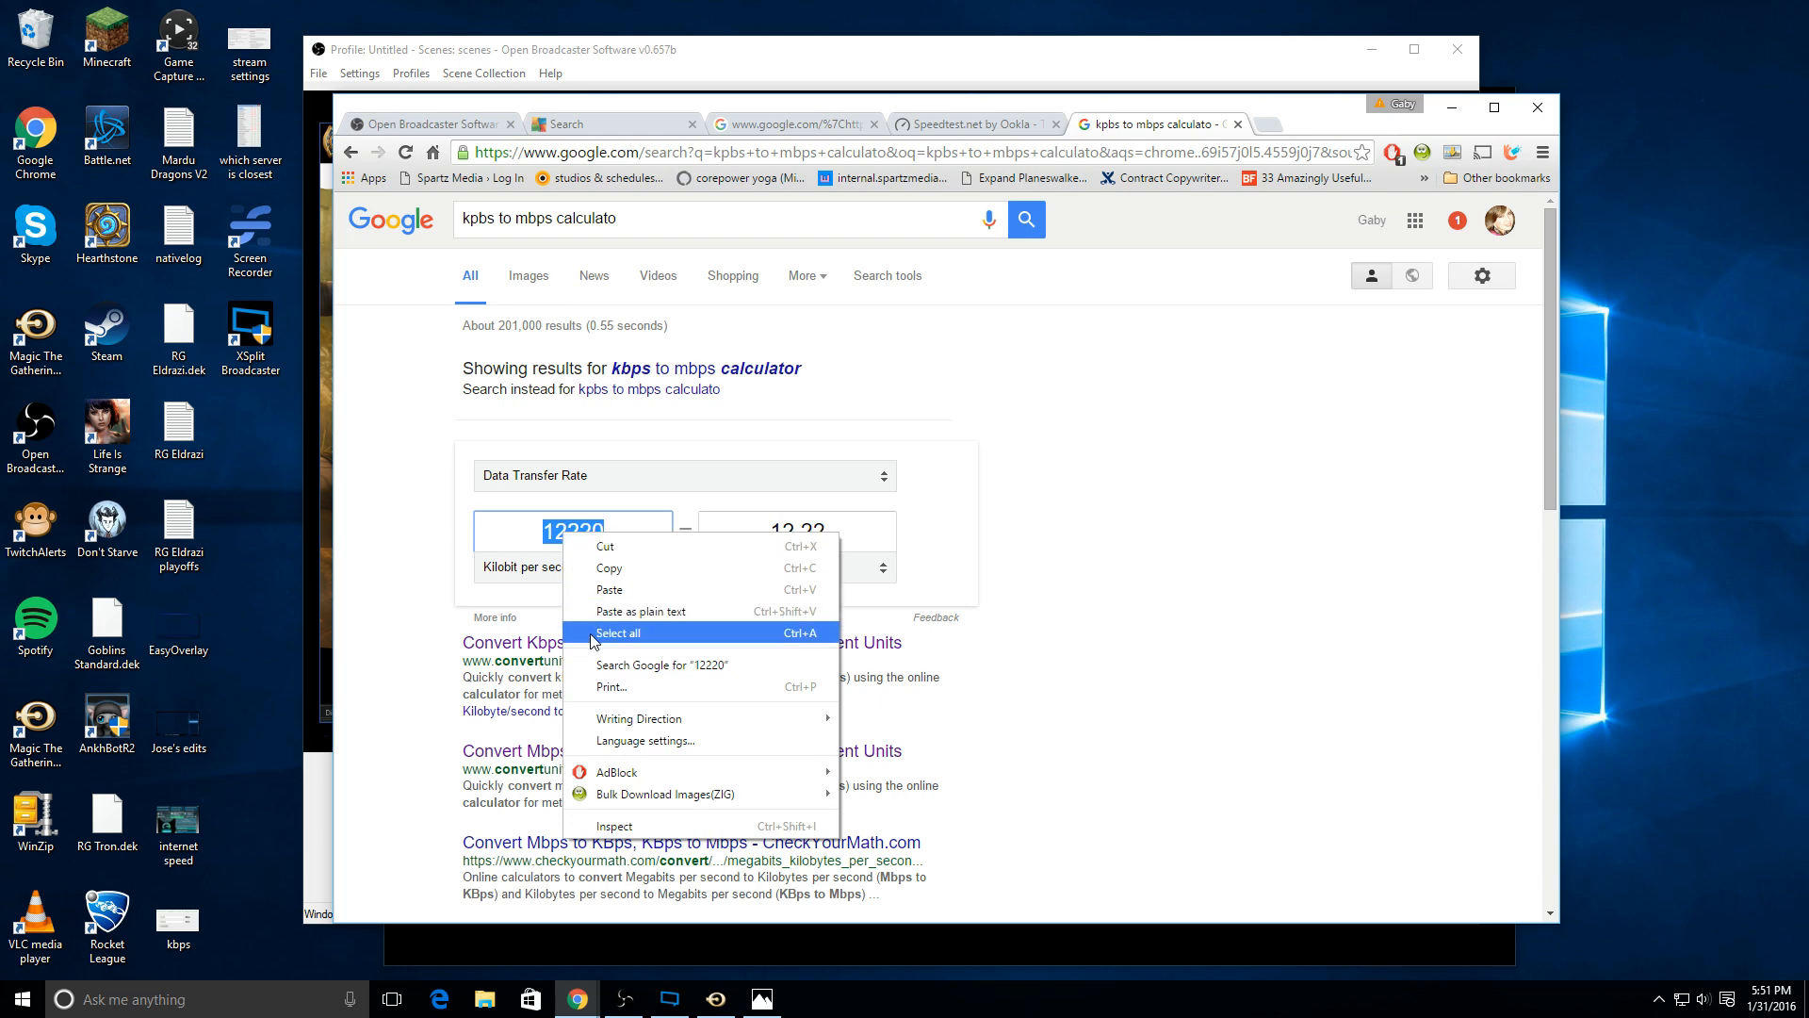
{"action": "left_click", "coordinate": [617, 572]}
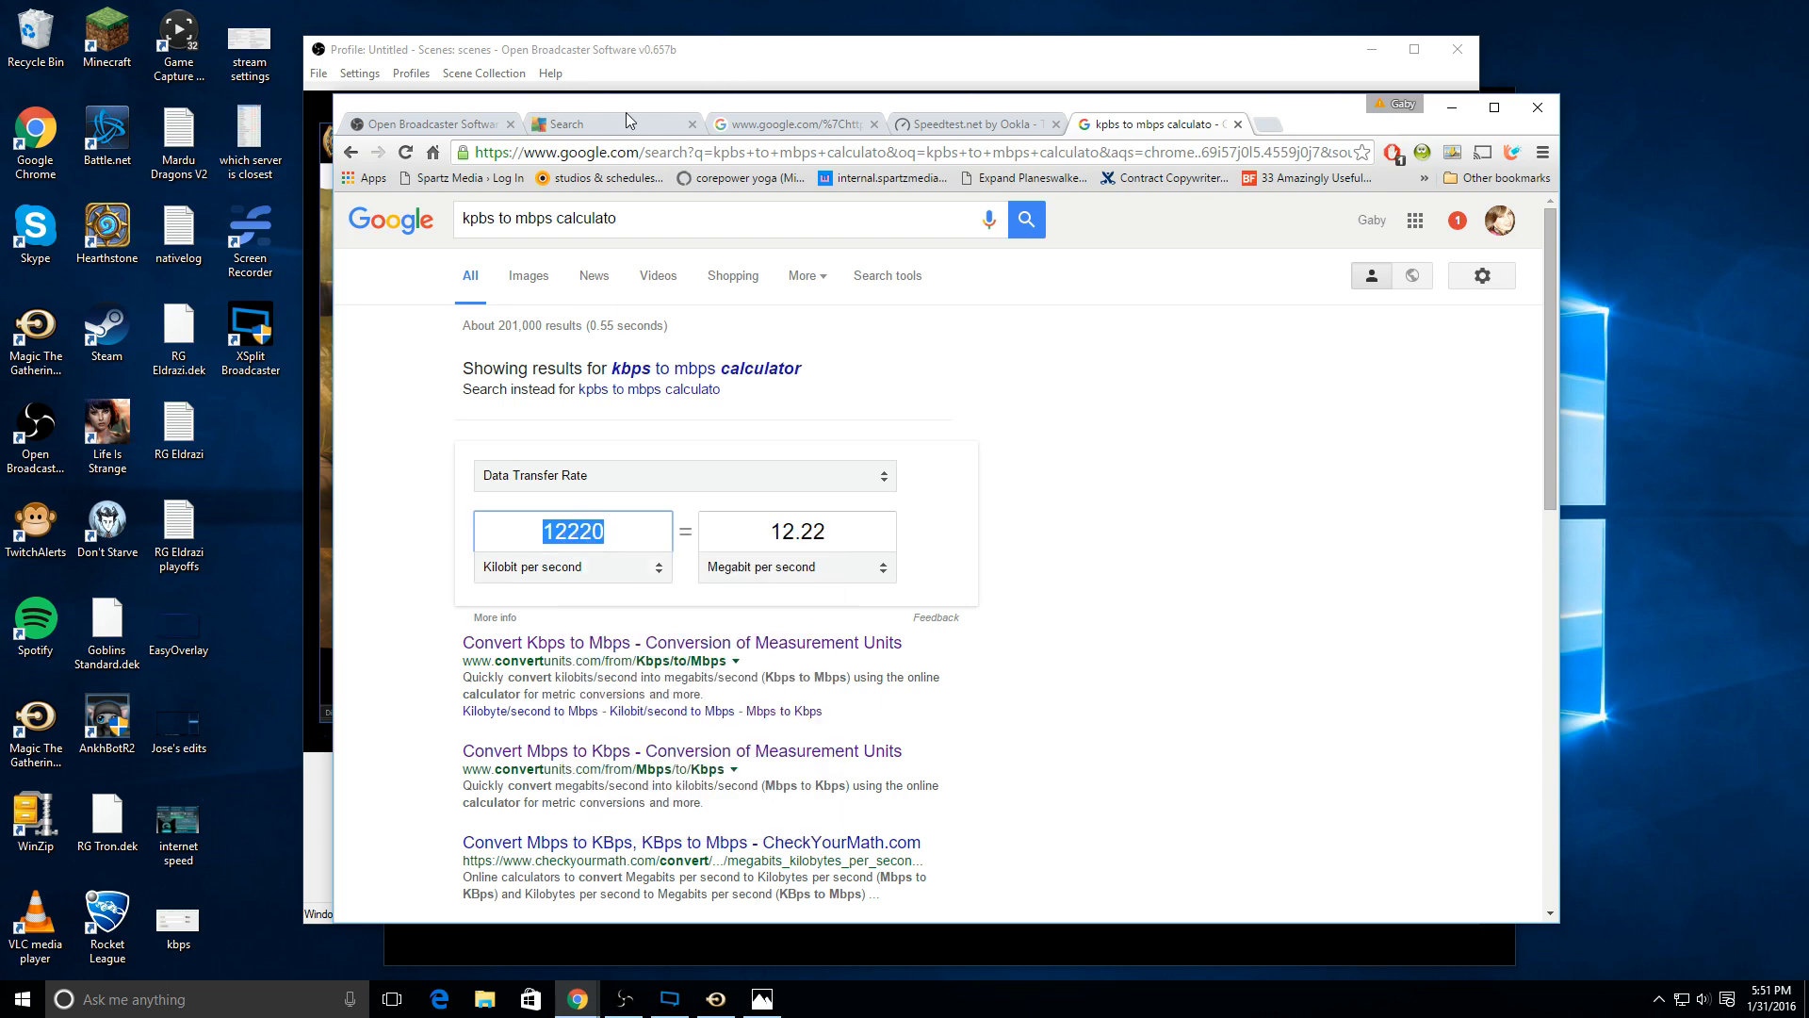
Step: Paste the copied 12220 kbps as the upload speed in the Stream Settings Estimator
{"action": "left_click", "coordinate": [434, 124]}
{"action": "right_click", "coordinate": [576, 543]}
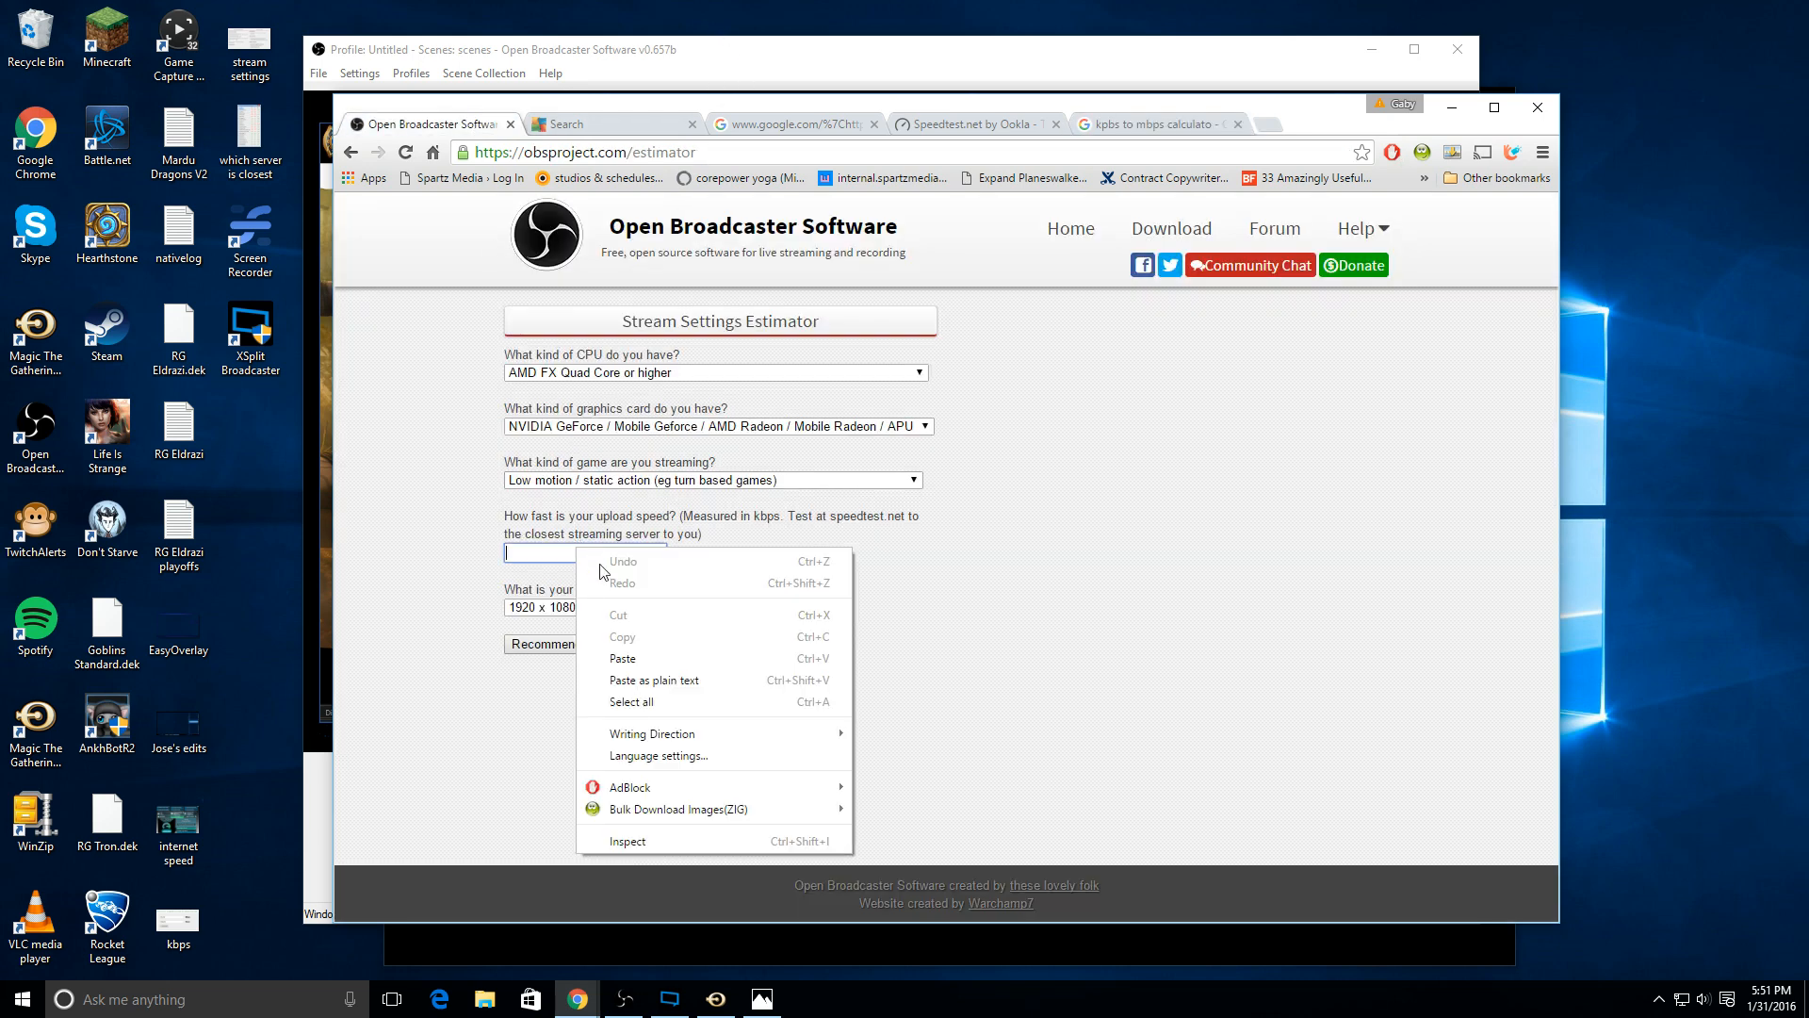
{"action": "left_click", "coordinate": [639, 658]}
{"action": "left_click", "coordinate": [845, 578]}
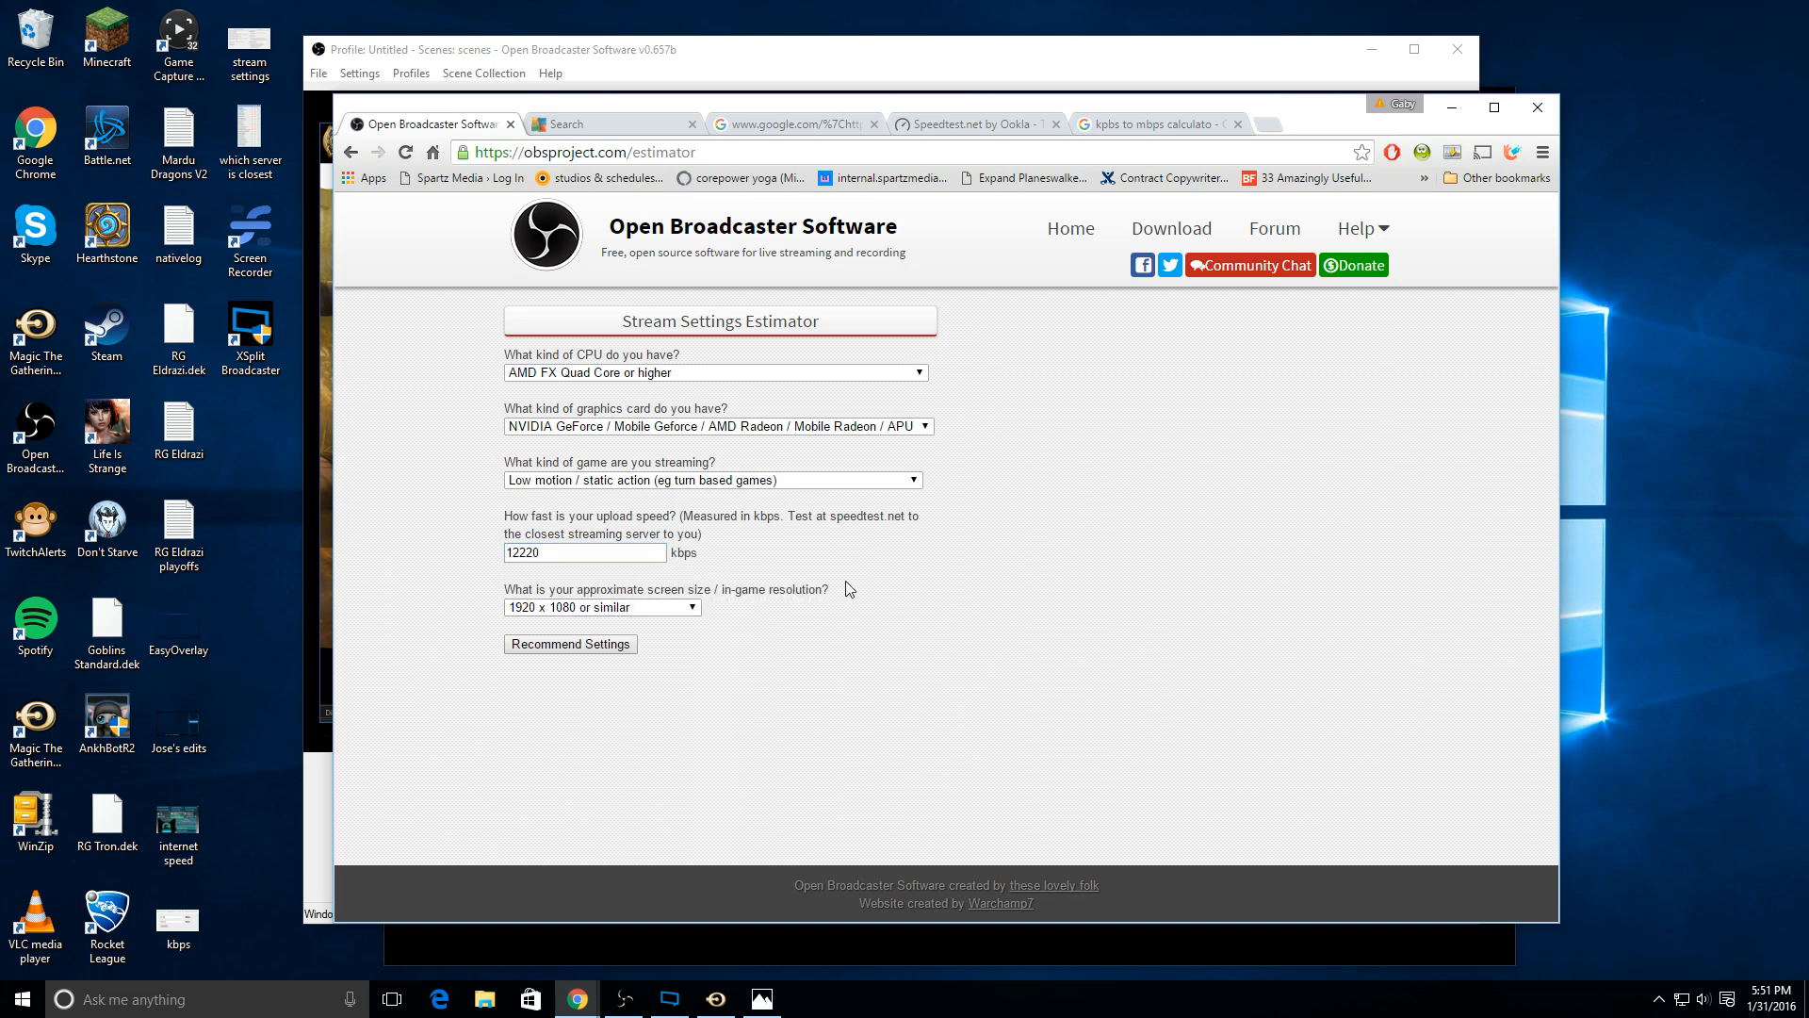
Step: Check the screen resolution in the Windows advanced display settings and close the Settings window
{"action": "right_click", "coordinate": [1635, 592]}
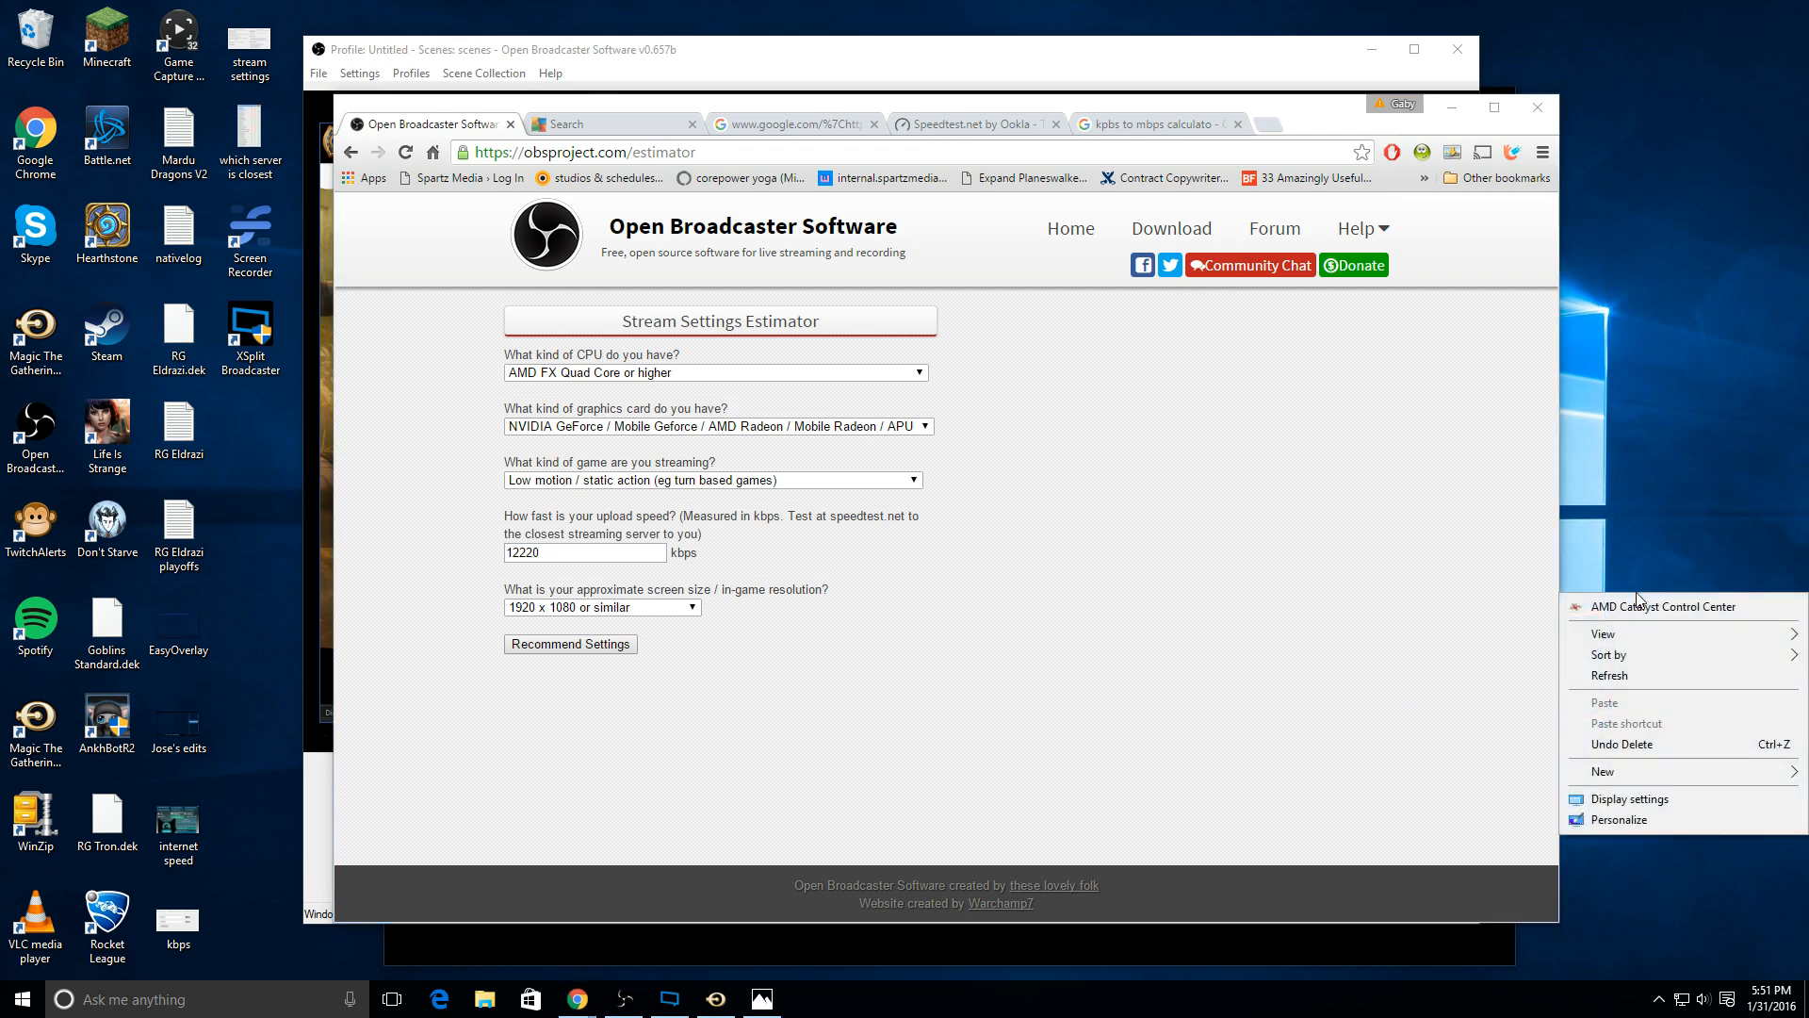
{"action": "left_click", "coordinate": [1630, 798]}
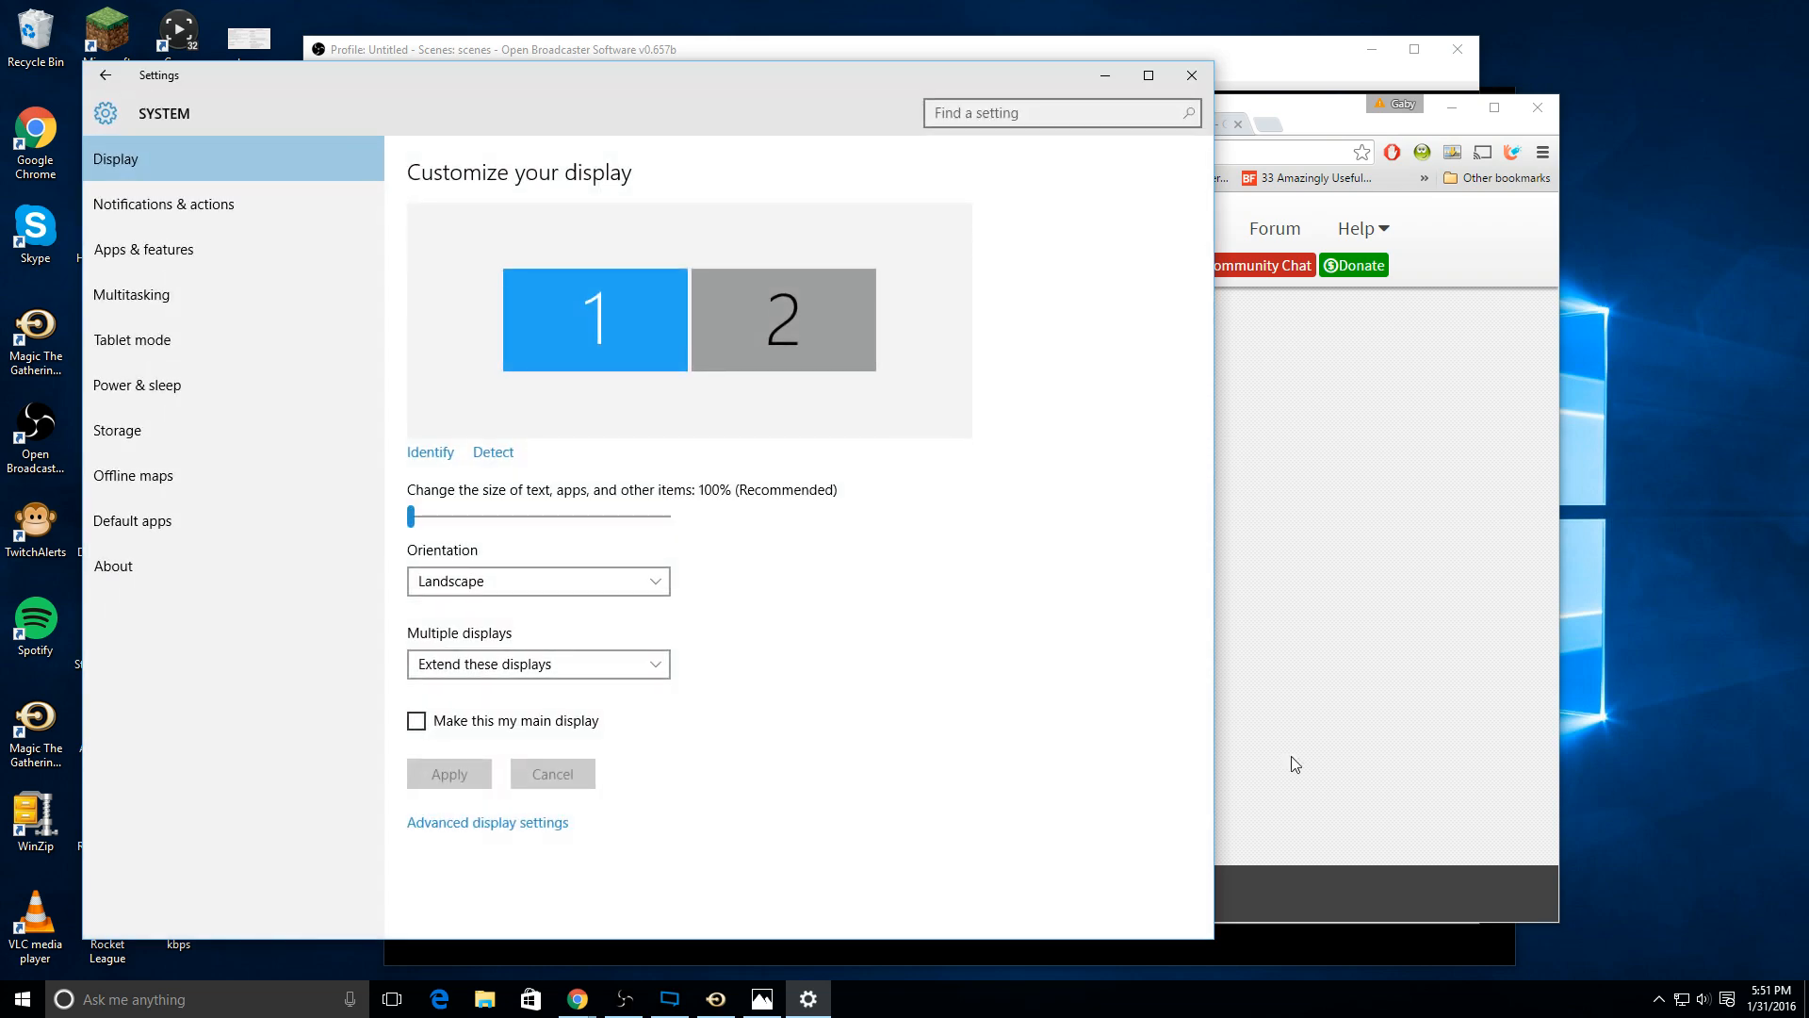
{"action": "left_click", "coordinate": [476, 822]}
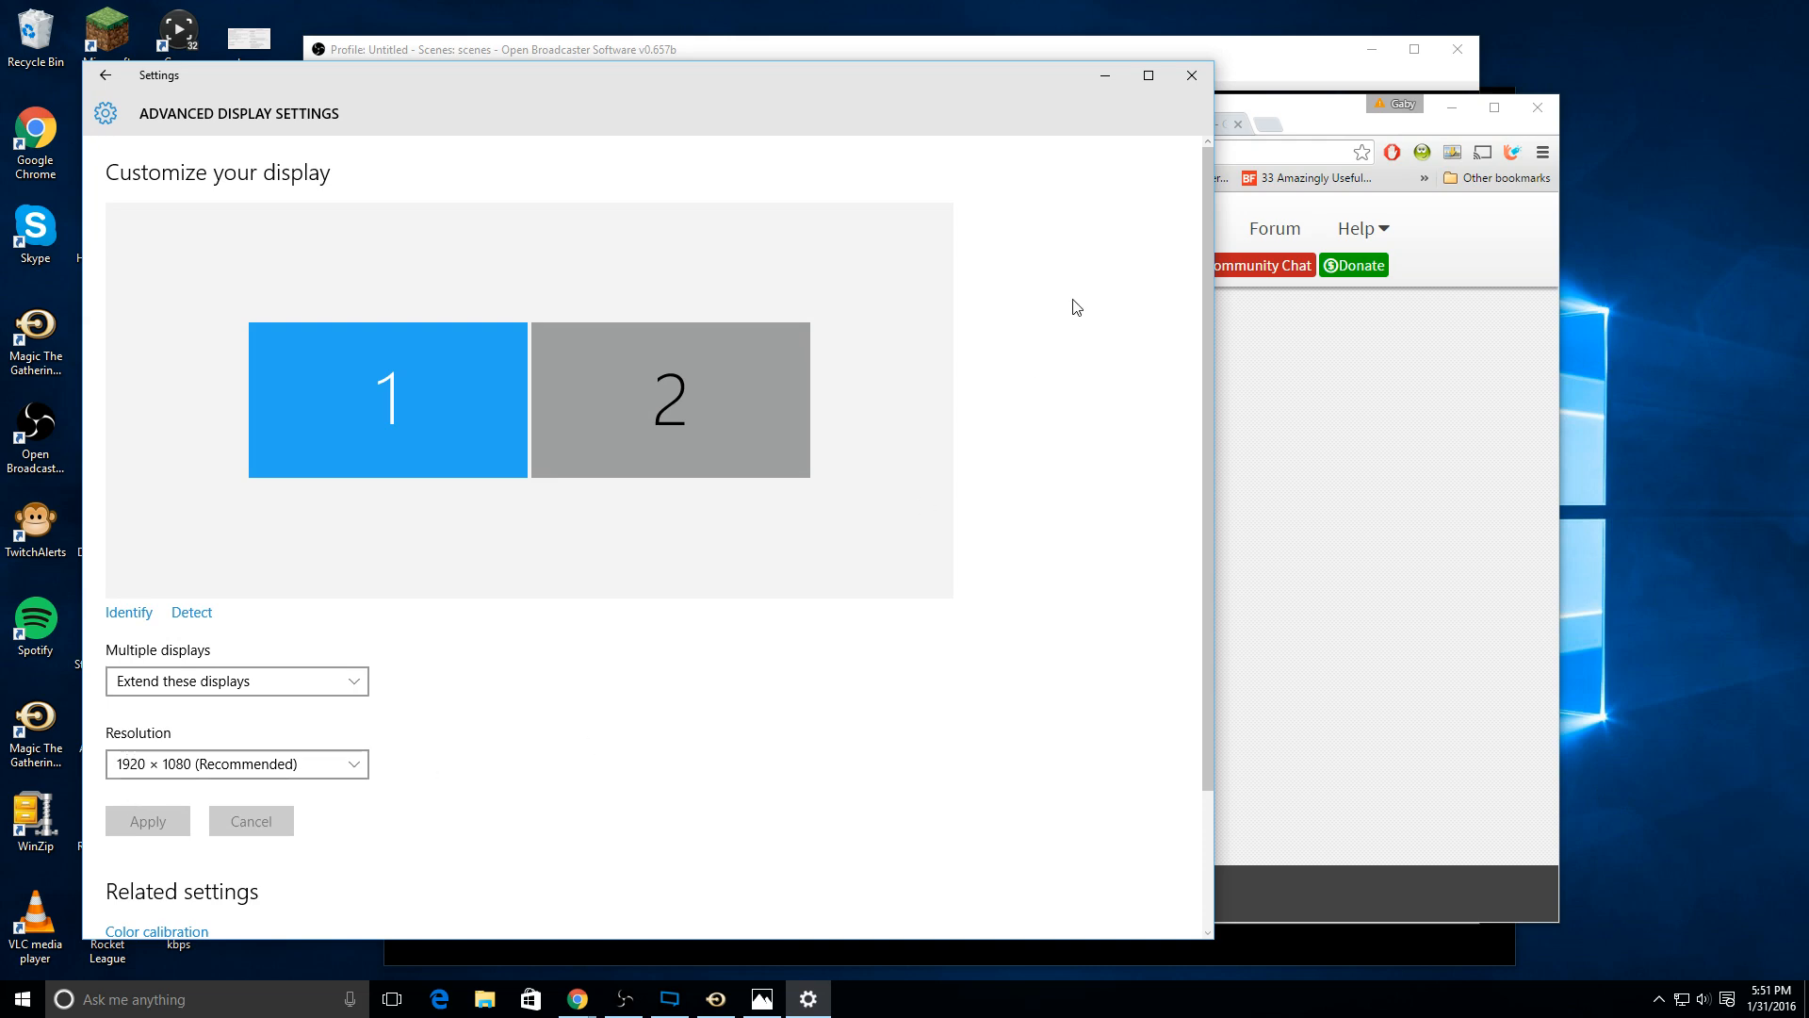
{"action": "left_click", "coordinate": [1189, 78]}
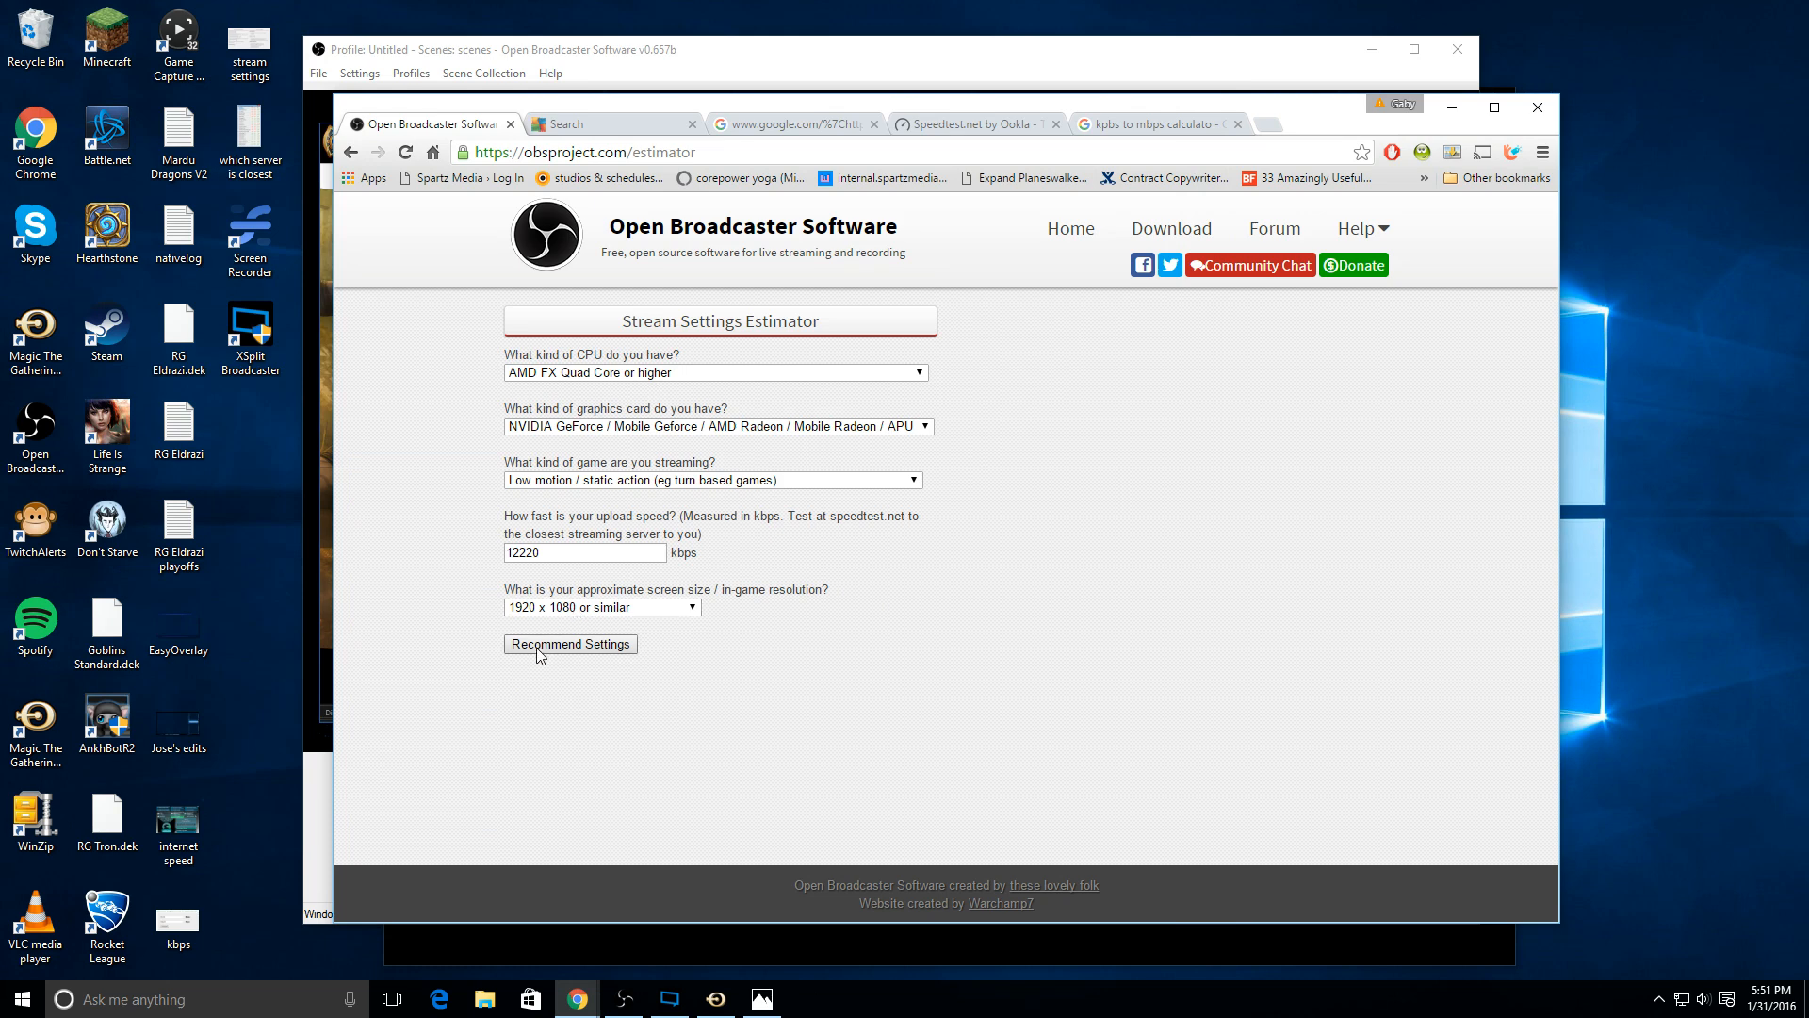
Step: Keep the estimator's screen size at "1920 x 1080 or similar" and generate the recommended settings
{"action": "left_click", "coordinate": [566, 608]}
{"action": "left_click", "coordinate": [565, 619]}
{"action": "left_click", "coordinate": [566, 644]}
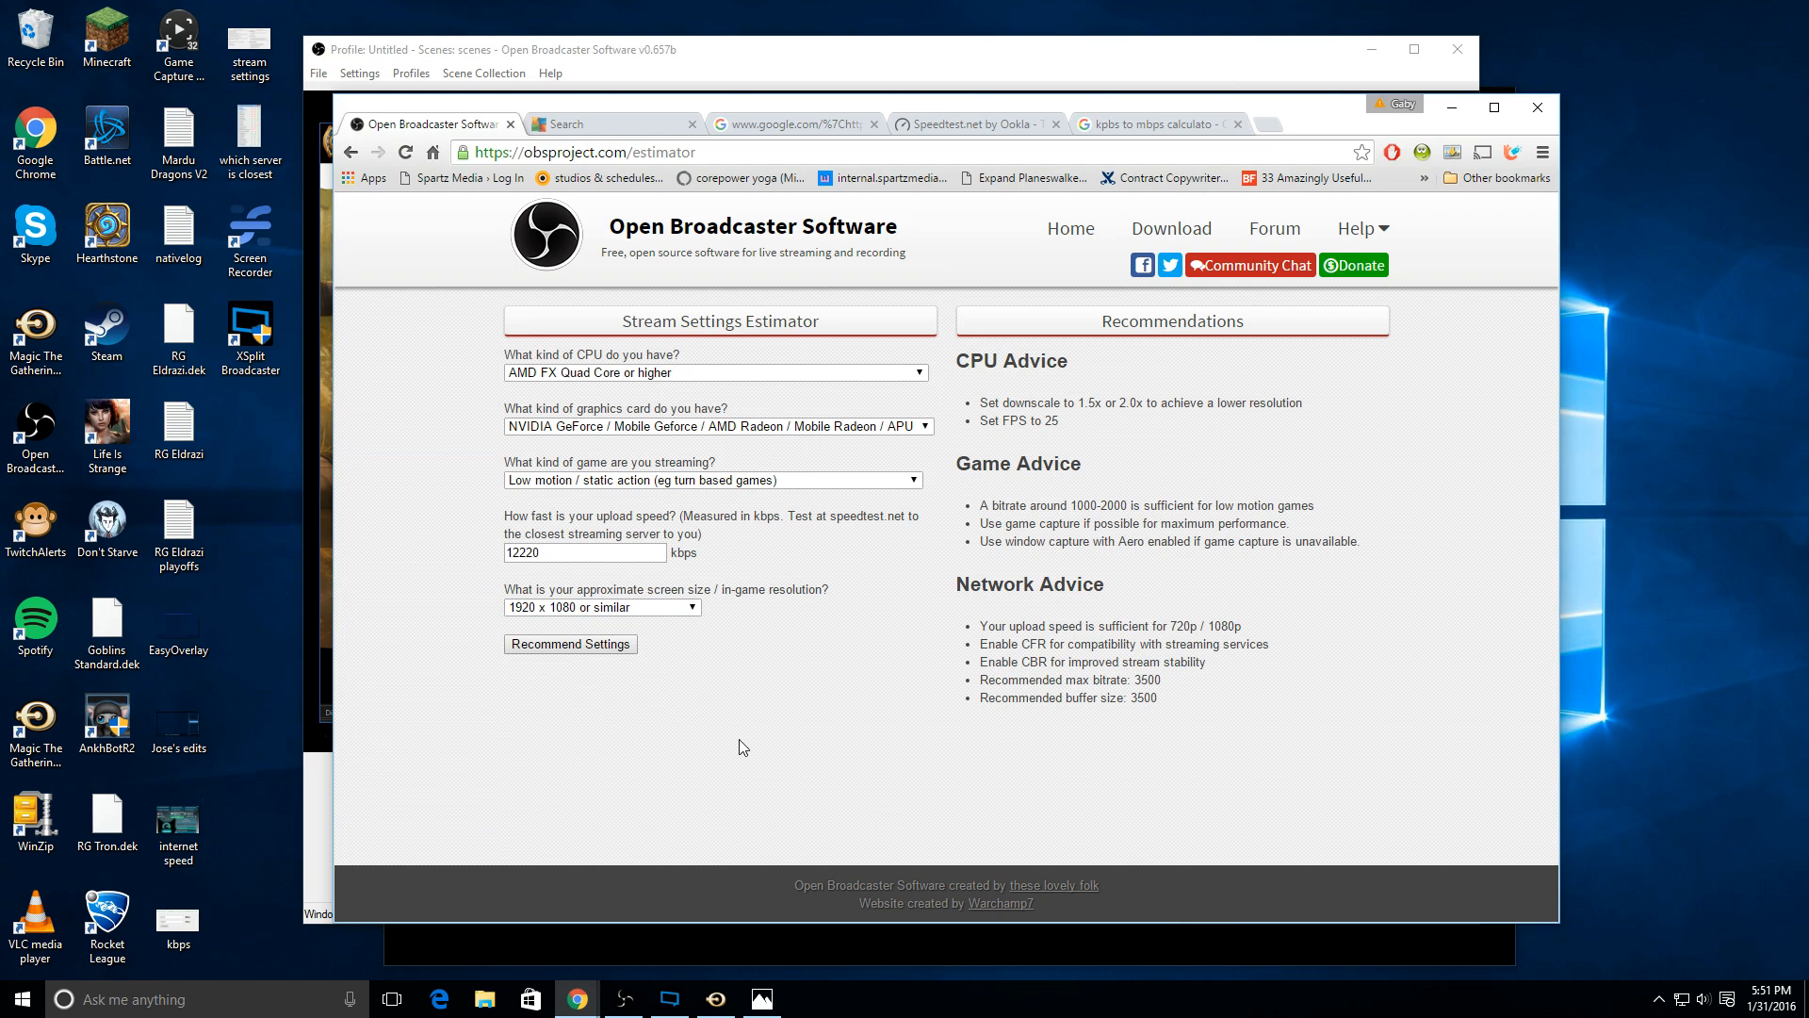
Step: Review the estimator's recommendations, focusing on the FPS advice, CBR, max bitrate and buffer size
{"action": "left_click_drag", "start_coordinate": [1306, 727], "coordinate": [953, 361]}
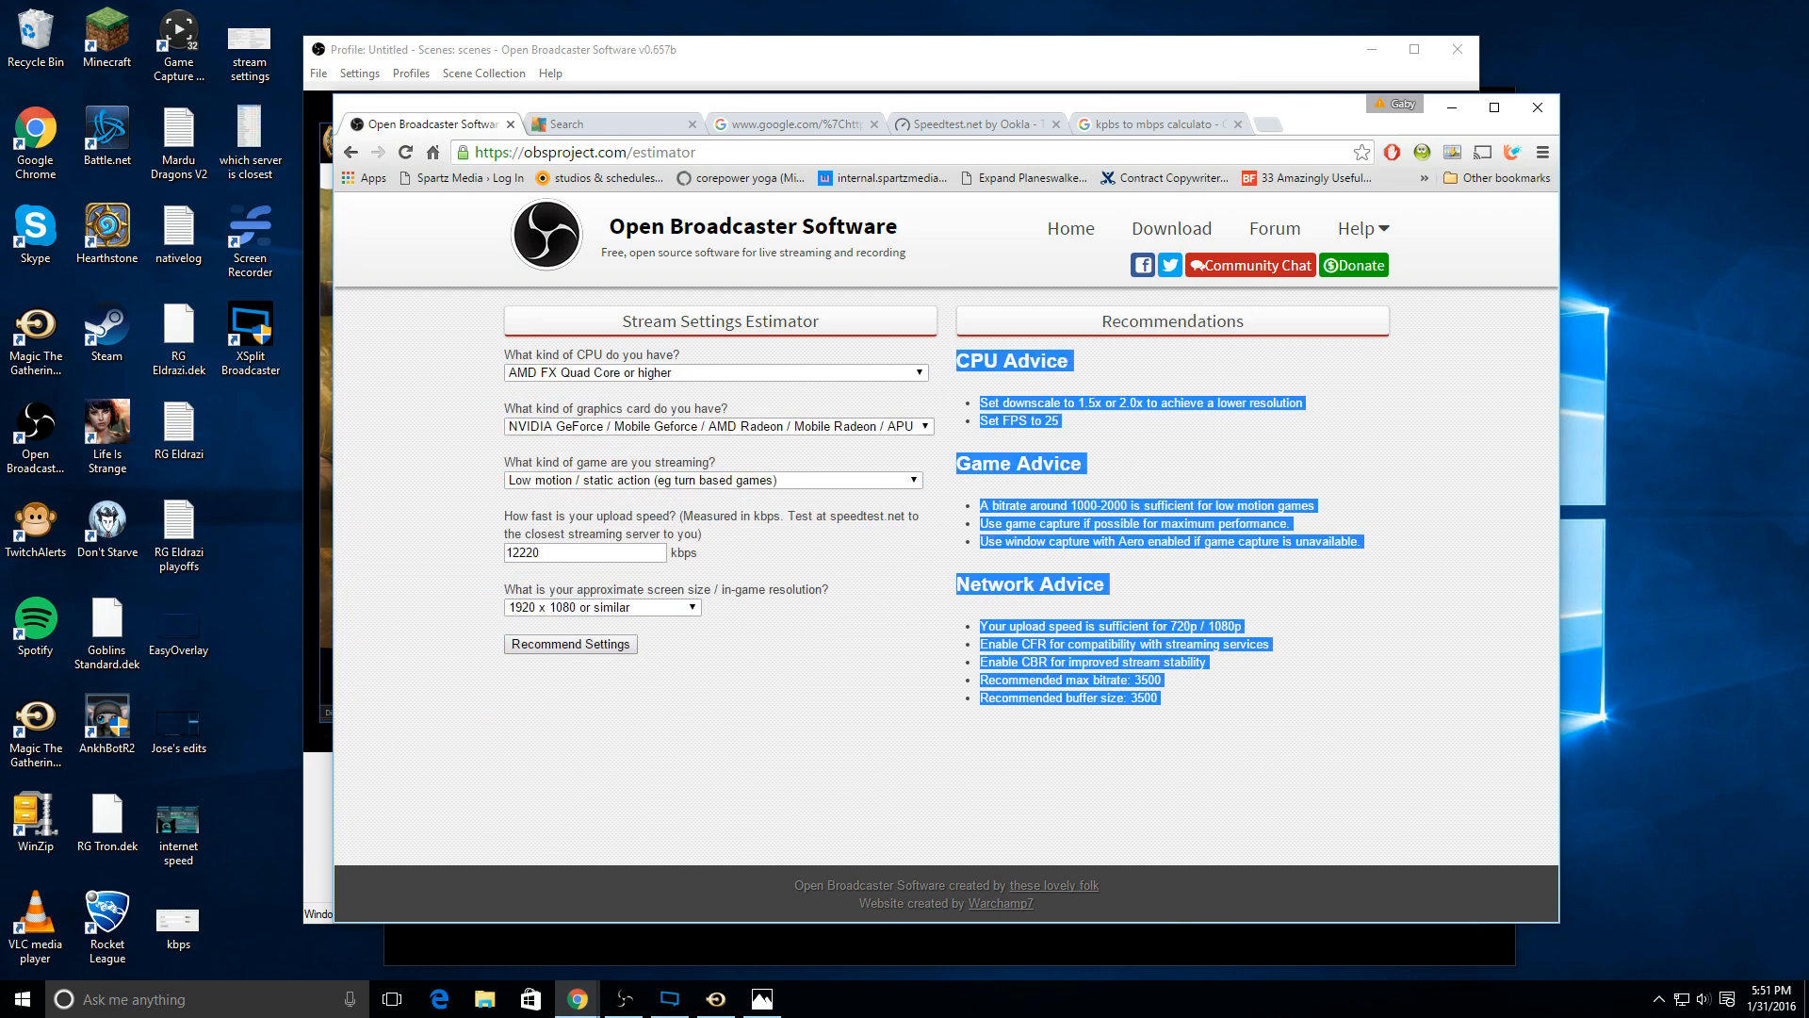
{"action": "left_click", "coordinate": [1027, 822]}
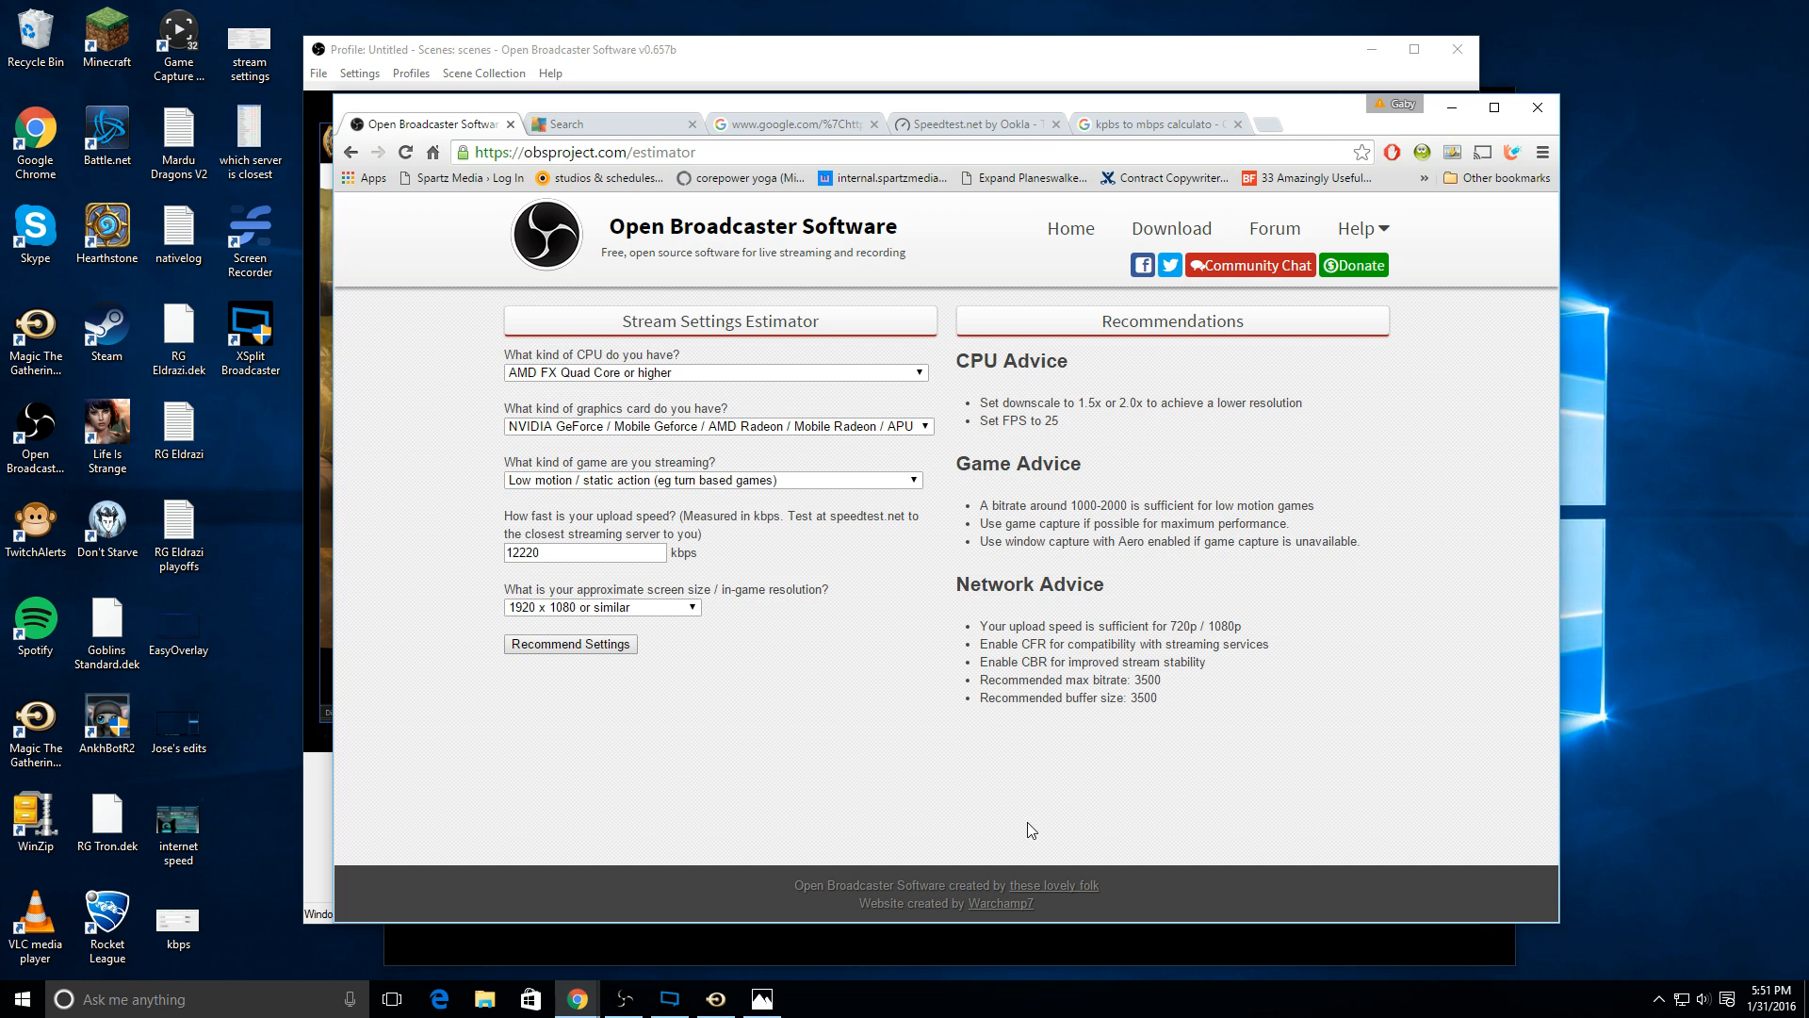
{"action": "left_click_drag", "start_coordinate": [1060, 424], "coordinate": [978, 422]}
{"action": "left_click", "coordinate": [1065, 650]}
{"action": "left_click_drag", "start_coordinate": [1067, 680], "coordinate": [1157, 698]}
{"action": "left_click", "coordinate": [1171, 698]}
{"action": "left_click_drag", "start_coordinate": [1031, 420], "coordinate": [1071, 426]}
Step: Switch to Open Broadcaster Software, check the max bitrate and buffer size in the encoding settings, and accept the dialog
{"action": "left_click_drag", "start_coordinate": [1194, 104], "coordinate": [1225, 111]}
{"action": "left_click", "coordinate": [1091, 63]}
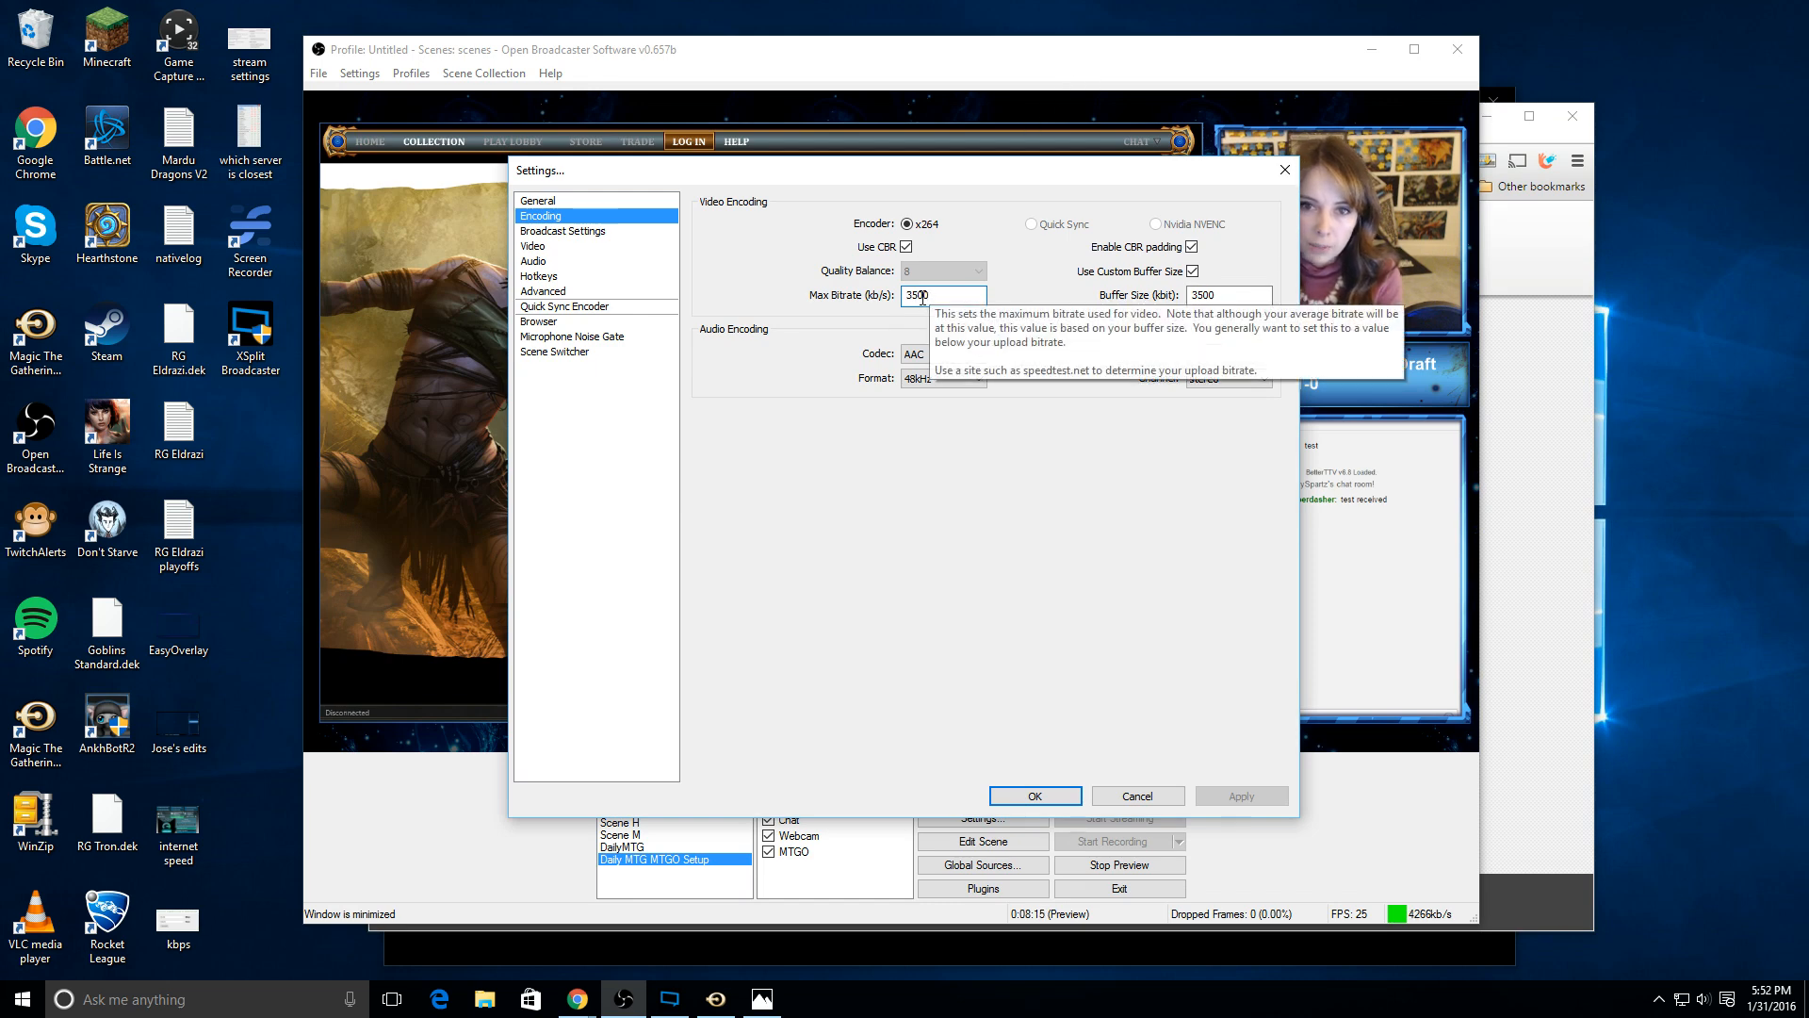
{"action": "left_click", "coordinate": [1189, 295]}
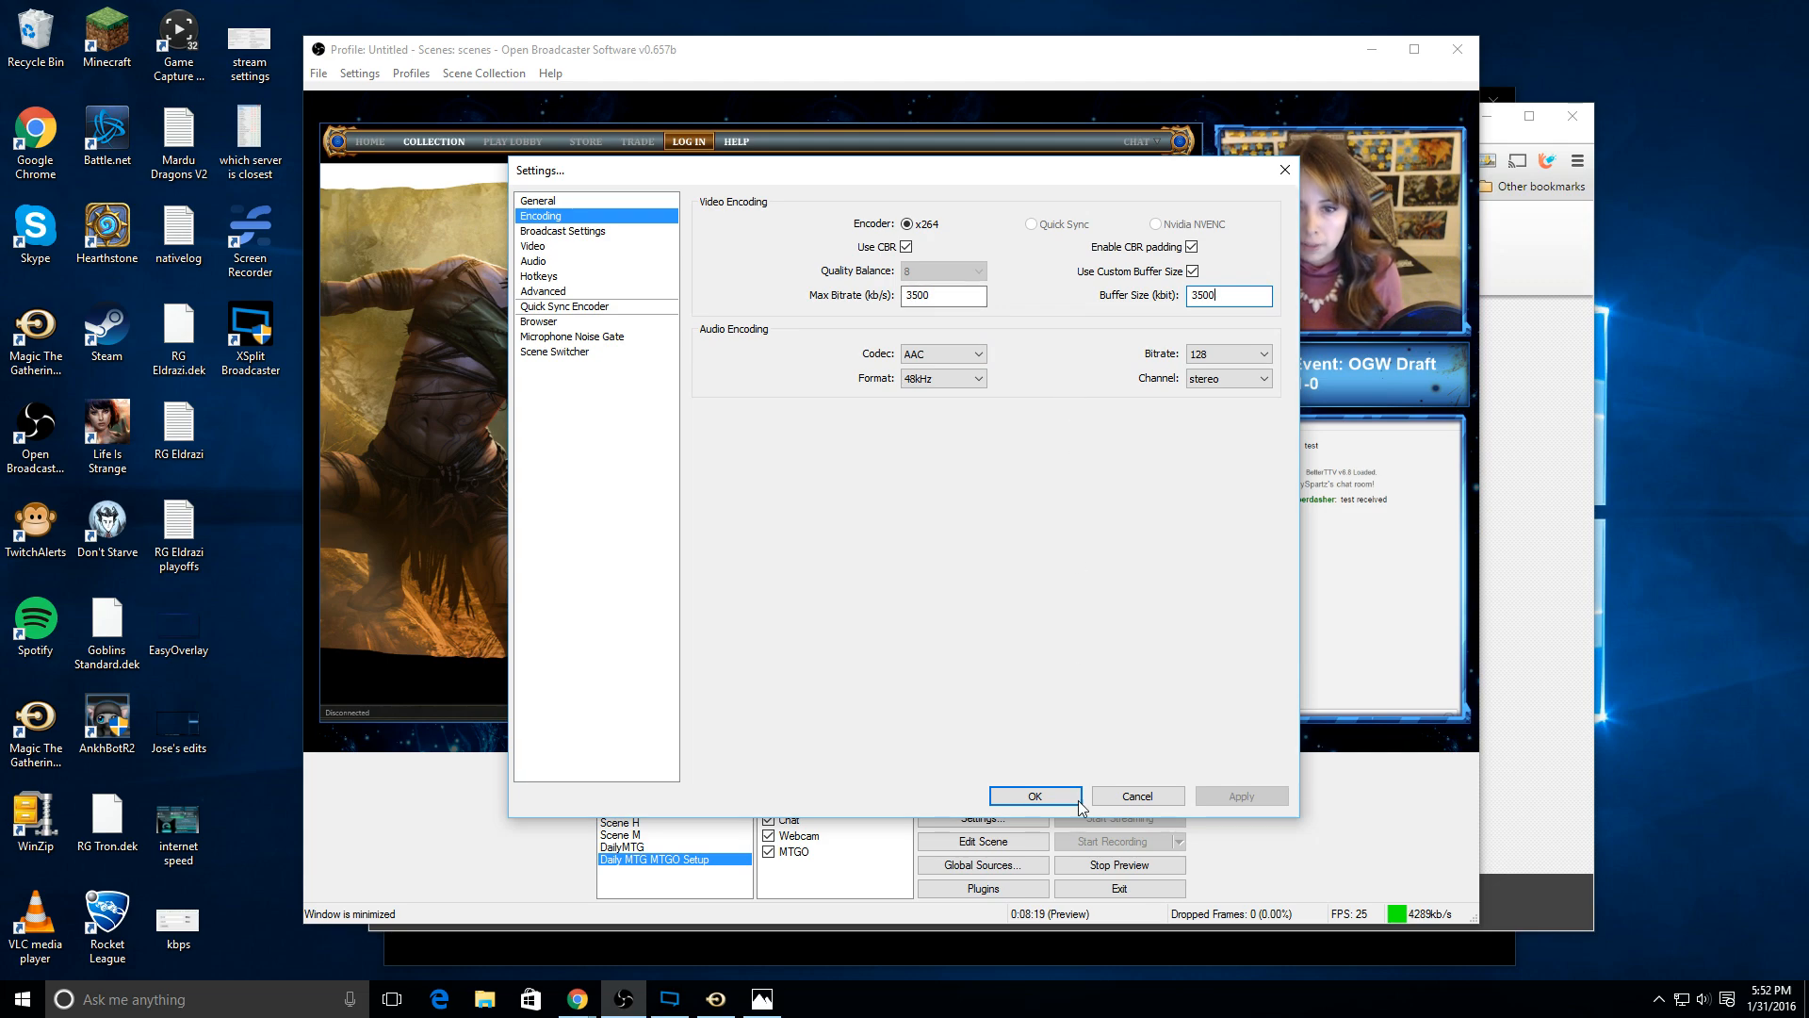
{"action": "left_click", "coordinate": [1040, 798]}
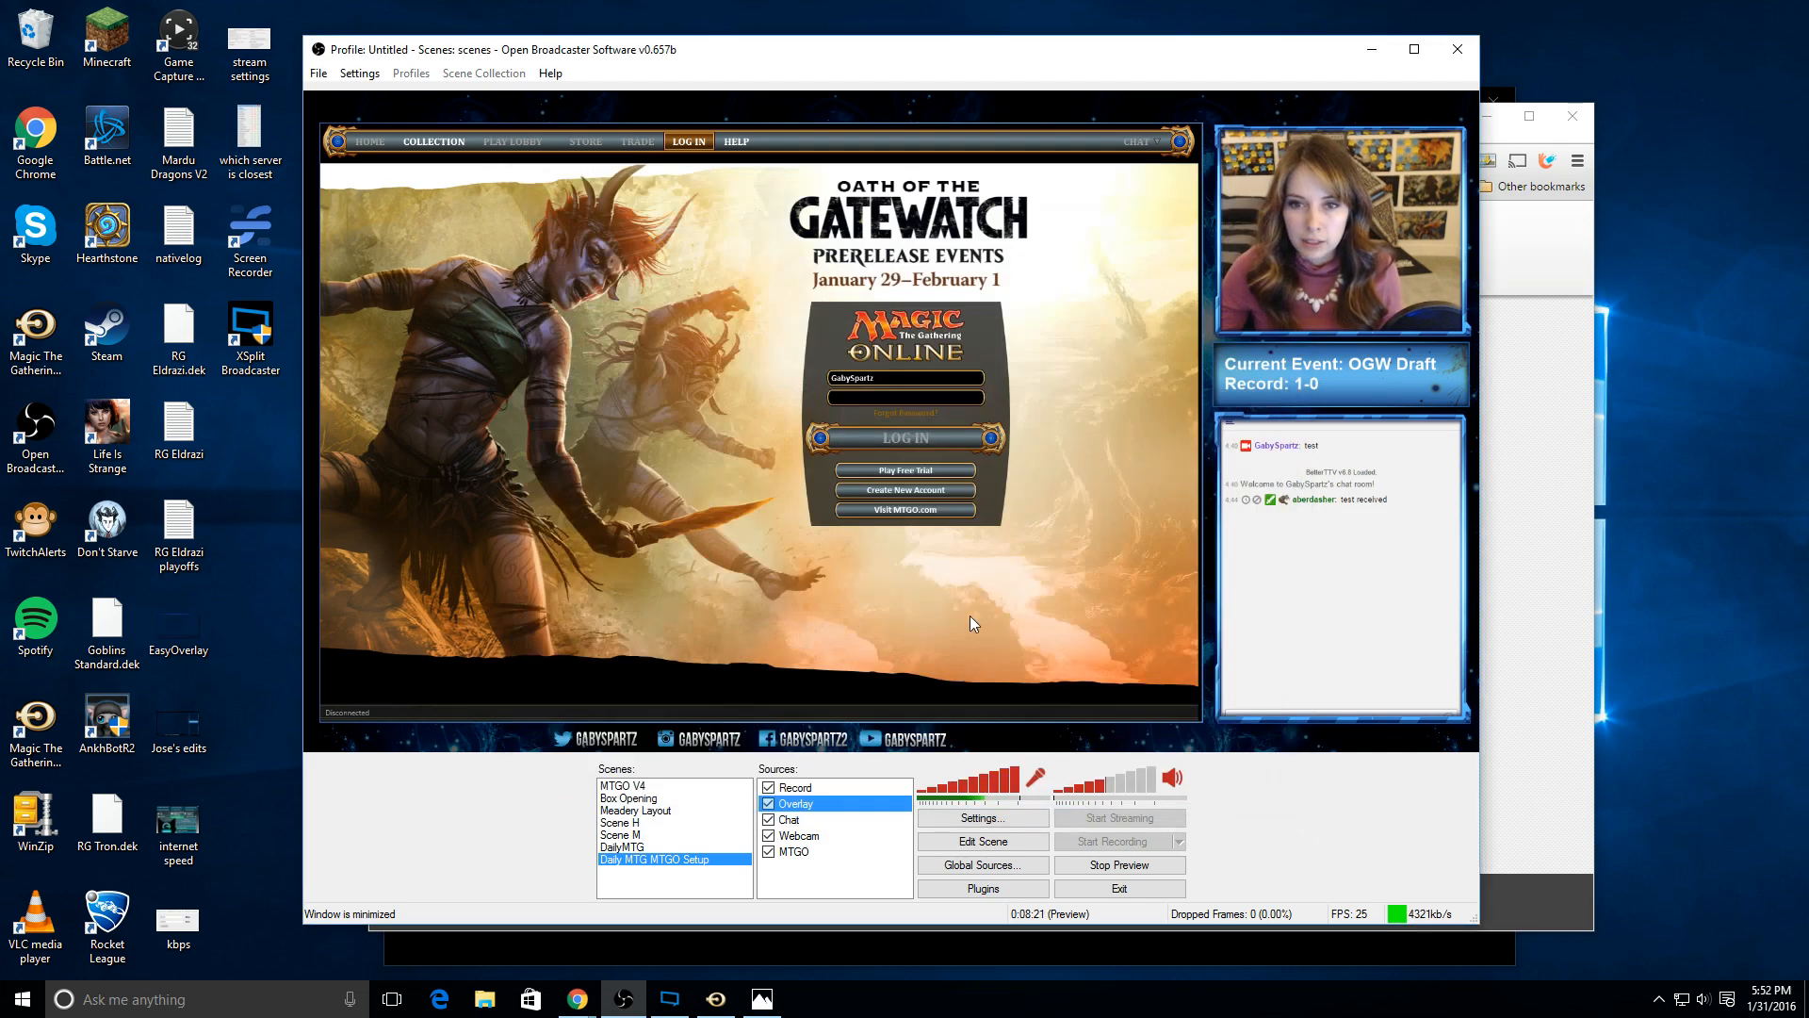
Step: Reopen the OBS settings and bring up the Broadcast Settings page
{"action": "left_click", "coordinate": [381, 76]}
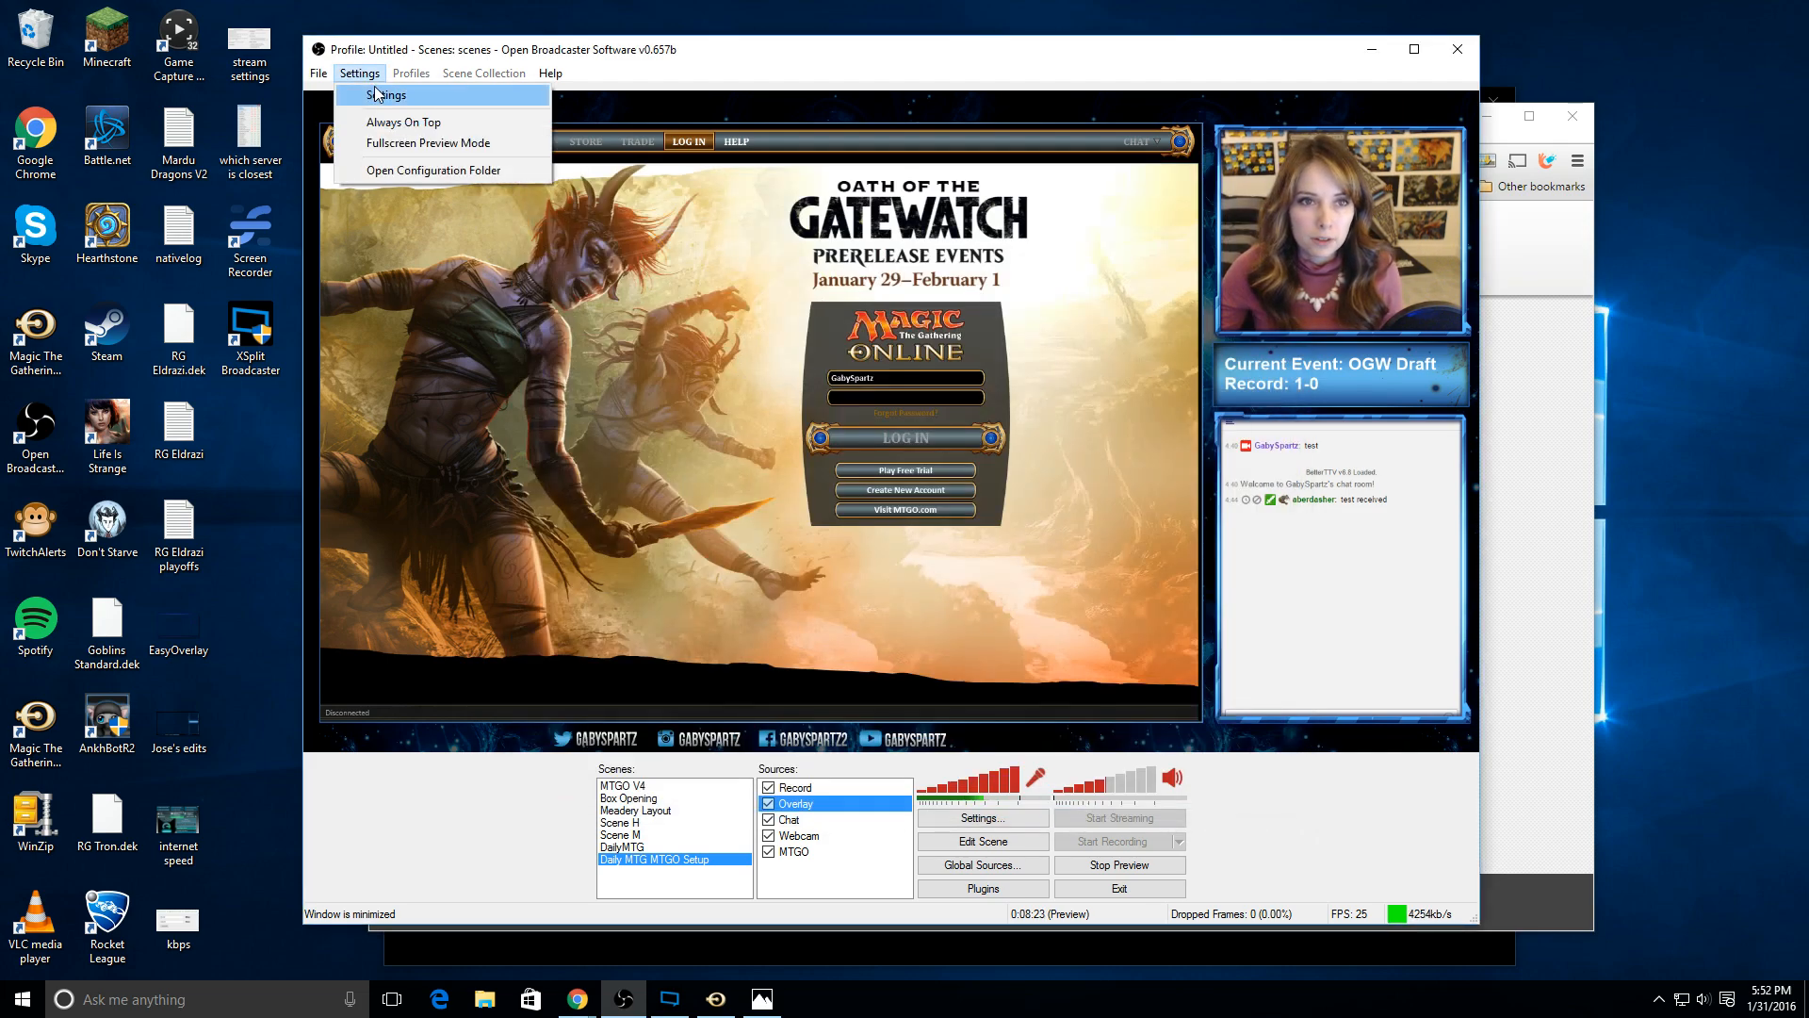
{"action": "left_click", "coordinate": [379, 90]}
{"action": "left_click", "coordinate": [546, 217]}
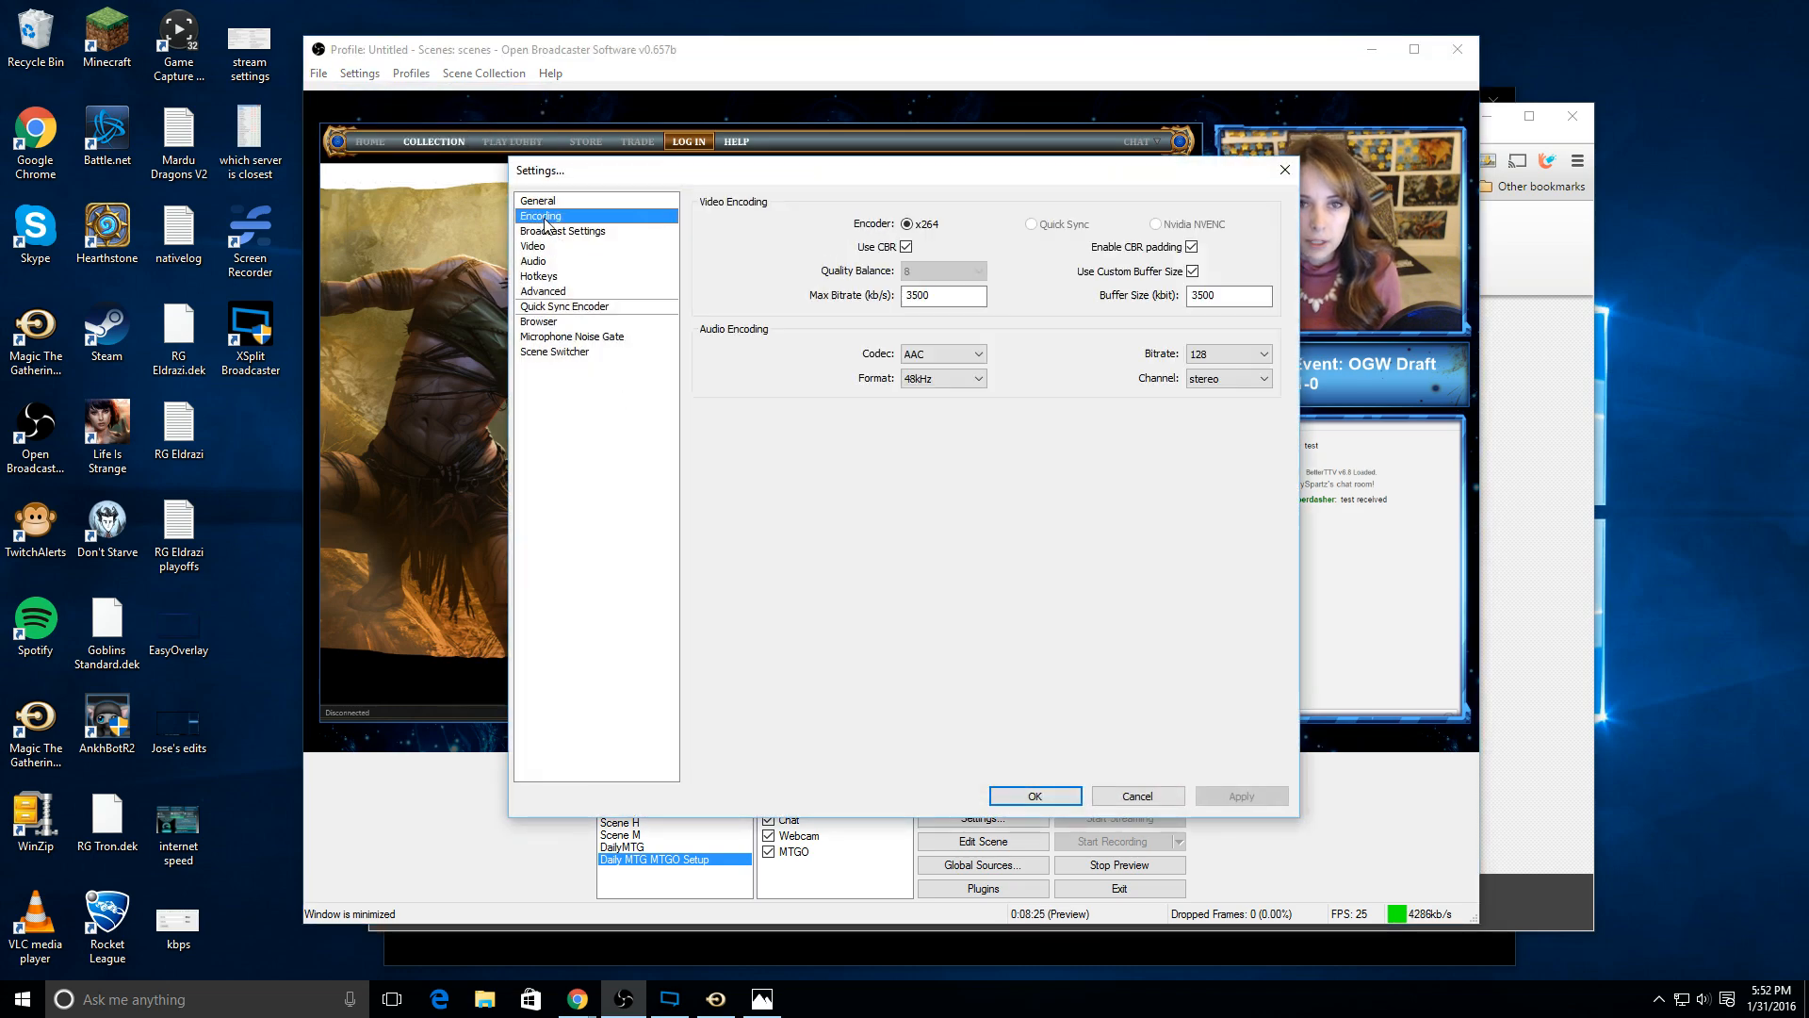
{"action": "left_click", "coordinate": [561, 233]}
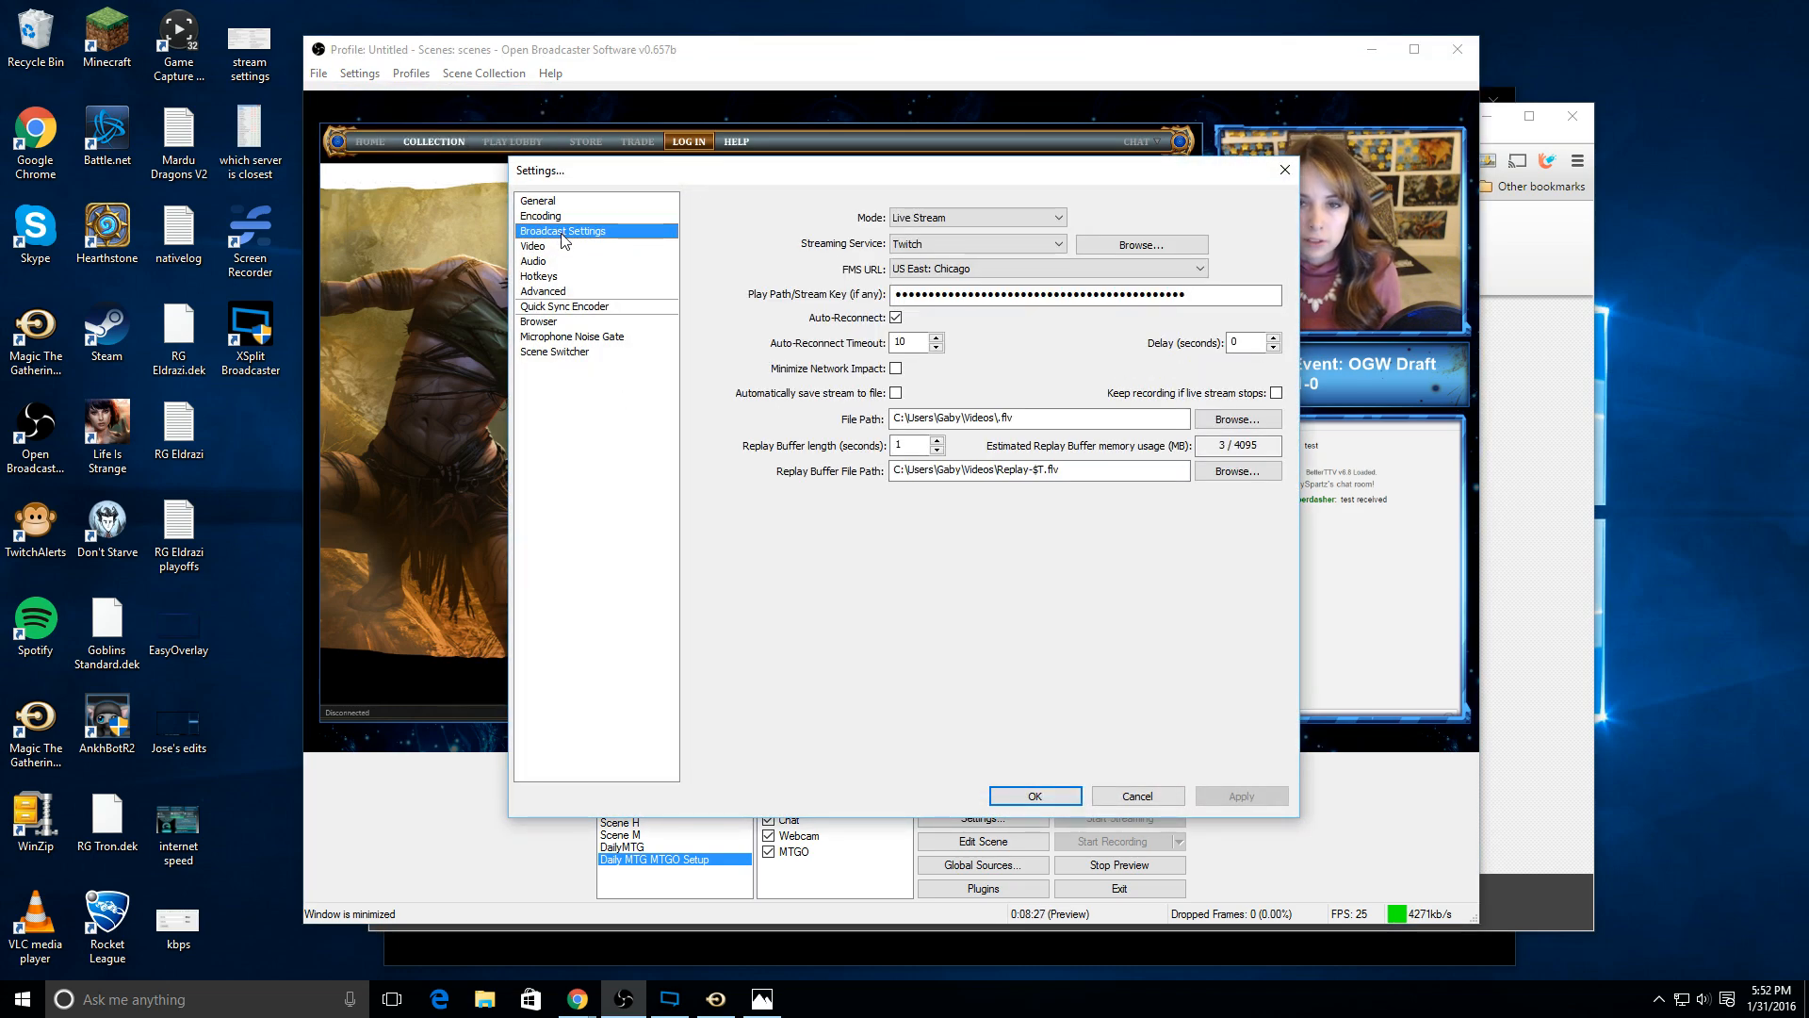
Step: Set the broadcast mode to Live Stream and the streaming service to Twitch
{"action": "left_click", "coordinate": [981, 218]}
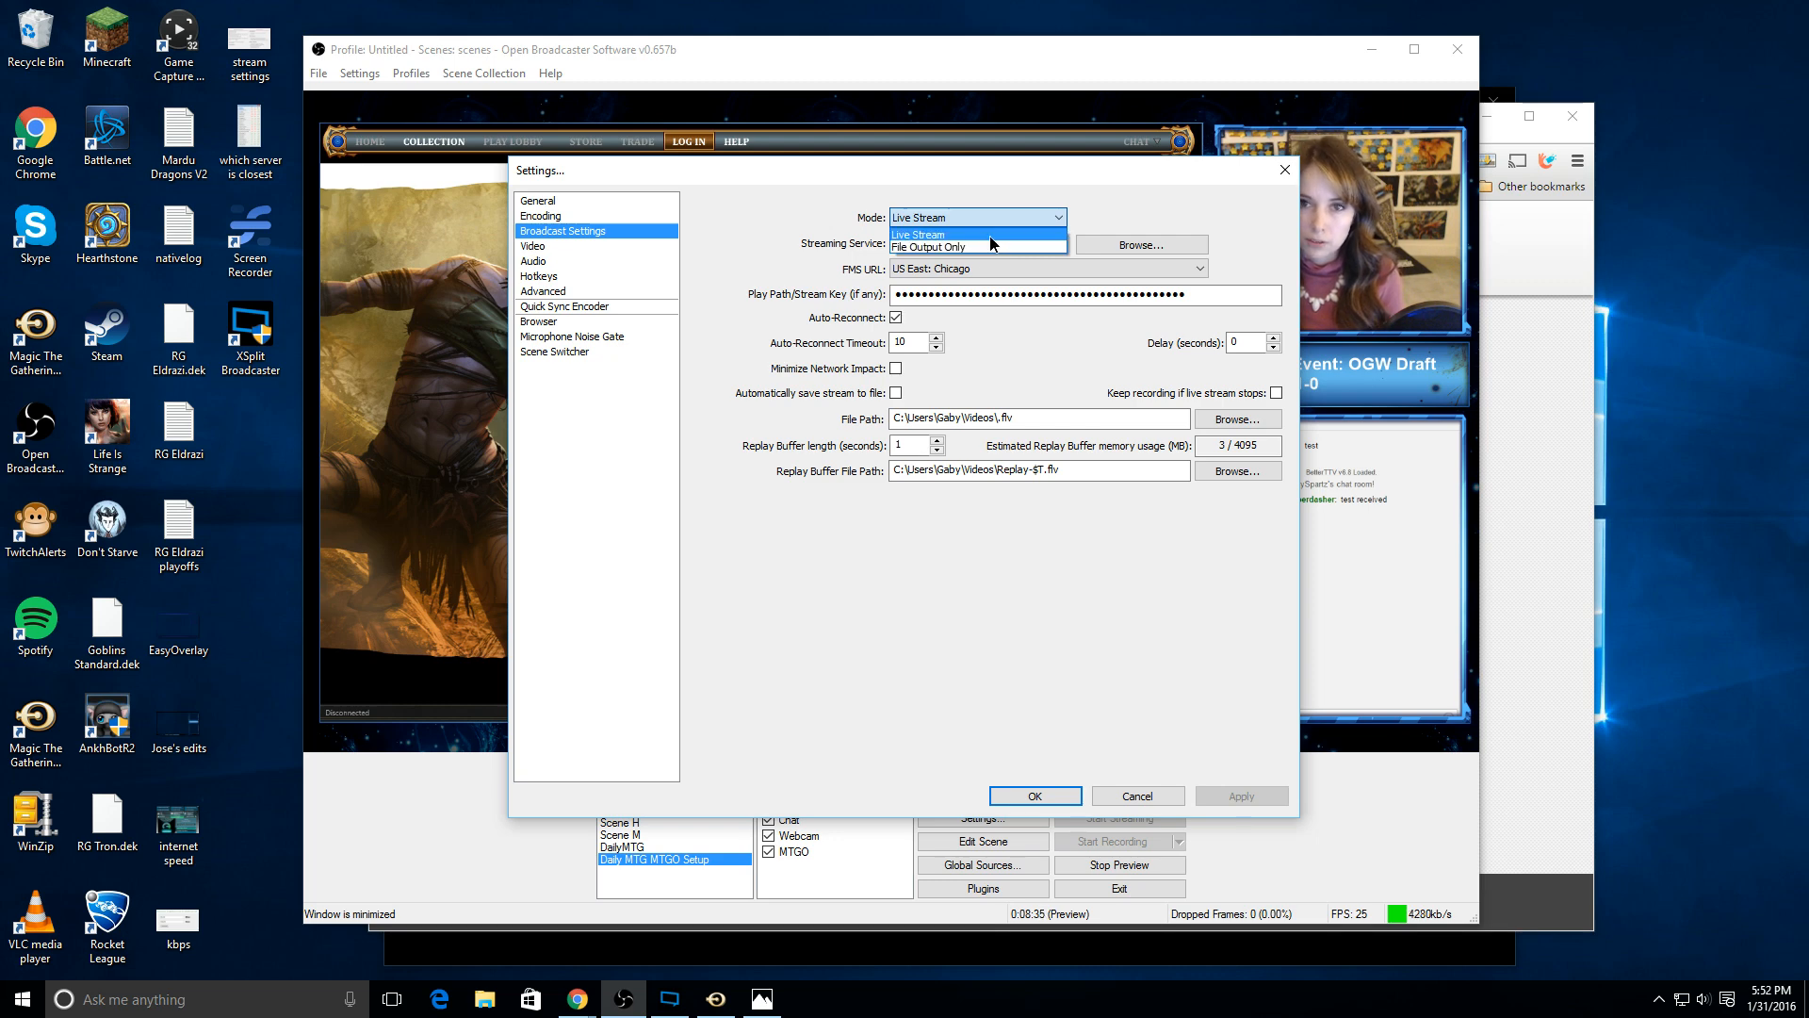
{"action": "left_click", "coordinate": [991, 236]}
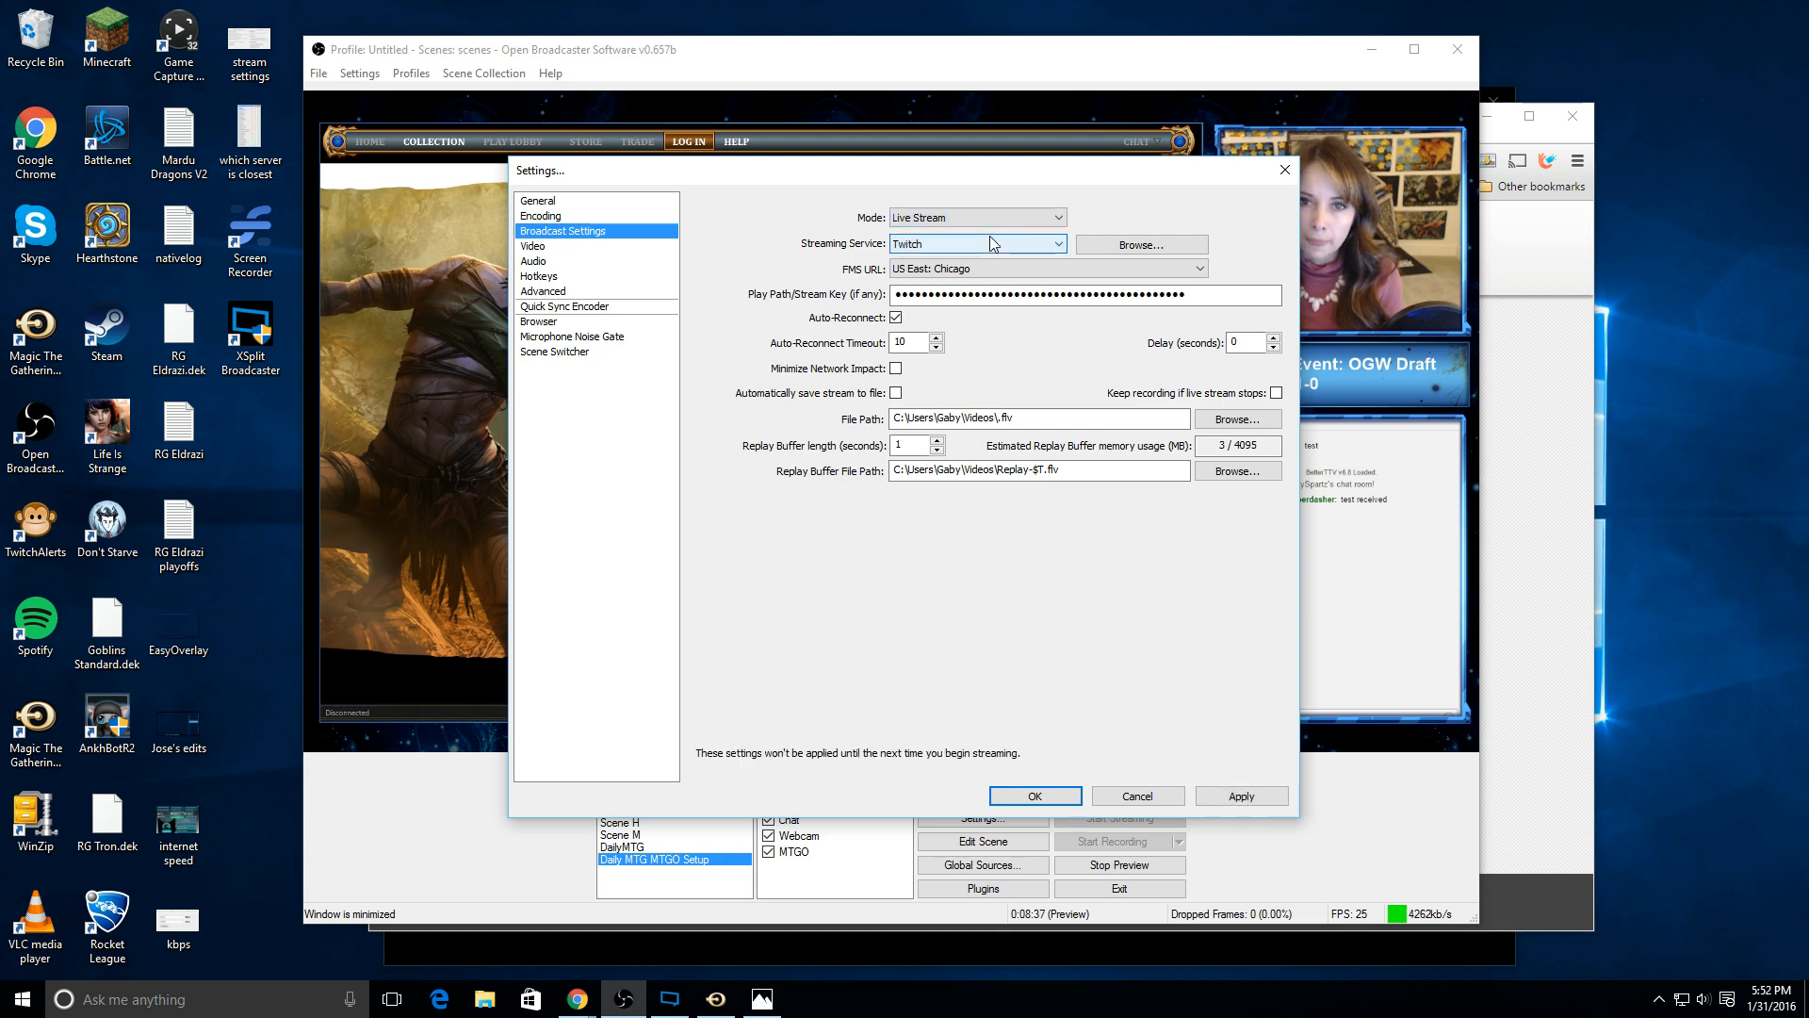
{"action": "left_click", "coordinate": [997, 245]}
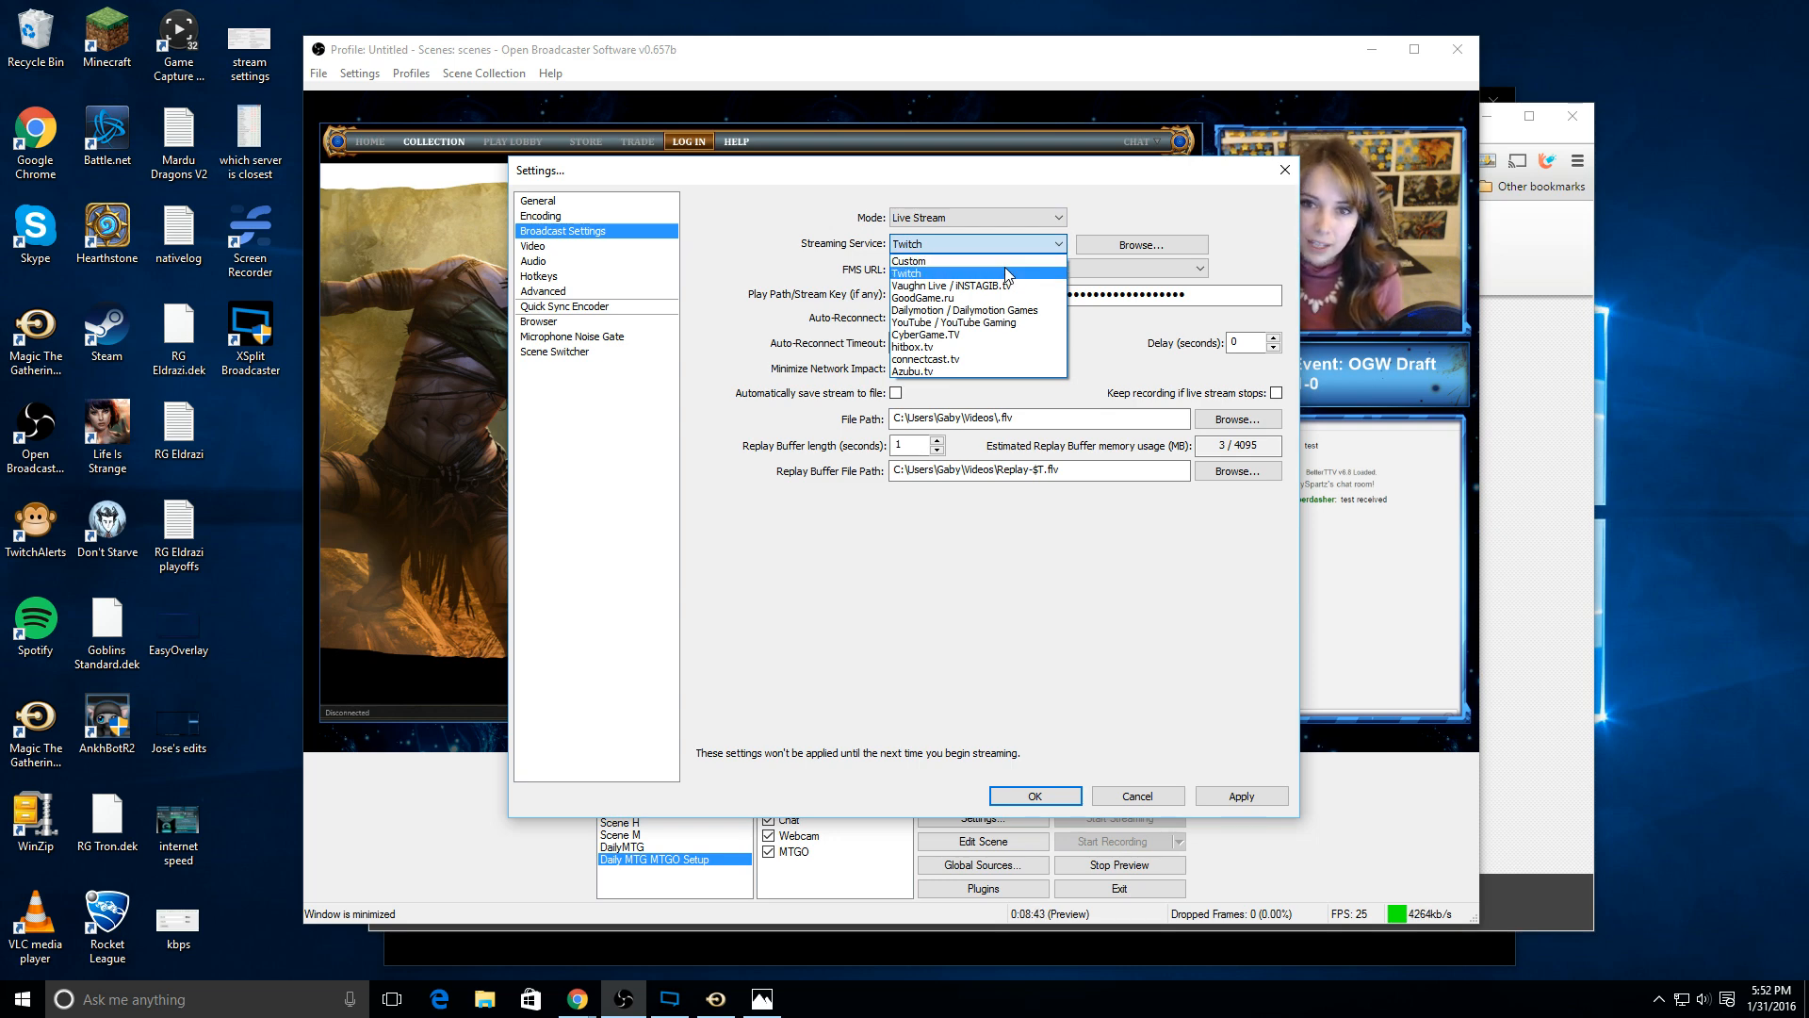
{"action": "left_click", "coordinate": [1005, 270]}
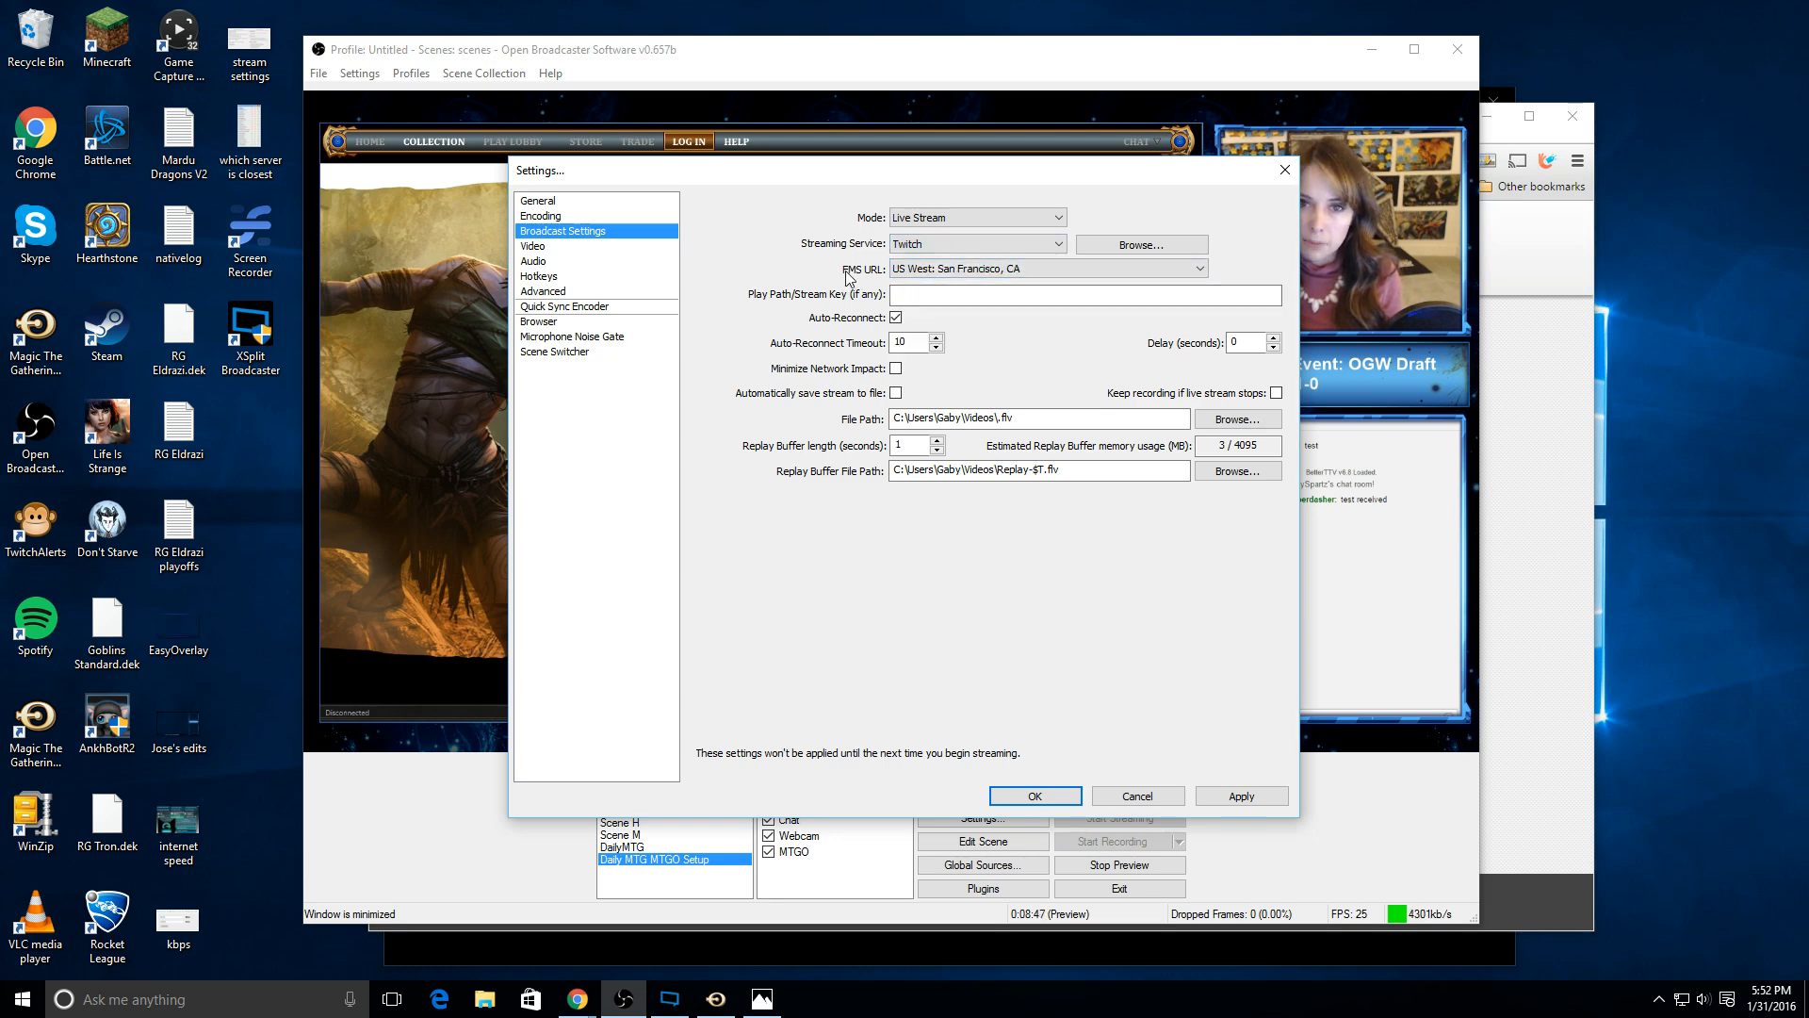
Step: Run JTVPing from JTVPing (2).zip, compare the Twitch ingest servers' latencies, and close the checker and its folder
{"action": "left_click", "coordinate": [965, 269]}
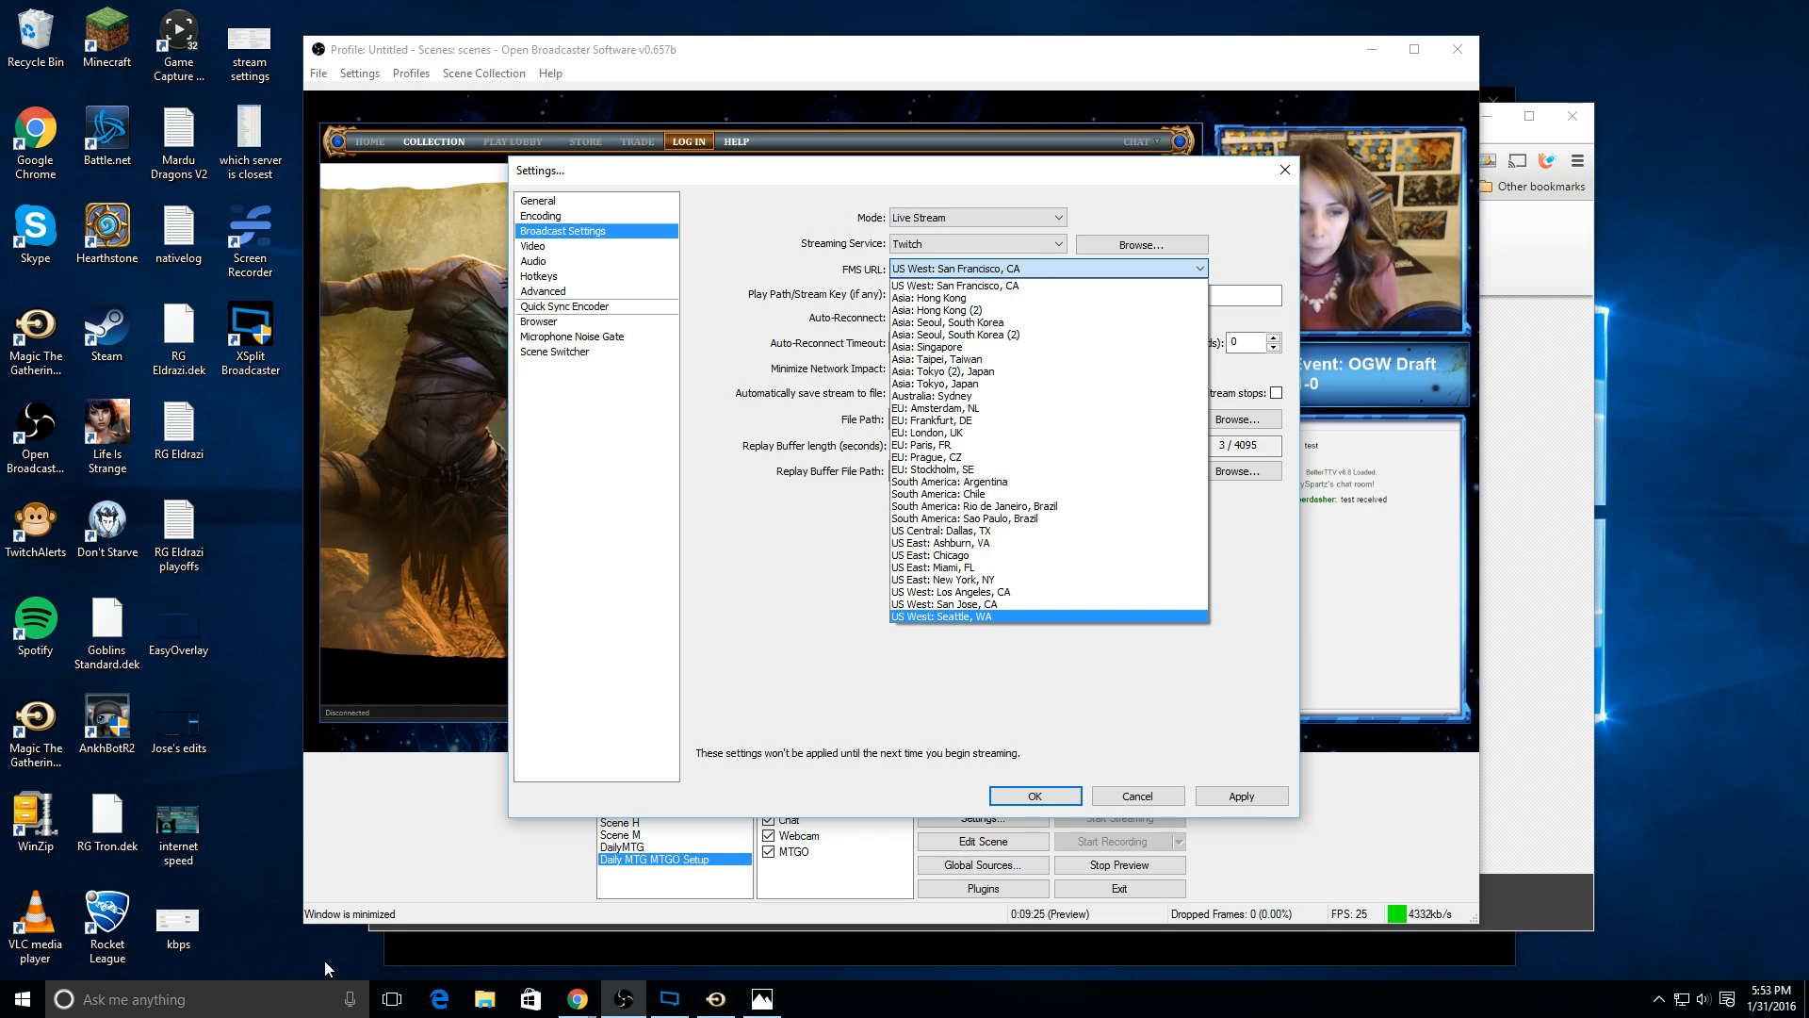
{"action": "left_click", "coordinate": [236, 1004]}
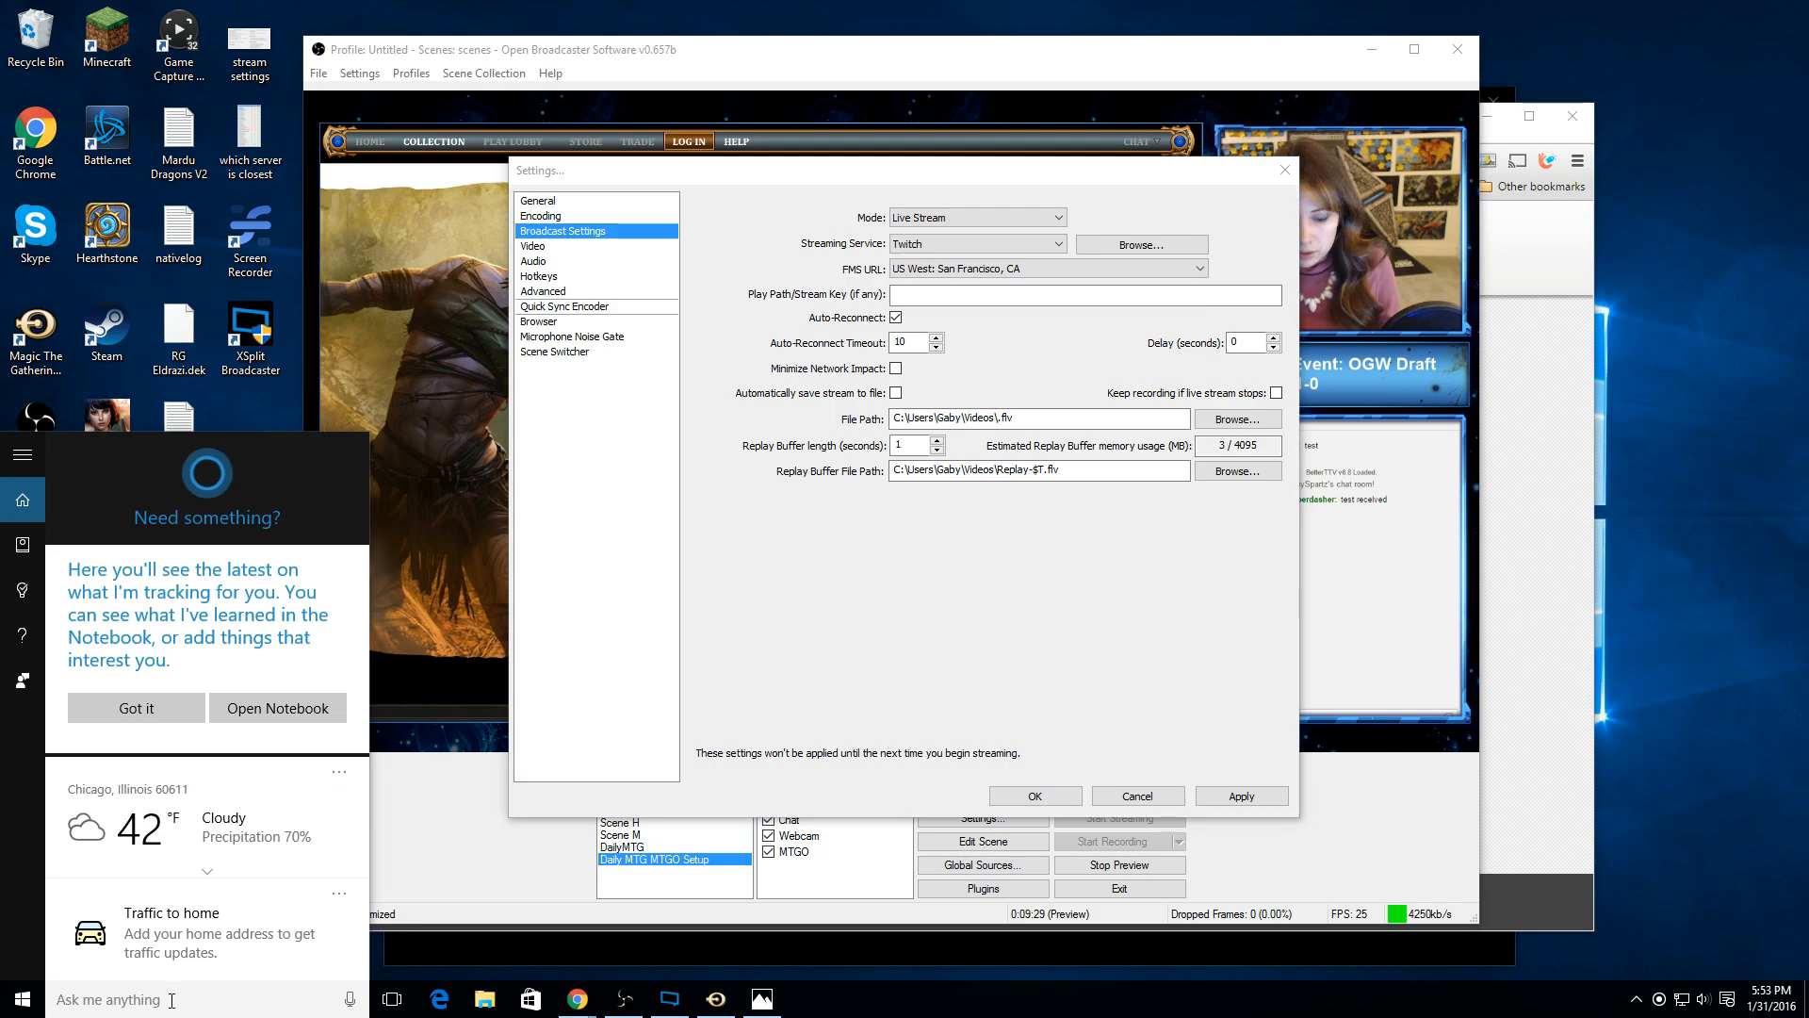
{"action": "type", "text": "jt"}
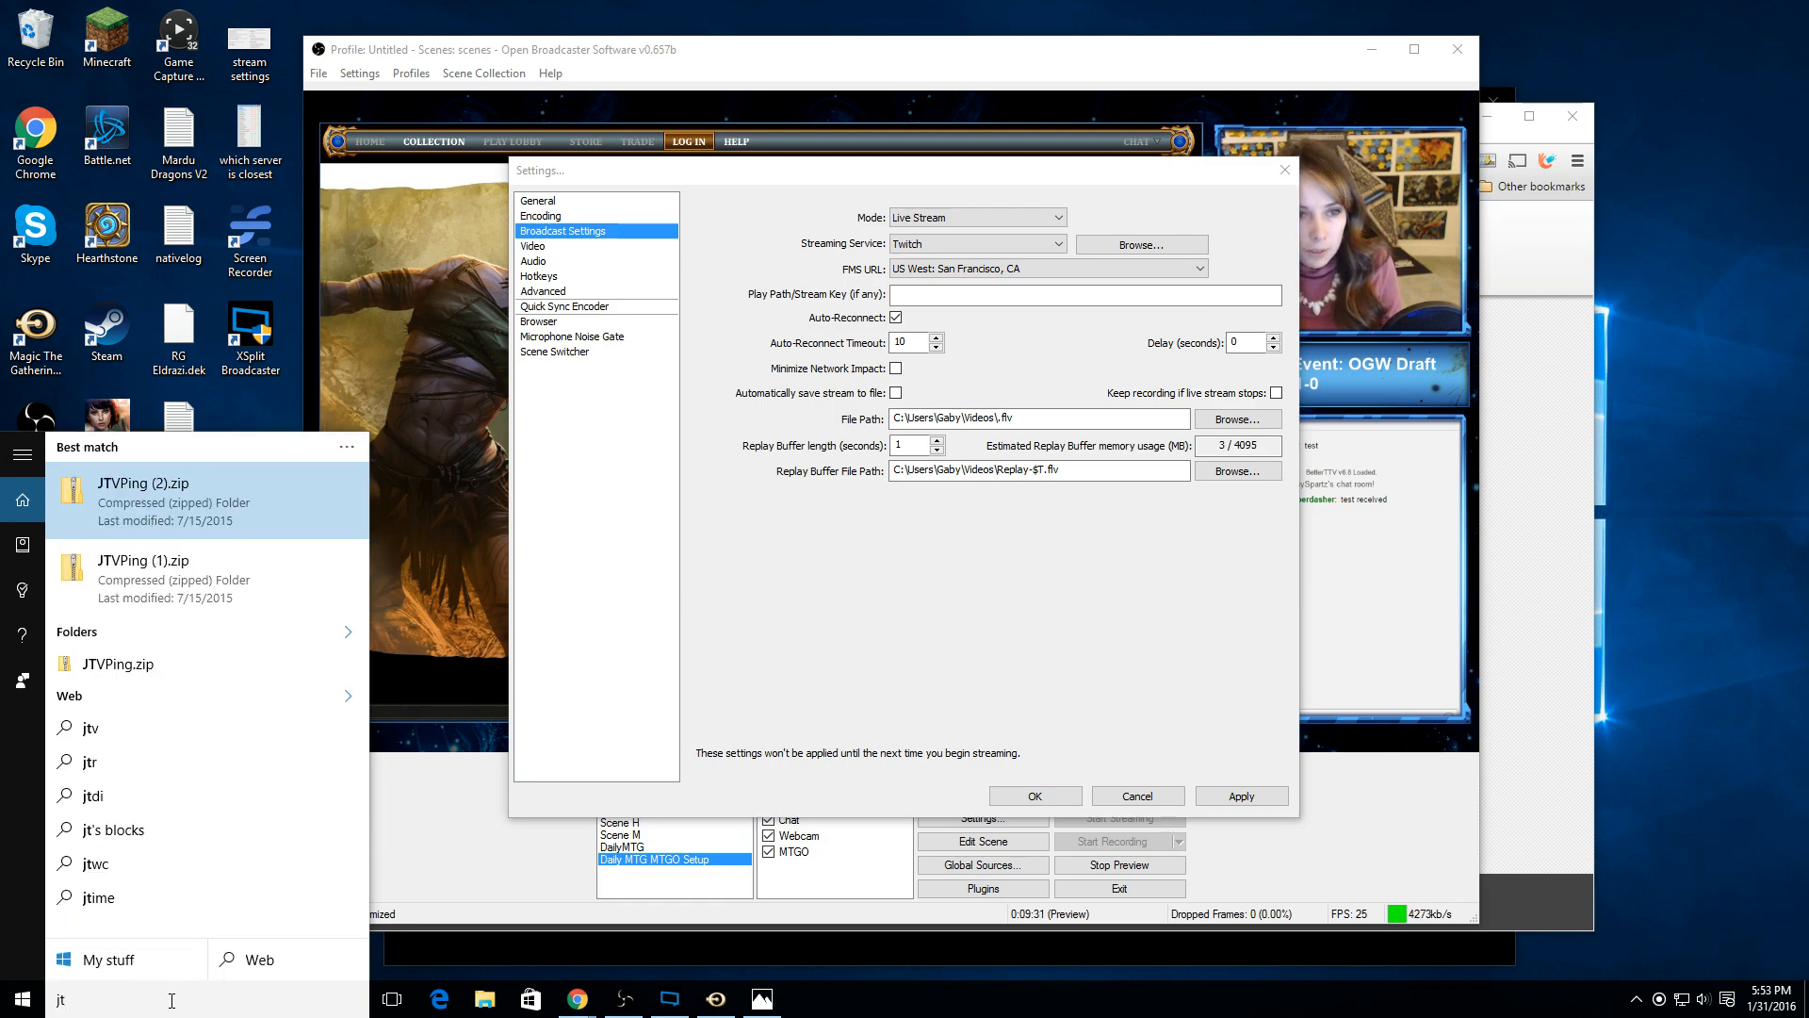
{"action": "left_click", "coordinate": [212, 512]}
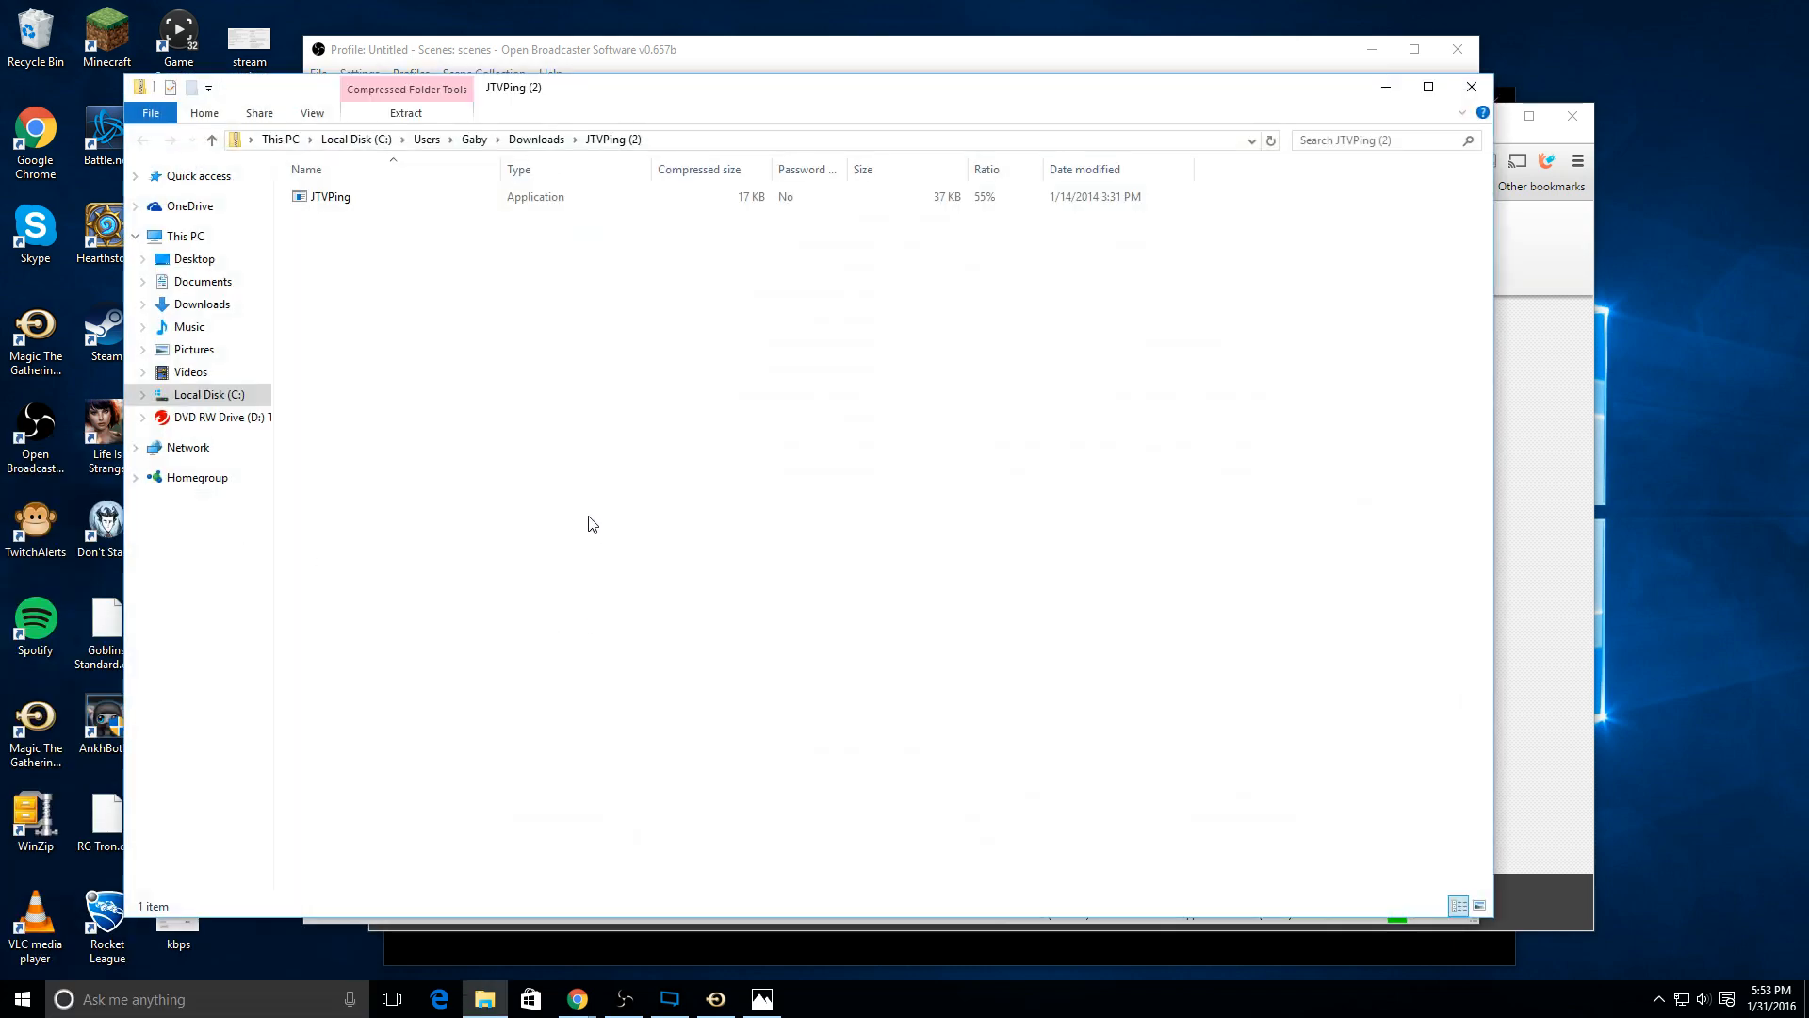
{"action": "double_click", "coordinate": [366, 199]}
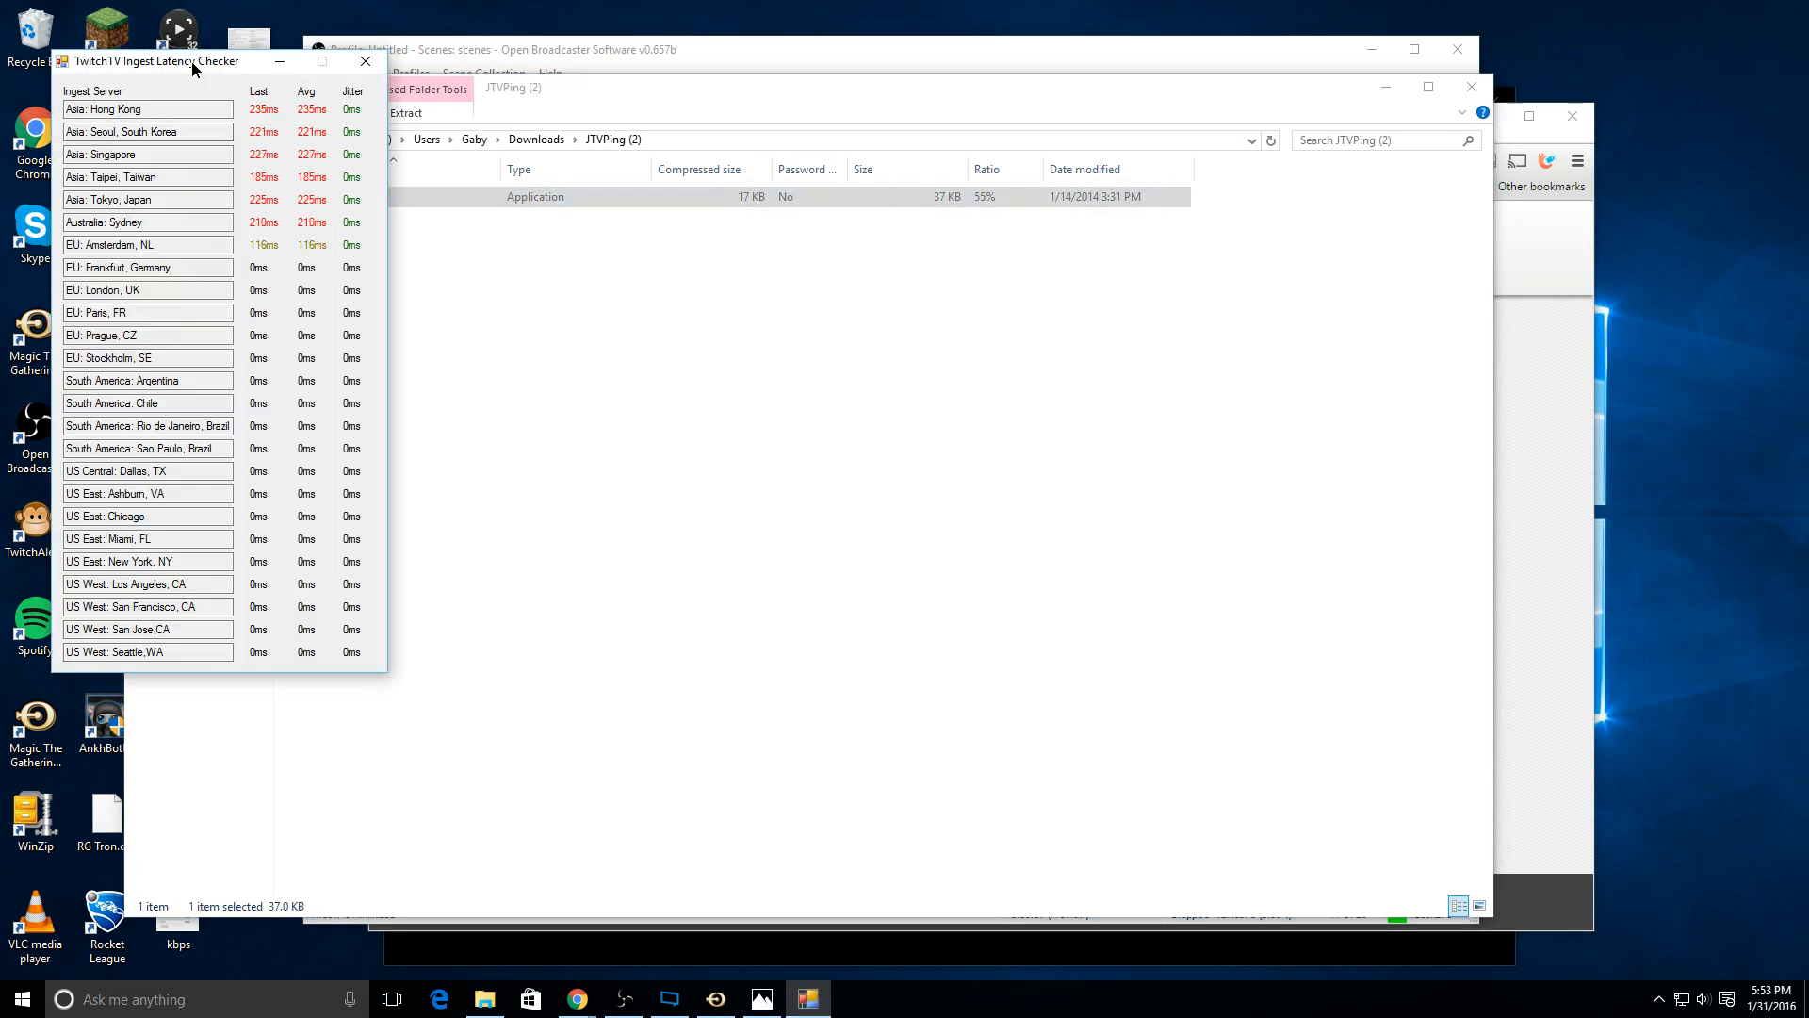
{"action": "left_click_drag", "start_coordinate": [193, 68], "coordinate": [920, 147]}
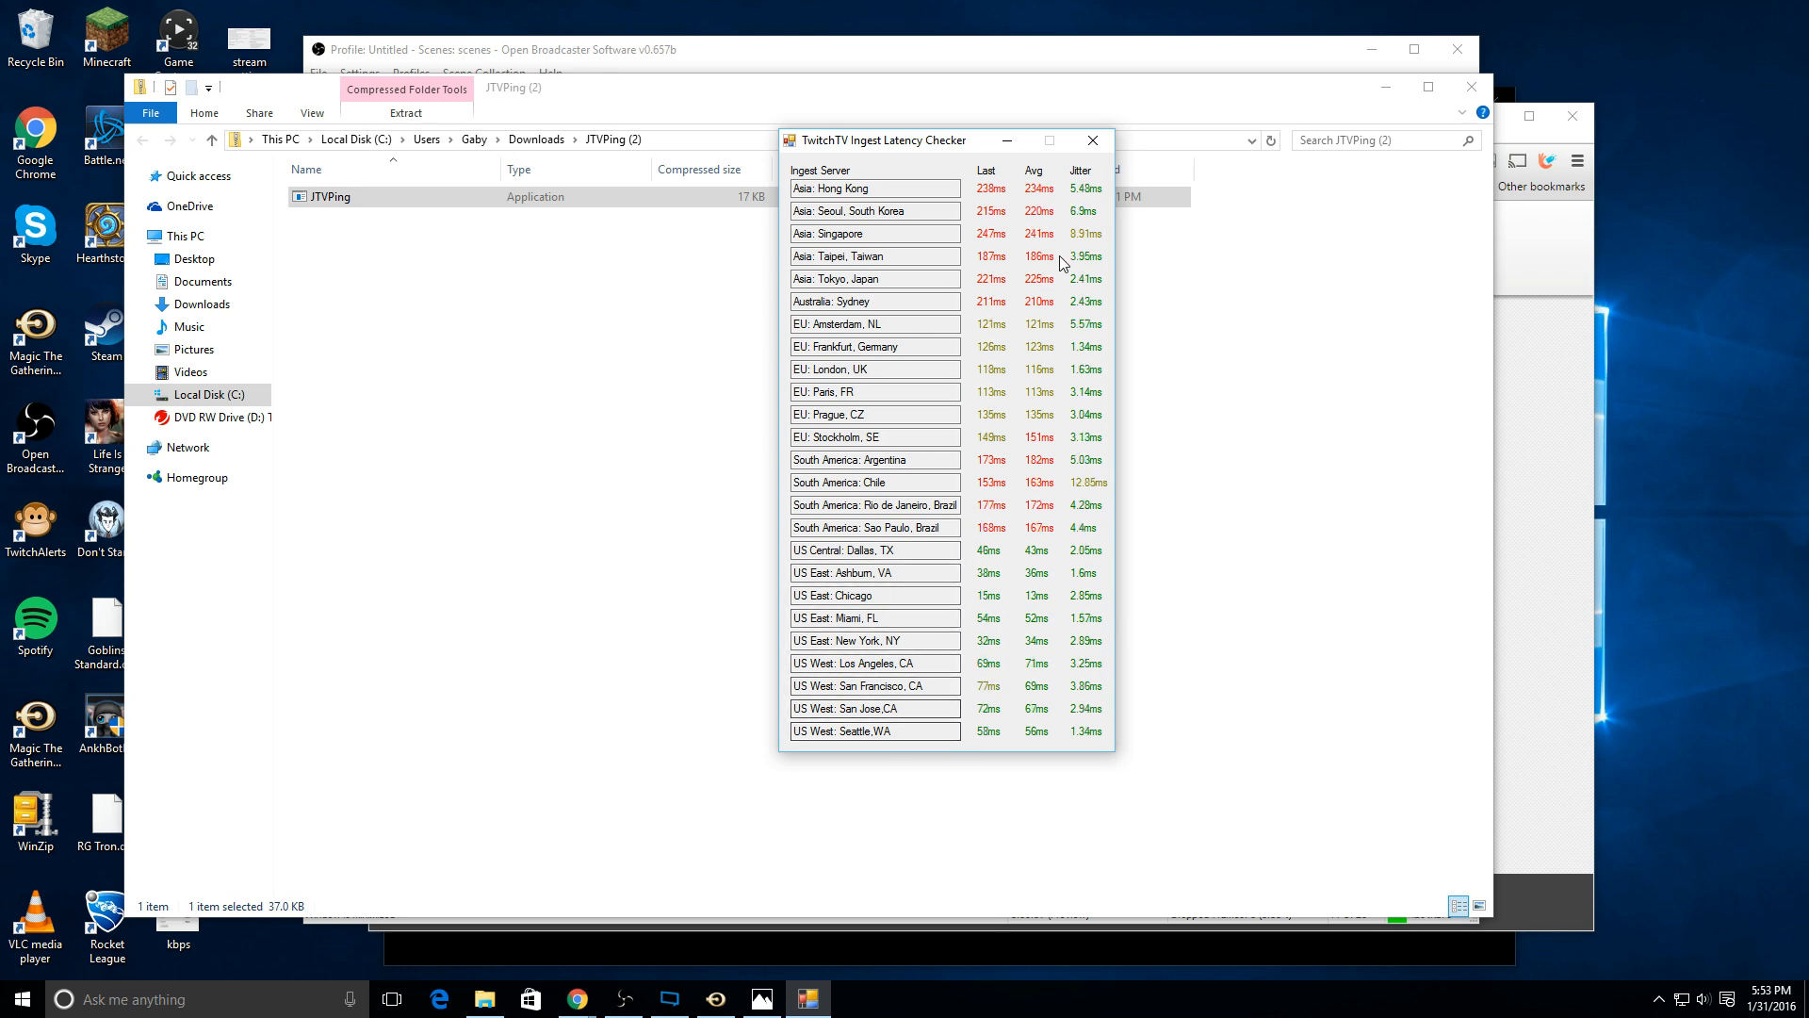
{"action": "left_click", "coordinate": [1093, 139]}
{"action": "left_click", "coordinate": [1476, 84]}
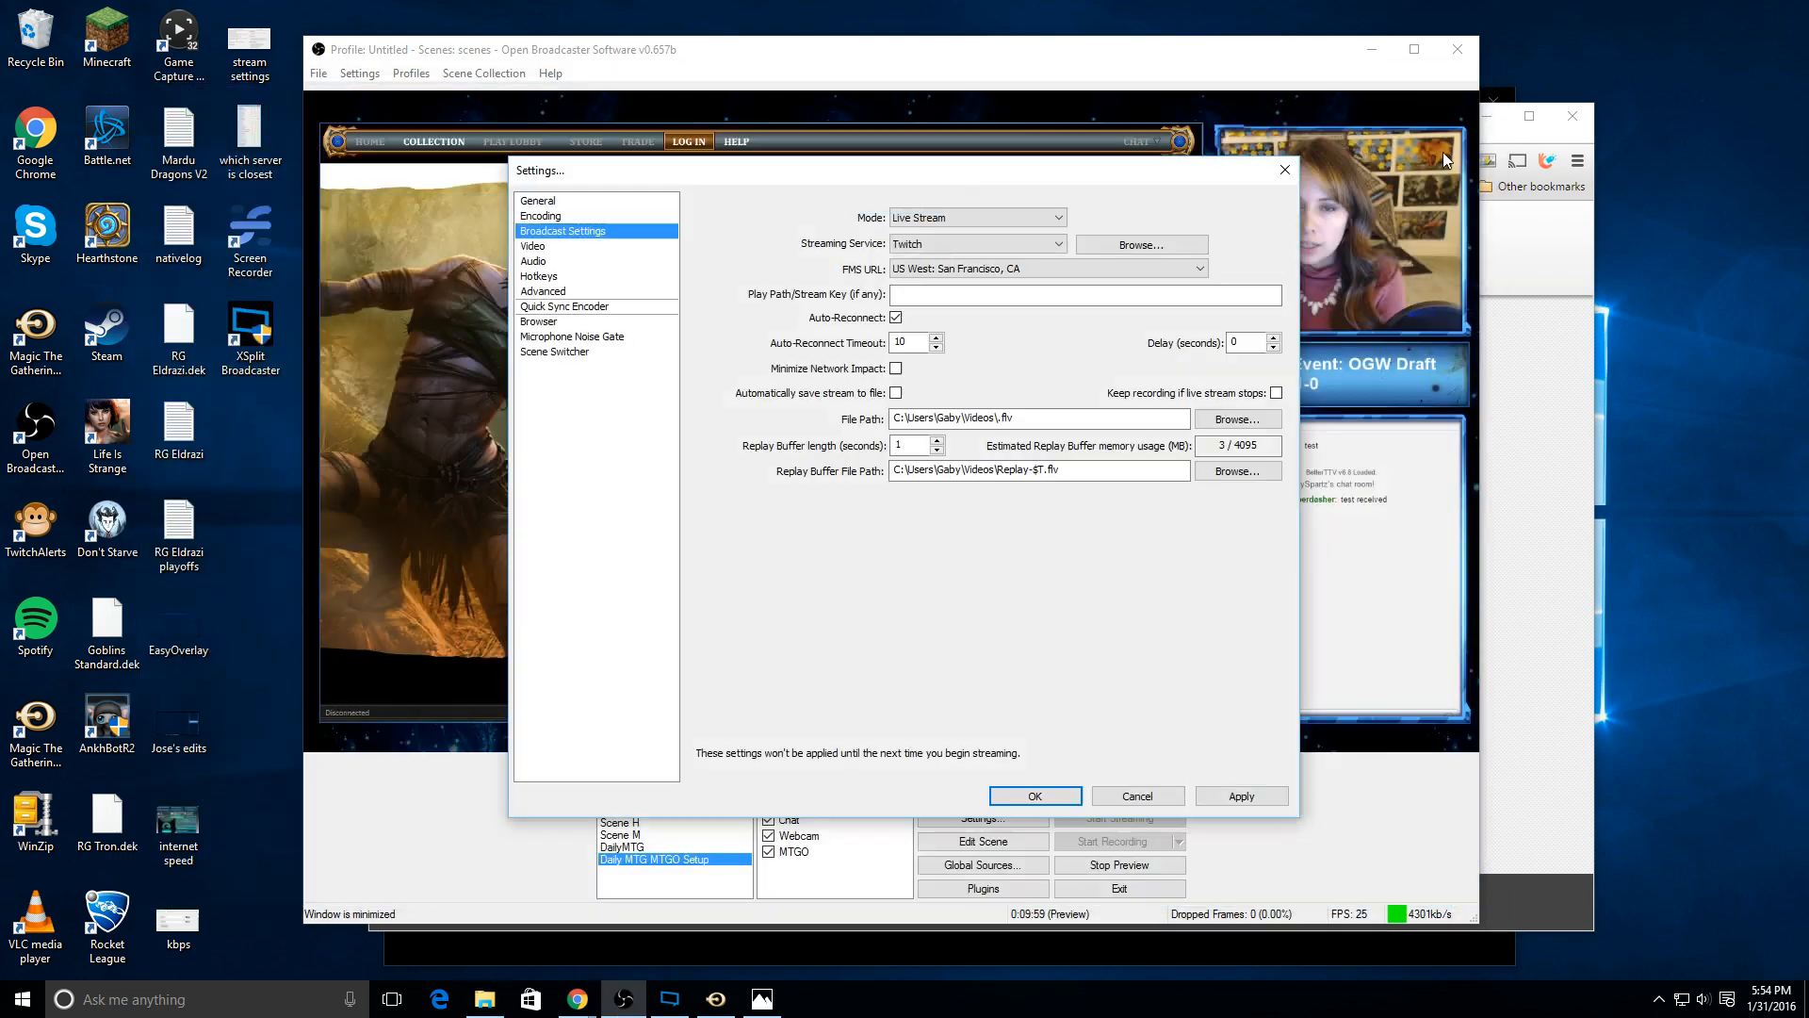
Step: Set the FMS URL to US East: Chicago
{"action": "left_click_drag", "start_coordinate": [1031, 165], "coordinate": [1093, 167]}
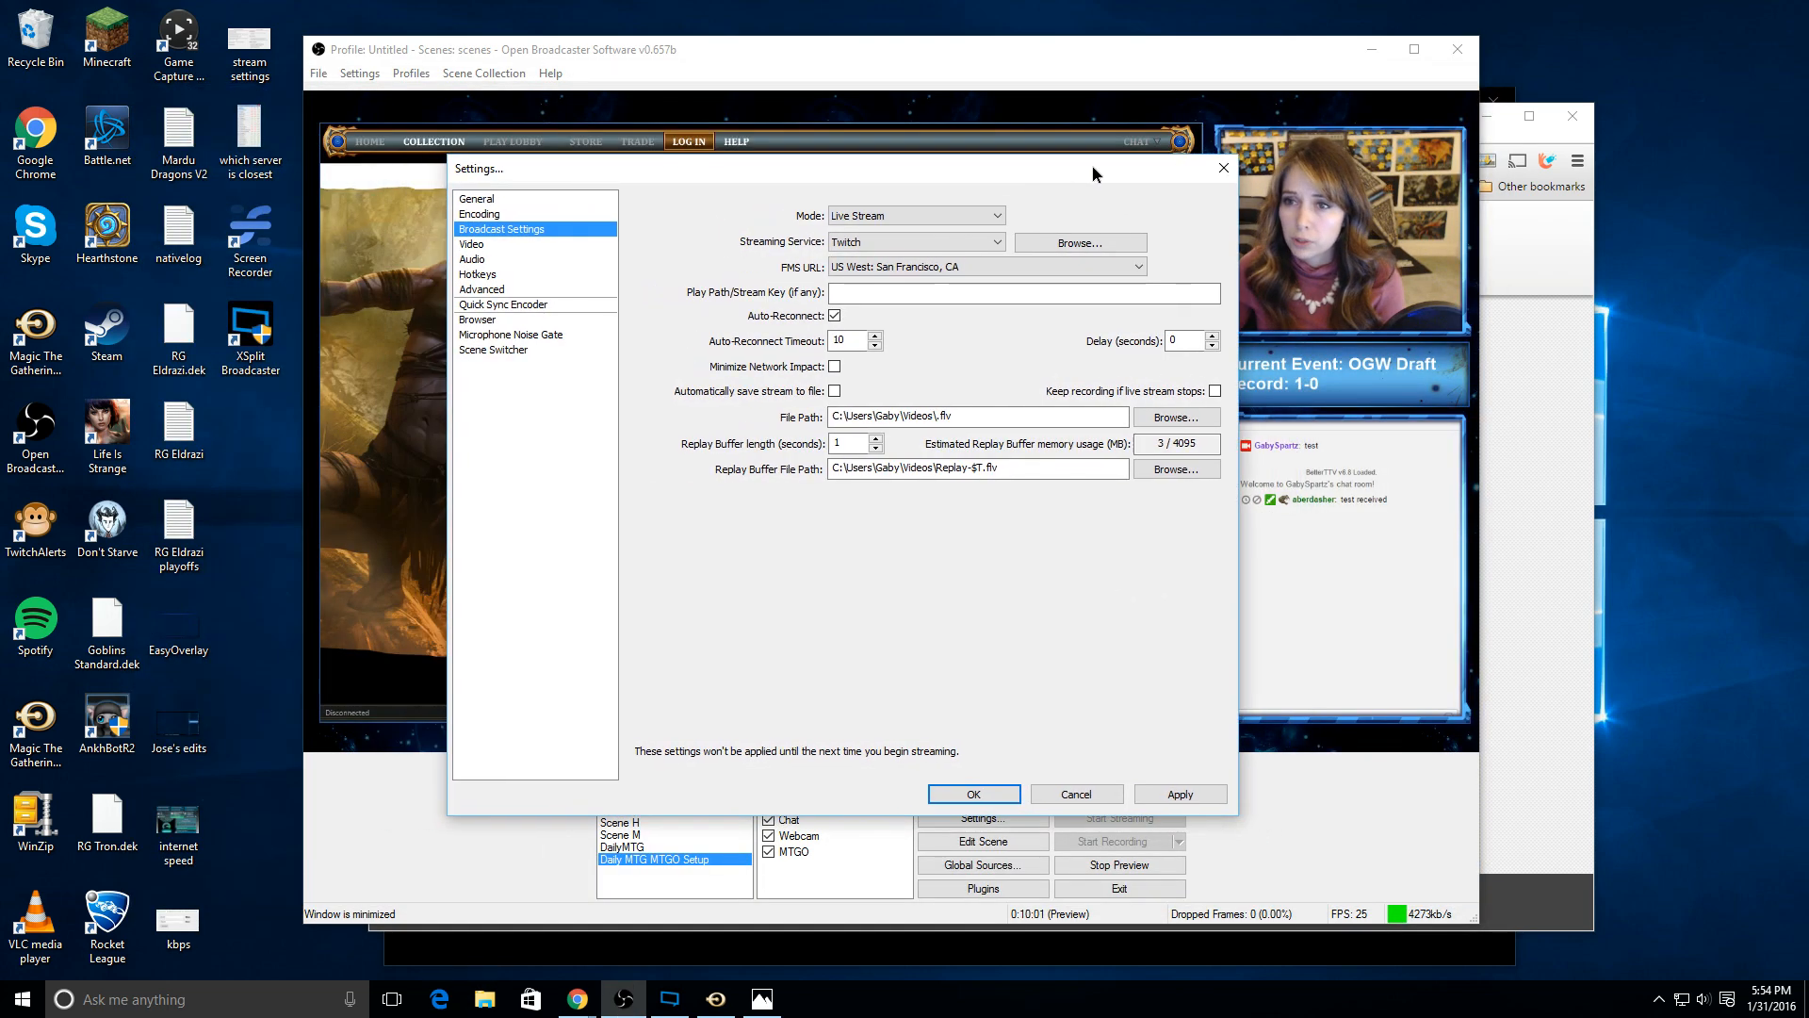
{"action": "left_click", "coordinate": [994, 274]}
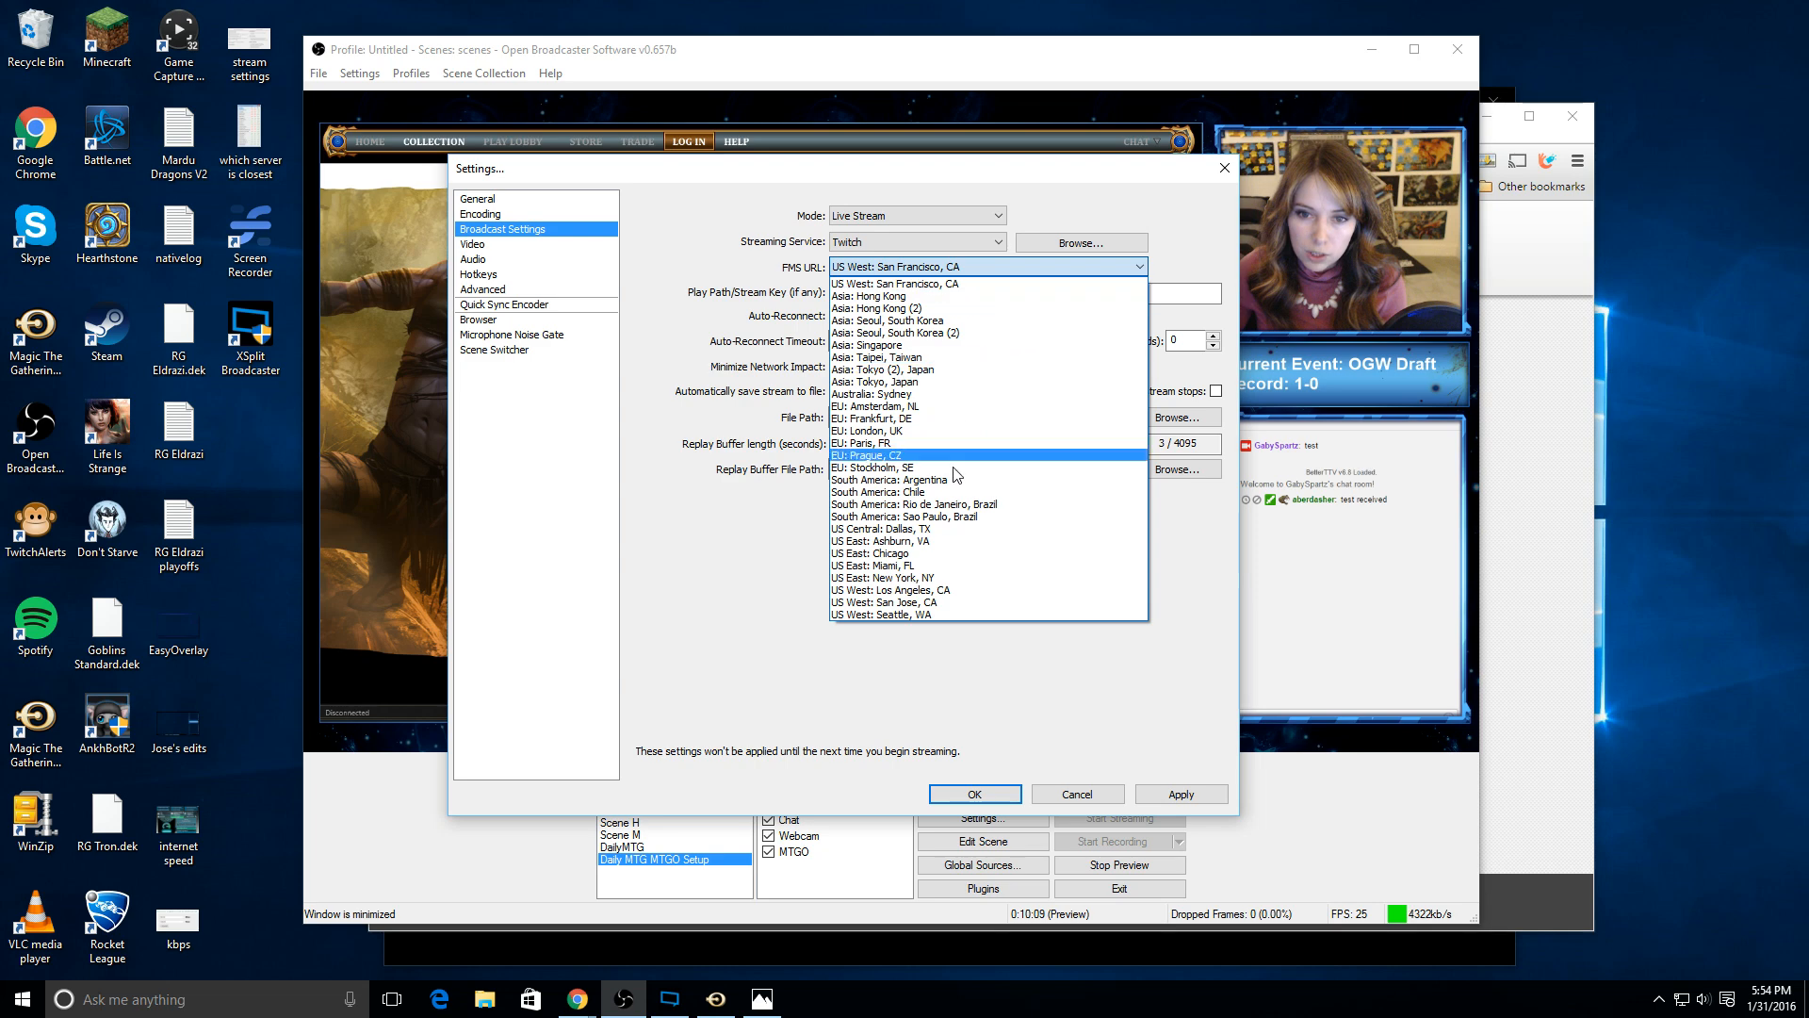
{"action": "left_click", "coordinate": [942, 554]}
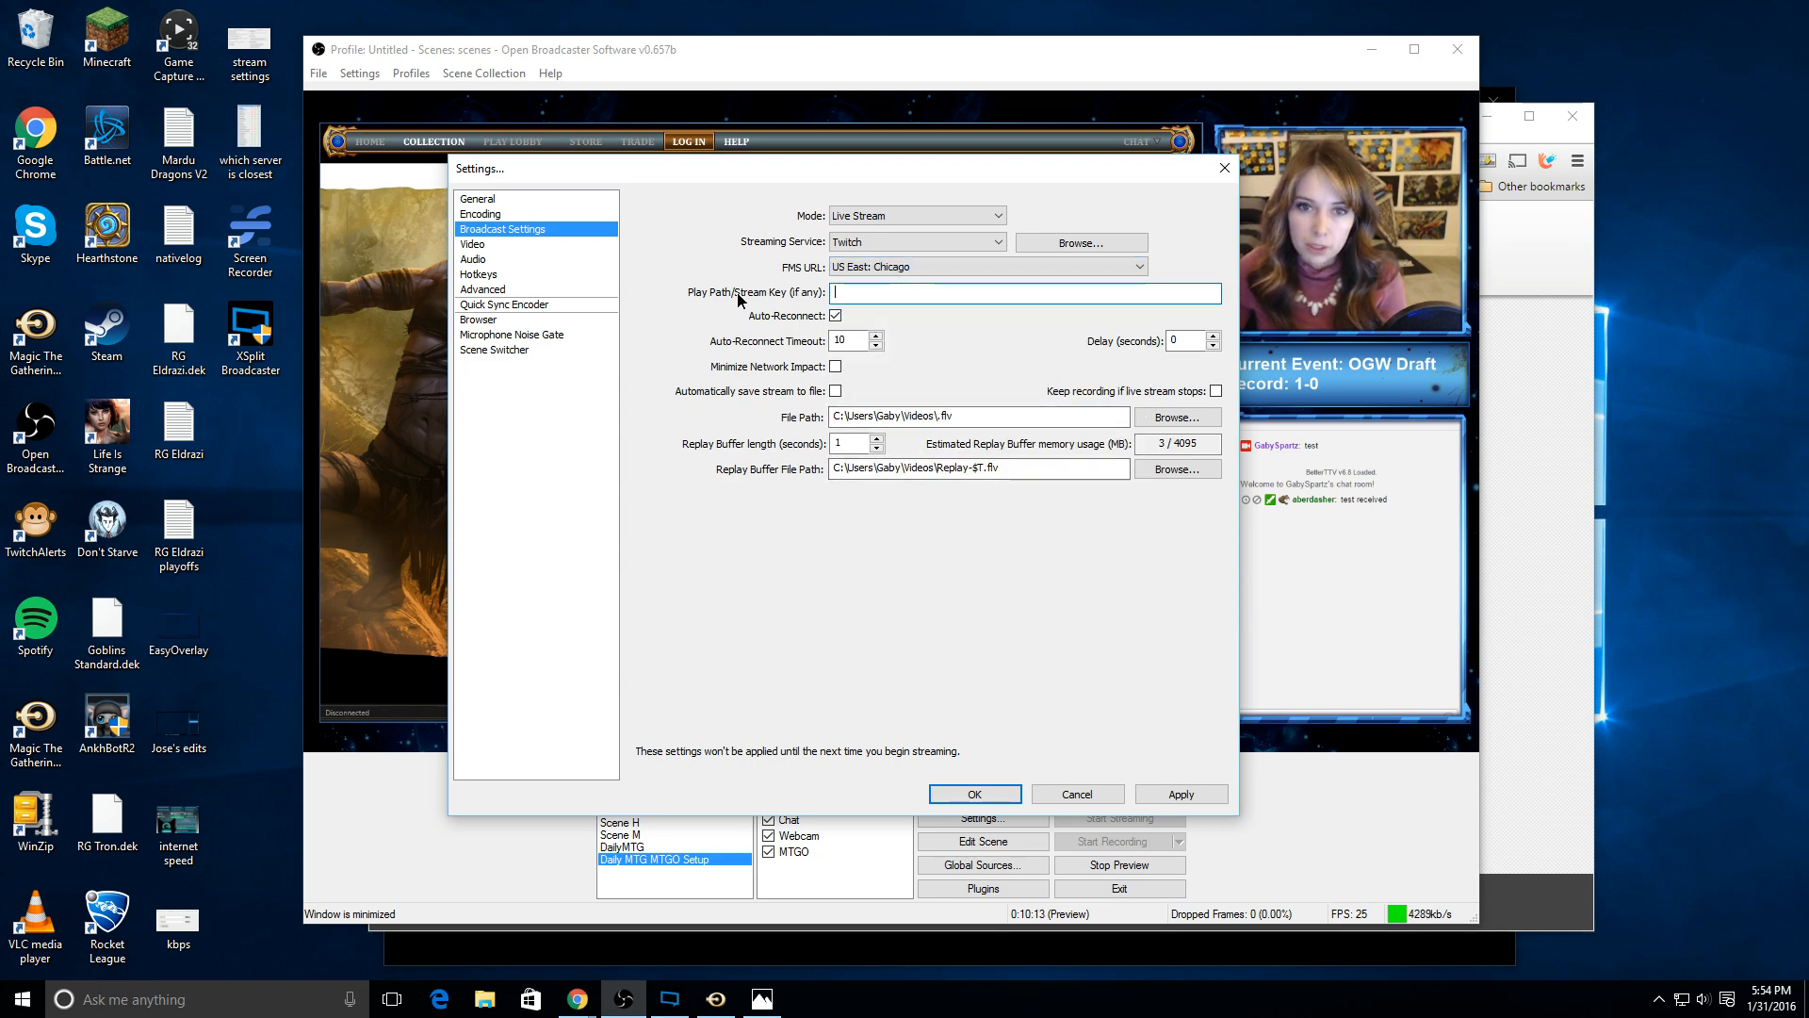
Step: Switch to the browser, load twitch.tv in a new tab, and go to the channel dashboard's Stream Key page
{"action": "left_click", "coordinate": [839, 296]}
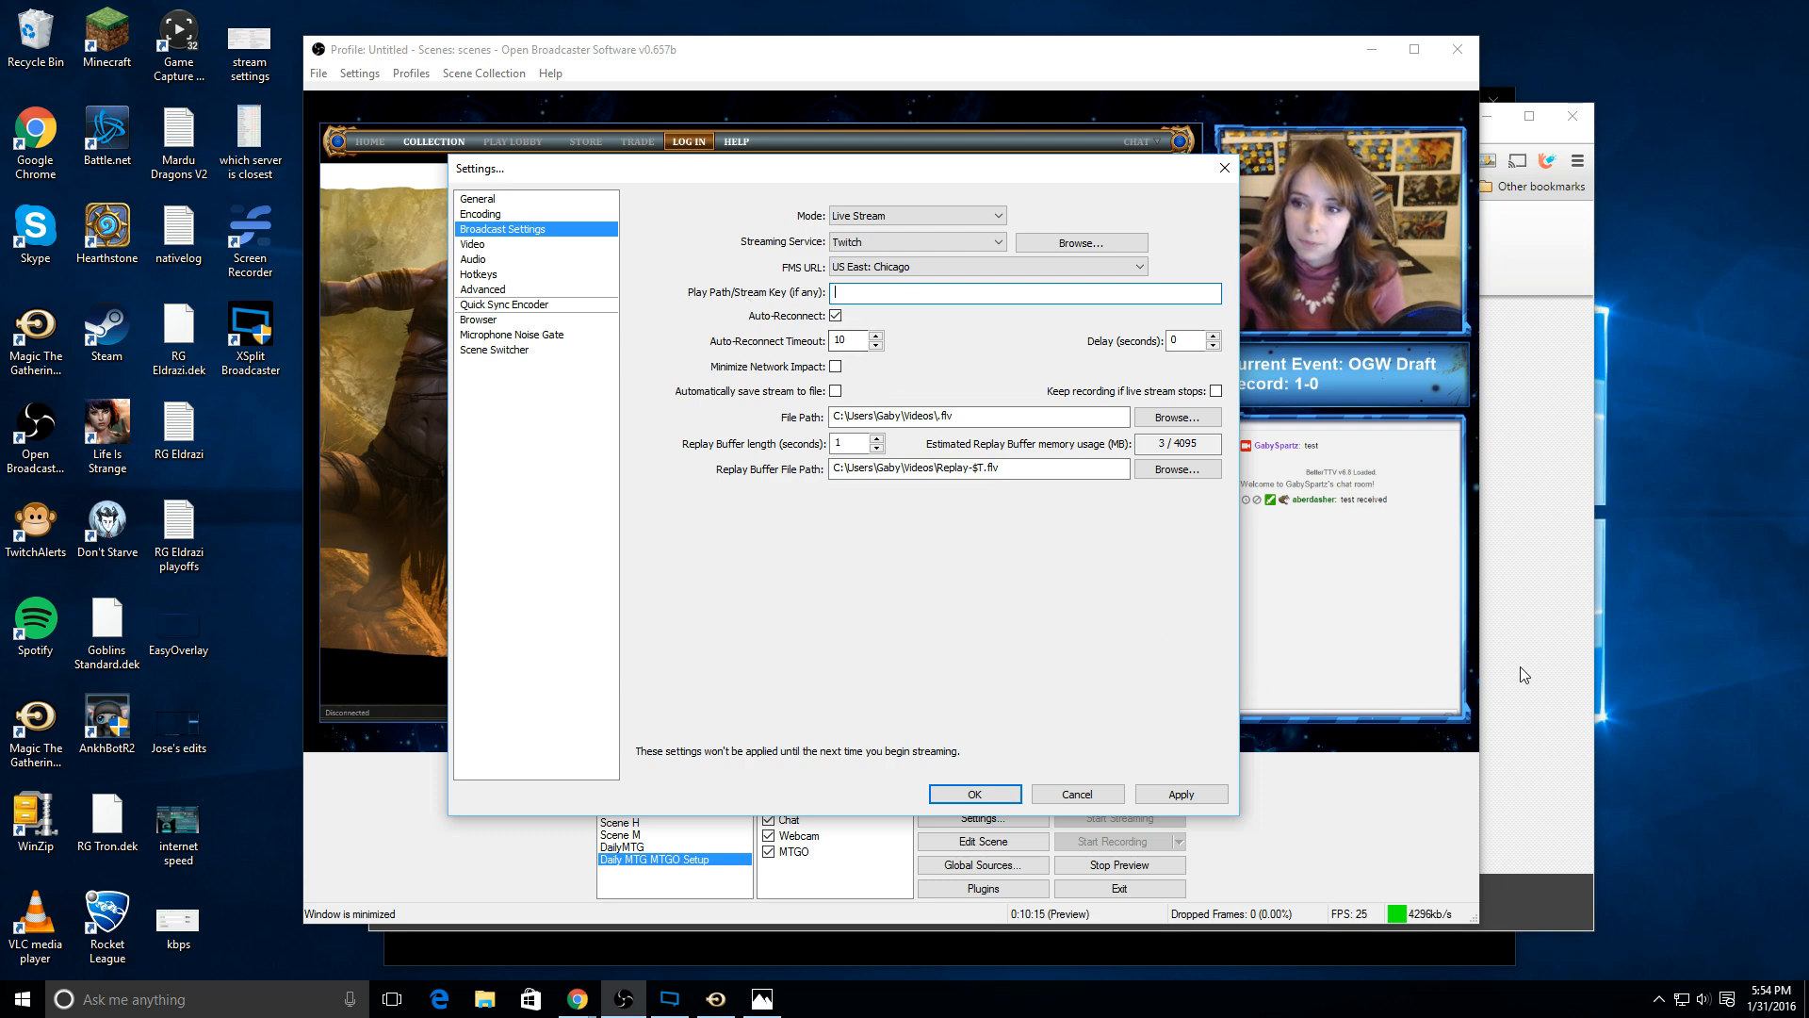
{"action": "key", "text": "alt+Tab"}
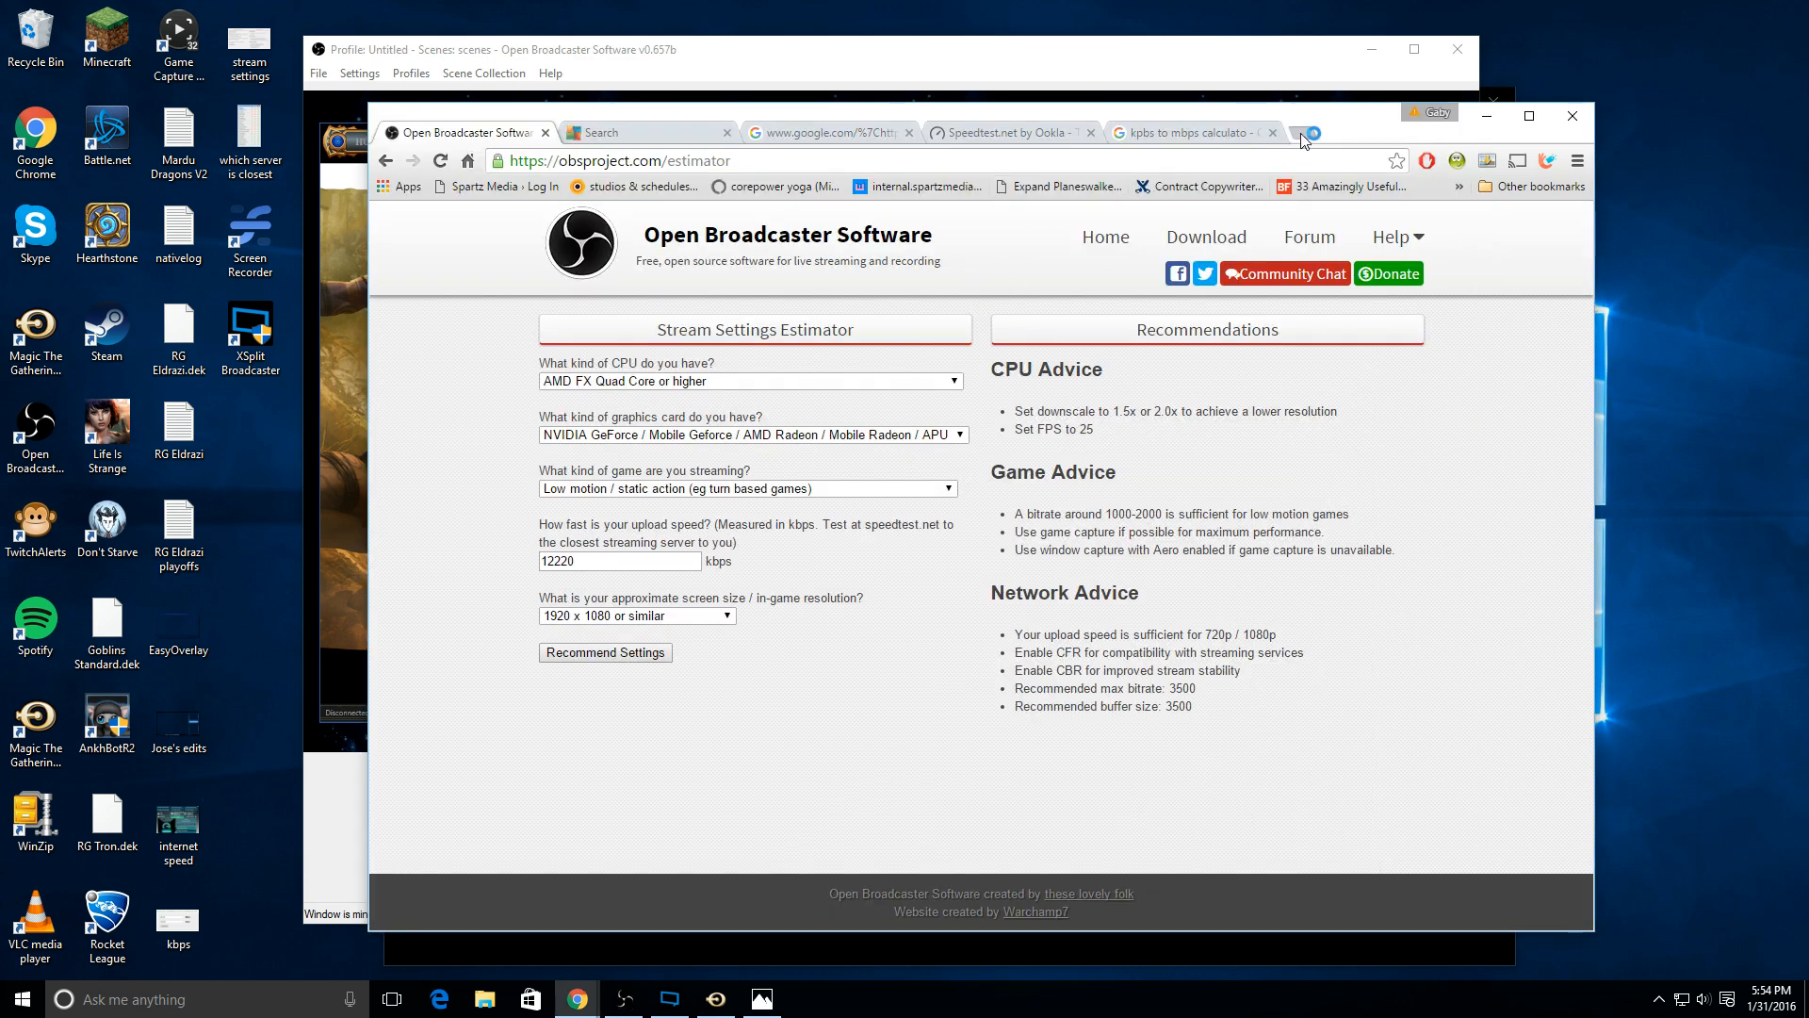
{"action": "left_click", "coordinate": [1304, 132]}
{"action": "type", "text": "twitch.tv"}
{"action": "key", "text": "Return"}
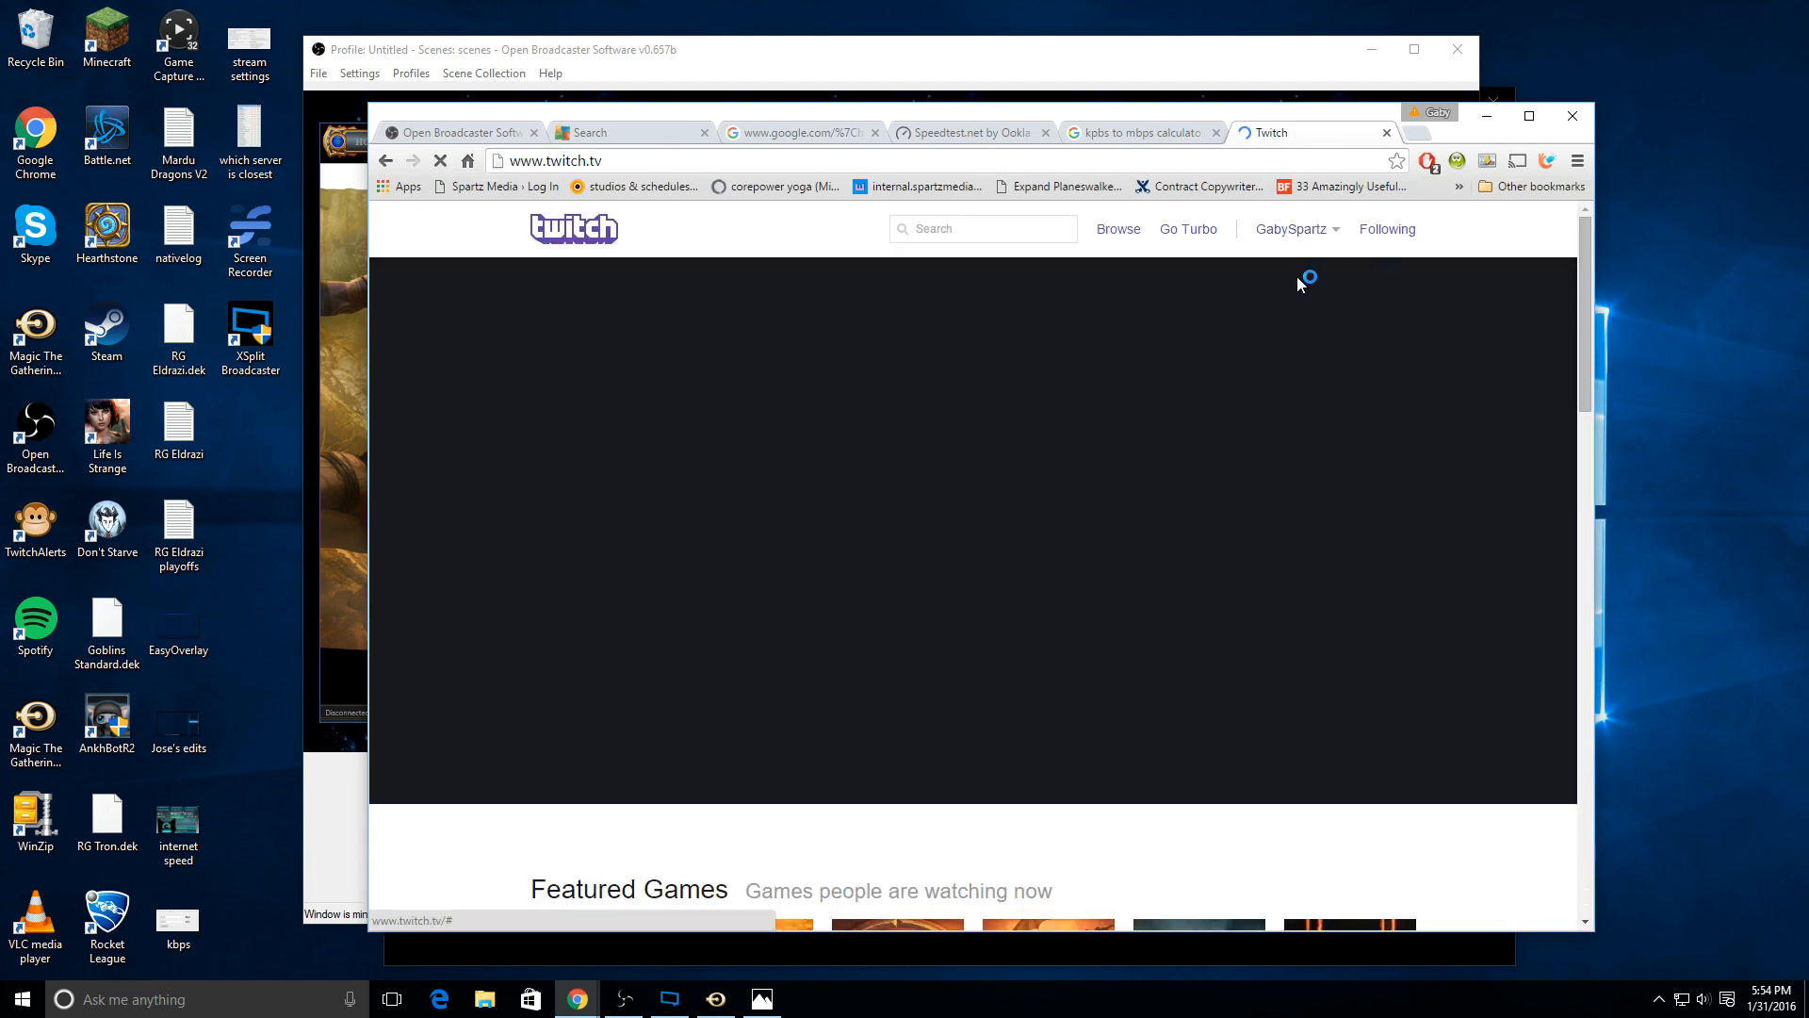
{"action": "left_click", "coordinate": [1303, 229]}
{"action": "left_click", "coordinate": [1248, 275]}
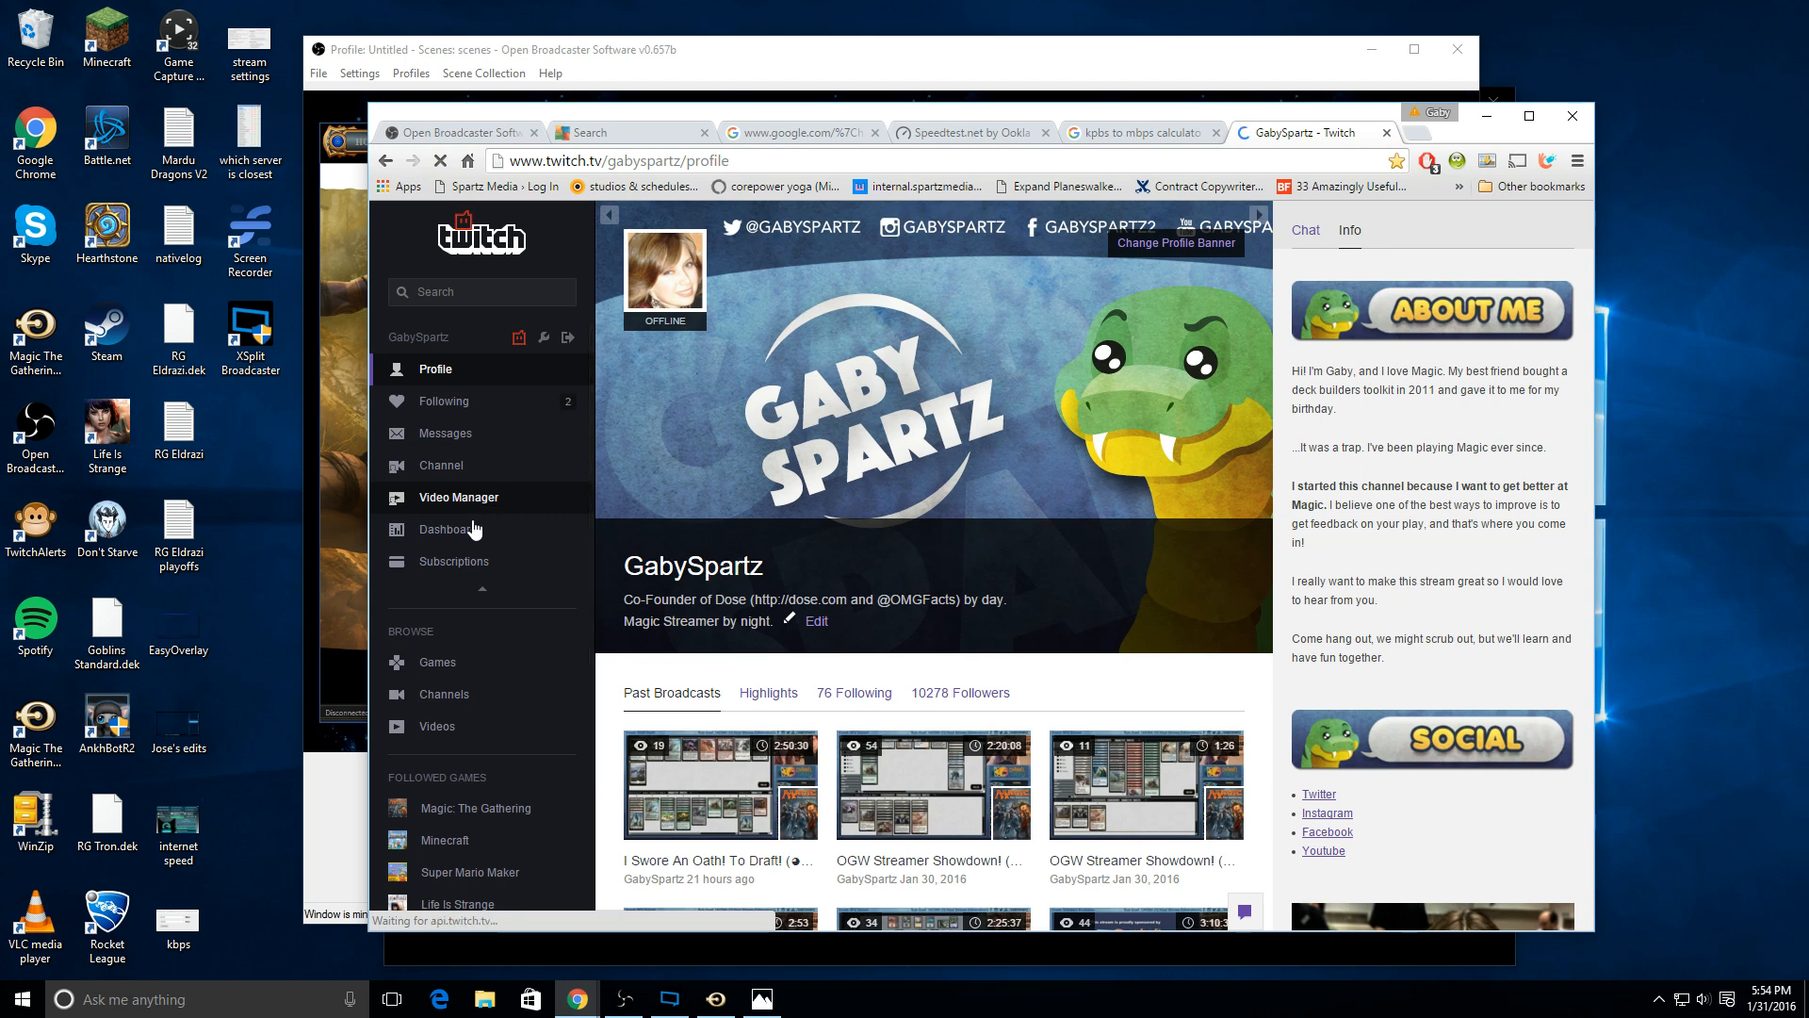
{"action": "left_click", "coordinate": [457, 533]}
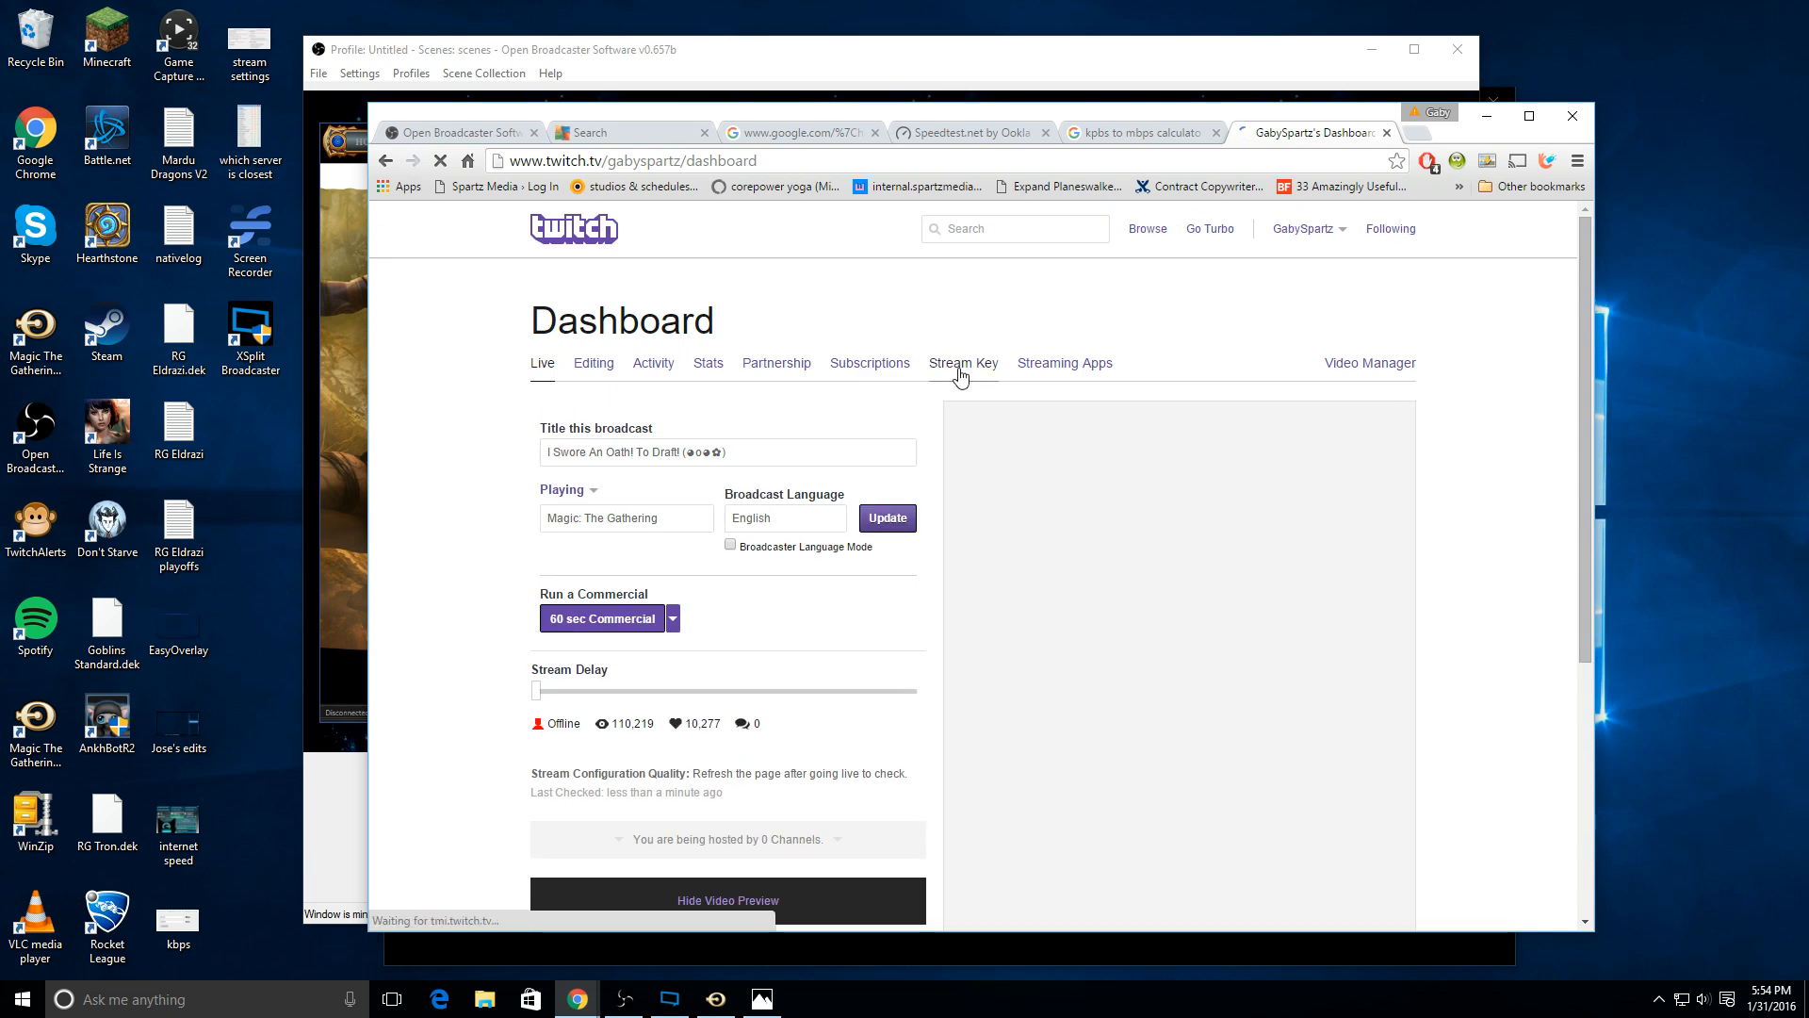
{"action": "left_click", "coordinate": [960, 364]}
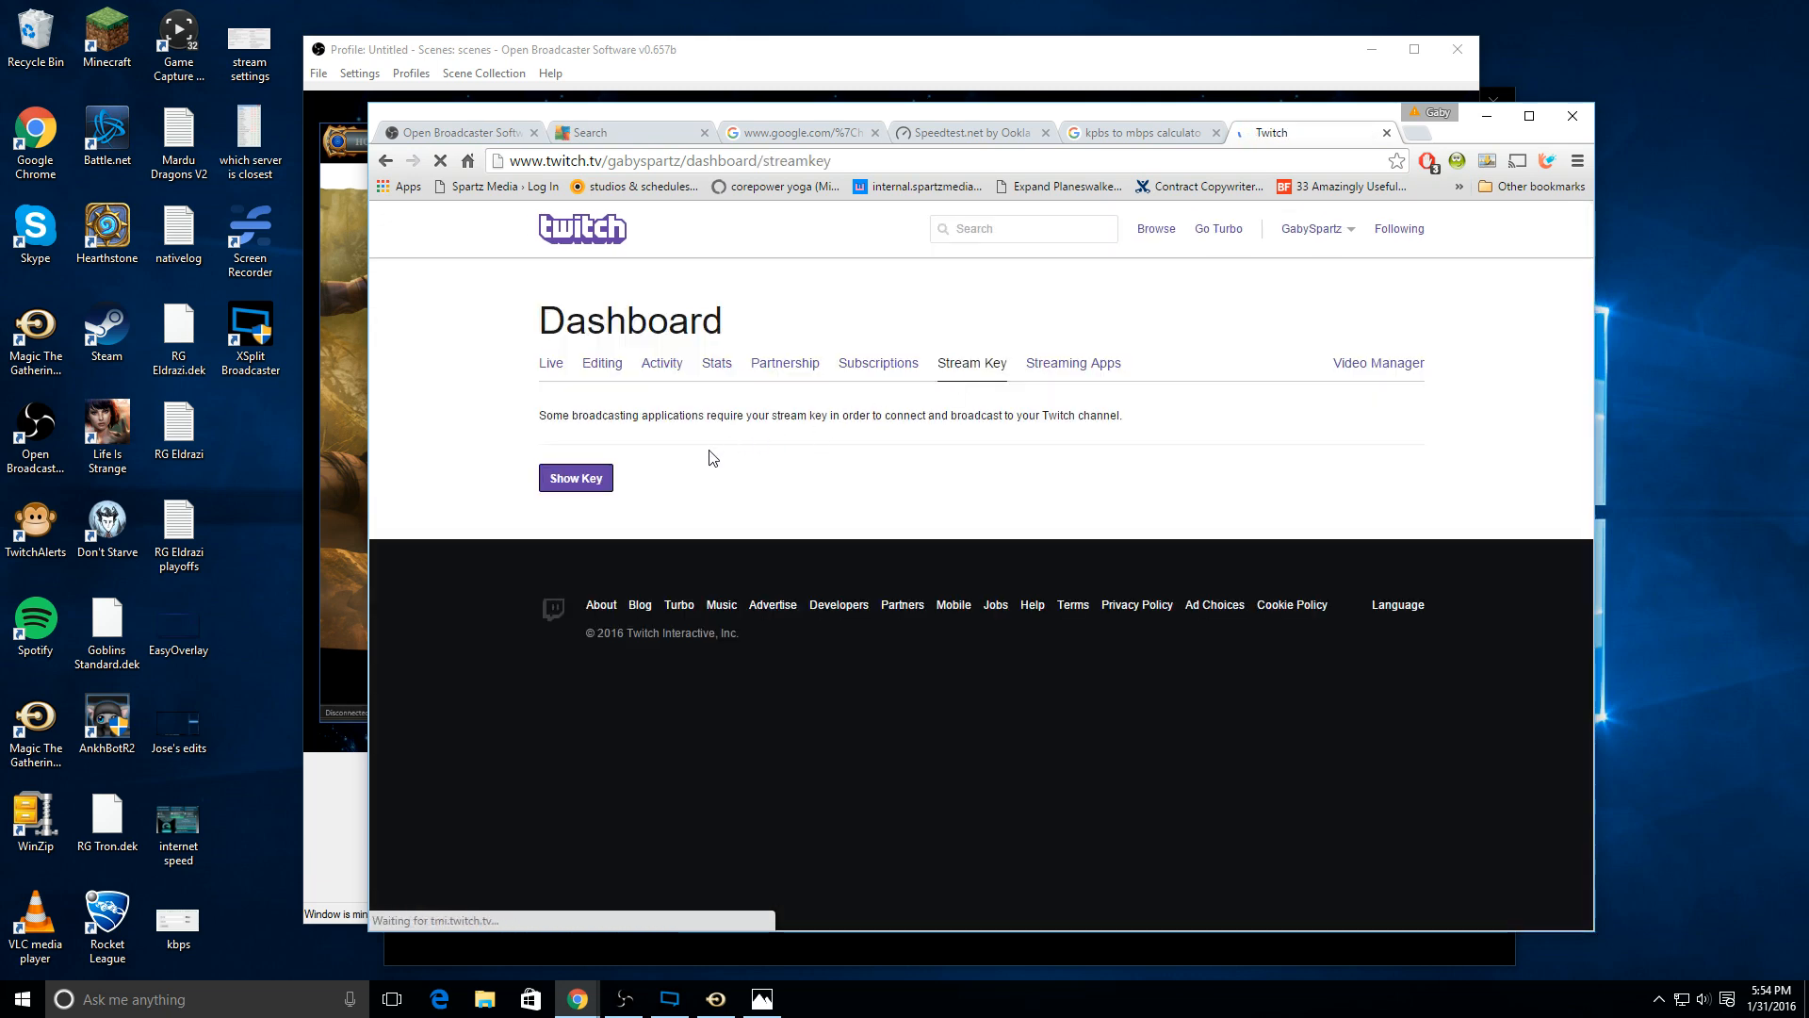
Step: Reveal the channel's stream key, acknowledging the sharing warning, and copy it
{"action": "left_click", "coordinate": [569, 479]}
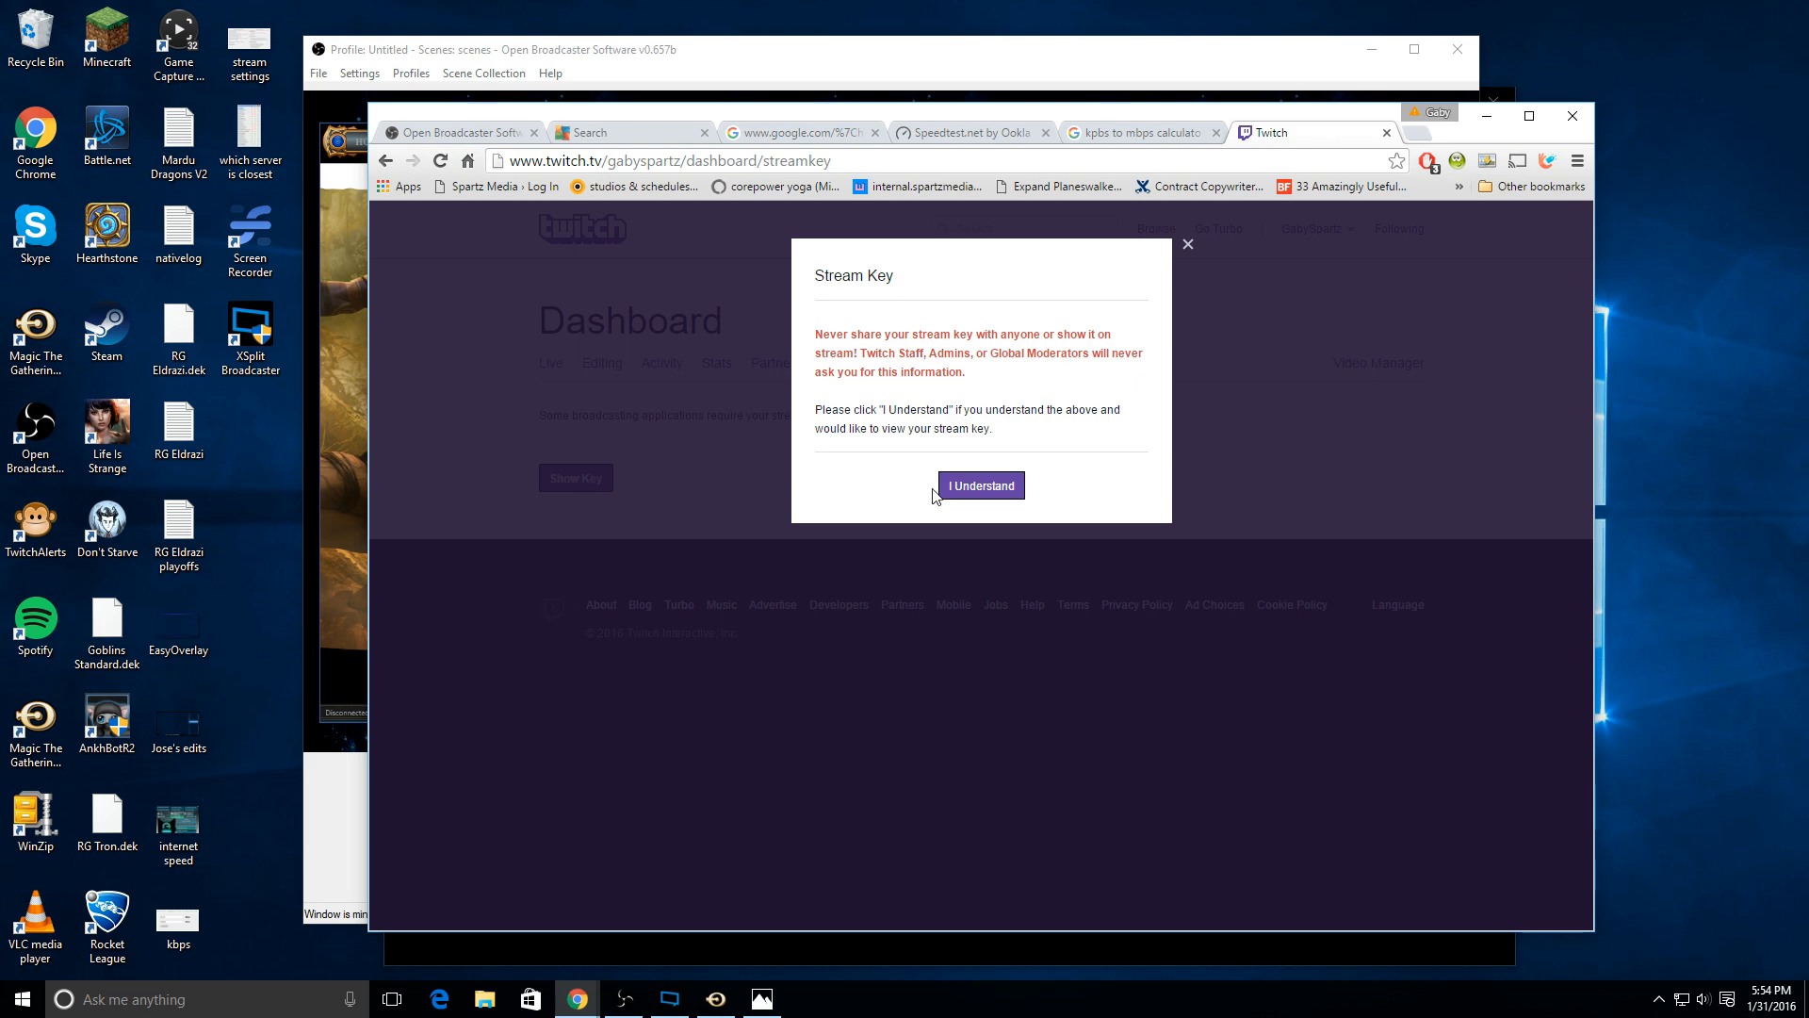
{"action": "left_click", "coordinate": [980, 488]}
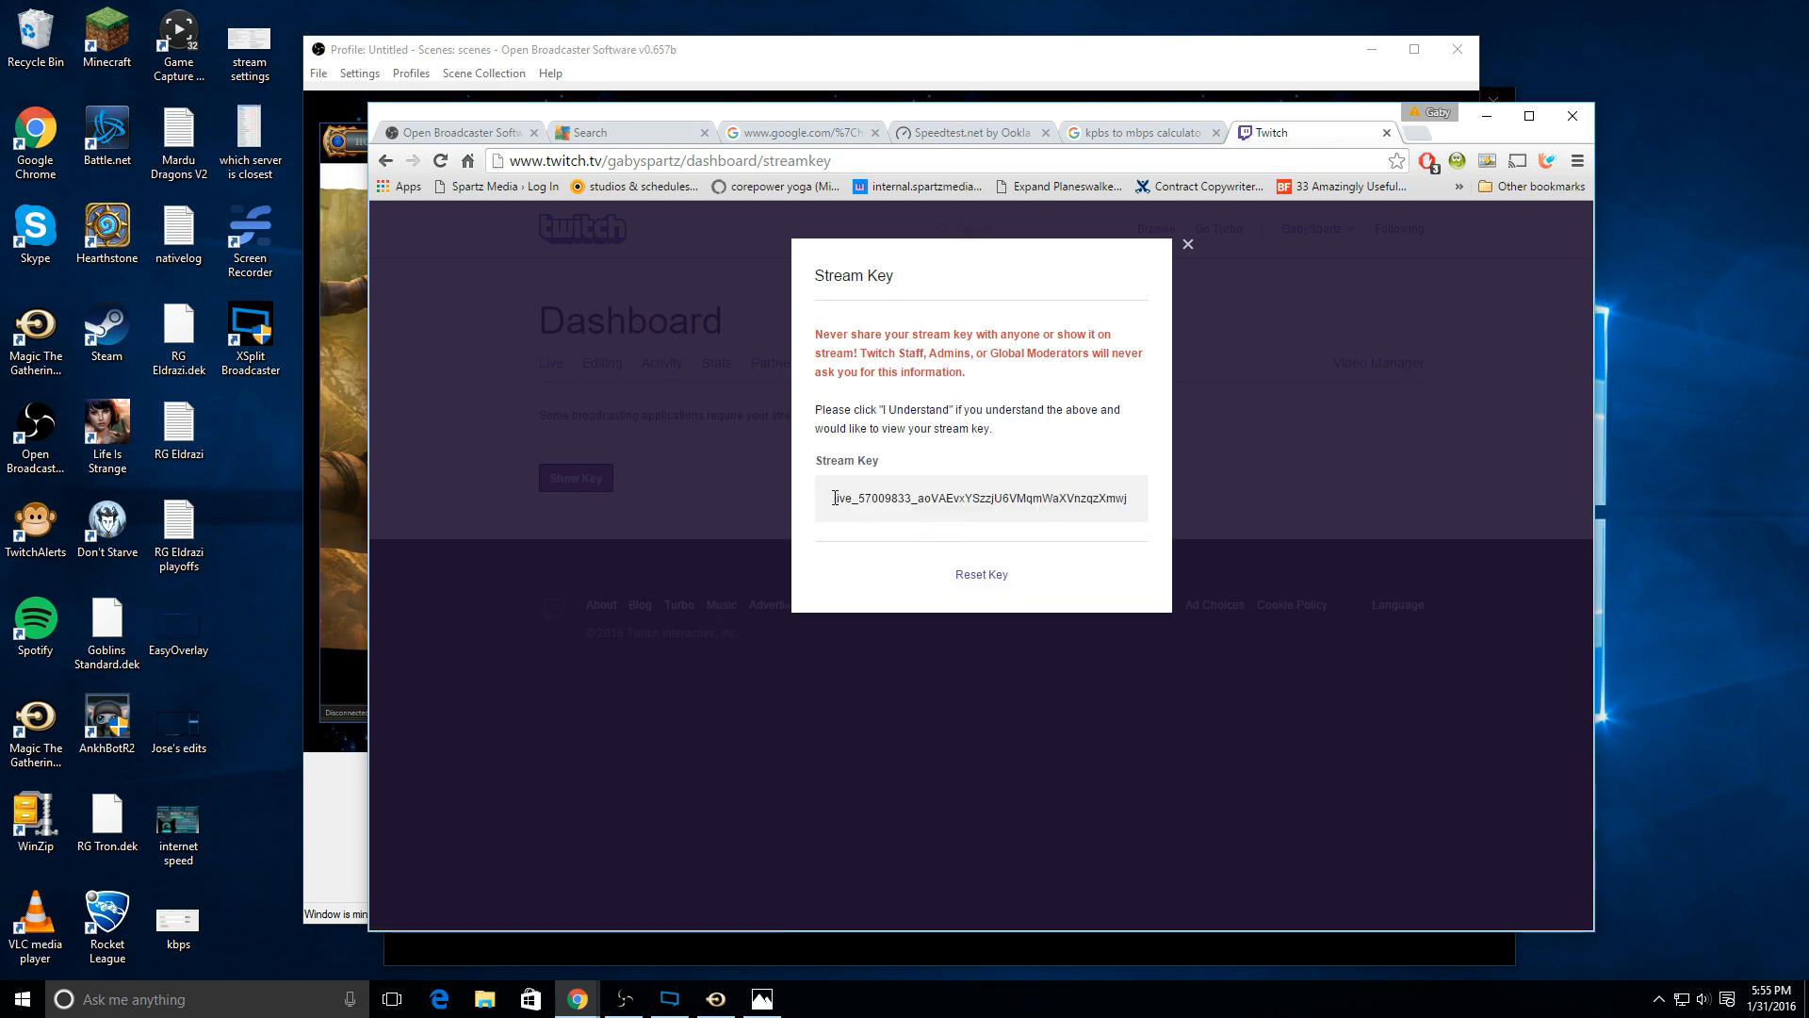
{"action": "left_click_drag", "start_coordinate": [833, 497], "coordinate": [1140, 499]}
{"action": "right_click", "coordinate": [1080, 496]}
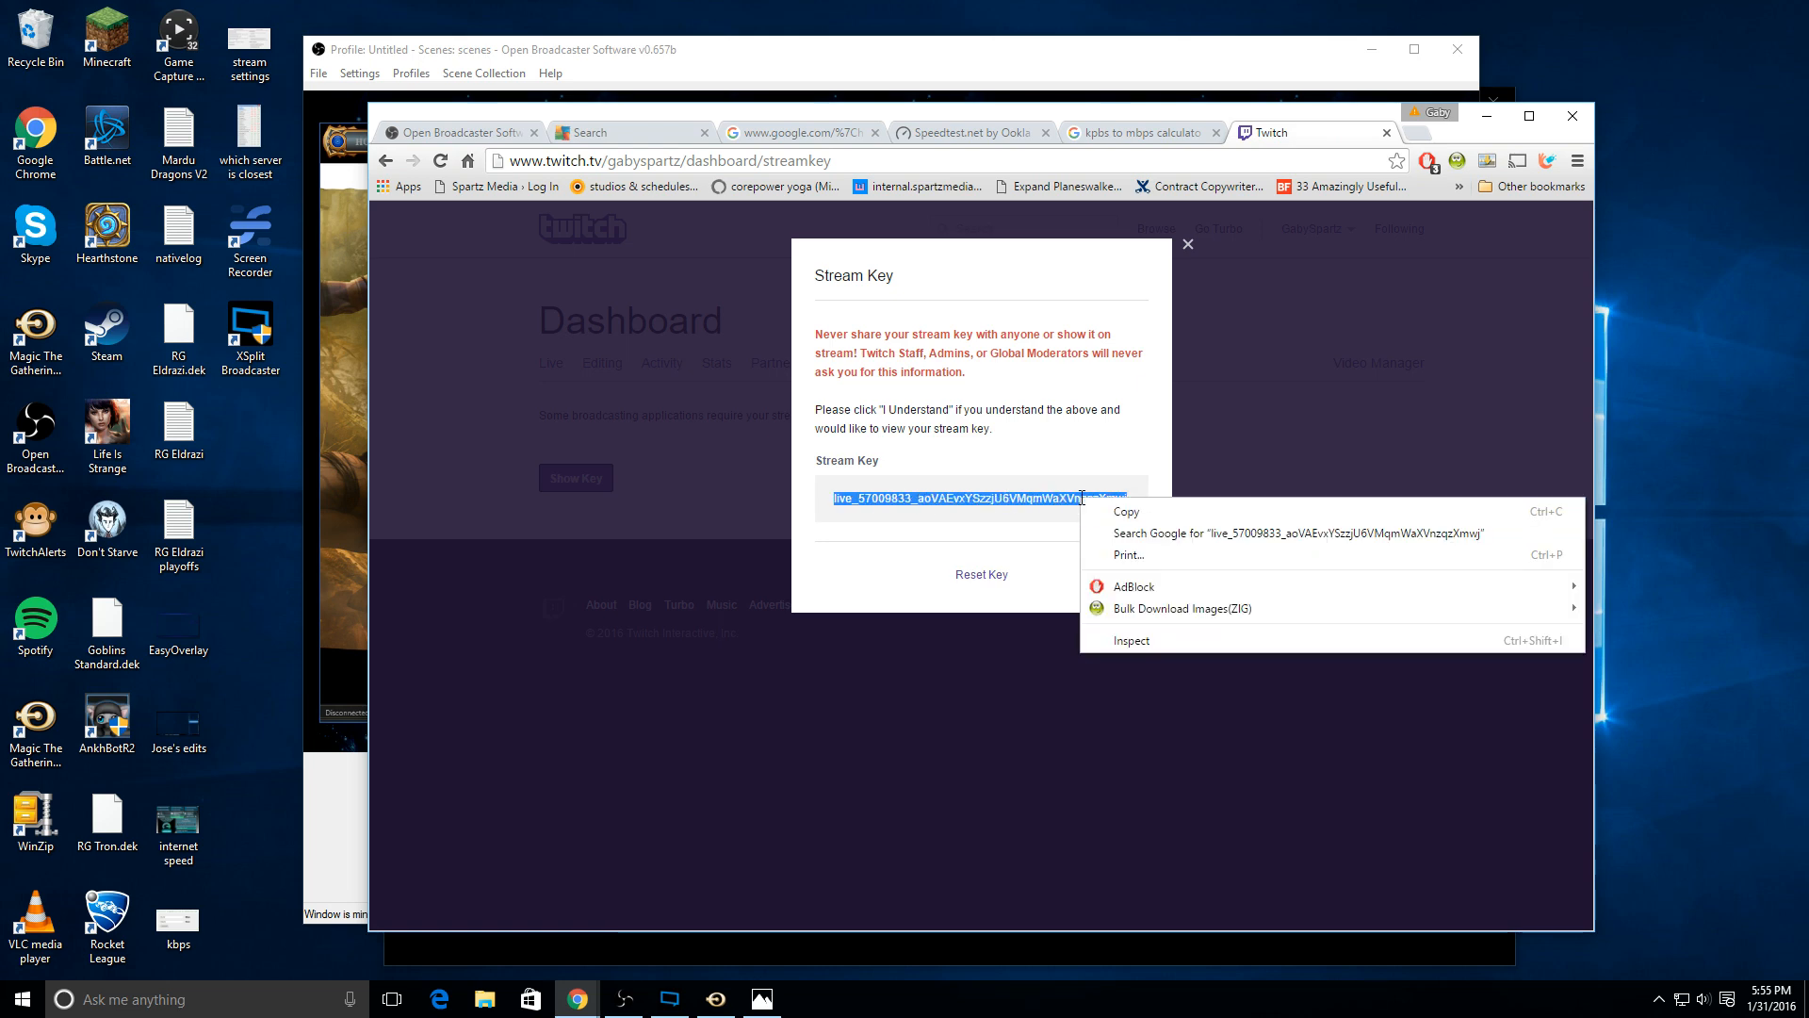
{"action": "left_click", "coordinate": [1125, 517]}
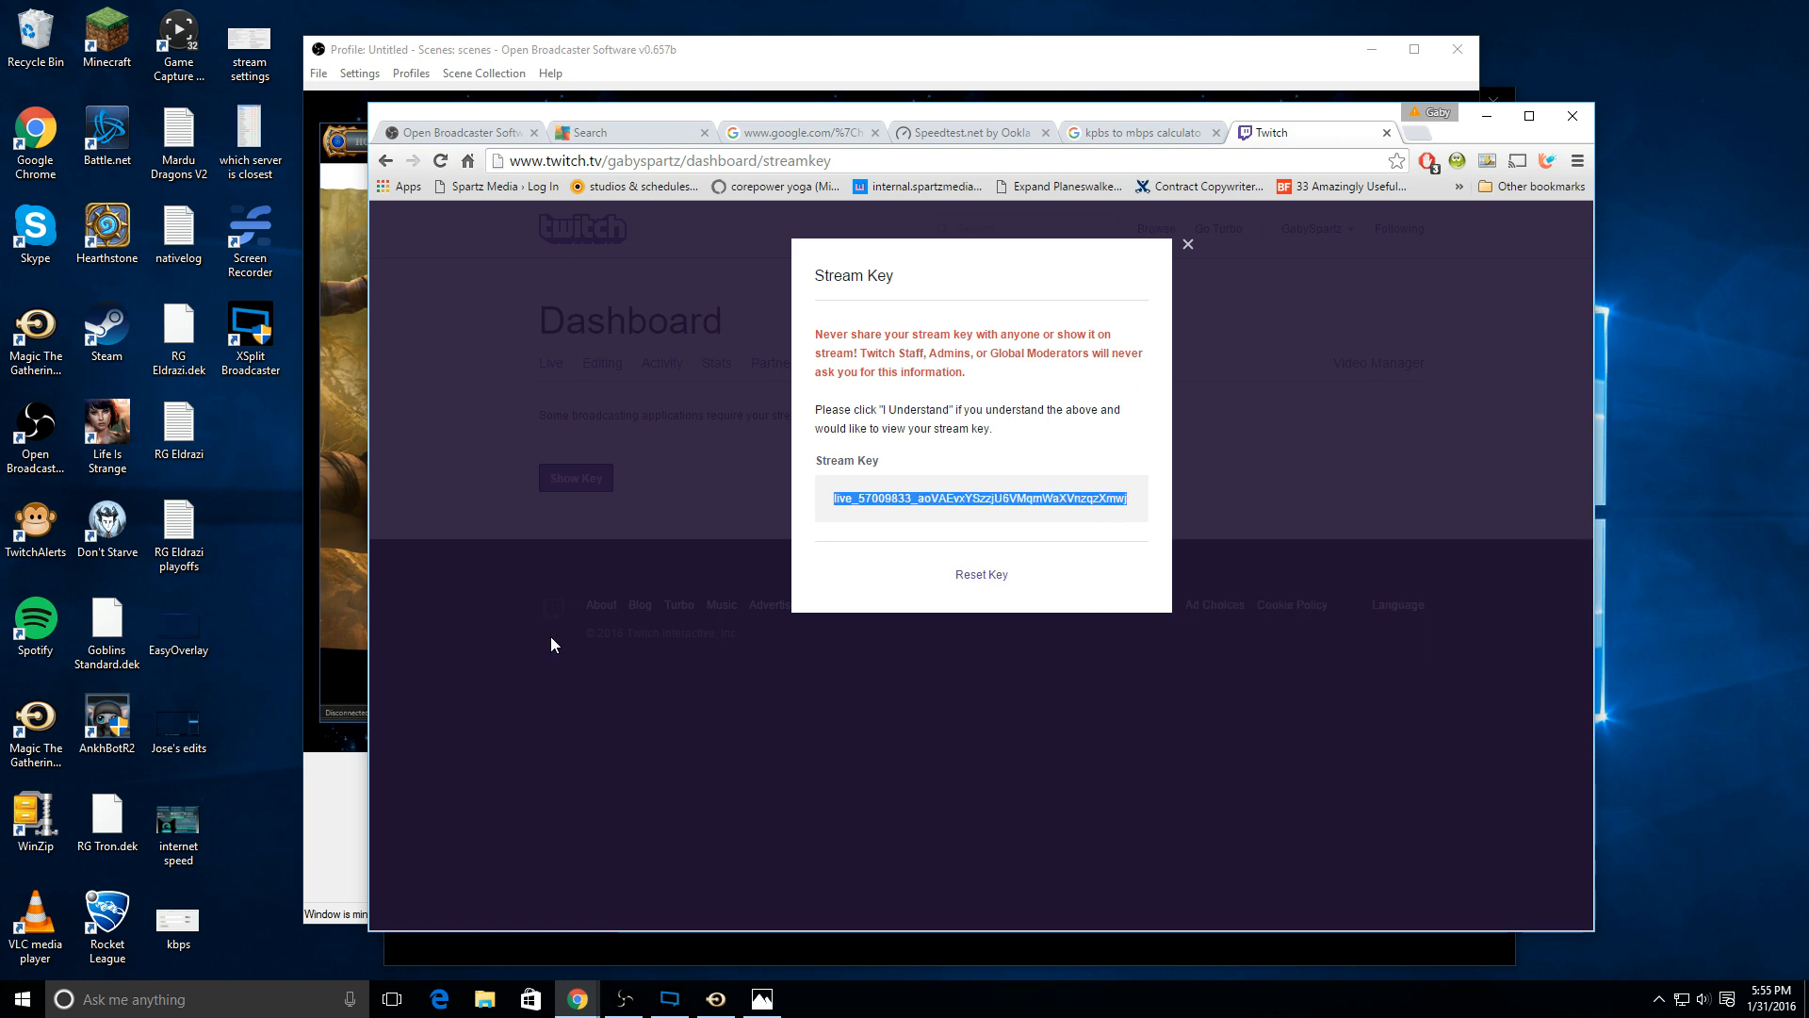
Step: Switch back to Open Broadcaster Software and paste the stream key into the Play Path/Stream Key field
{"action": "left_click", "coordinate": [343, 800]}
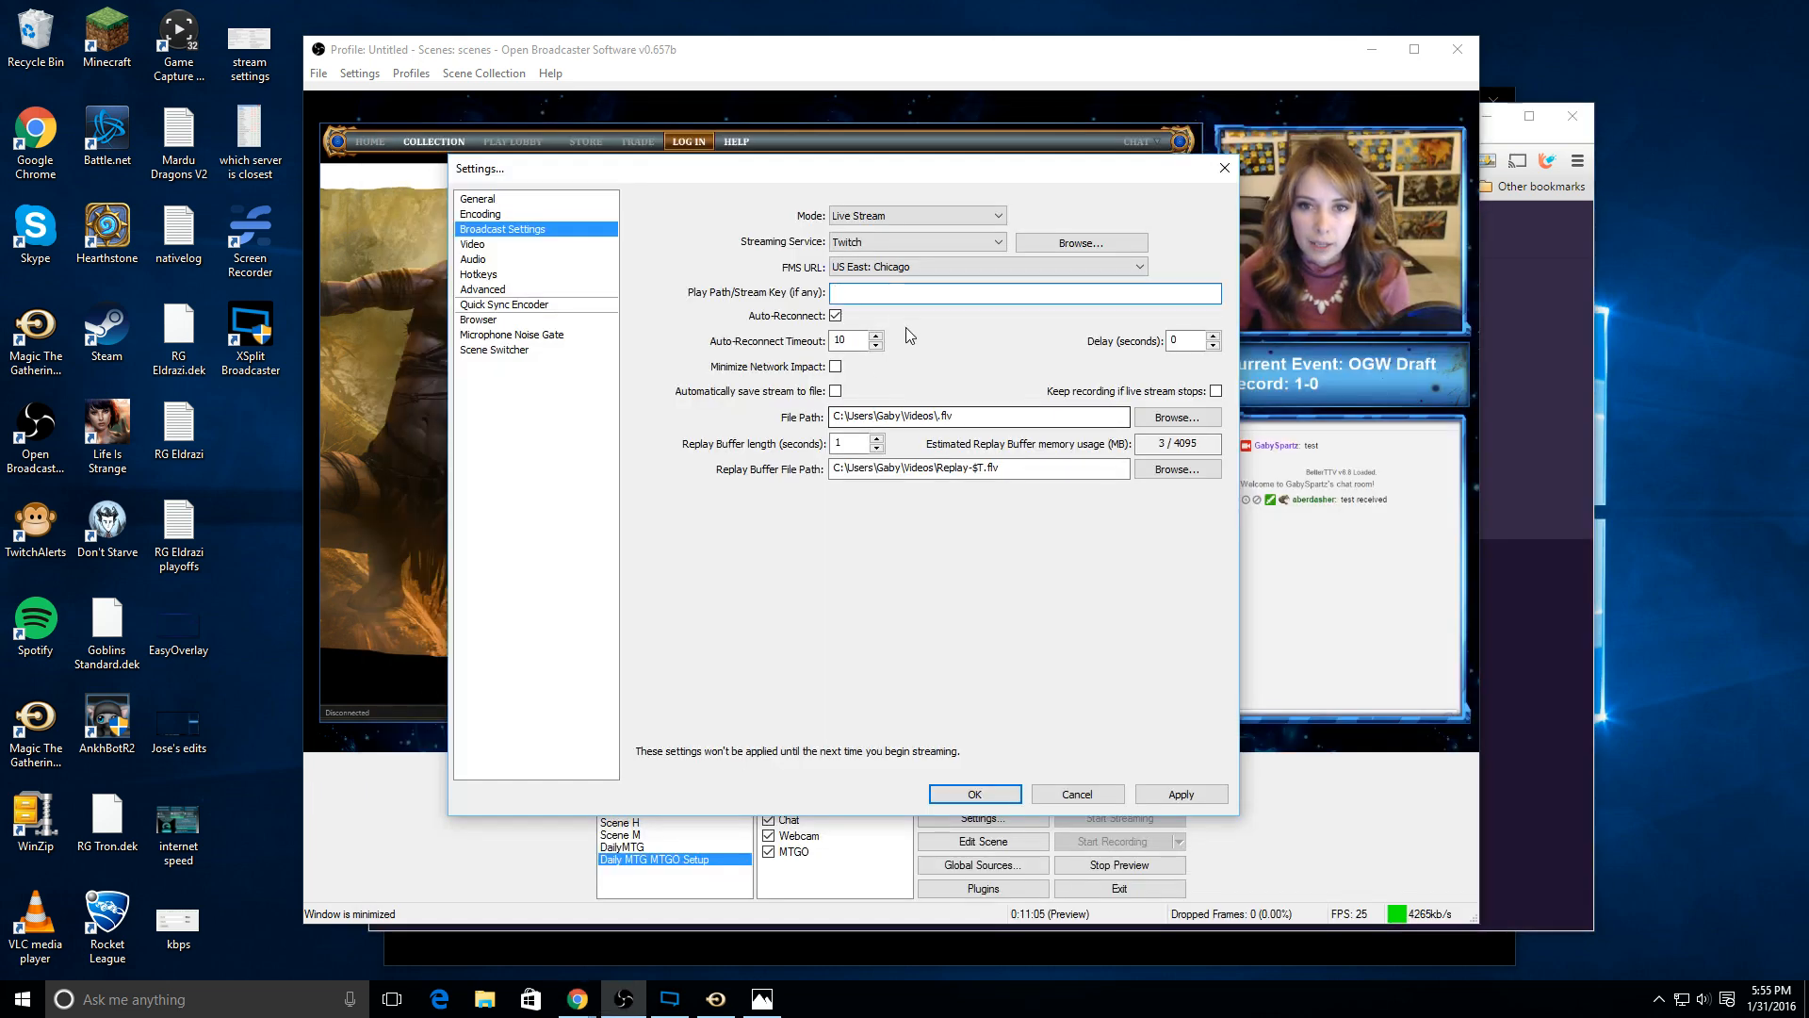
{"action": "right_click", "coordinate": [909, 296]}
{"action": "left_click", "coordinate": [959, 379]}
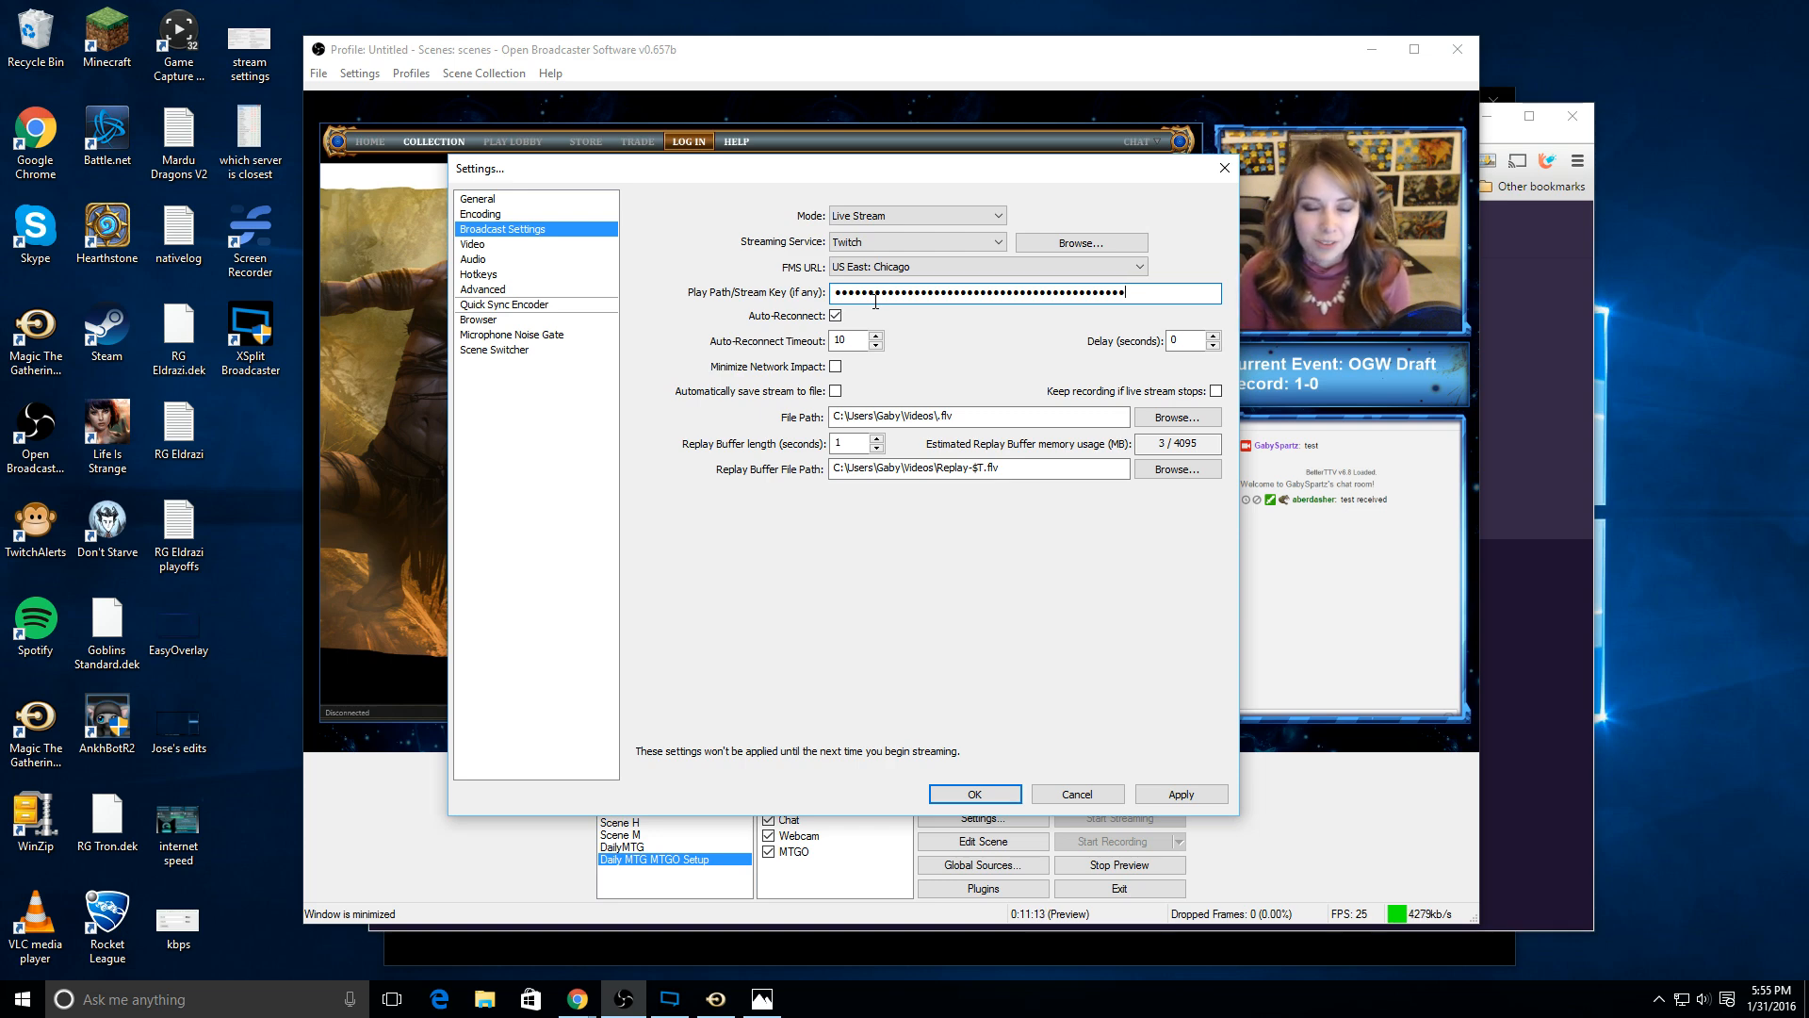
Step: Return to the Twitch dashboard in the browser and reveal the stream key again
{"action": "left_click", "coordinate": [1560, 377]}
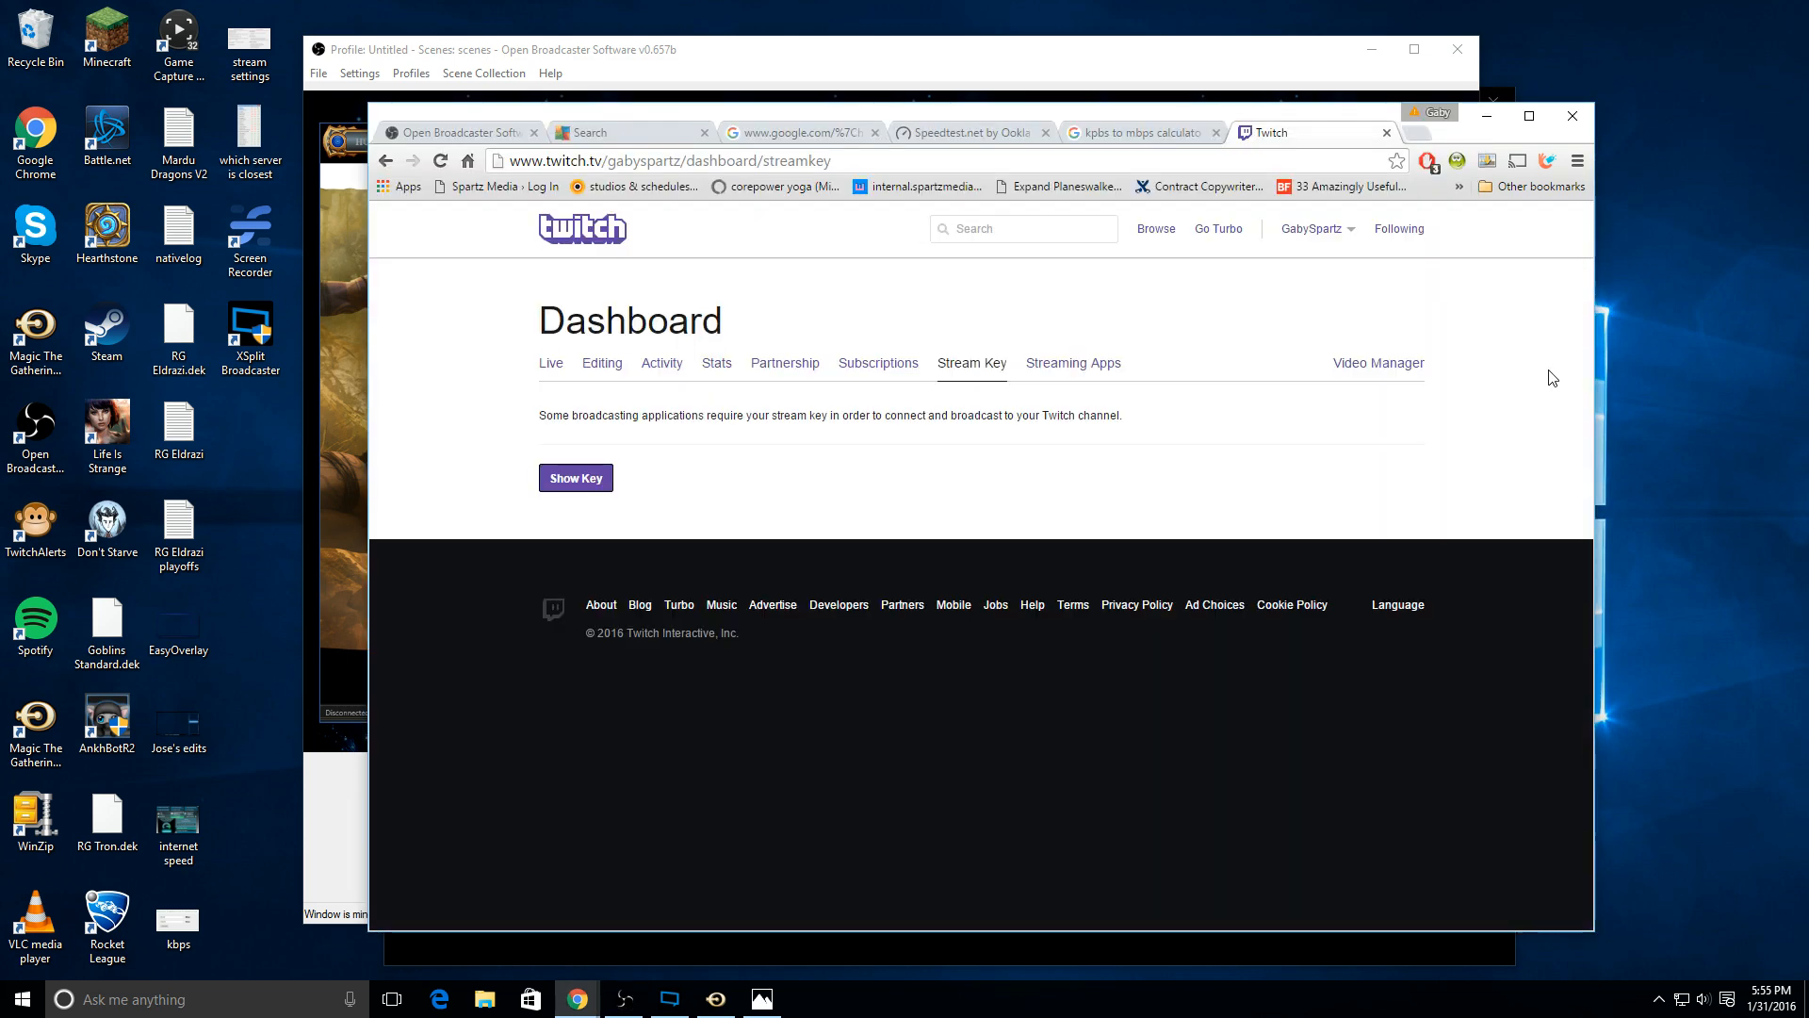
{"action": "left_click", "coordinate": [604, 478]}
{"action": "left_click", "coordinate": [952, 486]}
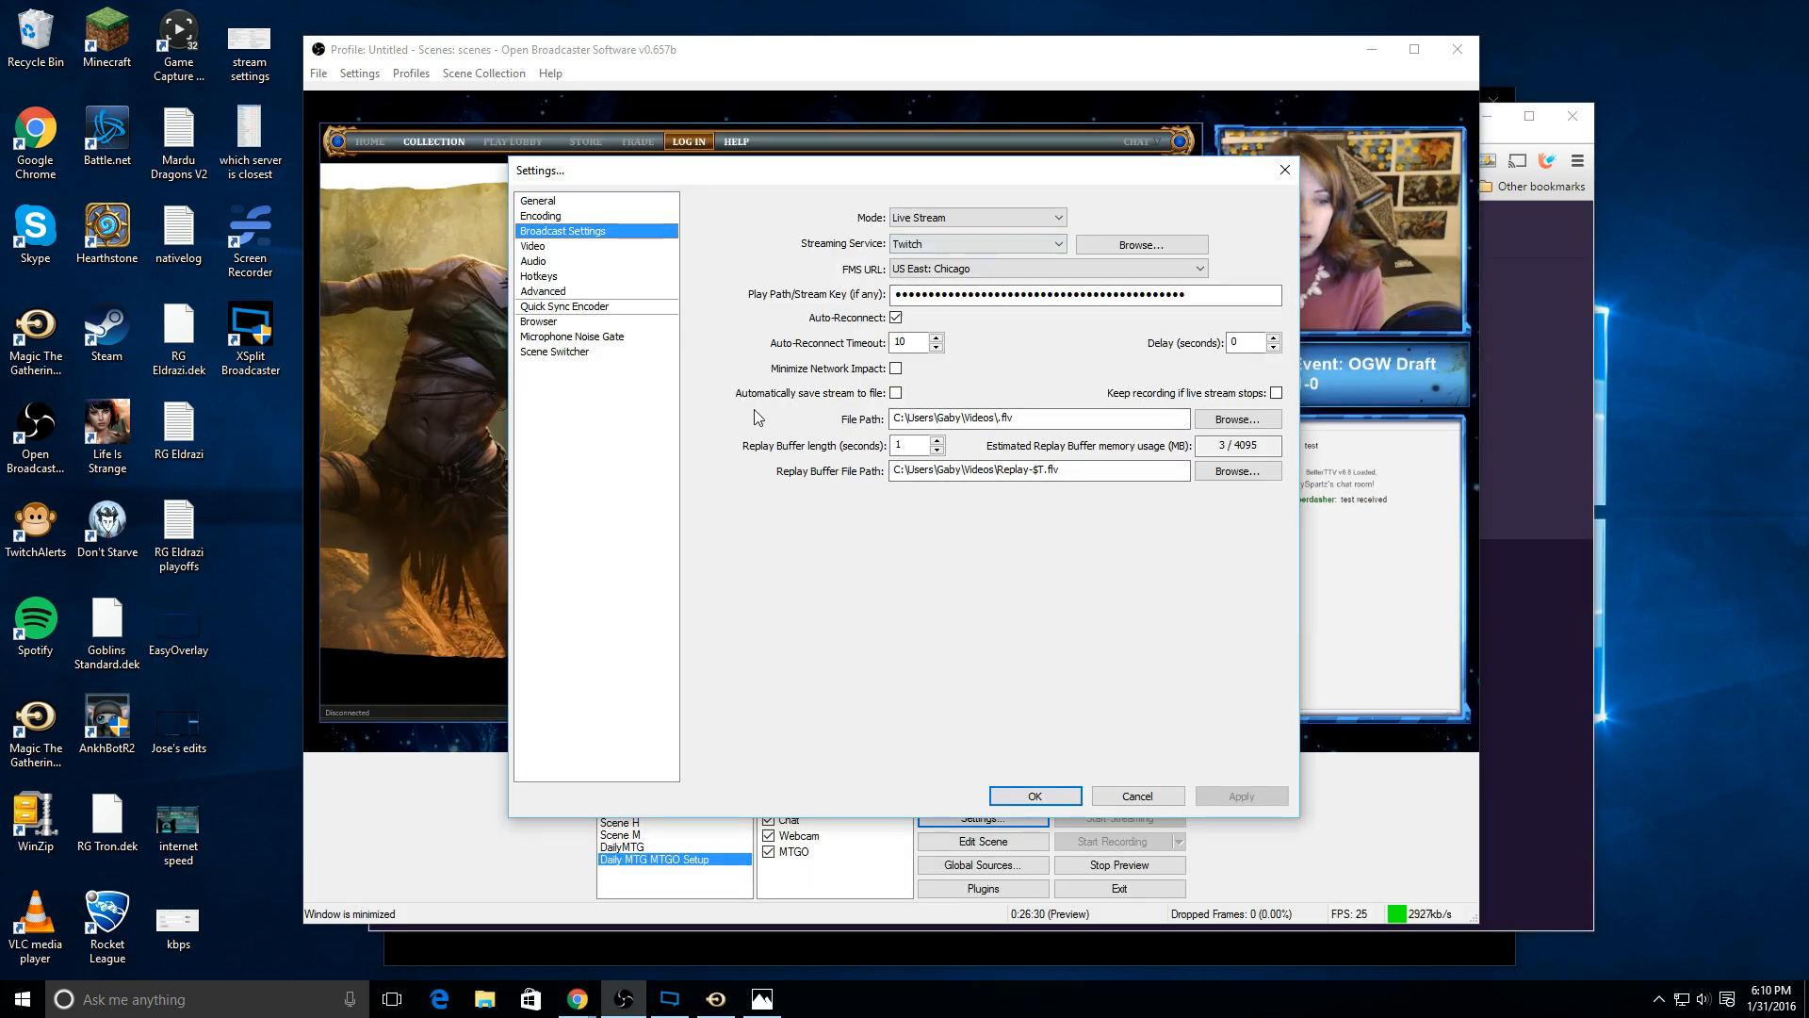
Step: Check the FPS value in the video settings and accept the settings dialog
{"action": "left_click", "coordinate": [566, 247]}
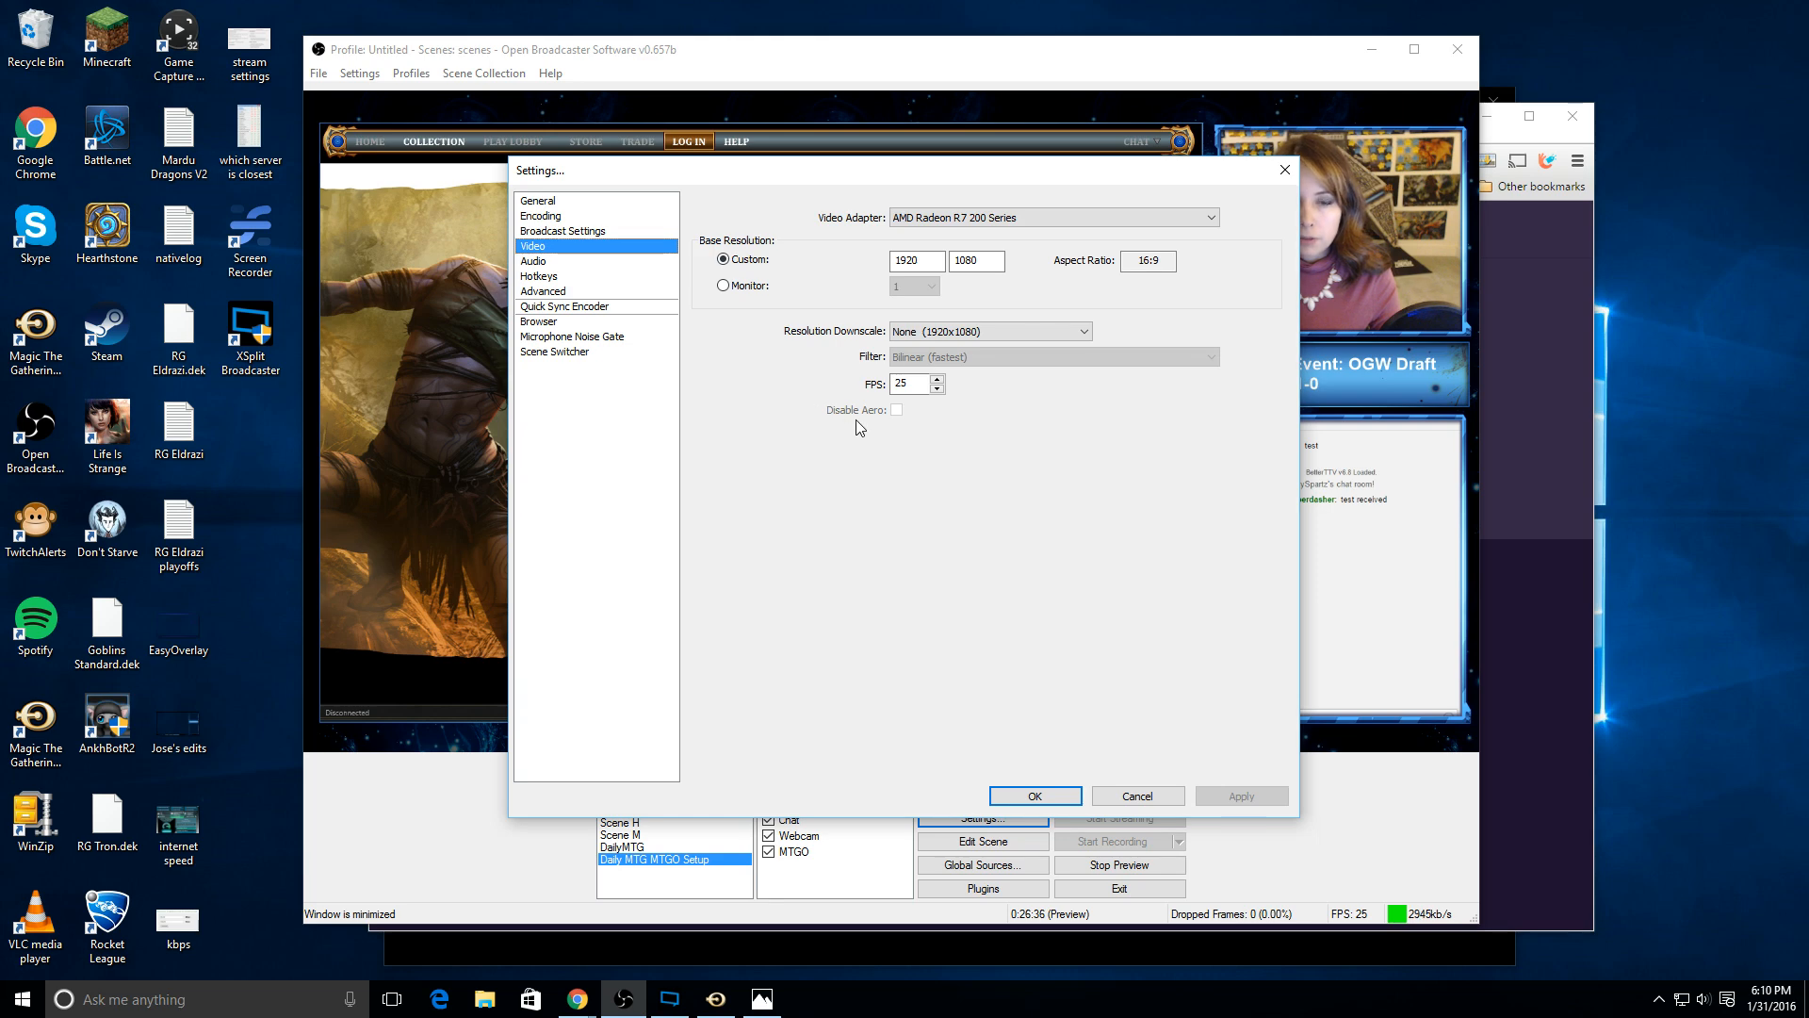
{"action": "left_click", "coordinate": [922, 386]}
{"action": "left_click_drag", "start_coordinate": [923, 385], "coordinate": [874, 394]}
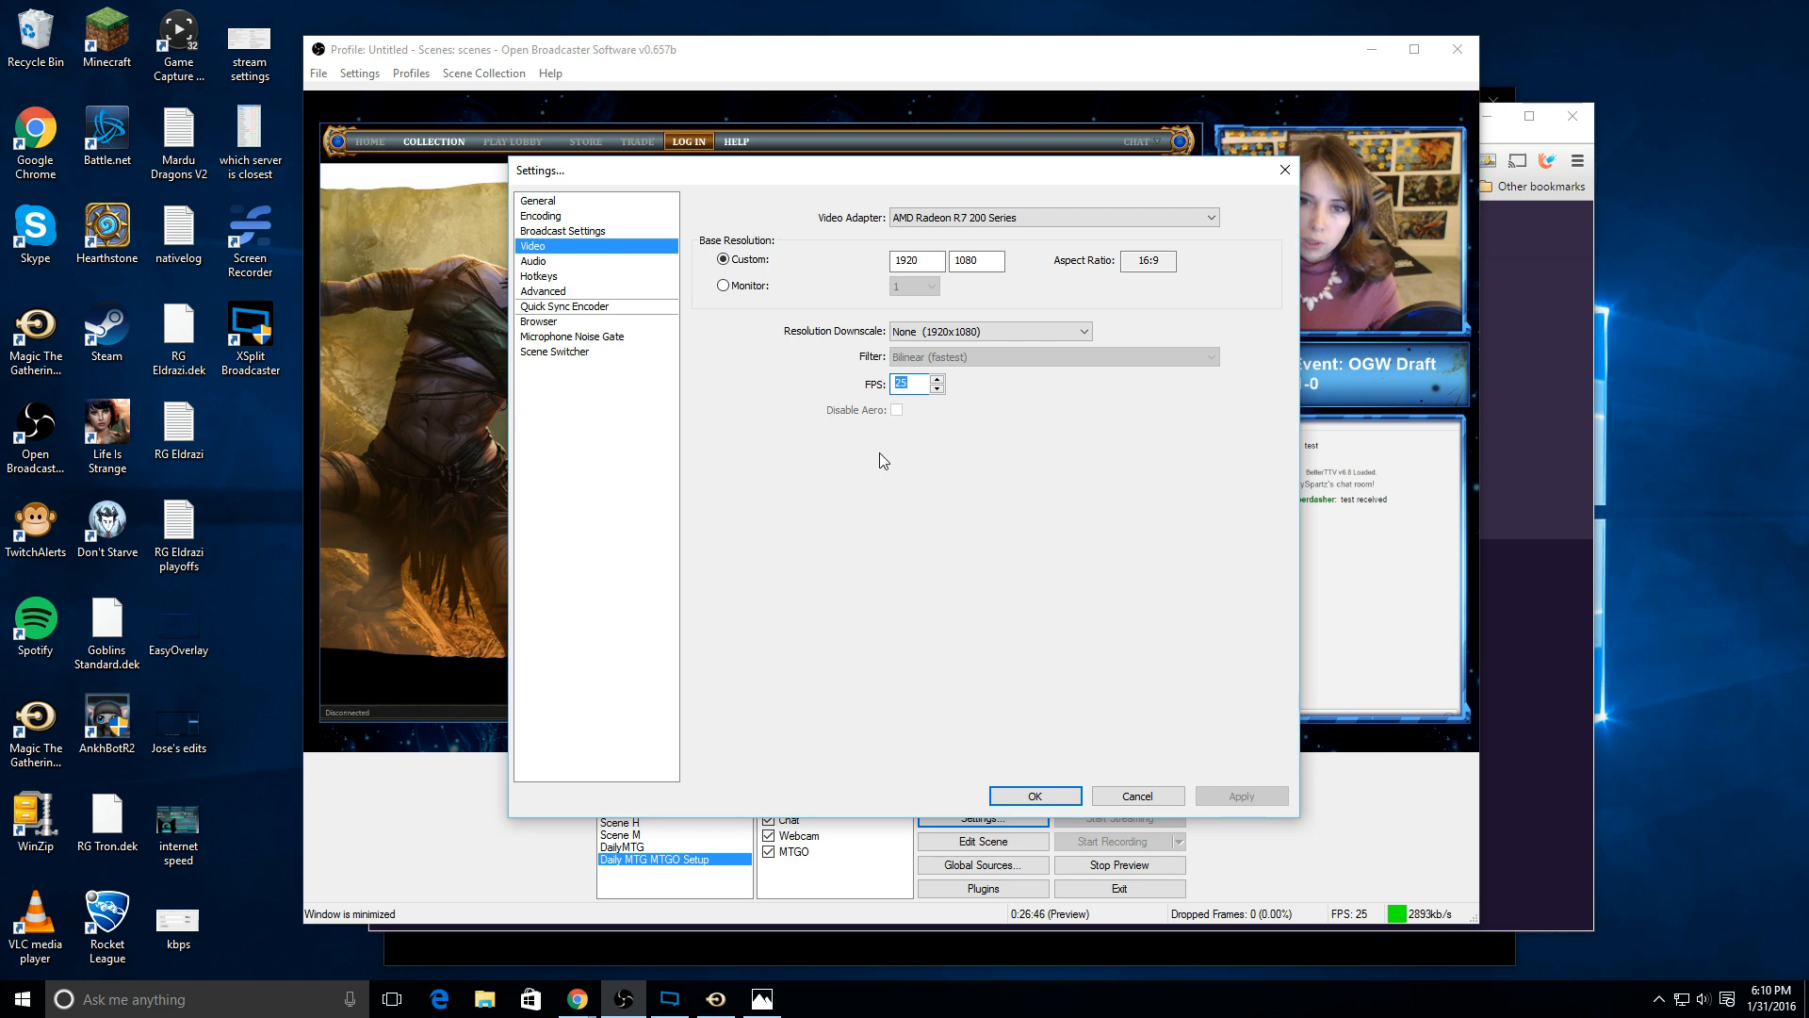
{"action": "left_click", "coordinate": [1059, 799]}
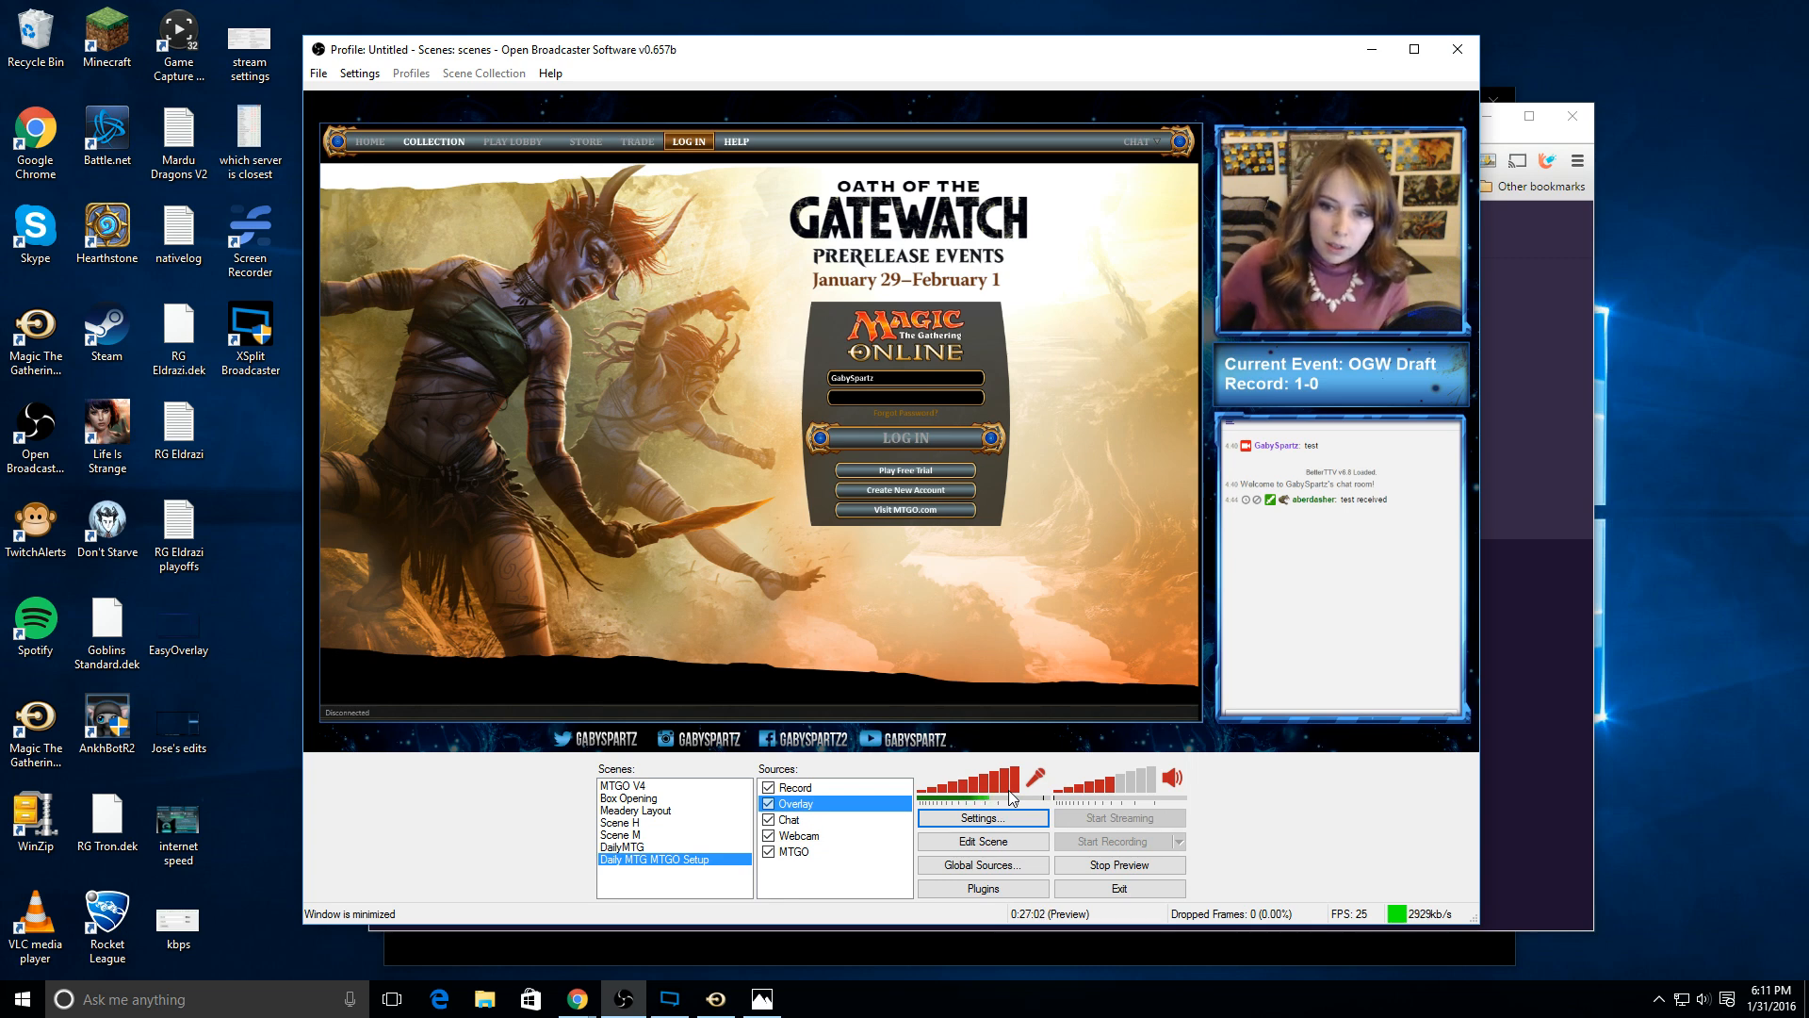
Step: Mute and unmute the microphone, and check the microphone and desktop volume levels
{"action": "left_click", "coordinate": [1035, 780]}
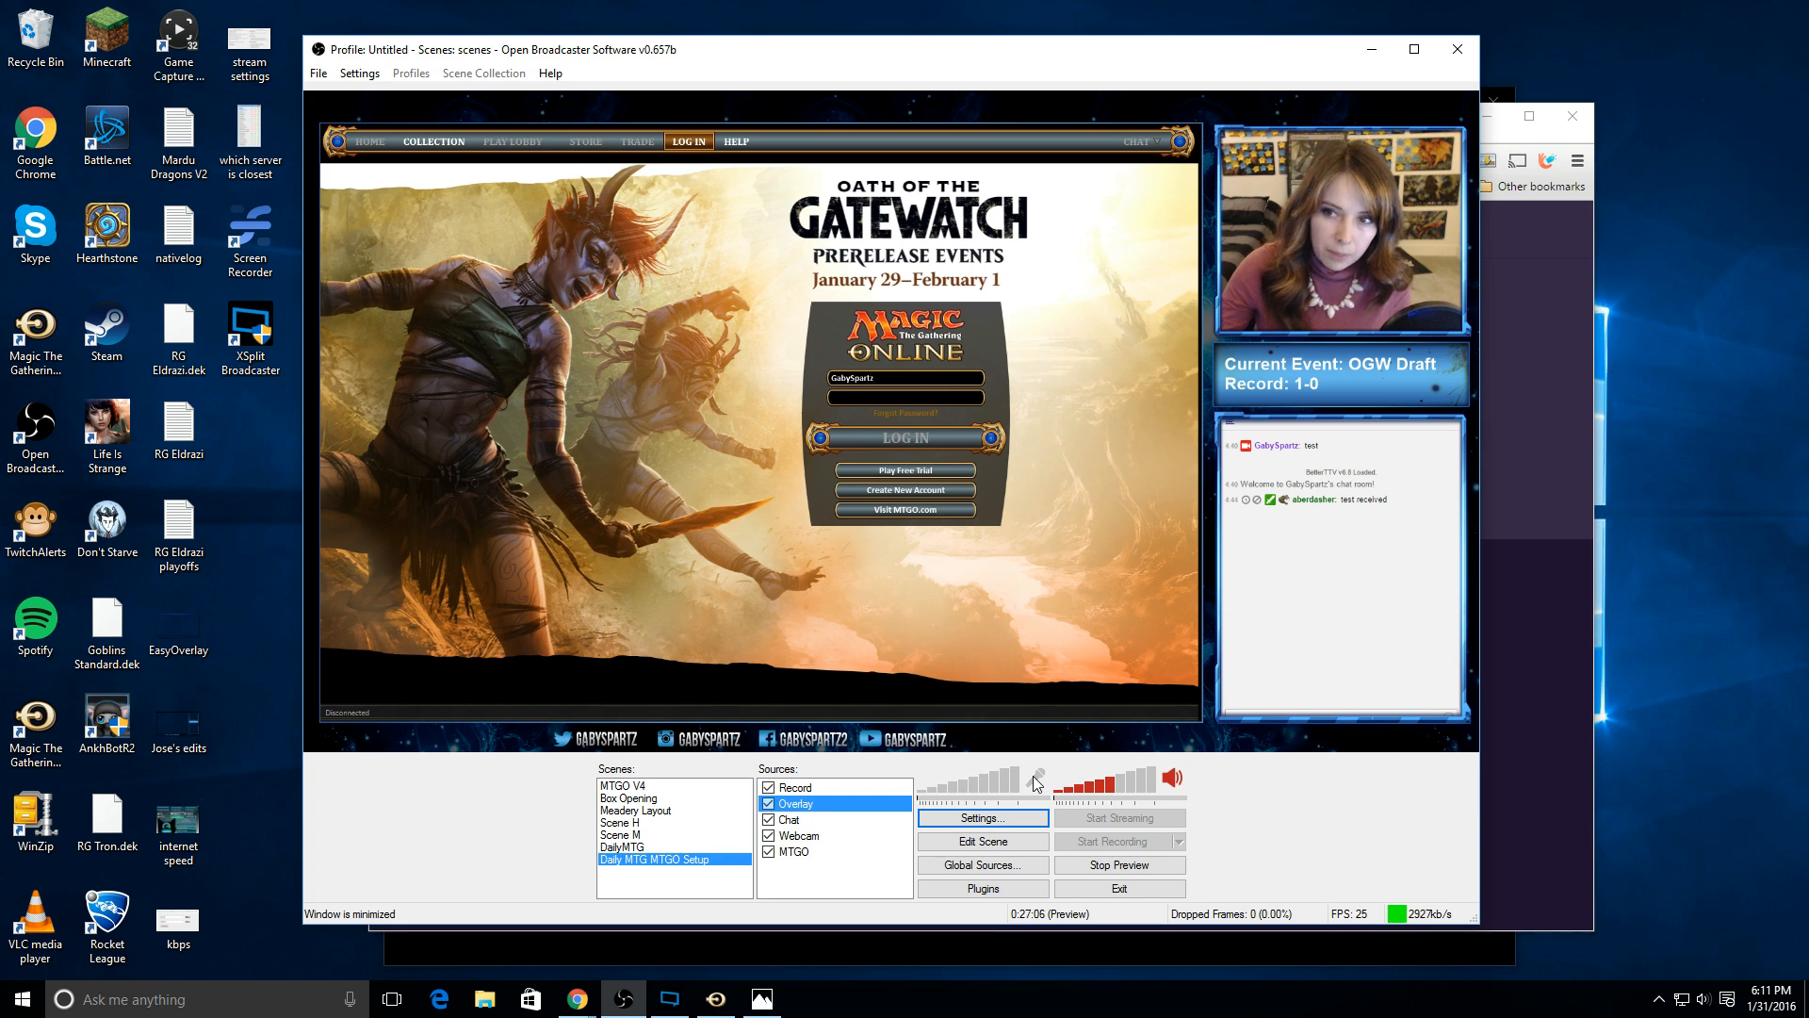
{"action": "left_click", "coordinate": [1035, 781]}
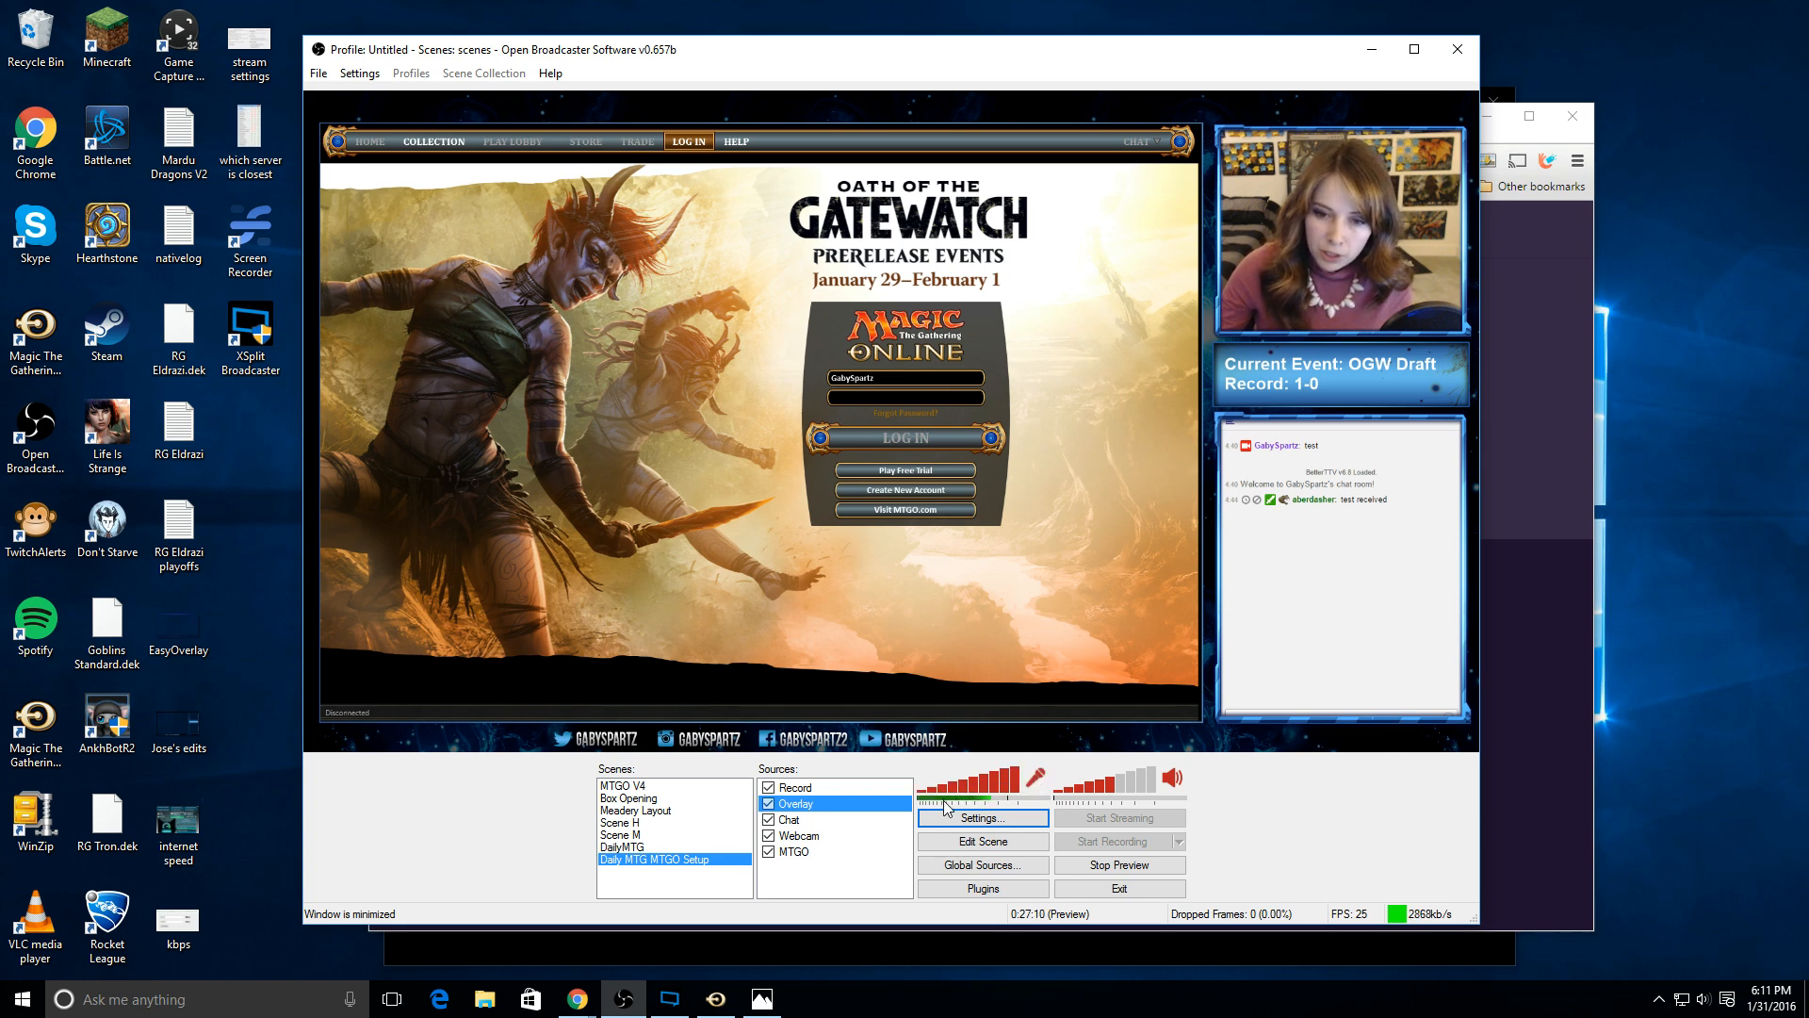
{"action": "left_click_drag", "start_coordinate": [987, 797], "coordinate": [1025, 790]}
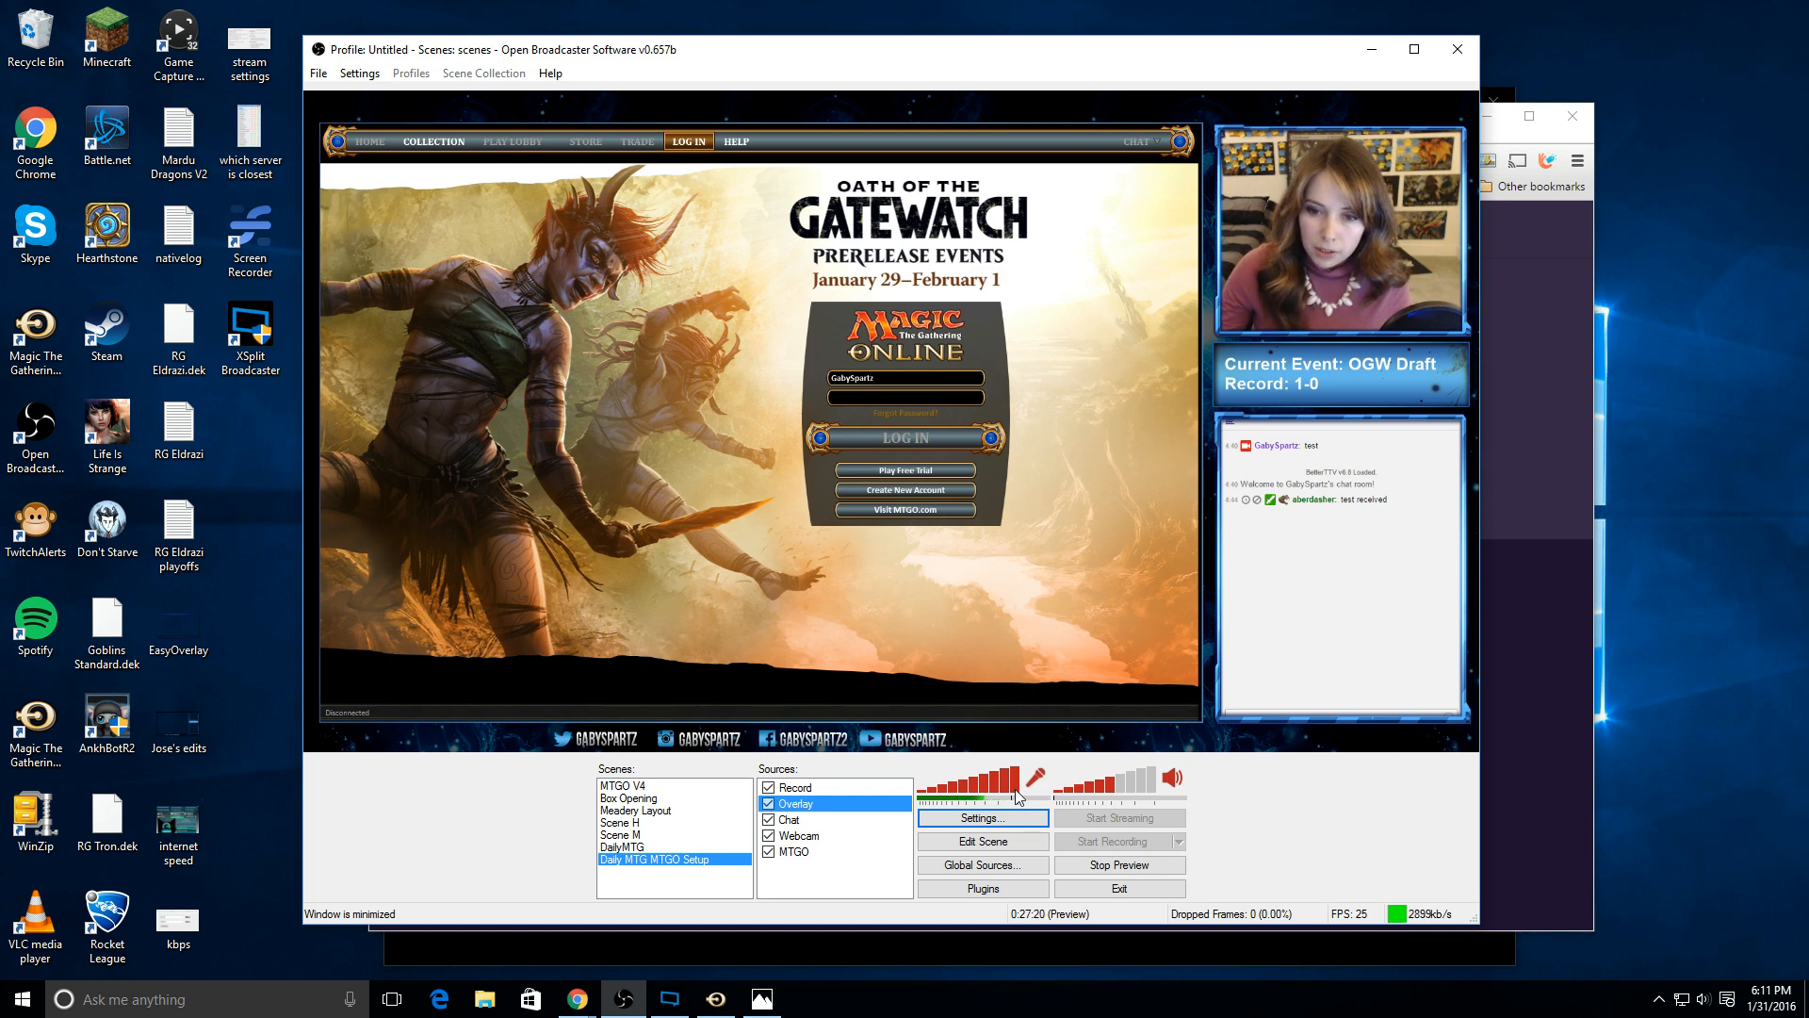
{"action": "left_click", "coordinate": [1111, 789]}
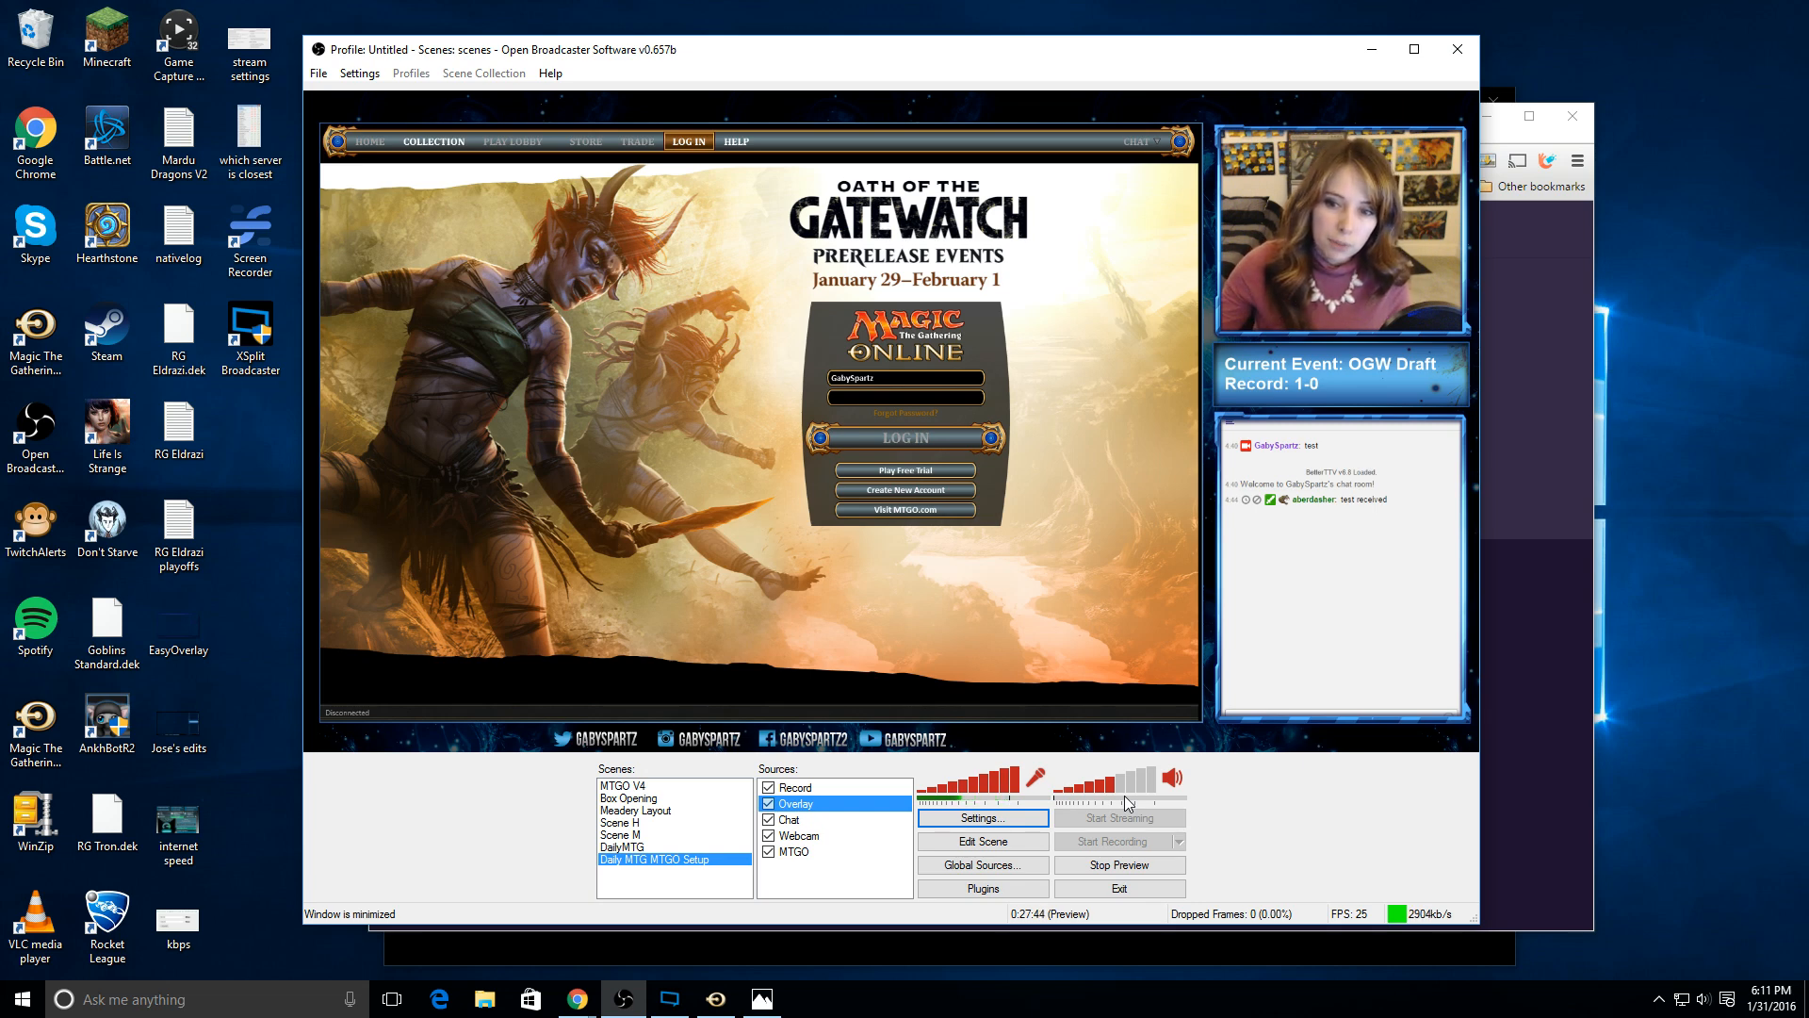
Step: Fine-tune the desktop audio volume level
{"action": "mouse_move", "coordinate": [1124, 795]}
{"action": "left_mouse_down"}
{"action": "mouse_move", "coordinate": [1072, 801]}
{"action": "mouse_move", "coordinate": [1119, 792]}
{"action": "left_mouse_up"}
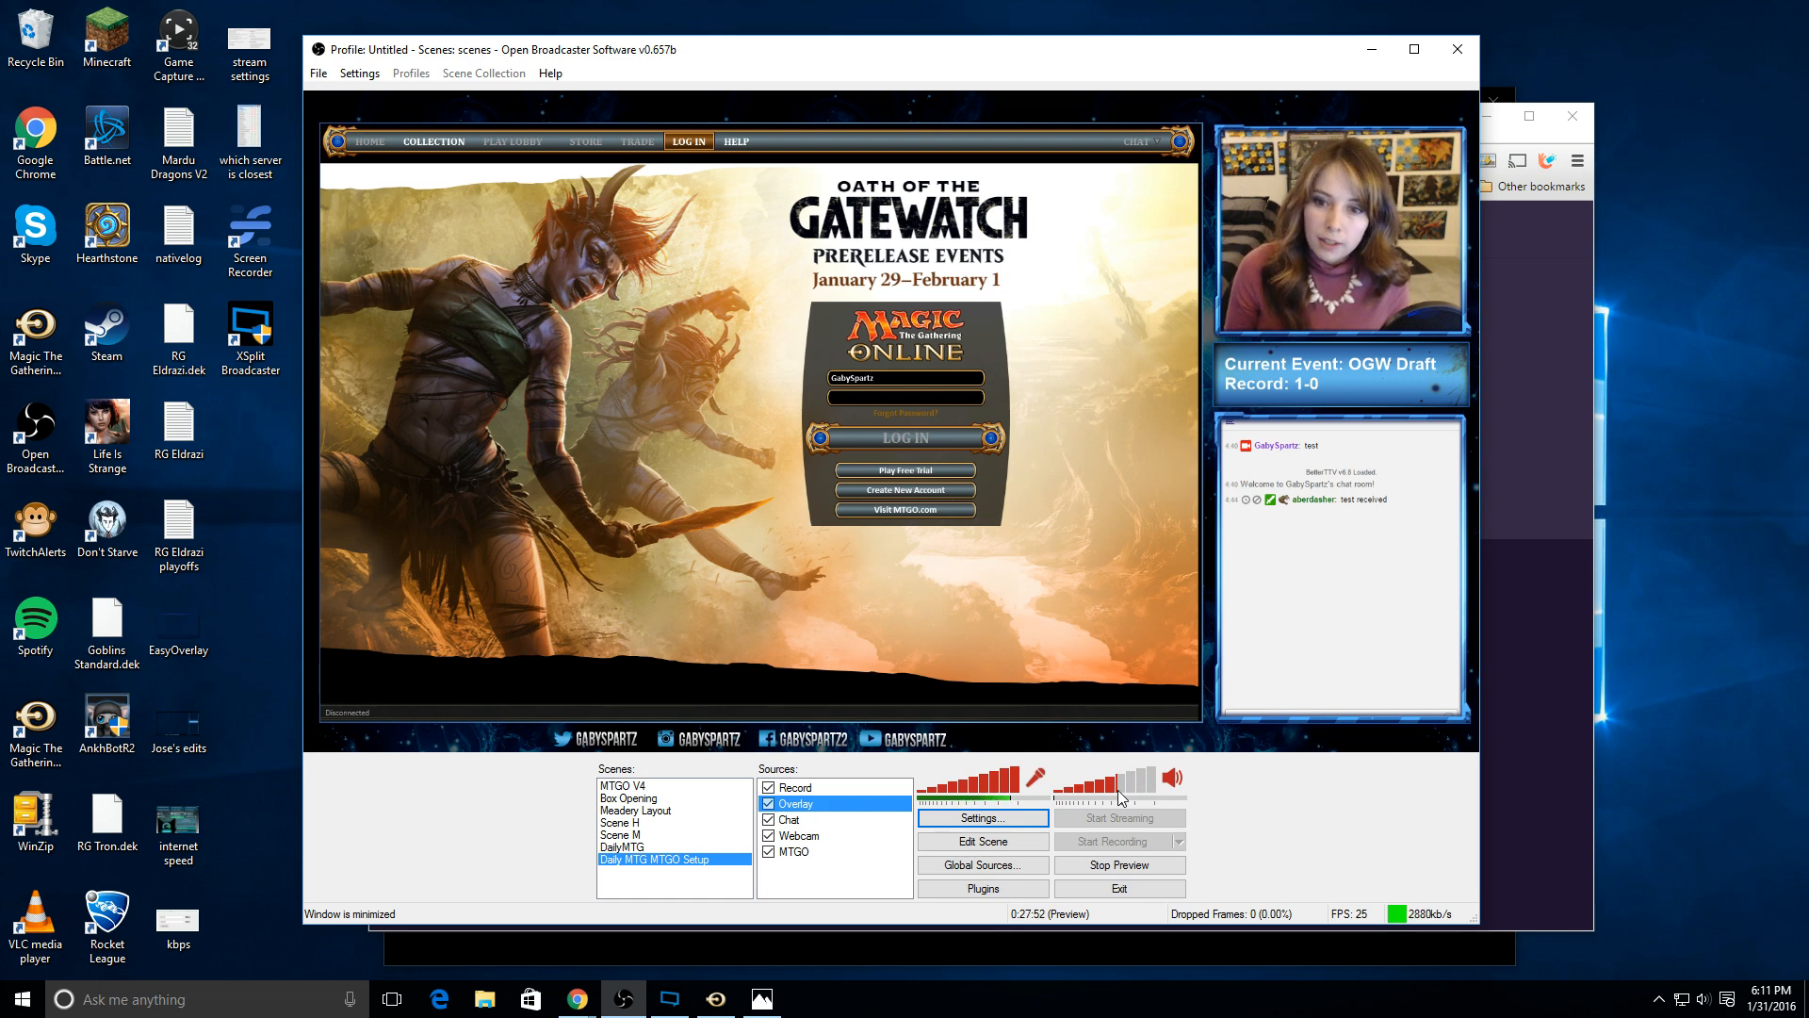
{"action": "left_click_drag", "start_coordinate": [1118, 790], "coordinate": [1116, 789]}
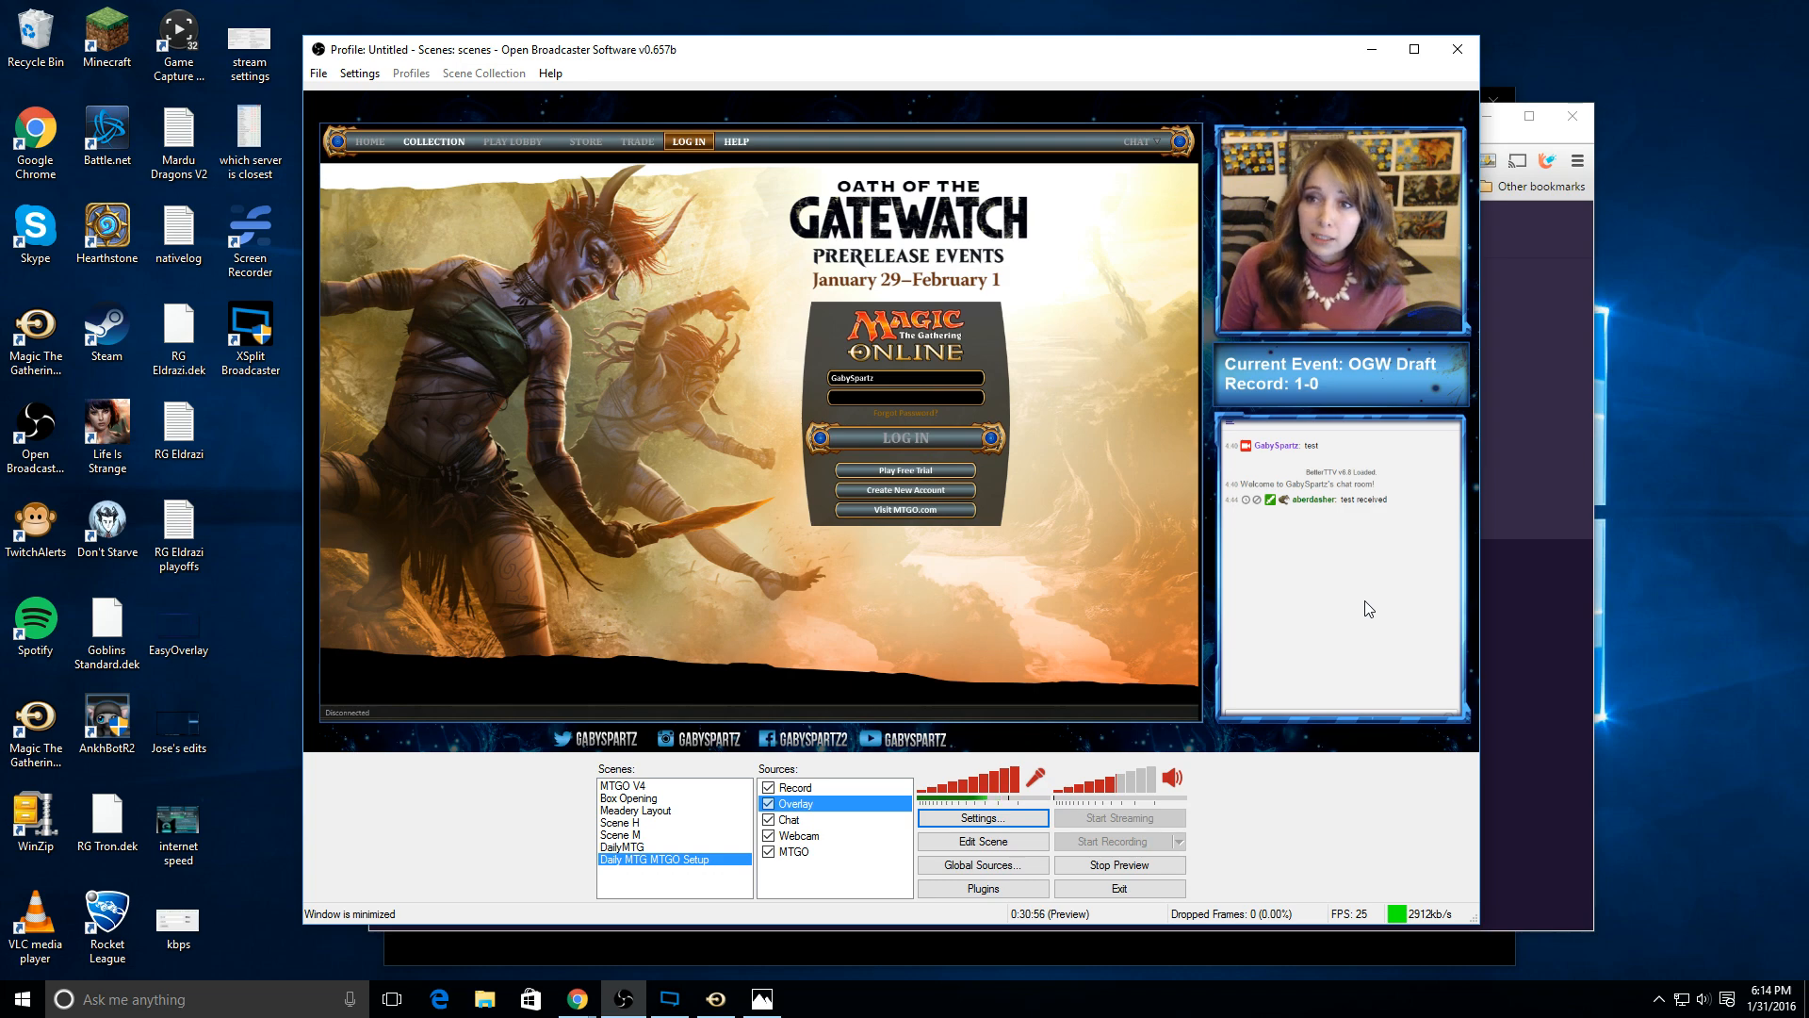
Step: Switch to Twitch in the browser, go to the channel's profile page and open the account settings
{"action": "left_click", "coordinate": [1525, 626]}
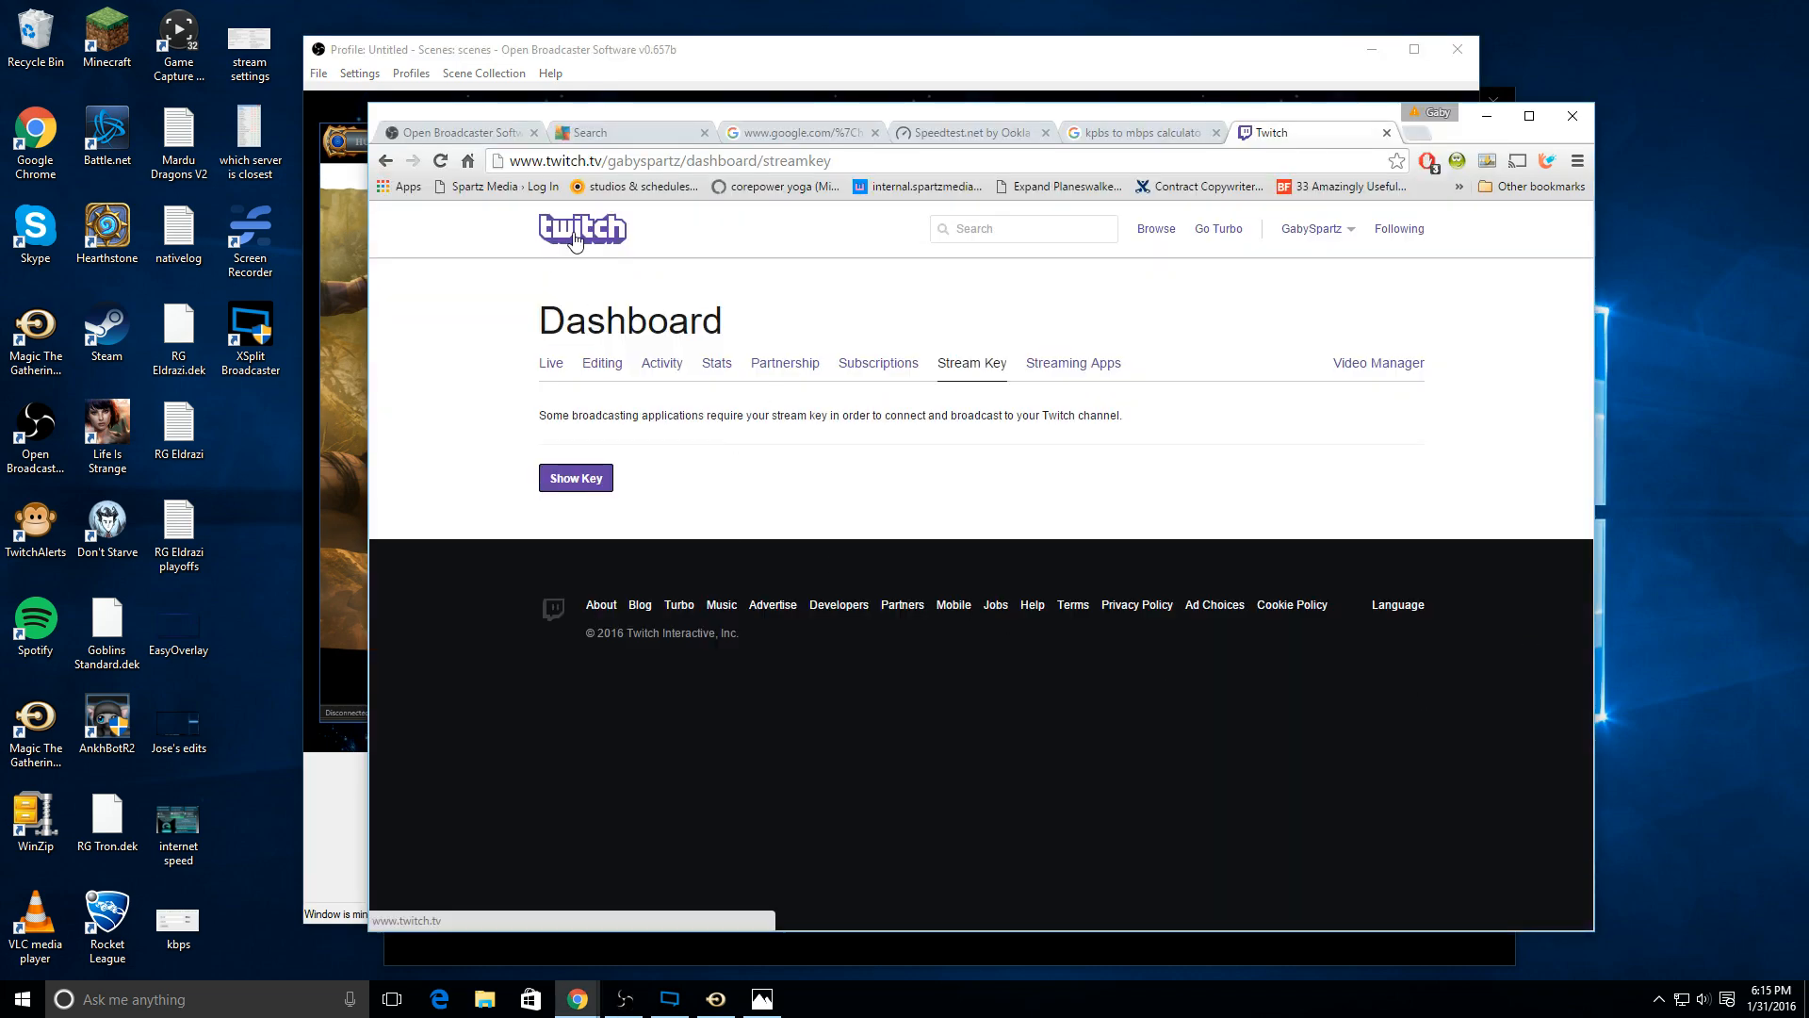
{"action": "left_click", "coordinate": [572, 242]}
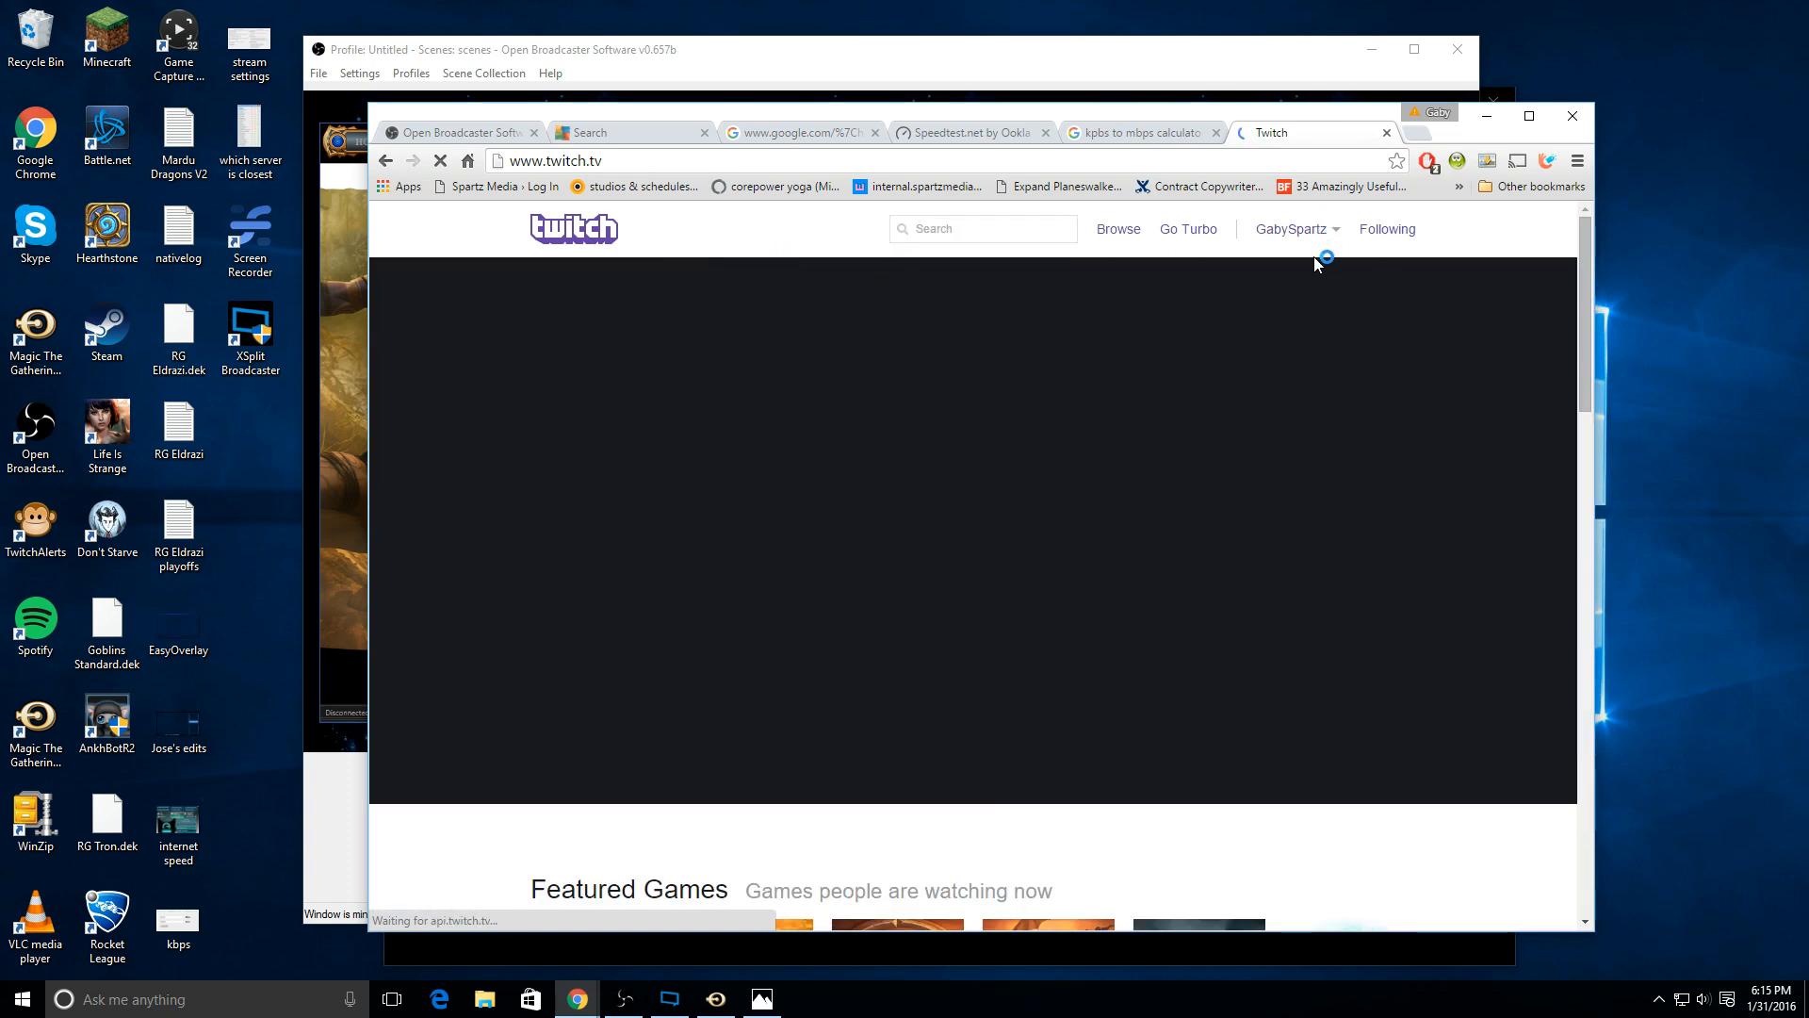
{"action": "left_click", "coordinate": [1315, 246]}
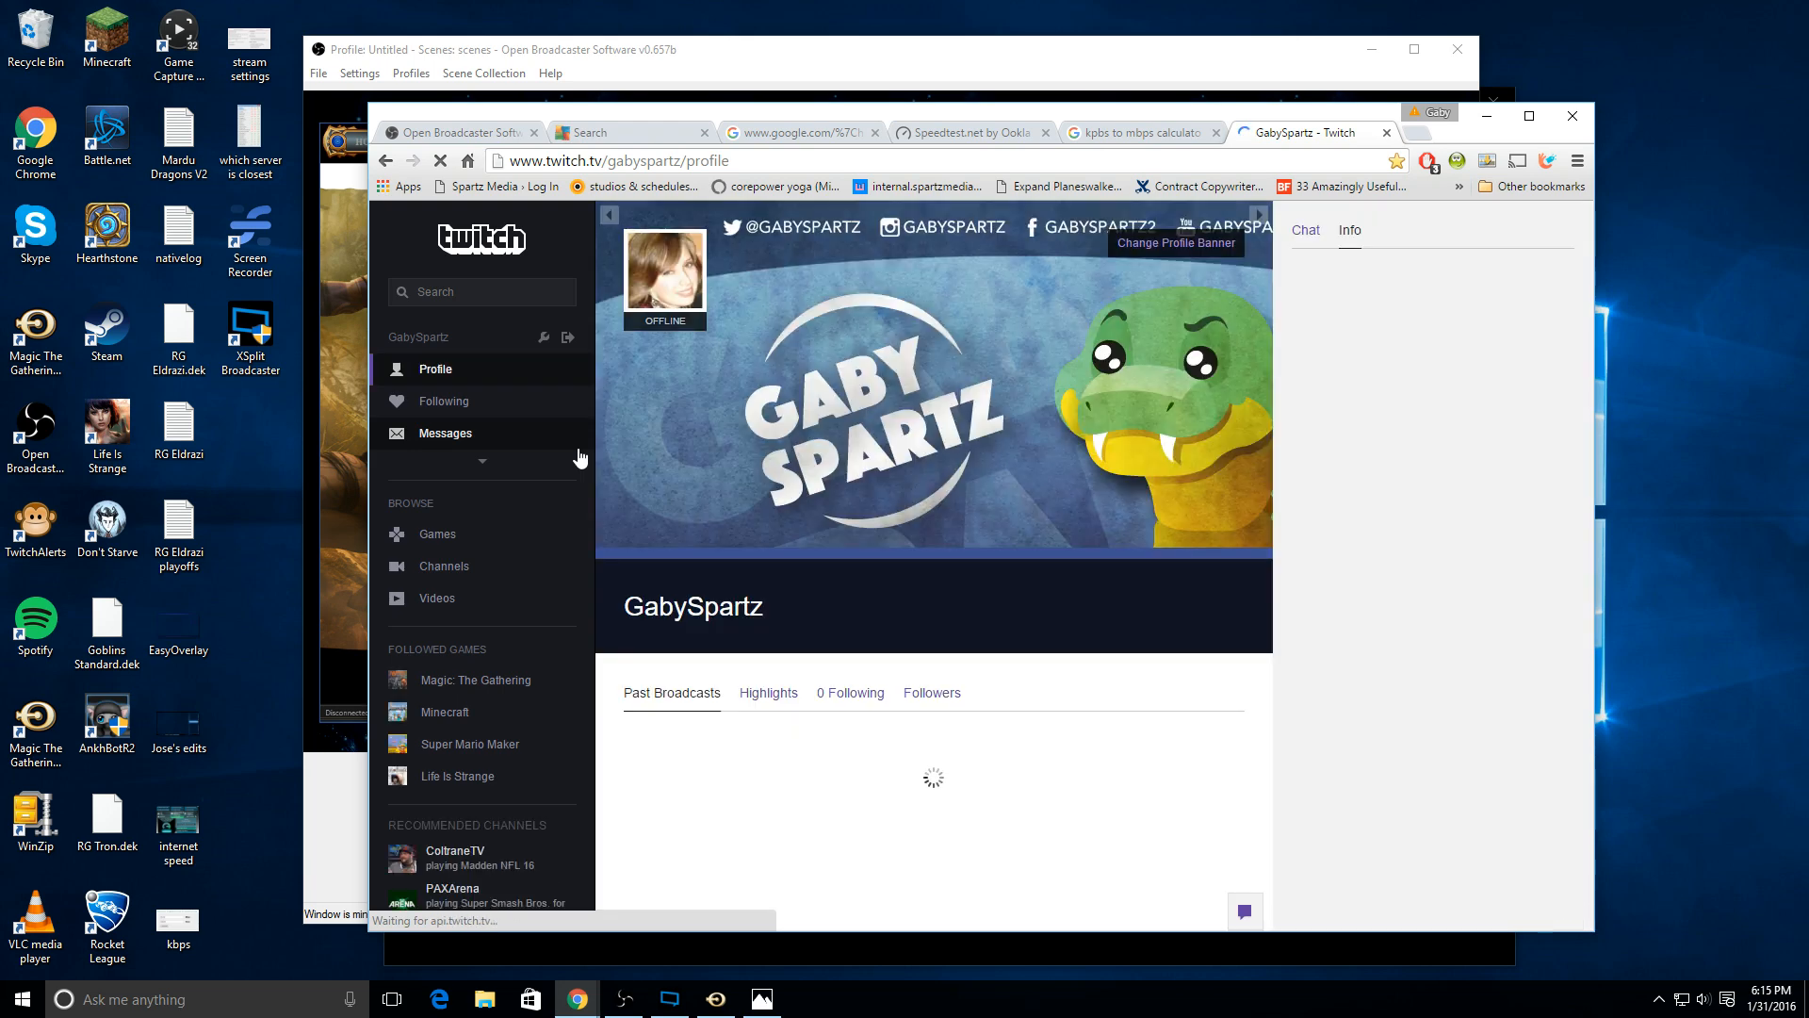
{"action": "left_click", "coordinate": [490, 465]}
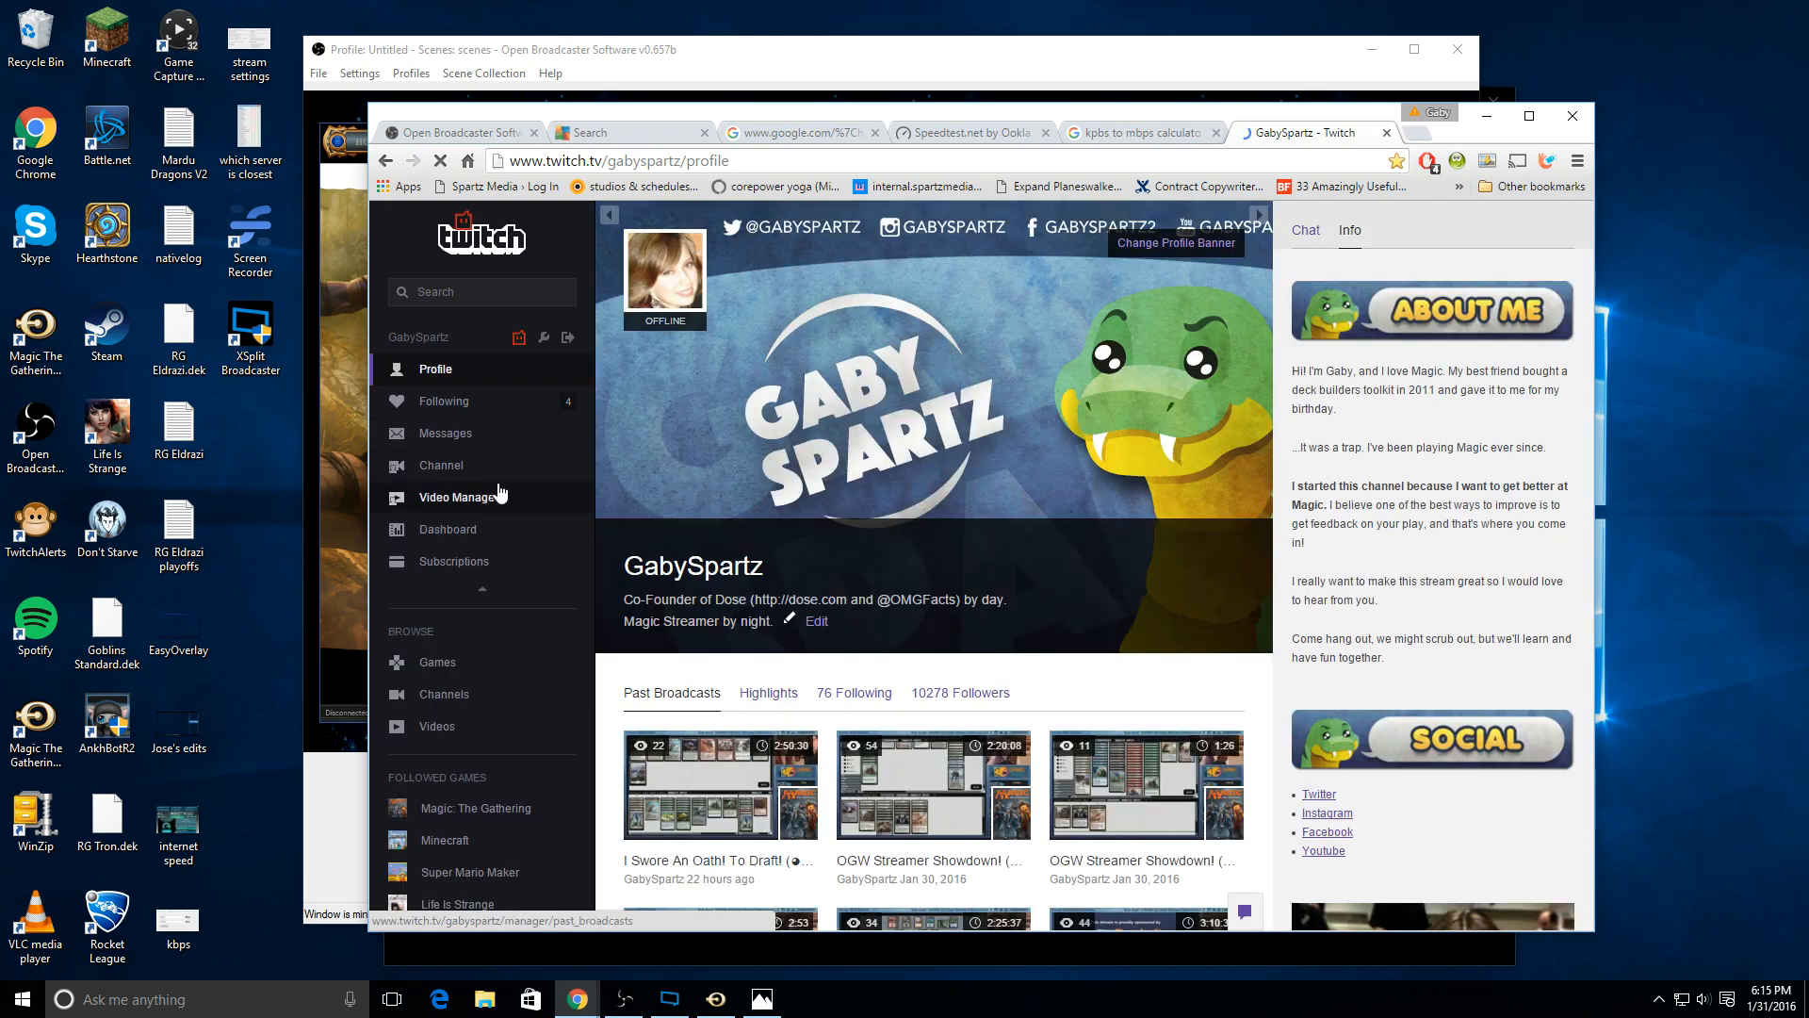
{"action": "left_click", "coordinate": [545, 339]}
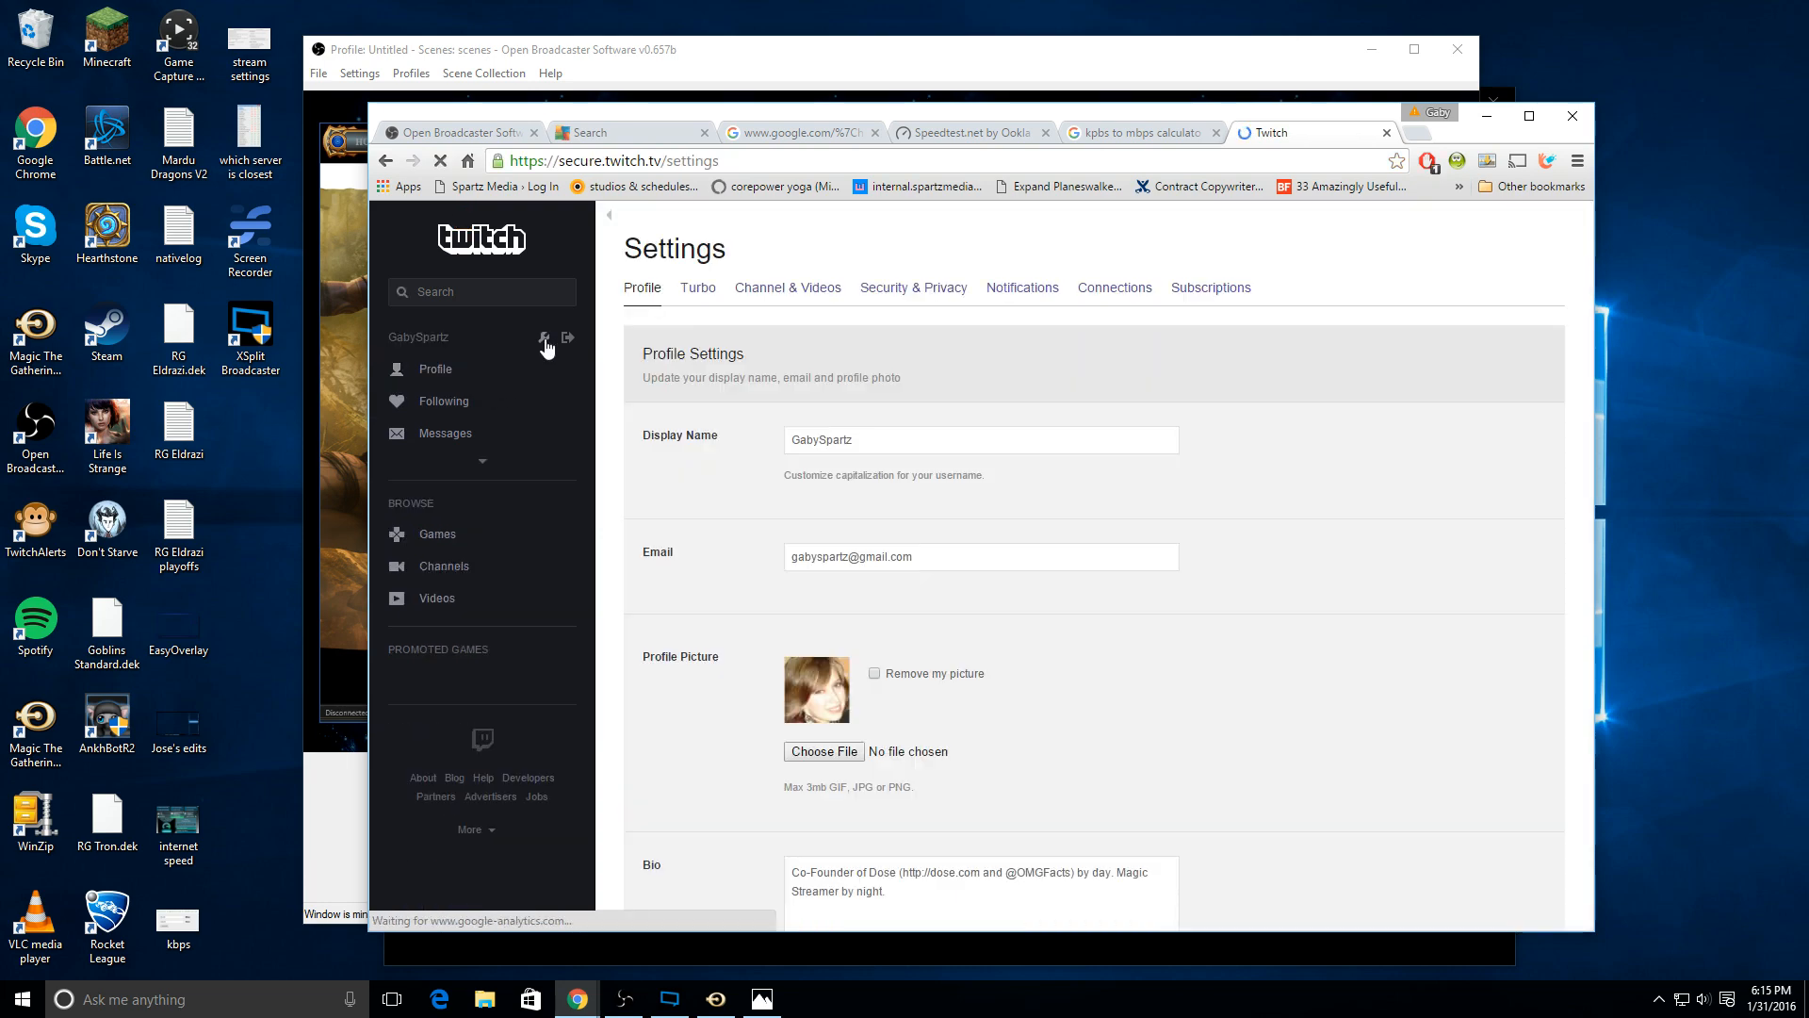
Step: Open the Channel & Videos settings and examine the Stream Delay section with its Reduce Stream Delay option
{"action": "left_click", "coordinate": [777, 300]}
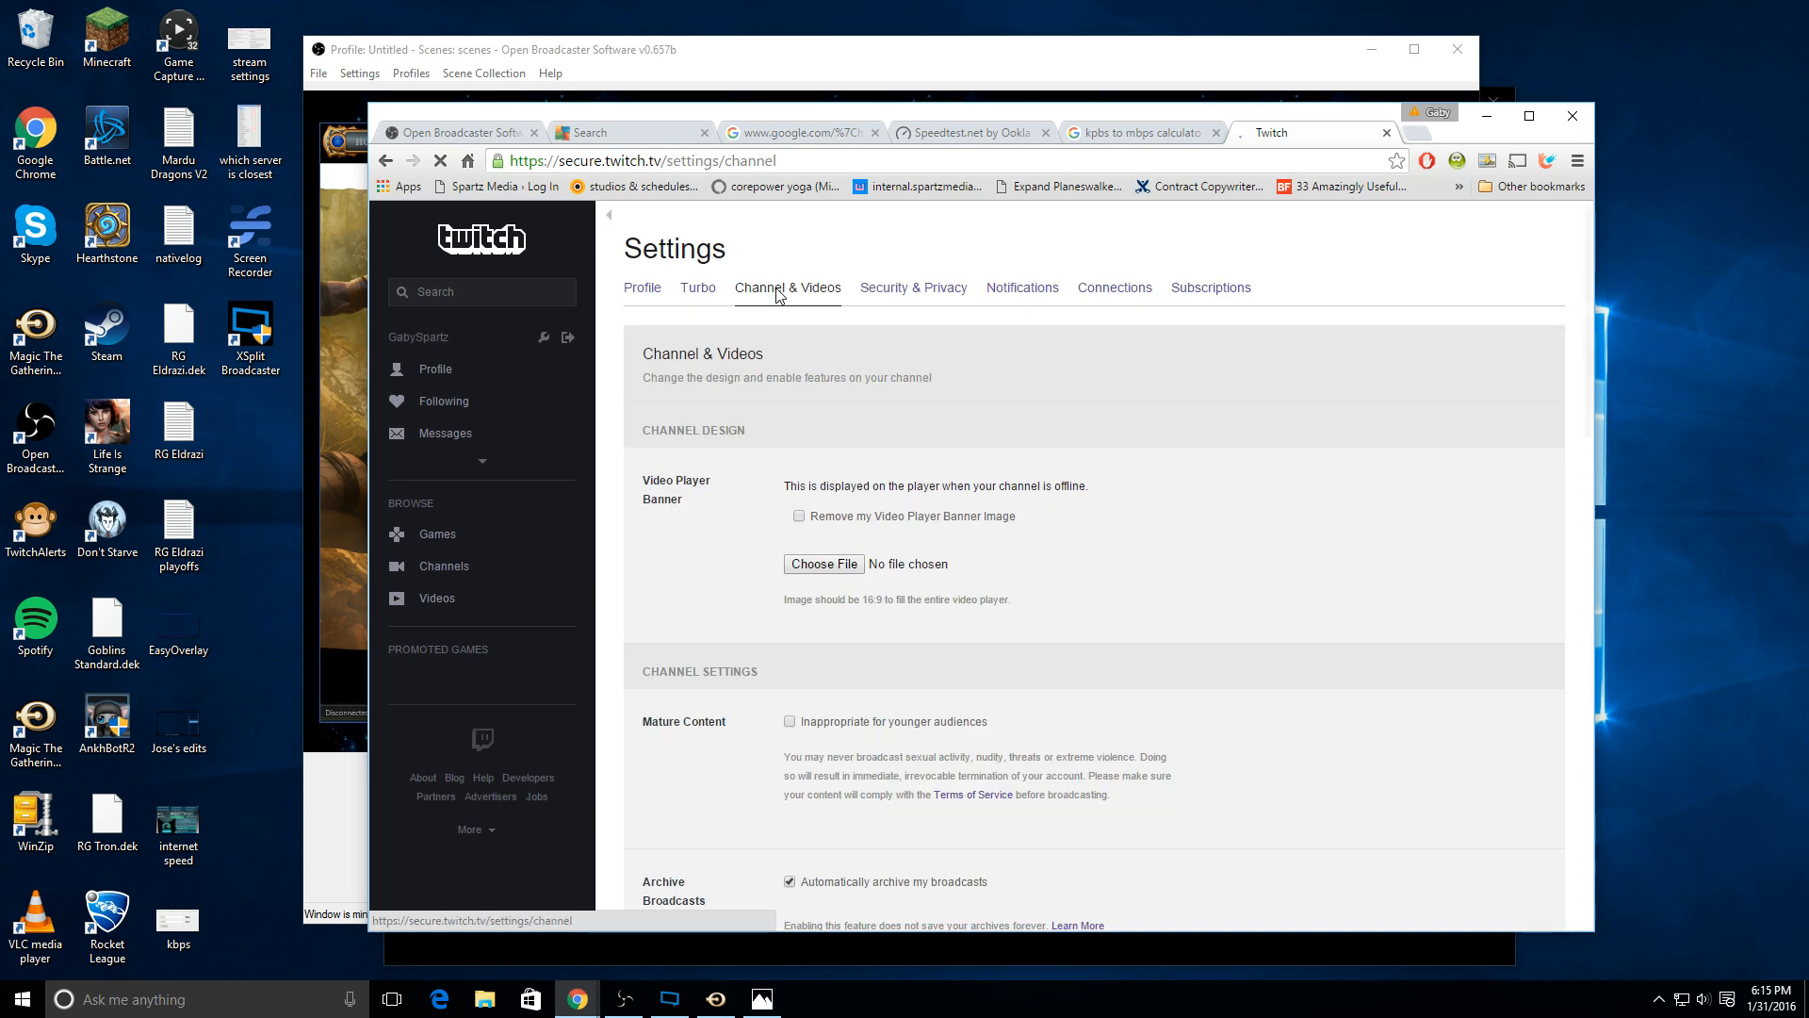
{"action": "scroll", "coordinate": [1332, 688], "scroll_direction": "down", "scroll_amount": 1}
{"action": "scroll", "coordinate": [1333, 688], "scroll_direction": "down", "scroll_amount": 6}
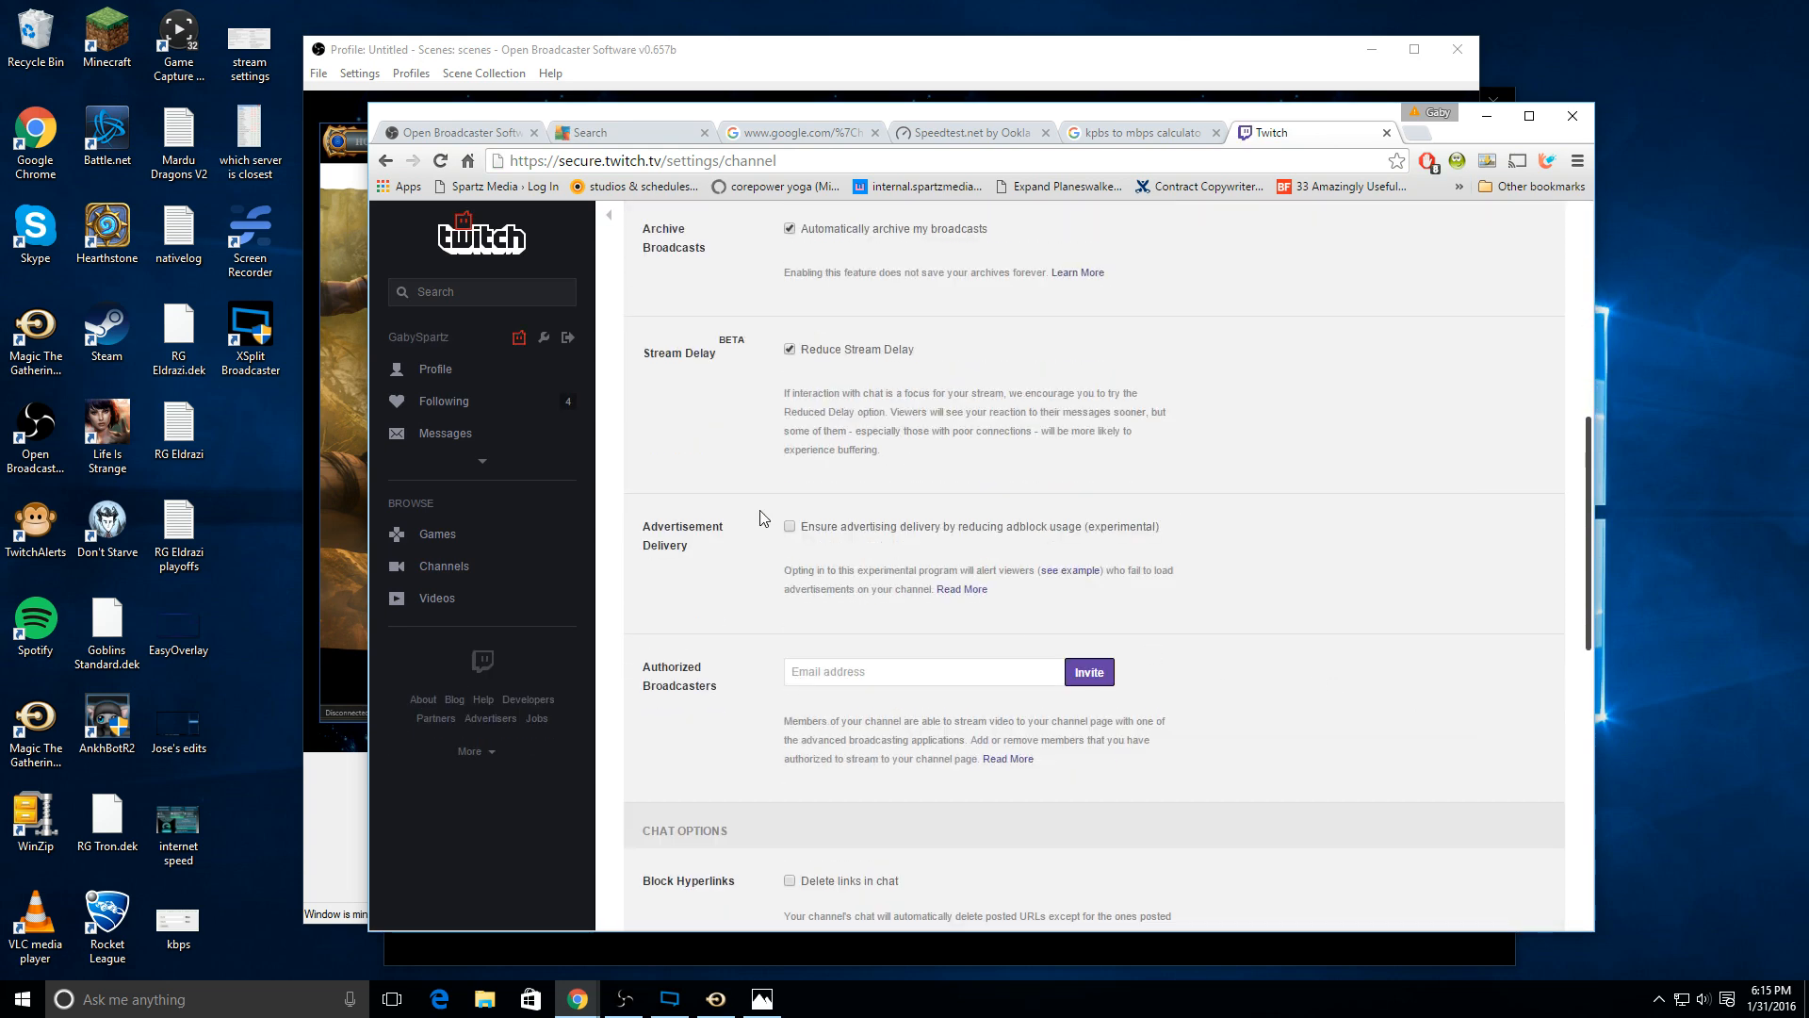
{"action": "left_click_drag", "start_coordinate": [637, 360], "coordinate": [752, 358]}
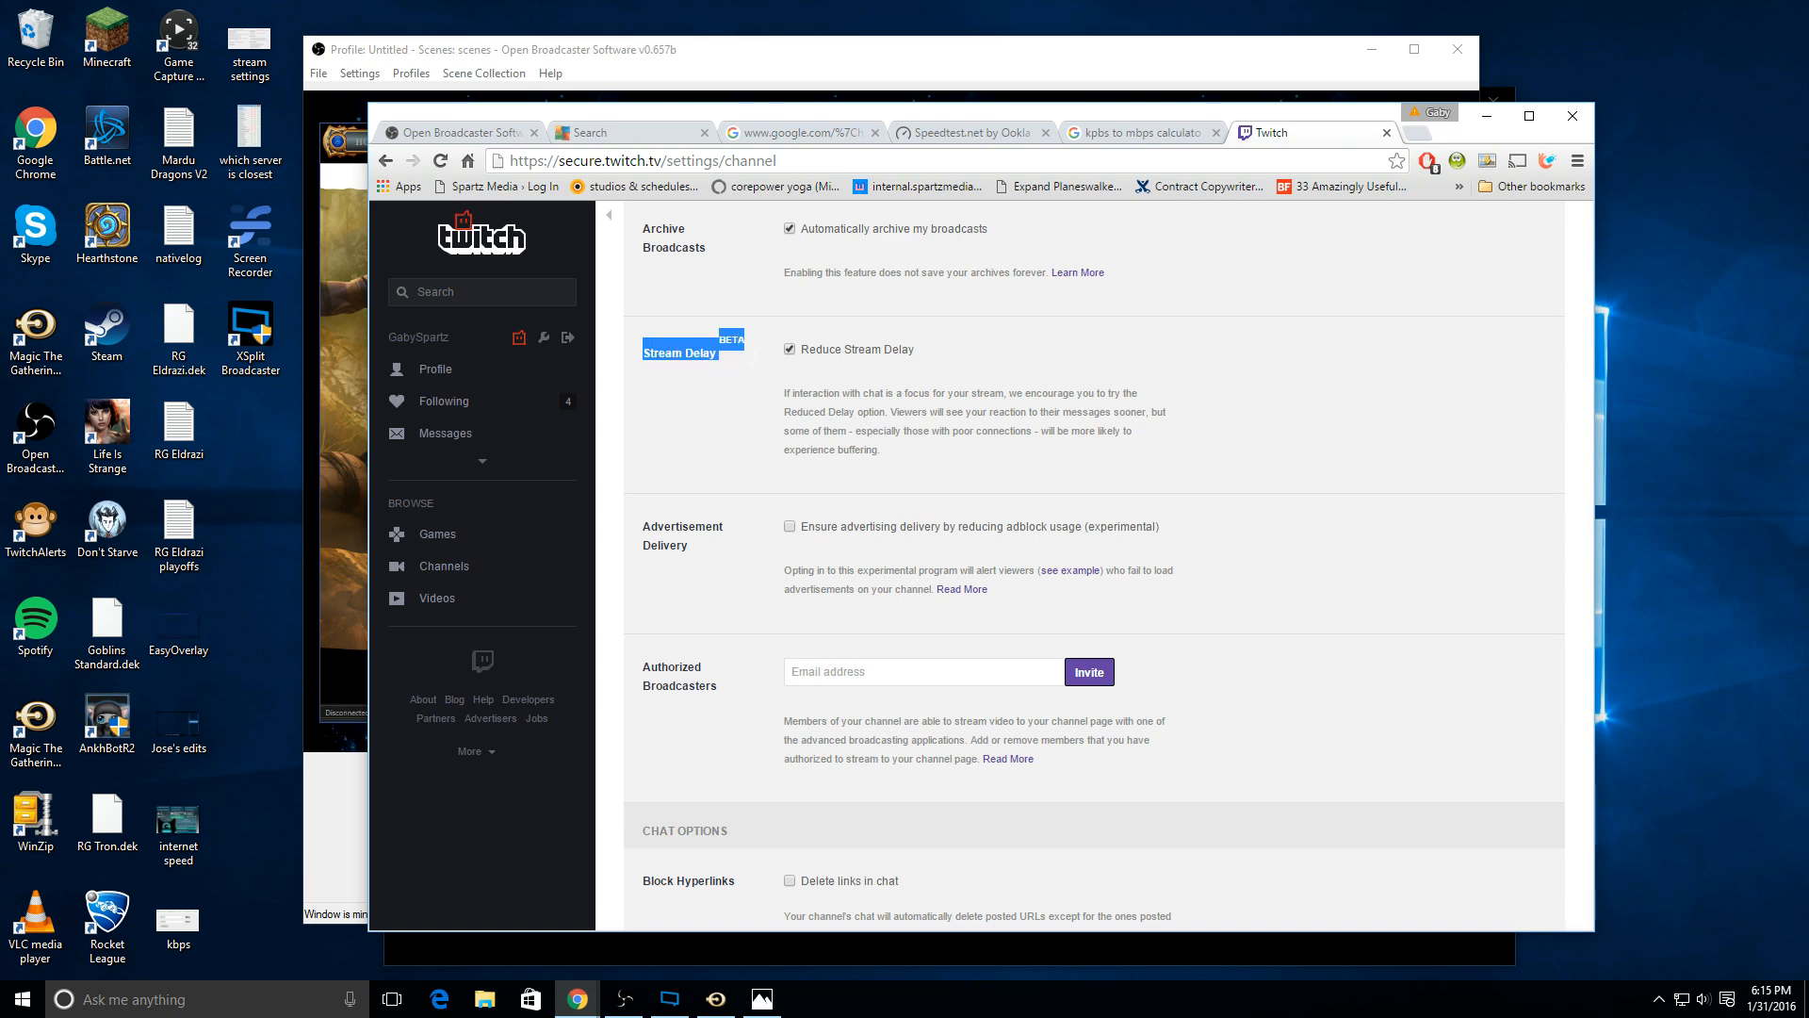
{"action": "left_click", "coordinate": [816, 430]}
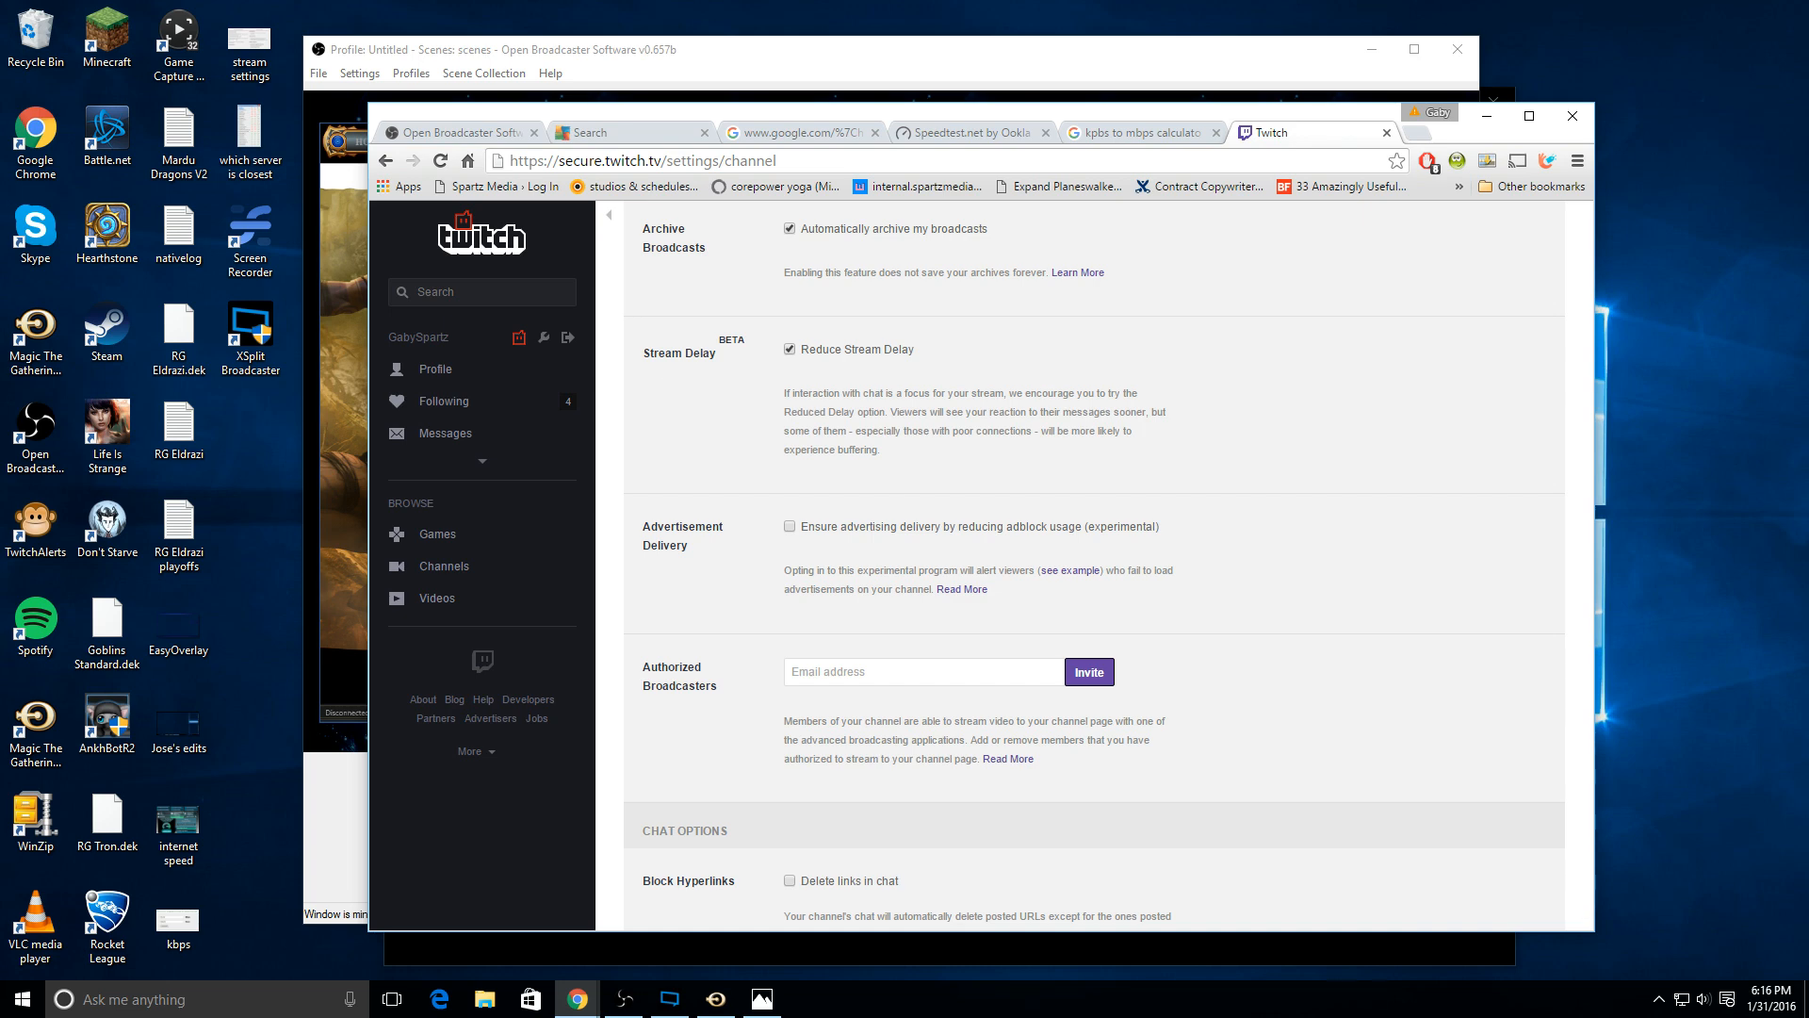
Step: Switch to Magic Online, minimize the browser and open the account's Display & Sound Settings
{"action": "key", "text": "alt+Tab"}
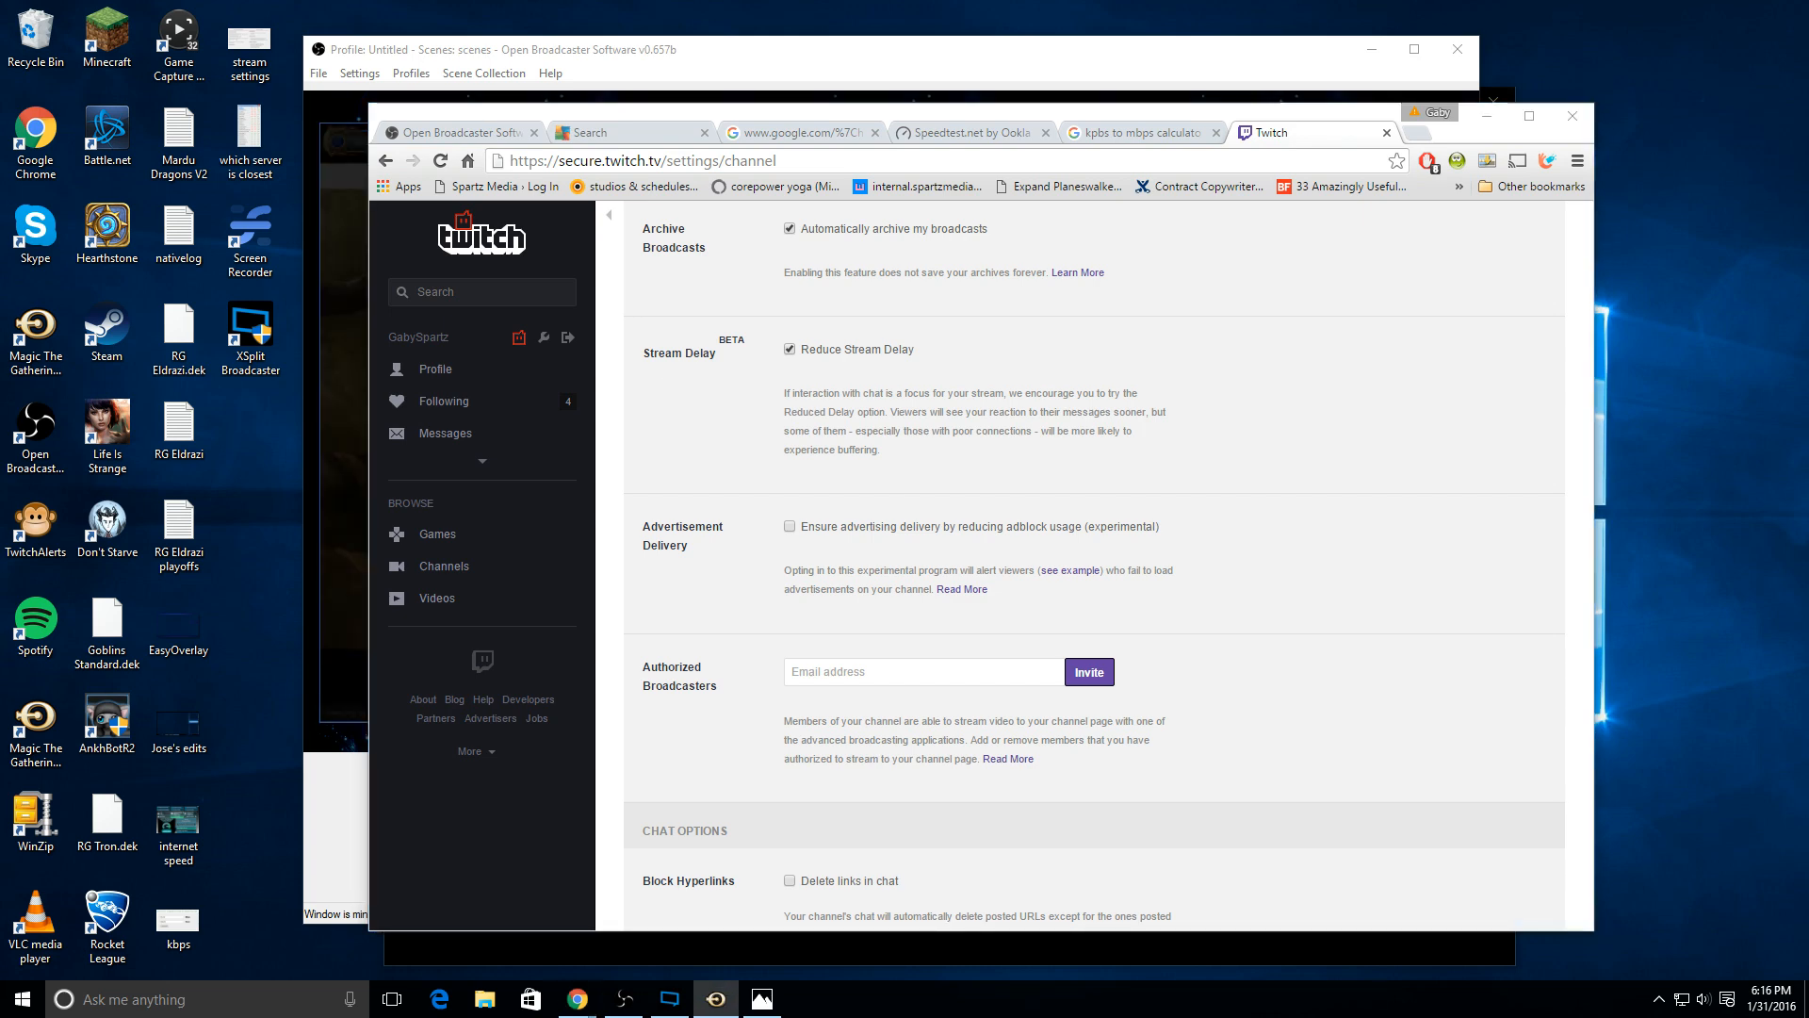
{"action": "left_click", "coordinate": [1487, 115]}
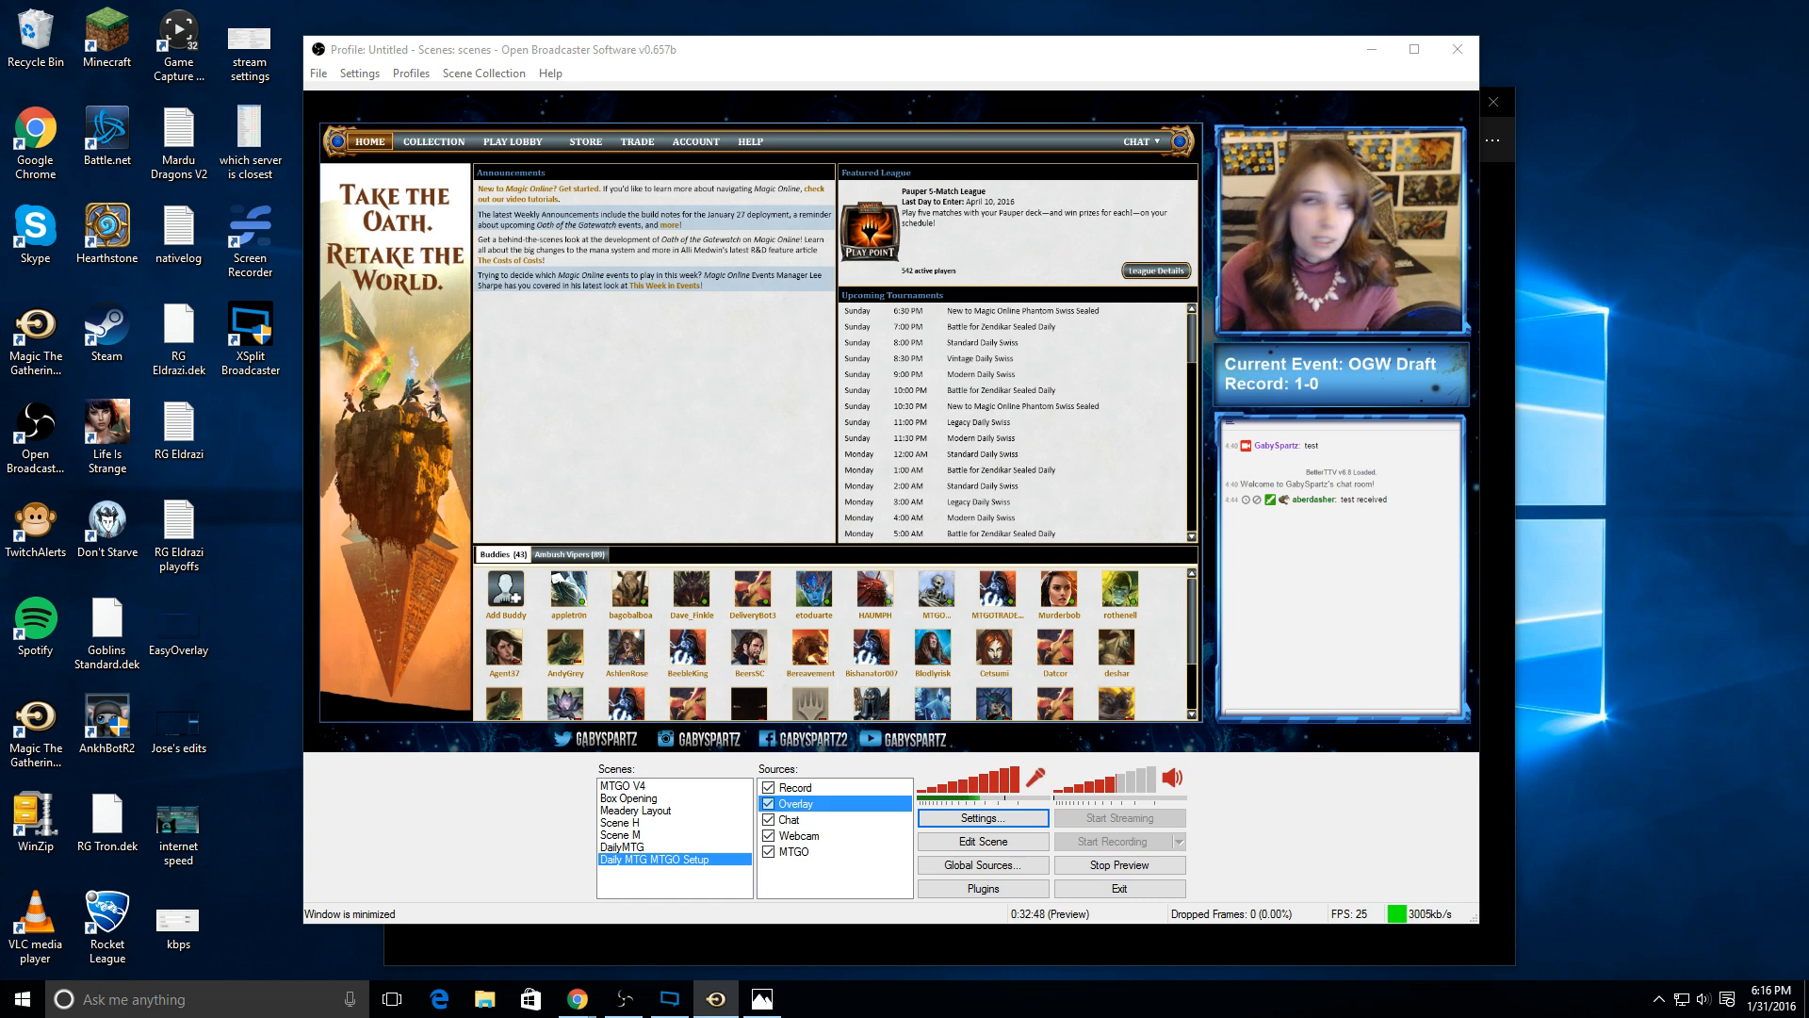
{"action": "left_click", "coordinate": [703, 143]}
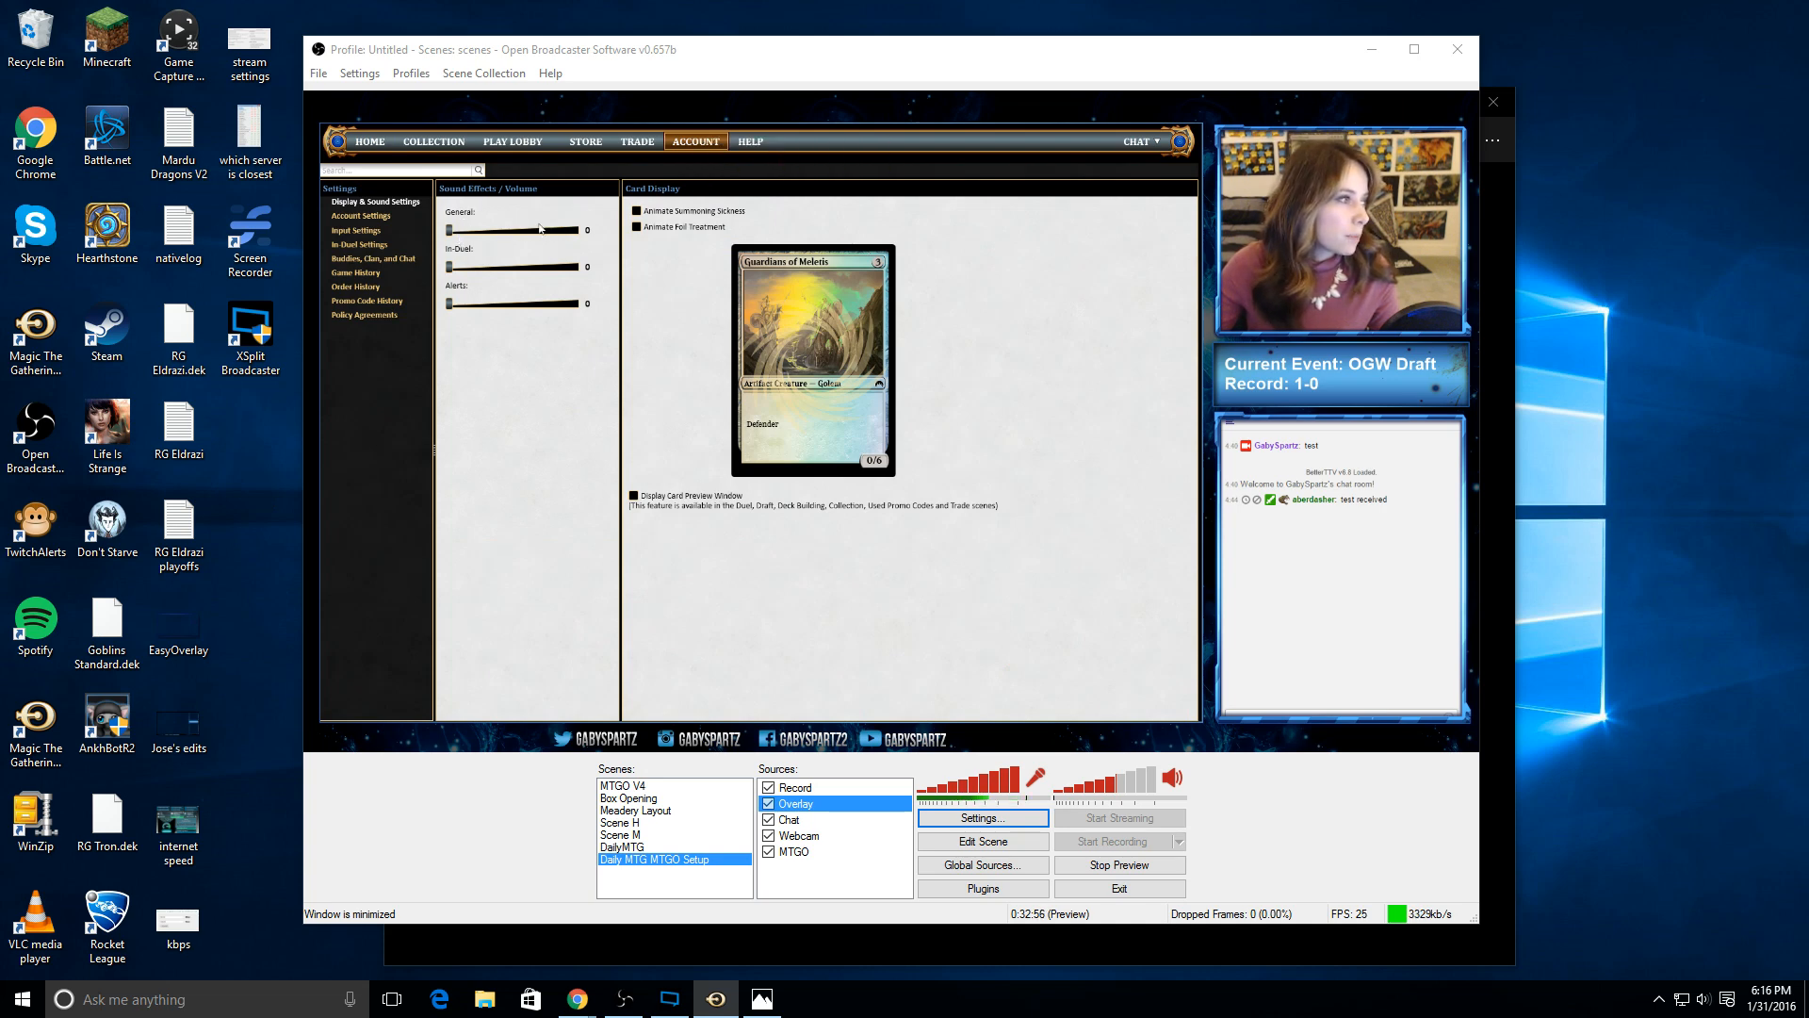
Step: Set the General sound volume to 47 and enable Animate Summoning Sickness and Animate Foil Treatment
{"action": "left_click_drag", "start_coordinate": [456, 236], "coordinate": [511, 238]}
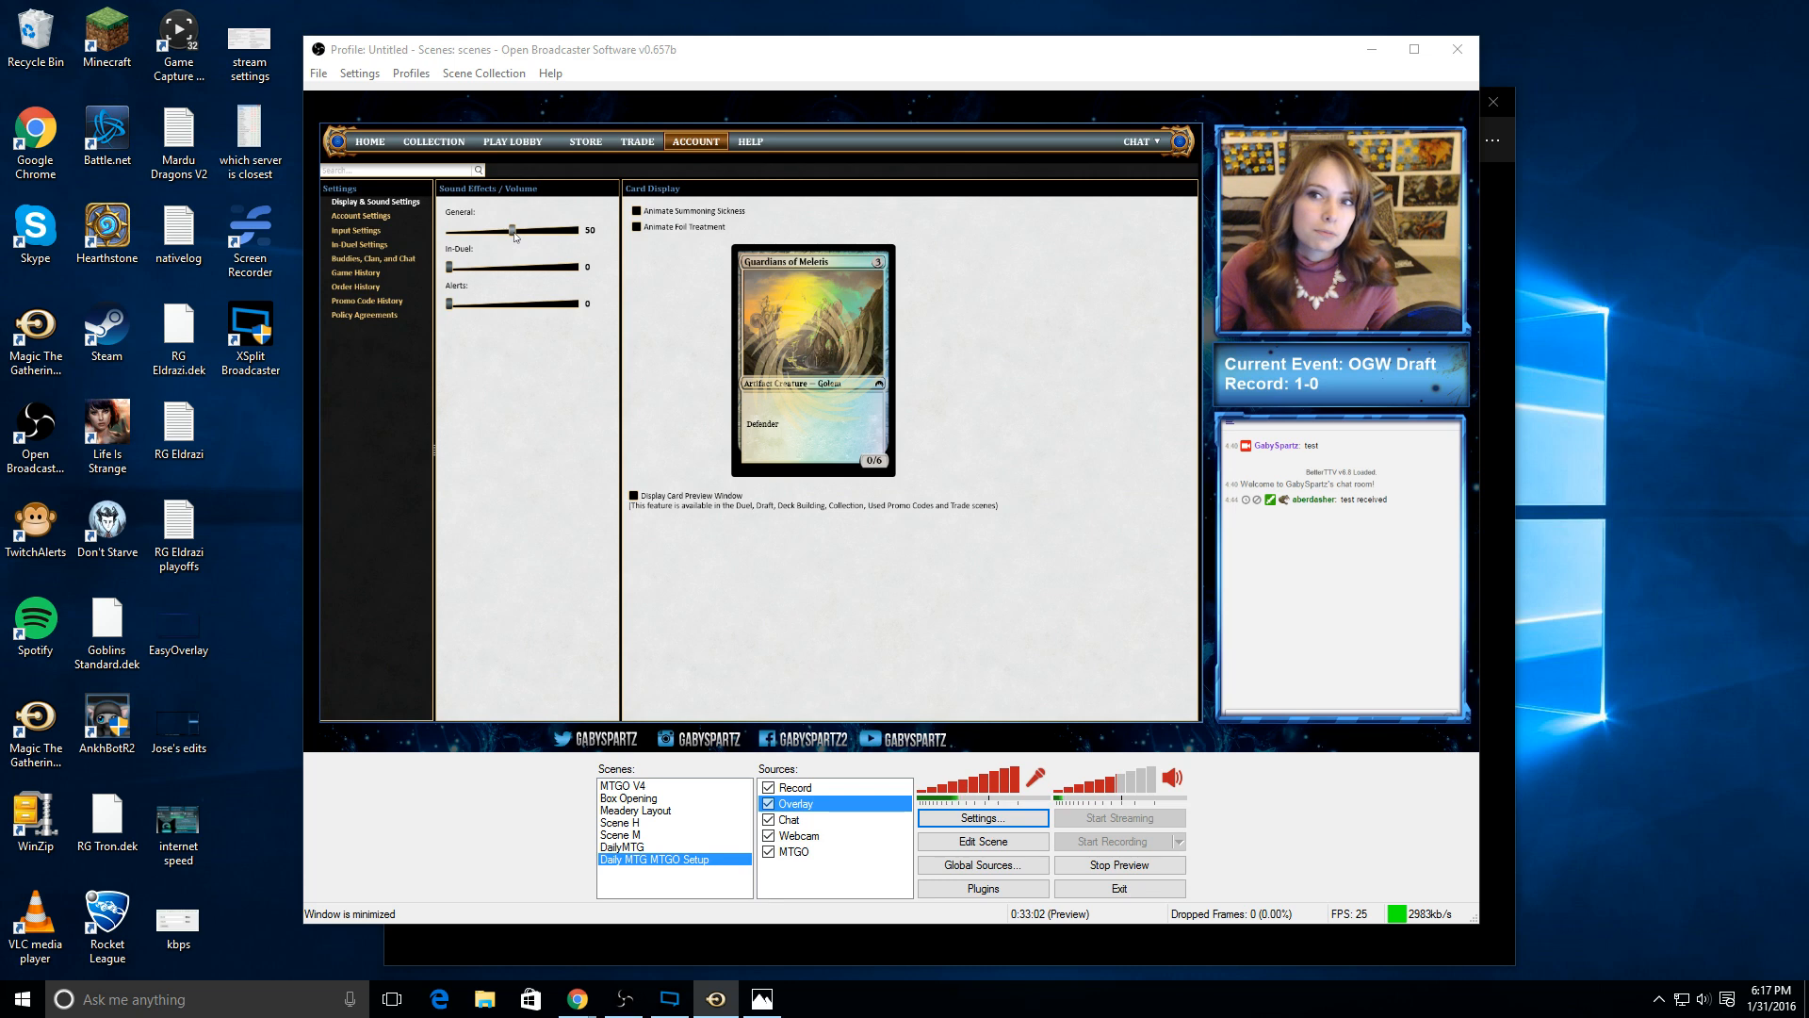
{"action": "left_click_drag", "start_coordinate": [515, 237], "coordinate": [510, 236]}
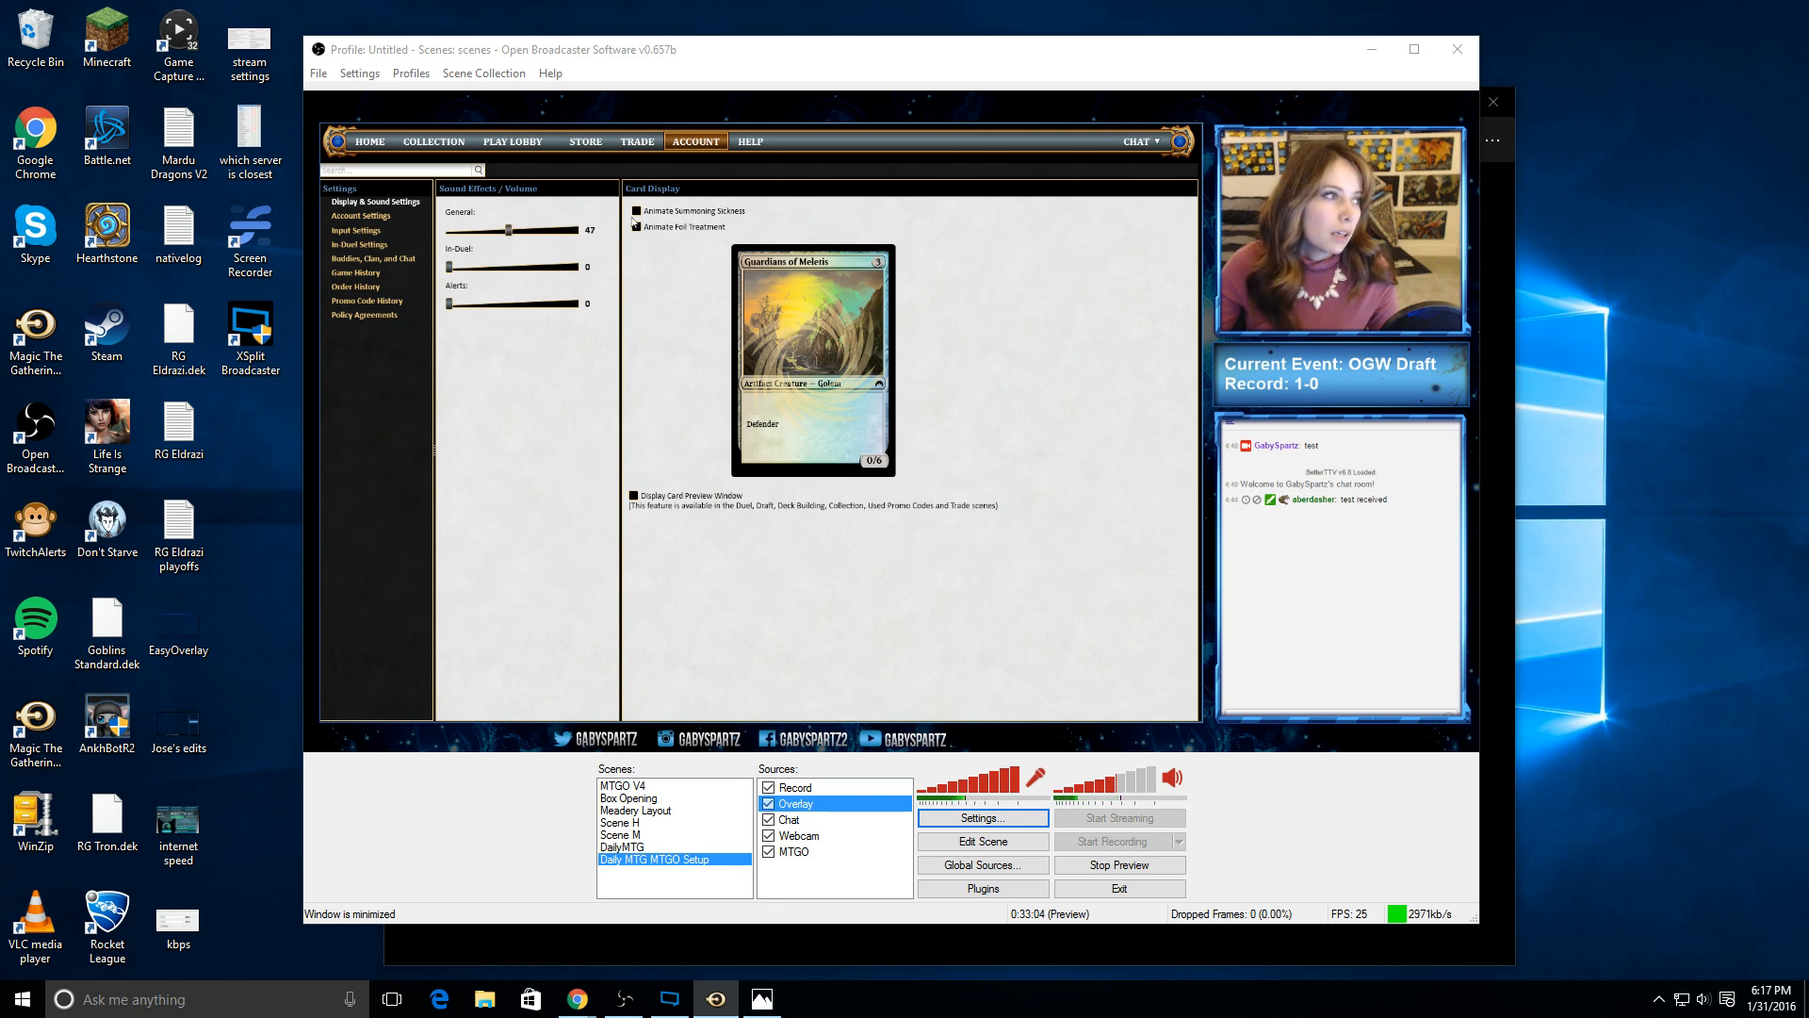
{"action": "left_click", "coordinate": [636, 211]}
{"action": "left_click", "coordinate": [636, 226]}
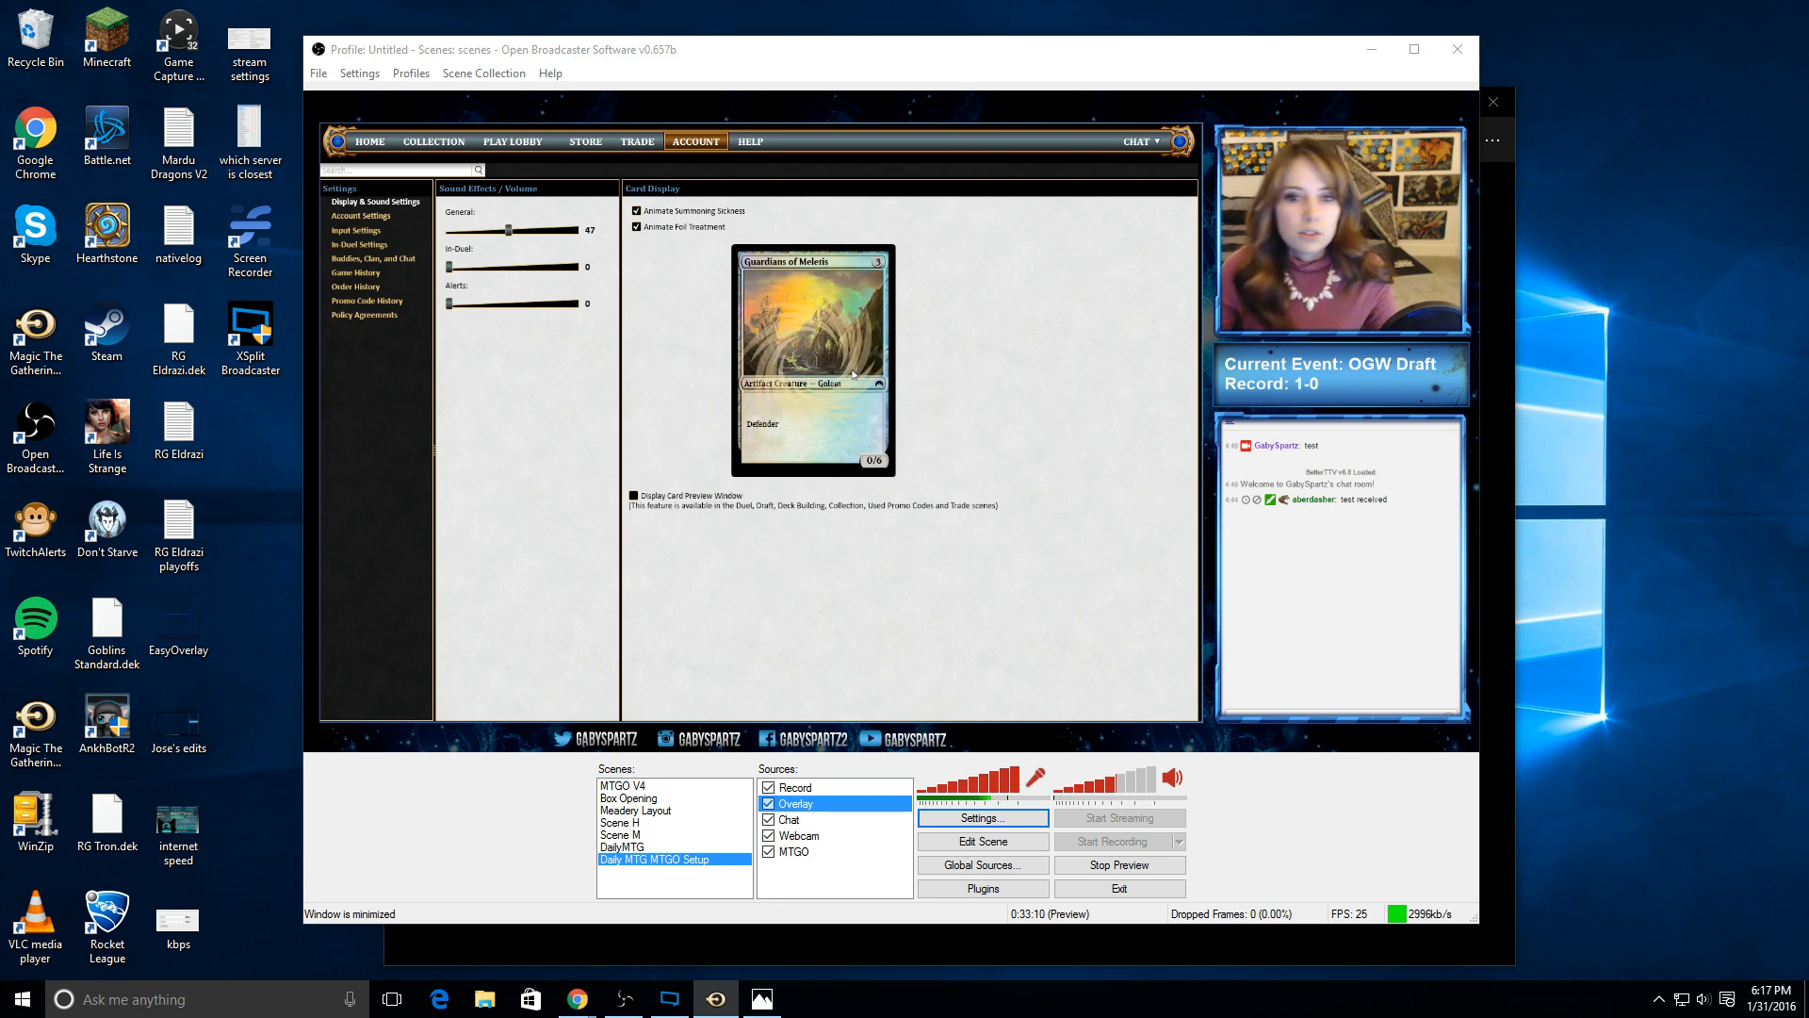
Step: Disable both card animation options and set the General volume to 0, returning to the Magic Online home page
{"action": "left_click", "coordinate": [636, 227]}
{"action": "left_click", "coordinate": [636, 211]}
{"action": "left_click_drag", "start_coordinate": [509, 230], "coordinate": [447, 235]}
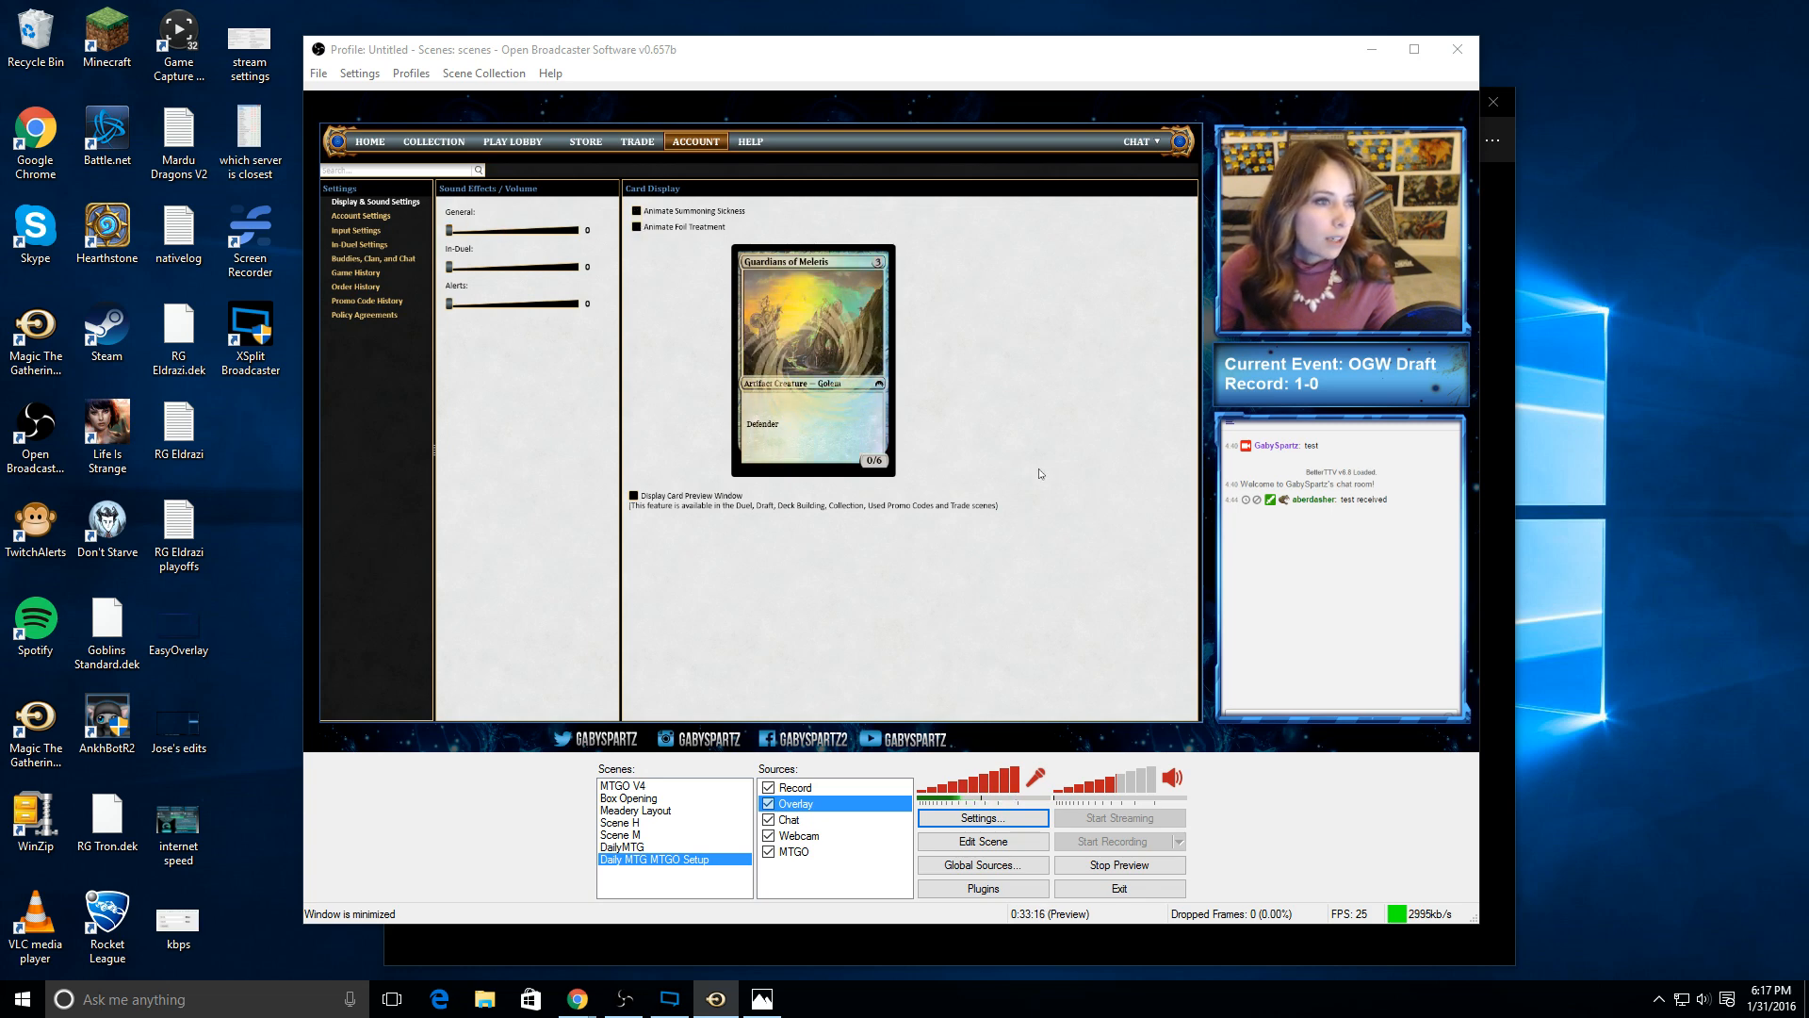
{"action": "left_click", "coordinate": [370, 141]}
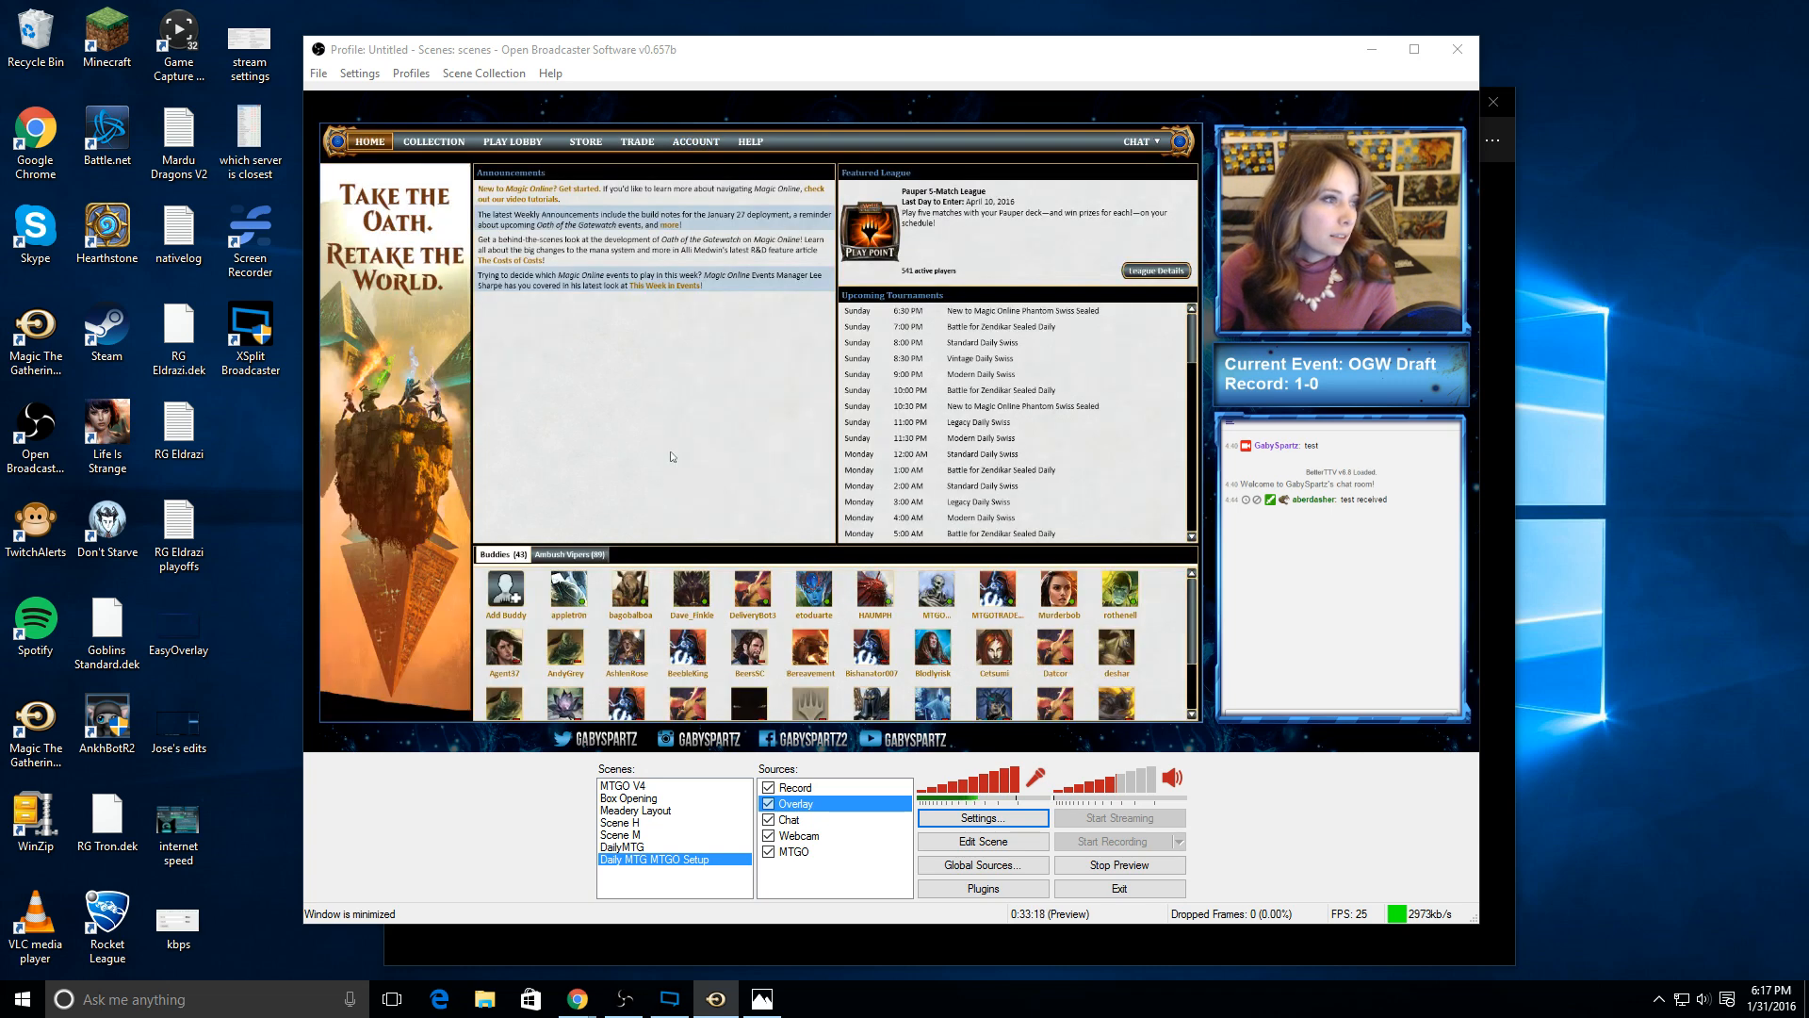